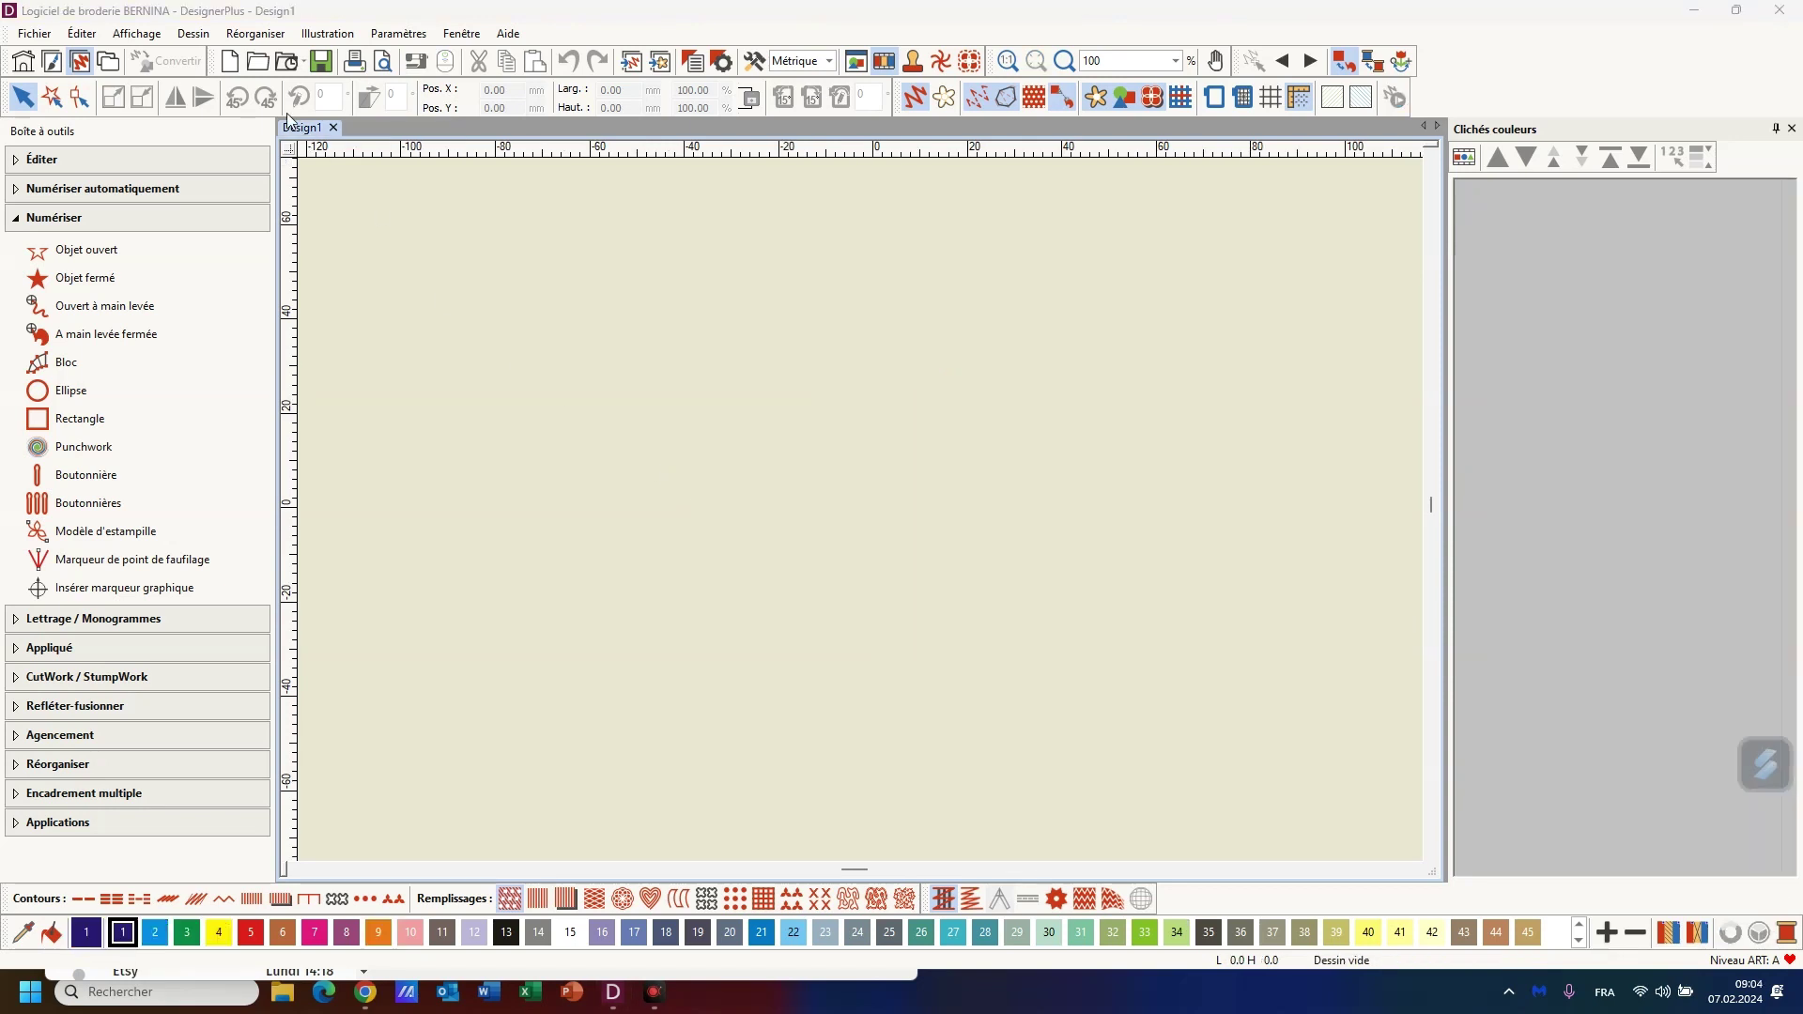
# Start a new blank design and open the Shape_50 heart from the embroidery library
pyautogui.click(231, 63)
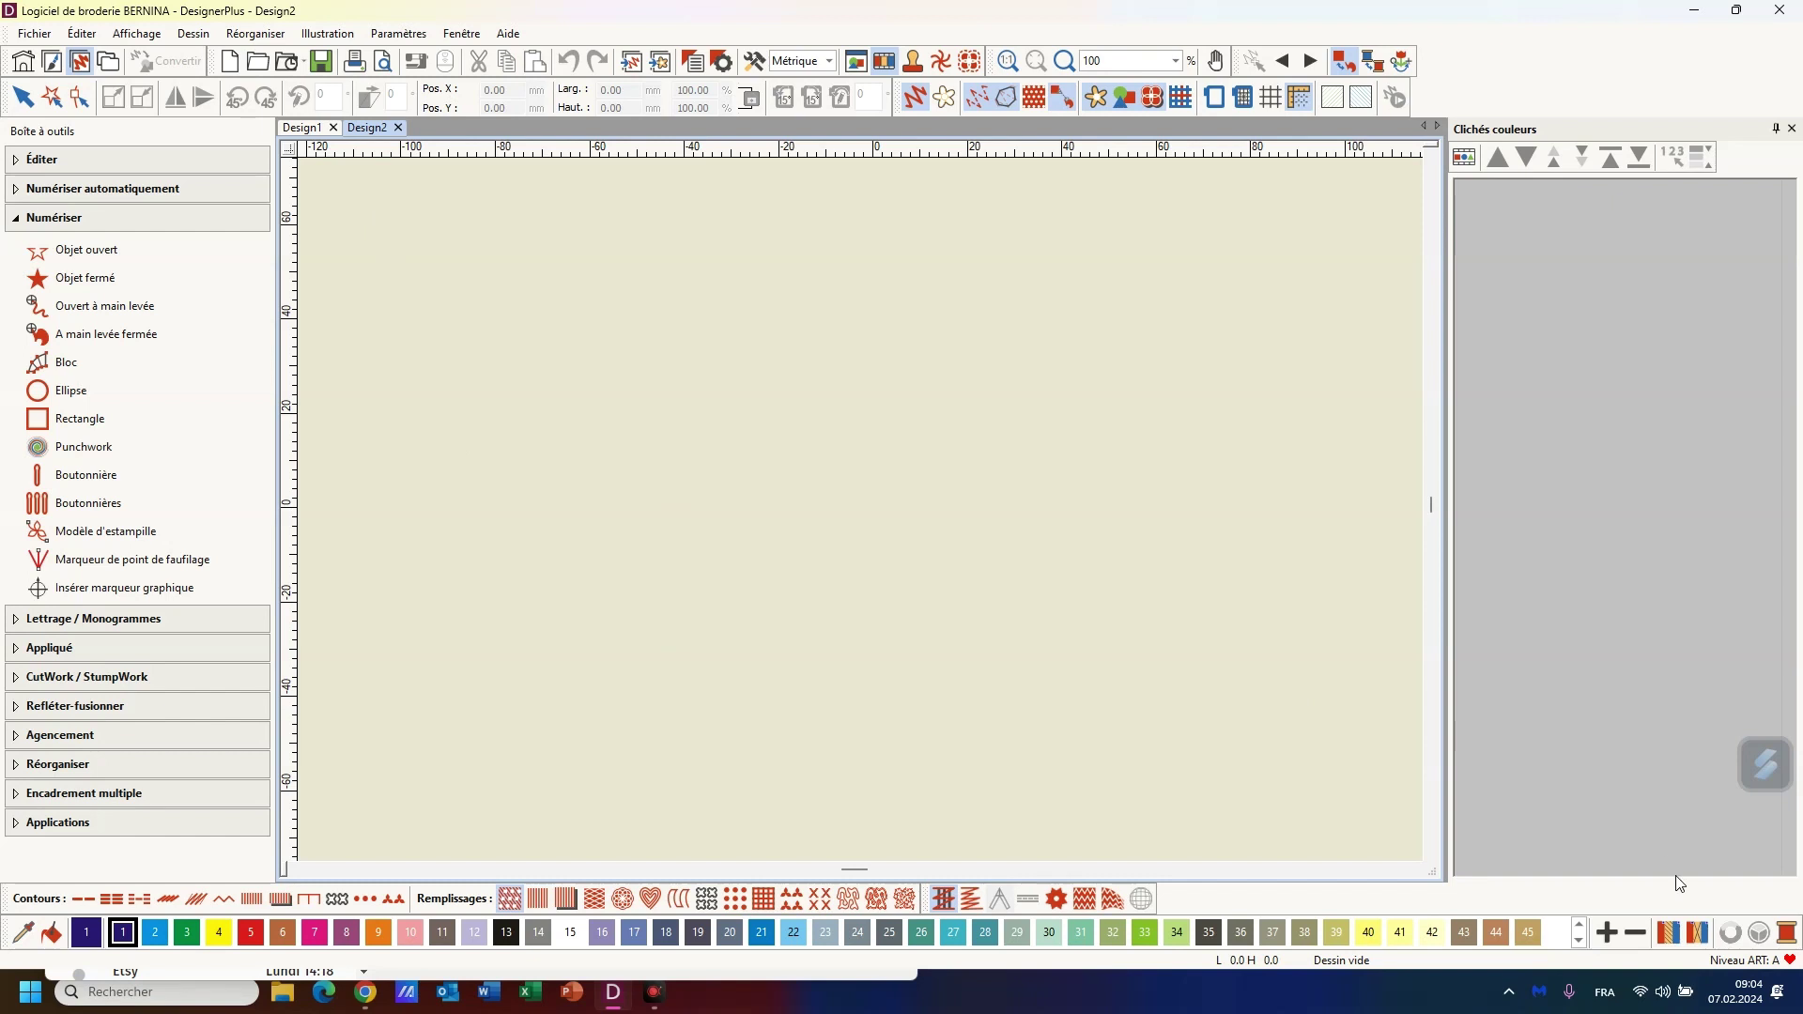
pyautogui.click(109, 60)
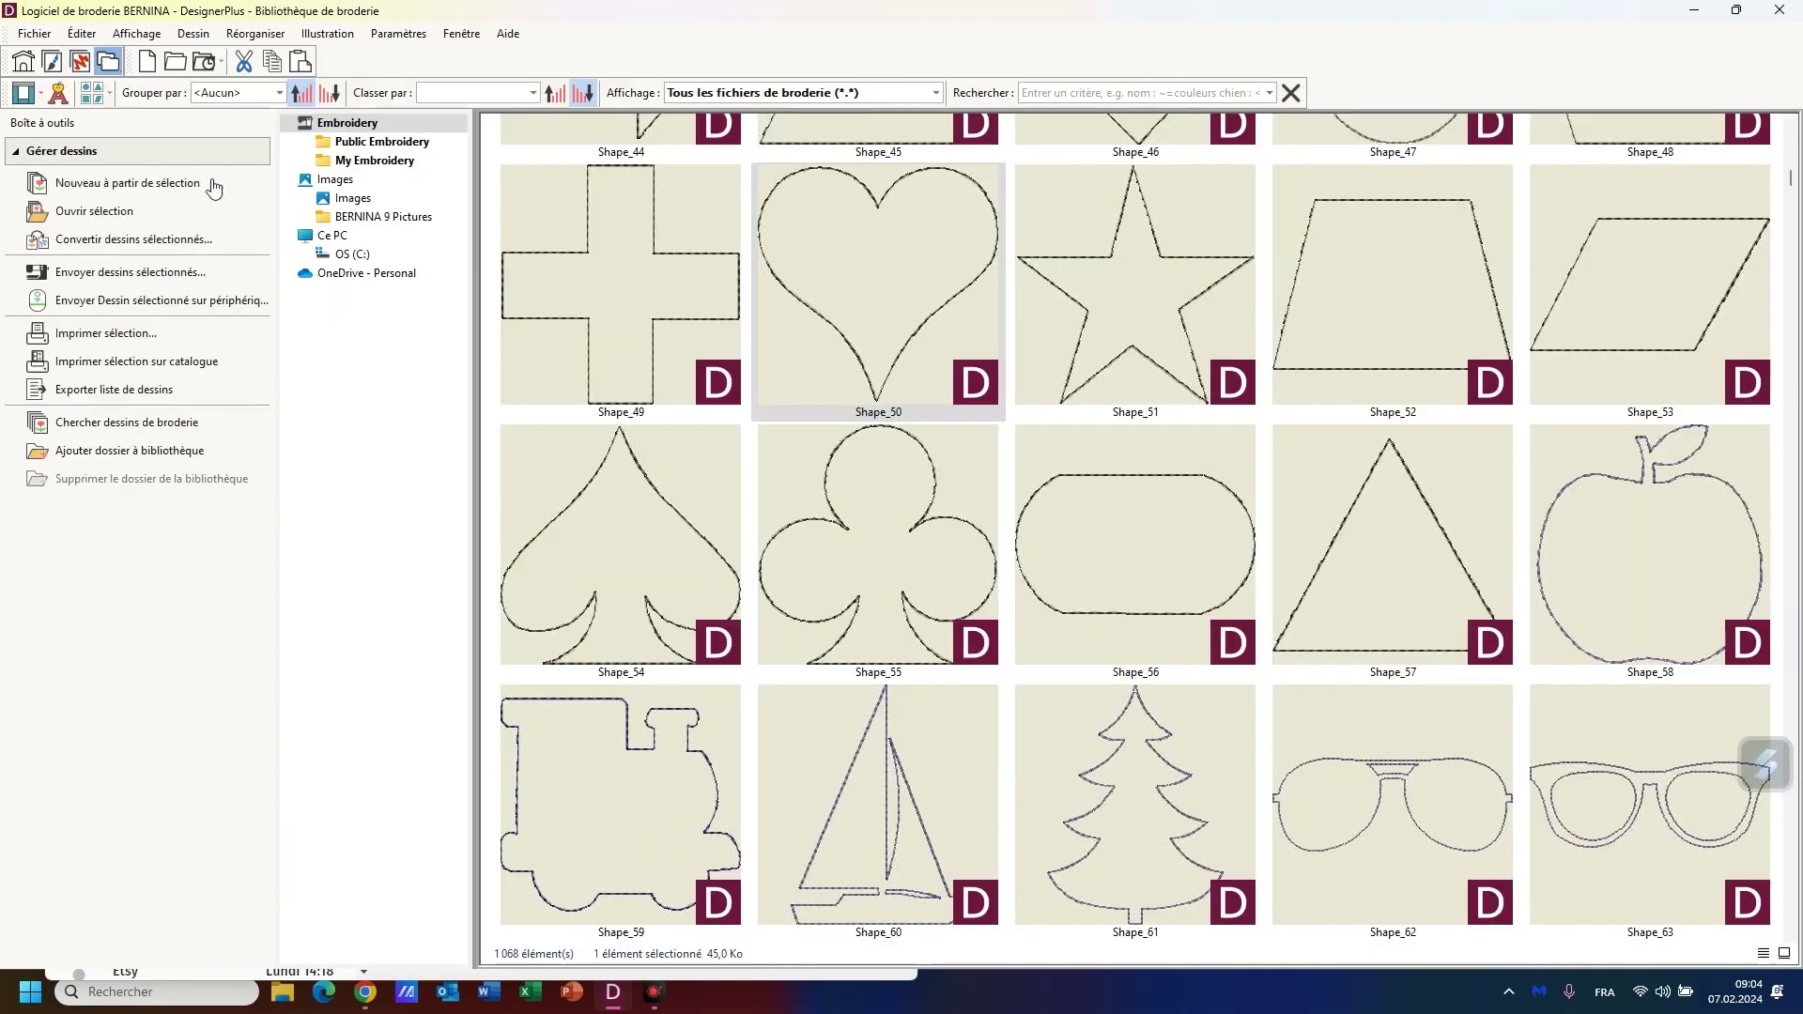
pyautogui.moveTo(866, 375)
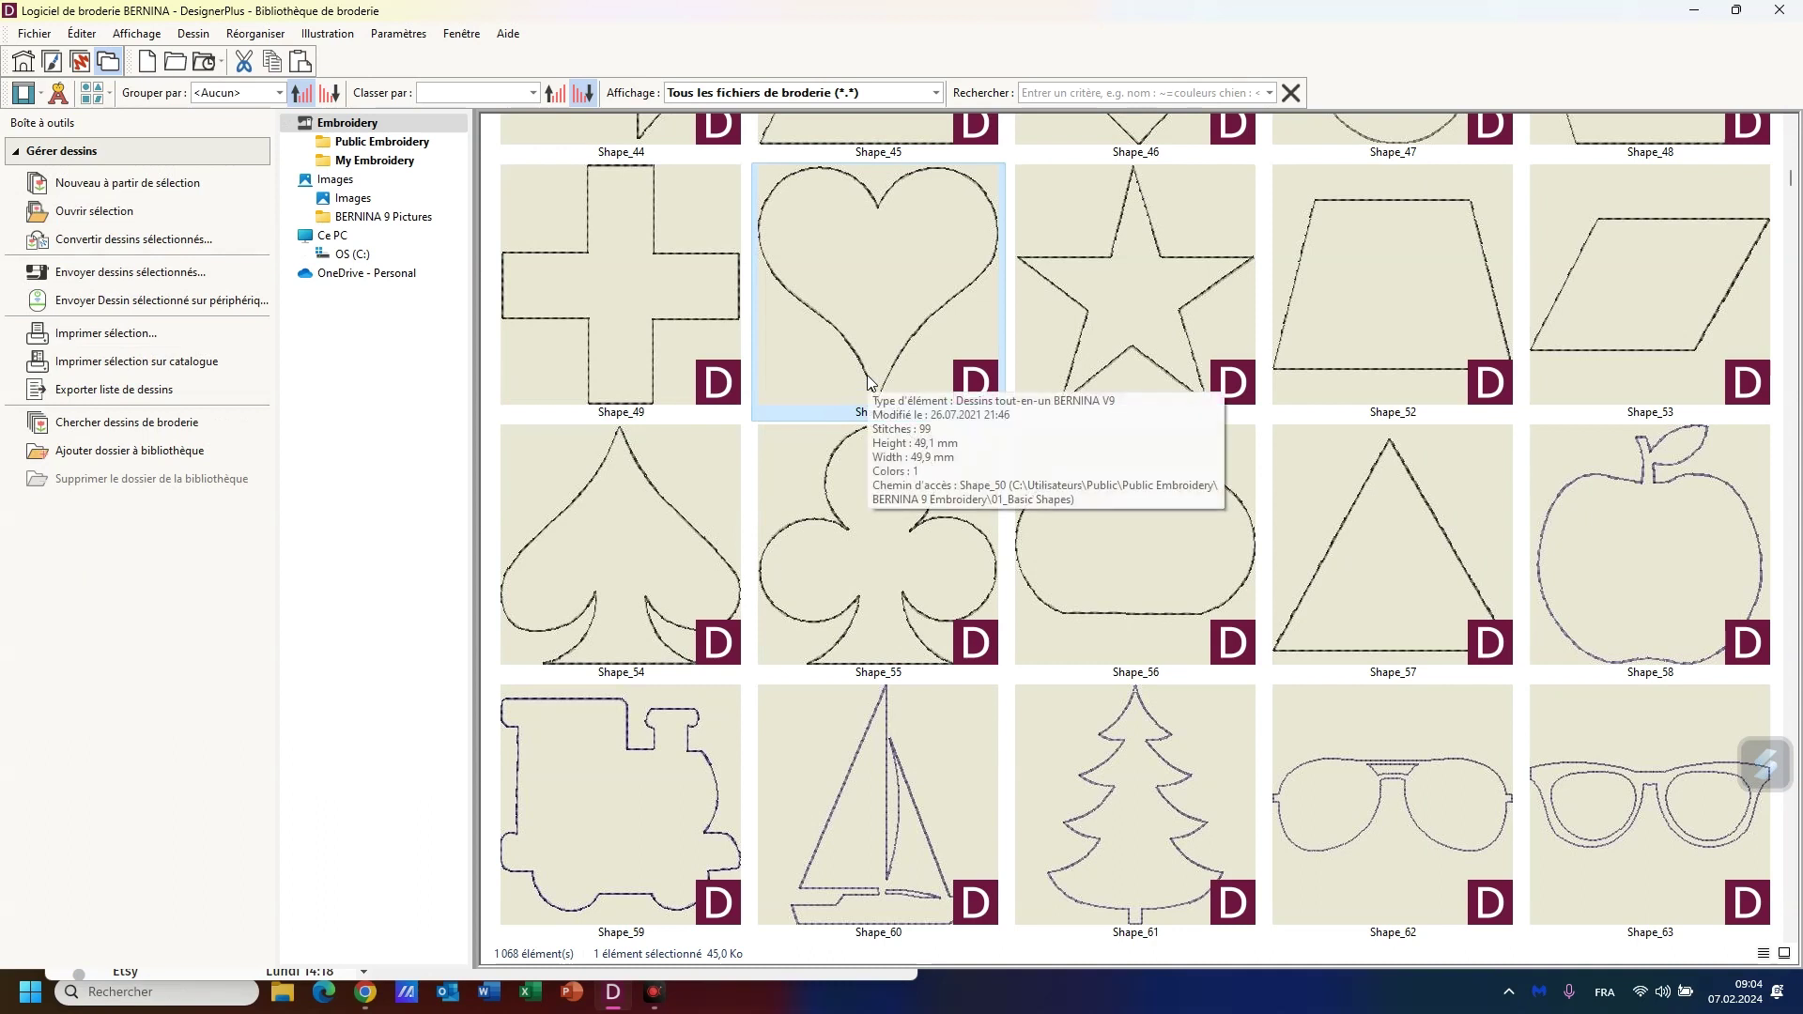
pyautogui.doubleClick(867, 377)
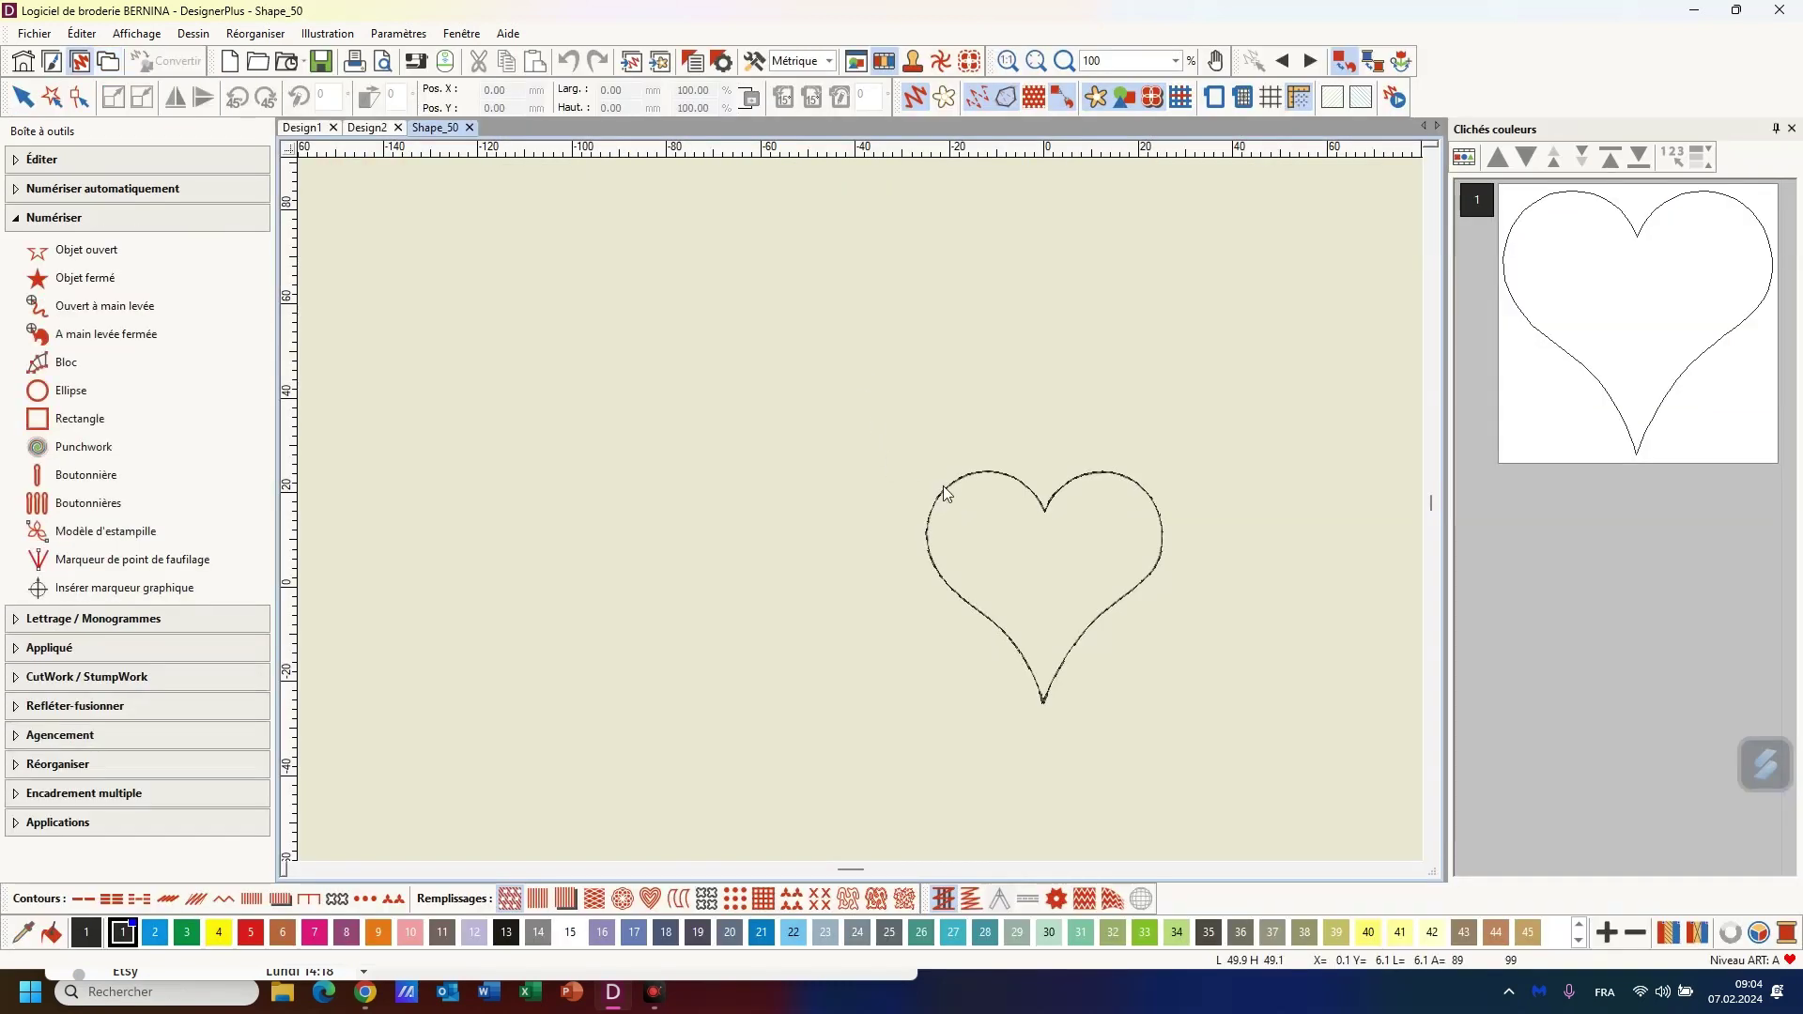
# Enlarge the heart in two scaling increments to about 60.5 mm wide and 59.4 mm high
pyautogui.click(943, 486)
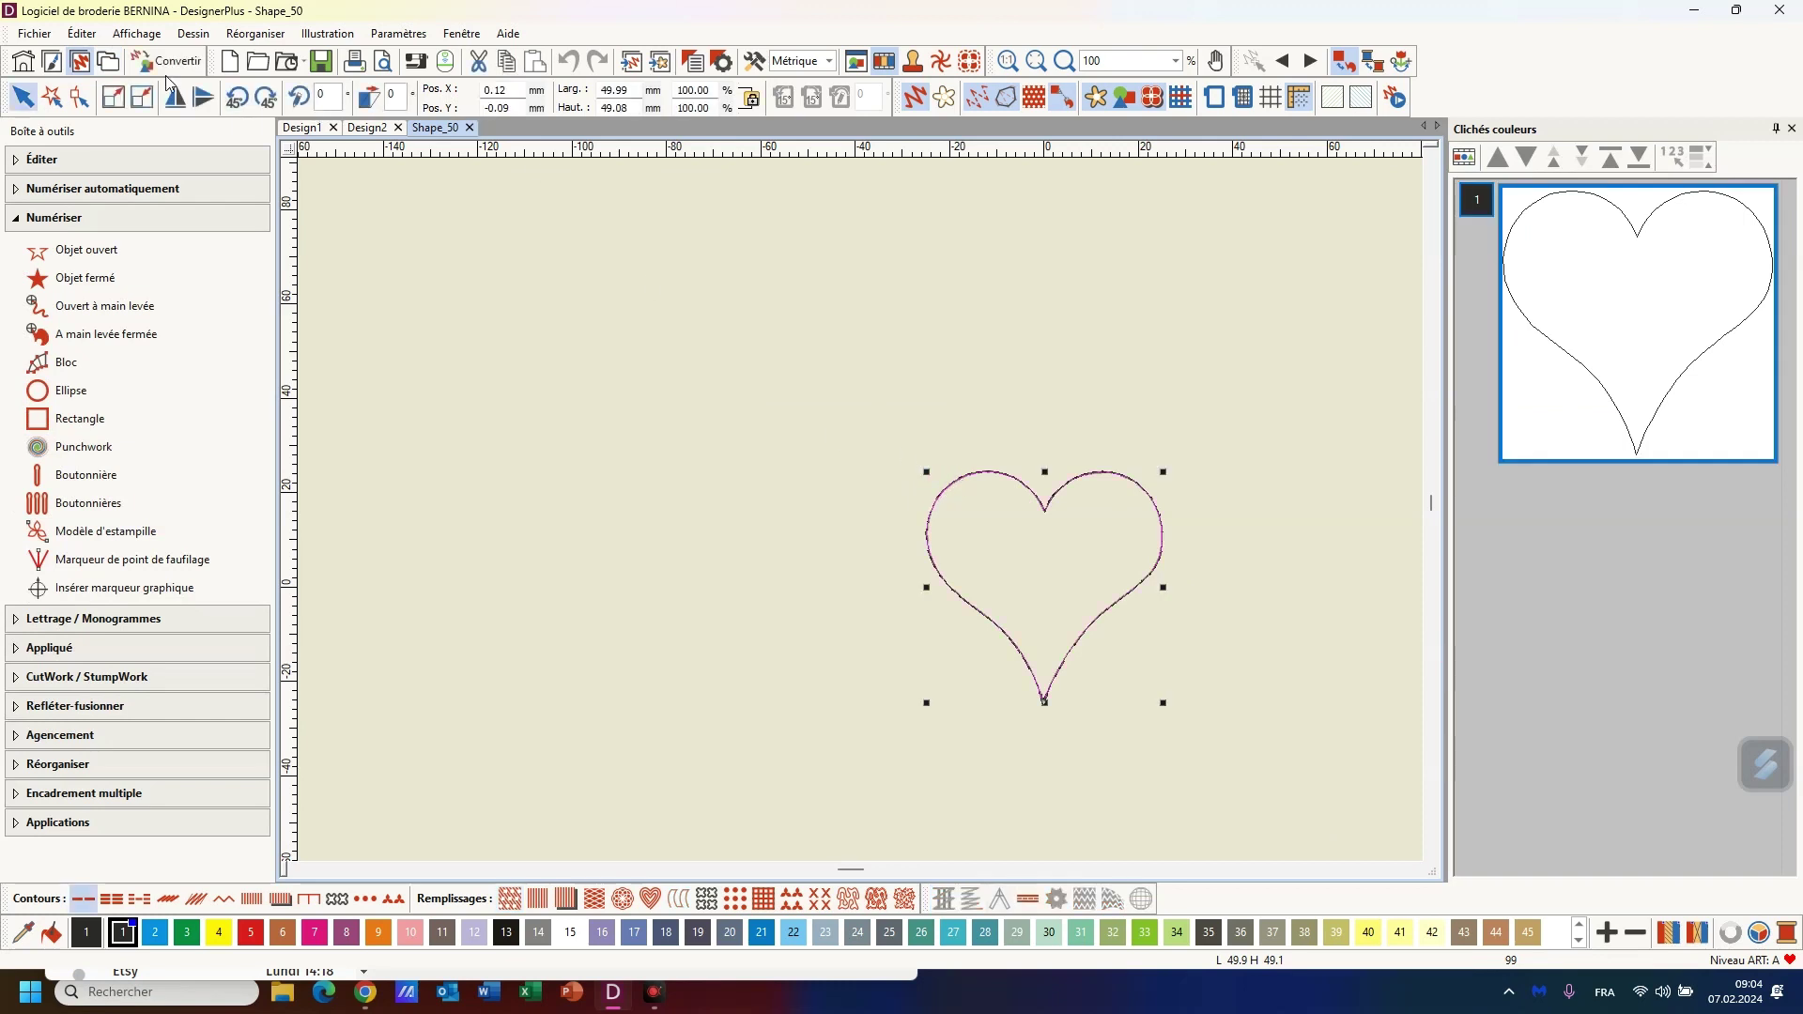
pyautogui.click(113, 99)
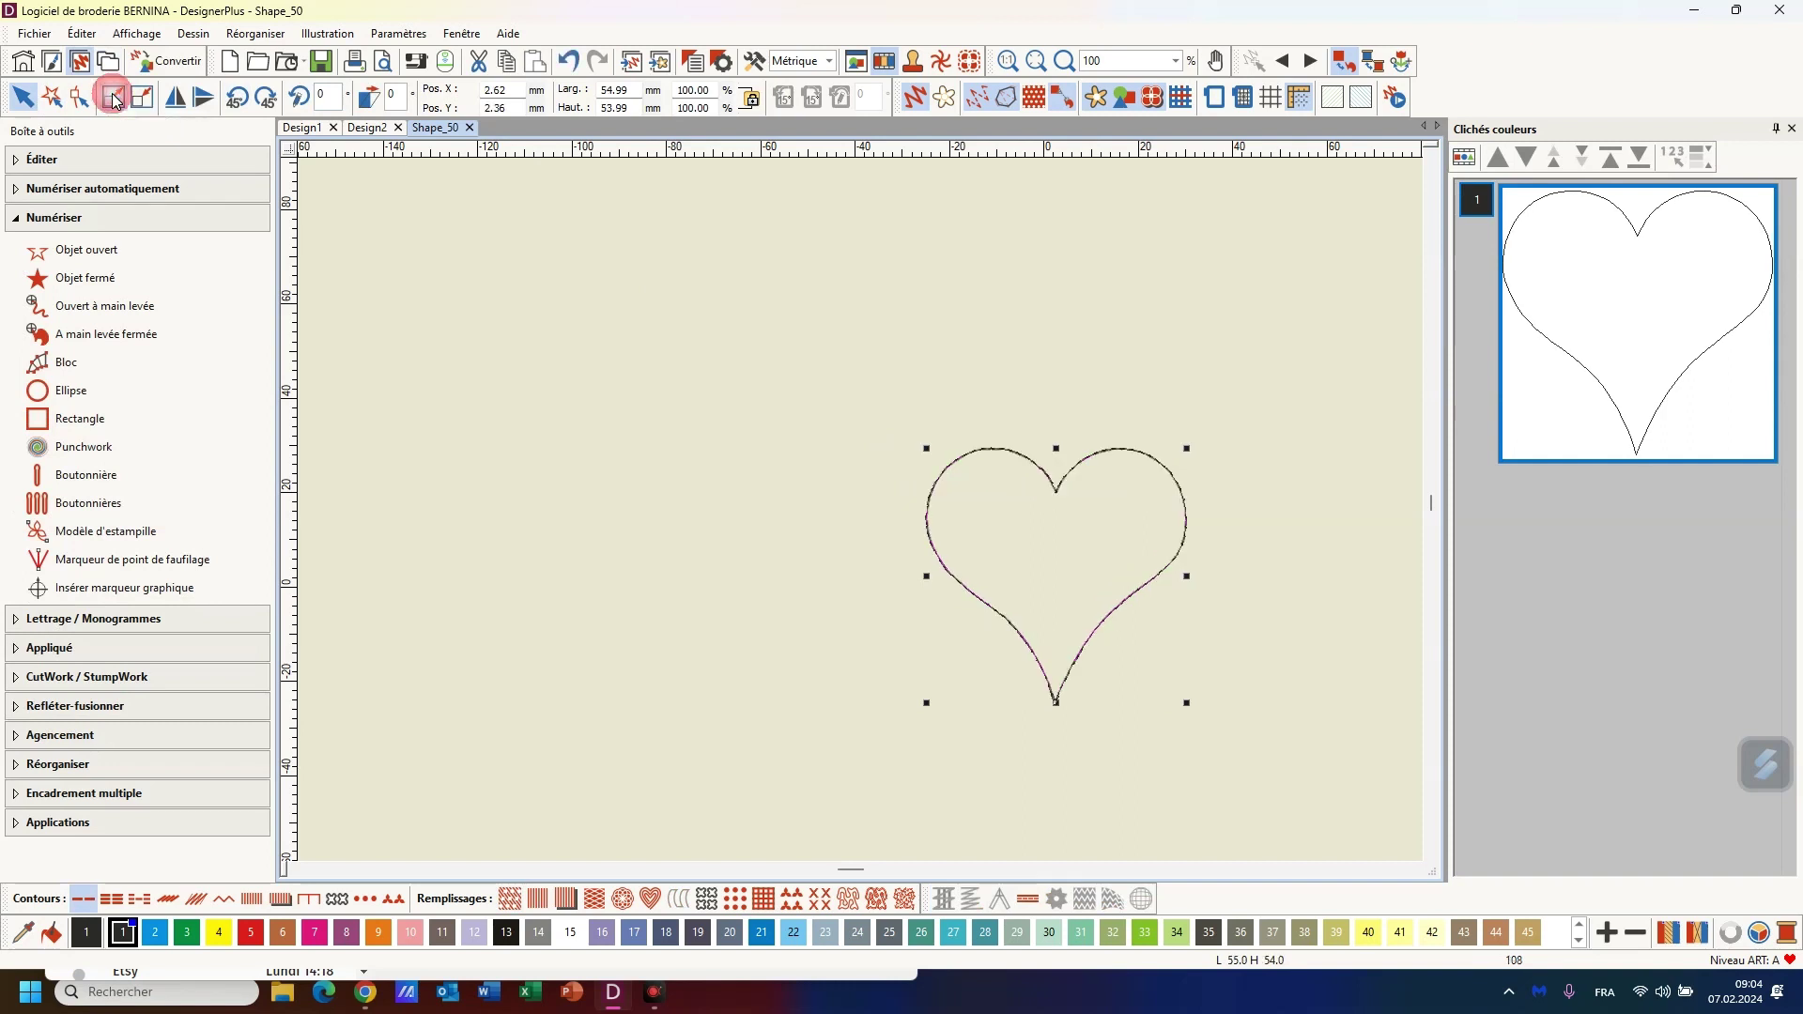
pyautogui.click(114, 99)
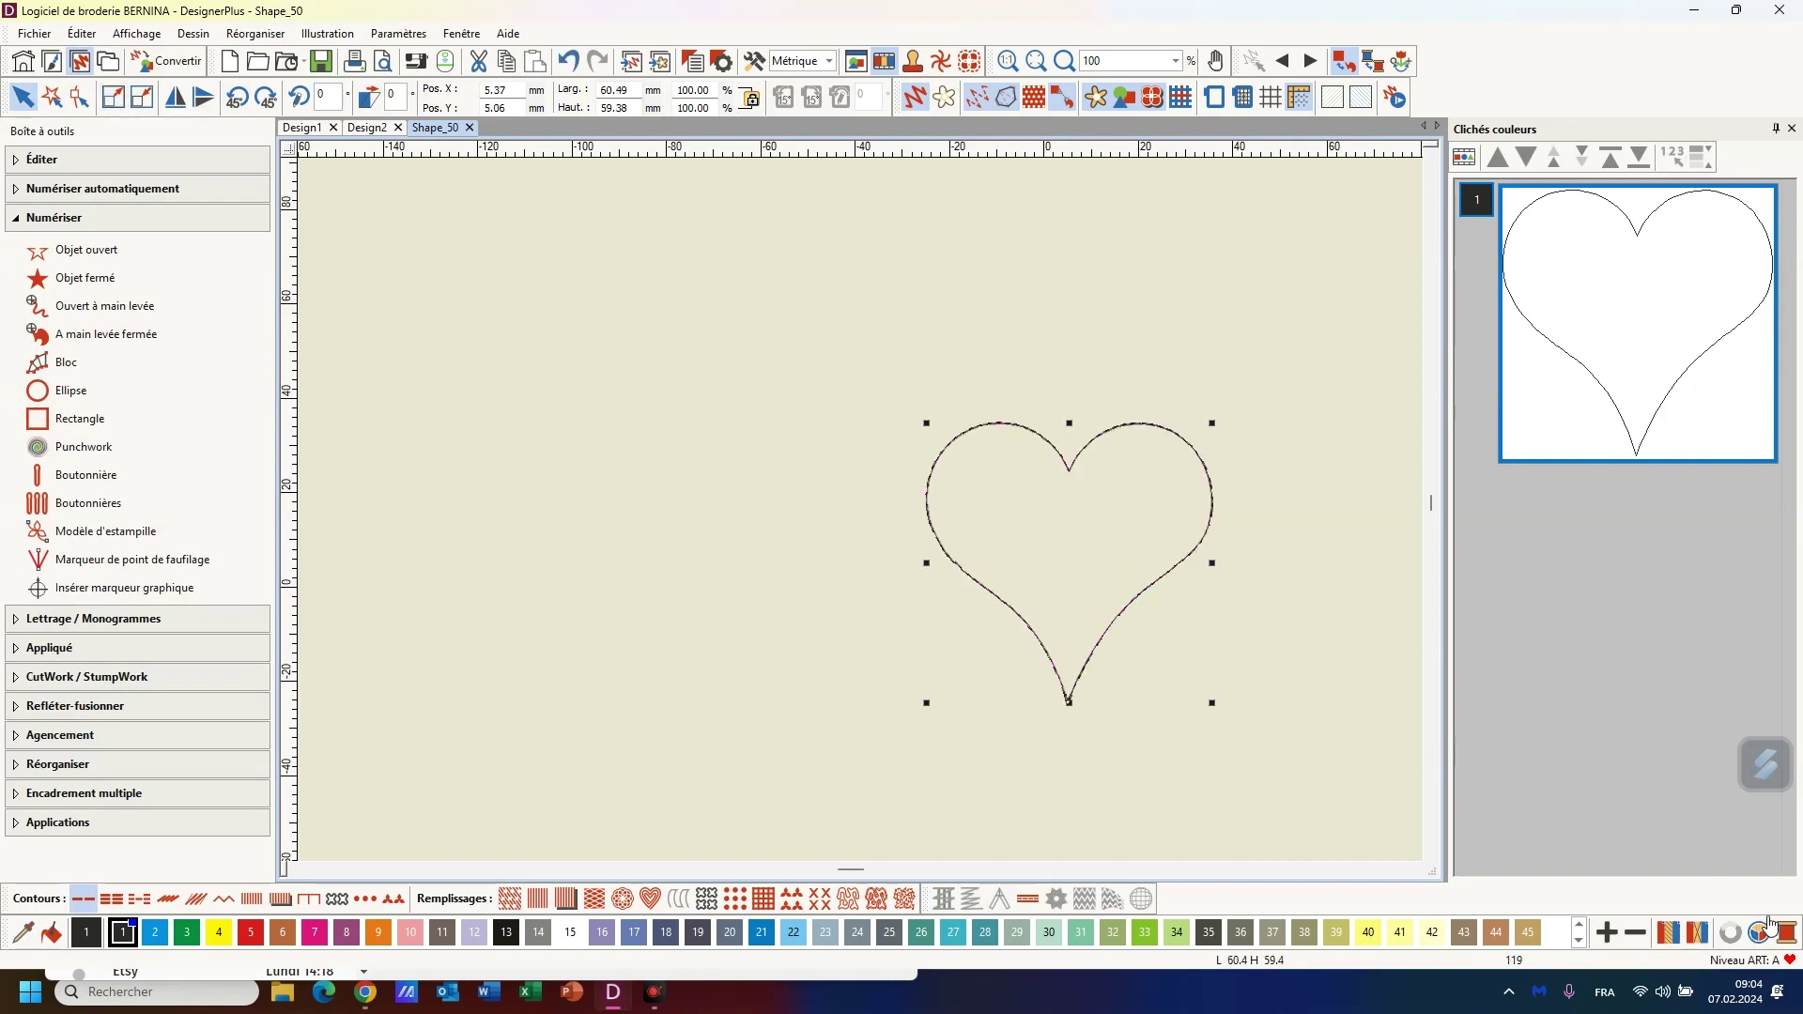
# Choose the BERNINA Medium Hoop, 130 x 100, for the design and display the hoop around the heart
pyautogui.click(1215, 98)
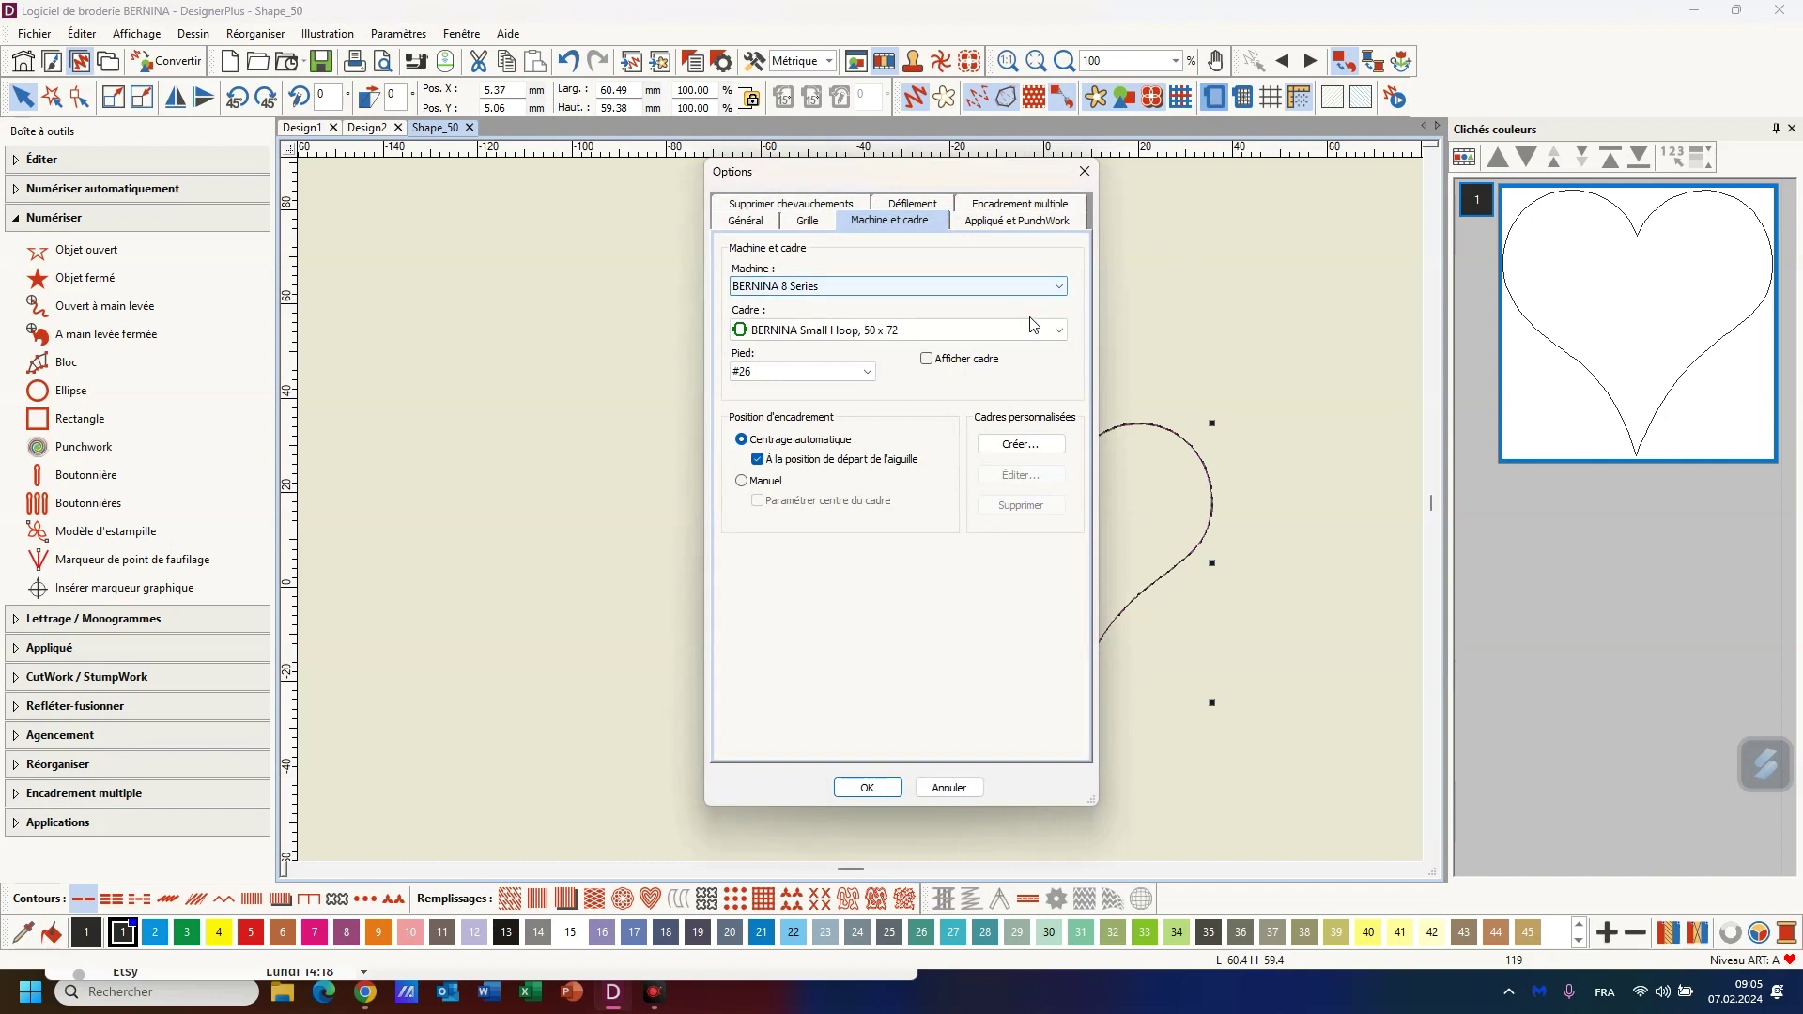
pyautogui.click(1056, 331)
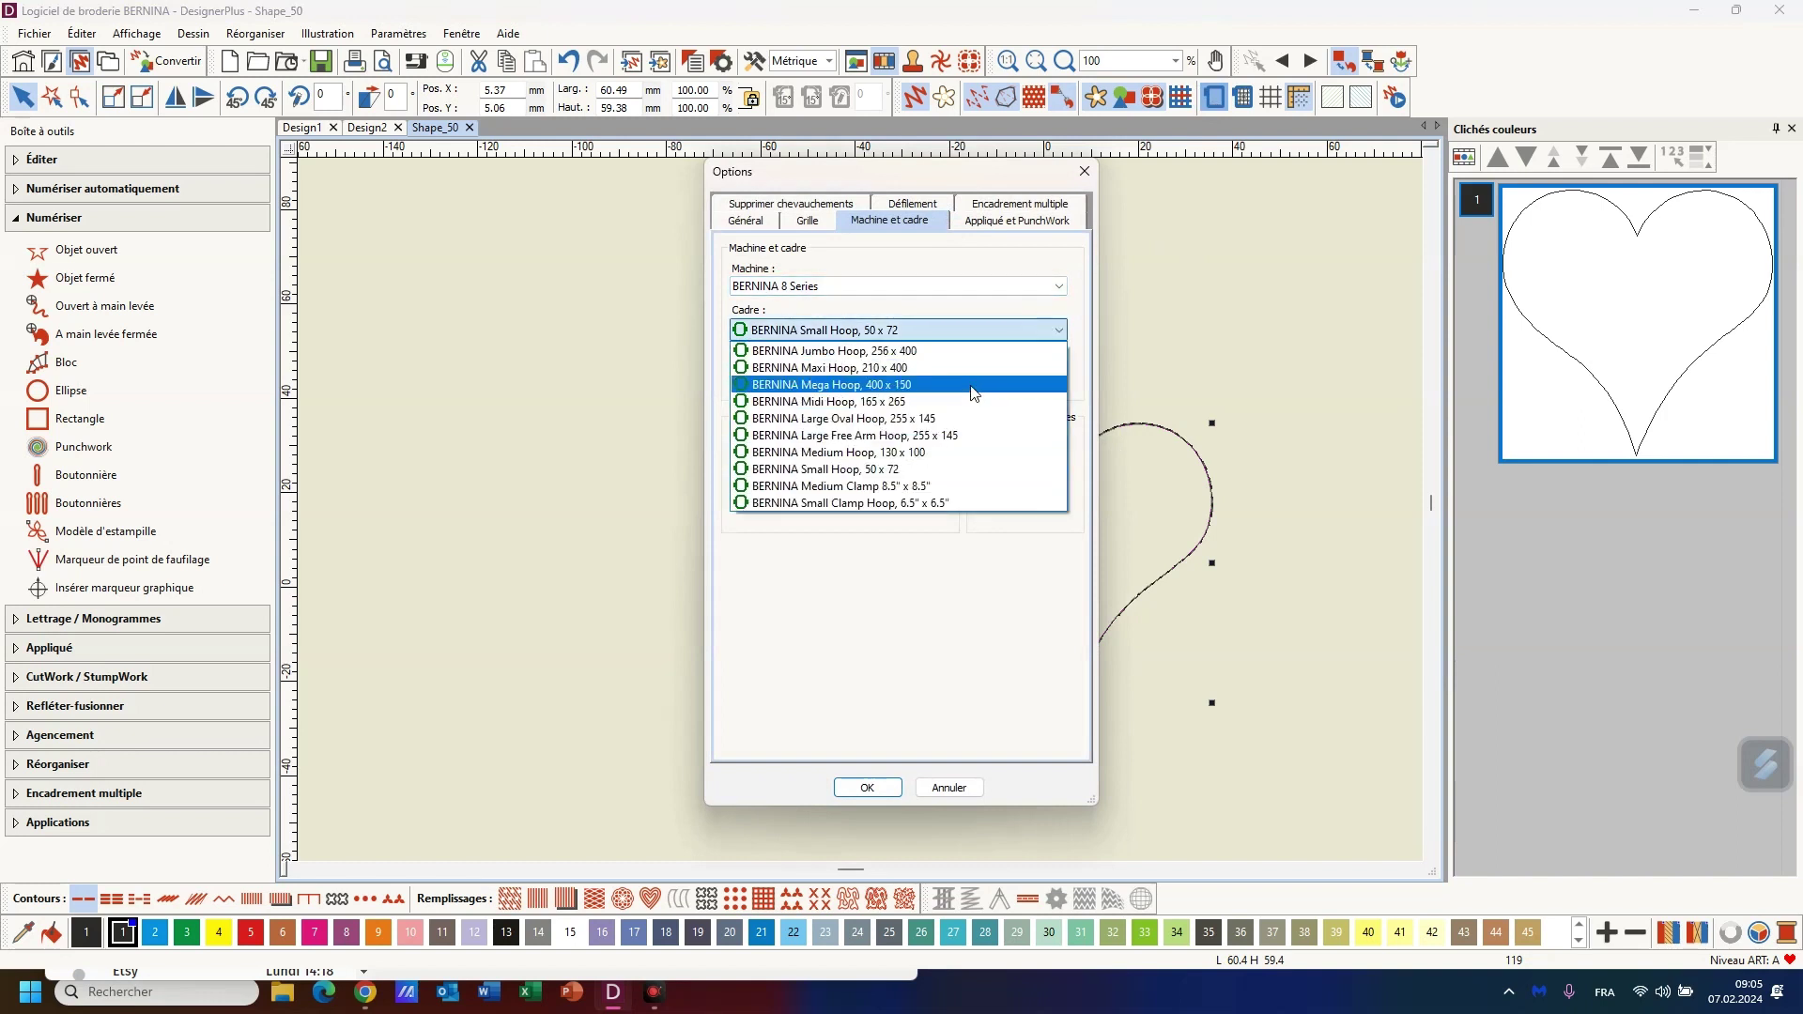
pyautogui.click(960, 453)
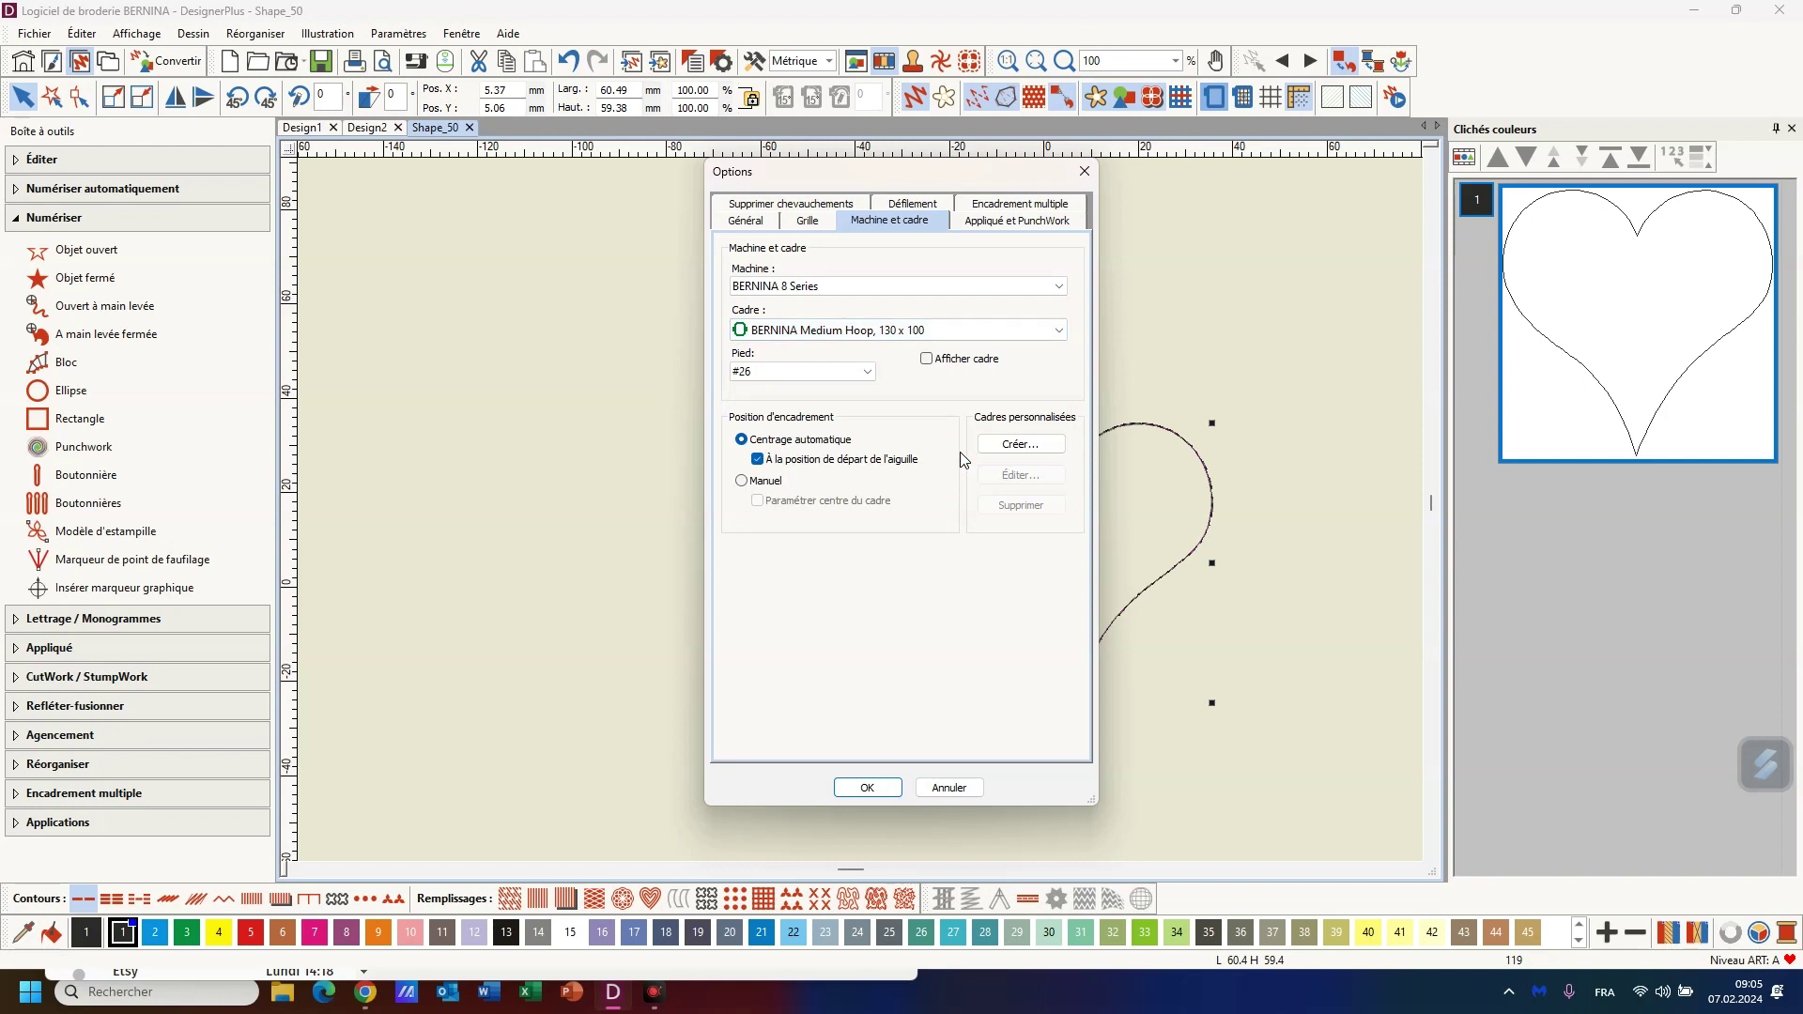
pyautogui.click(867, 788)
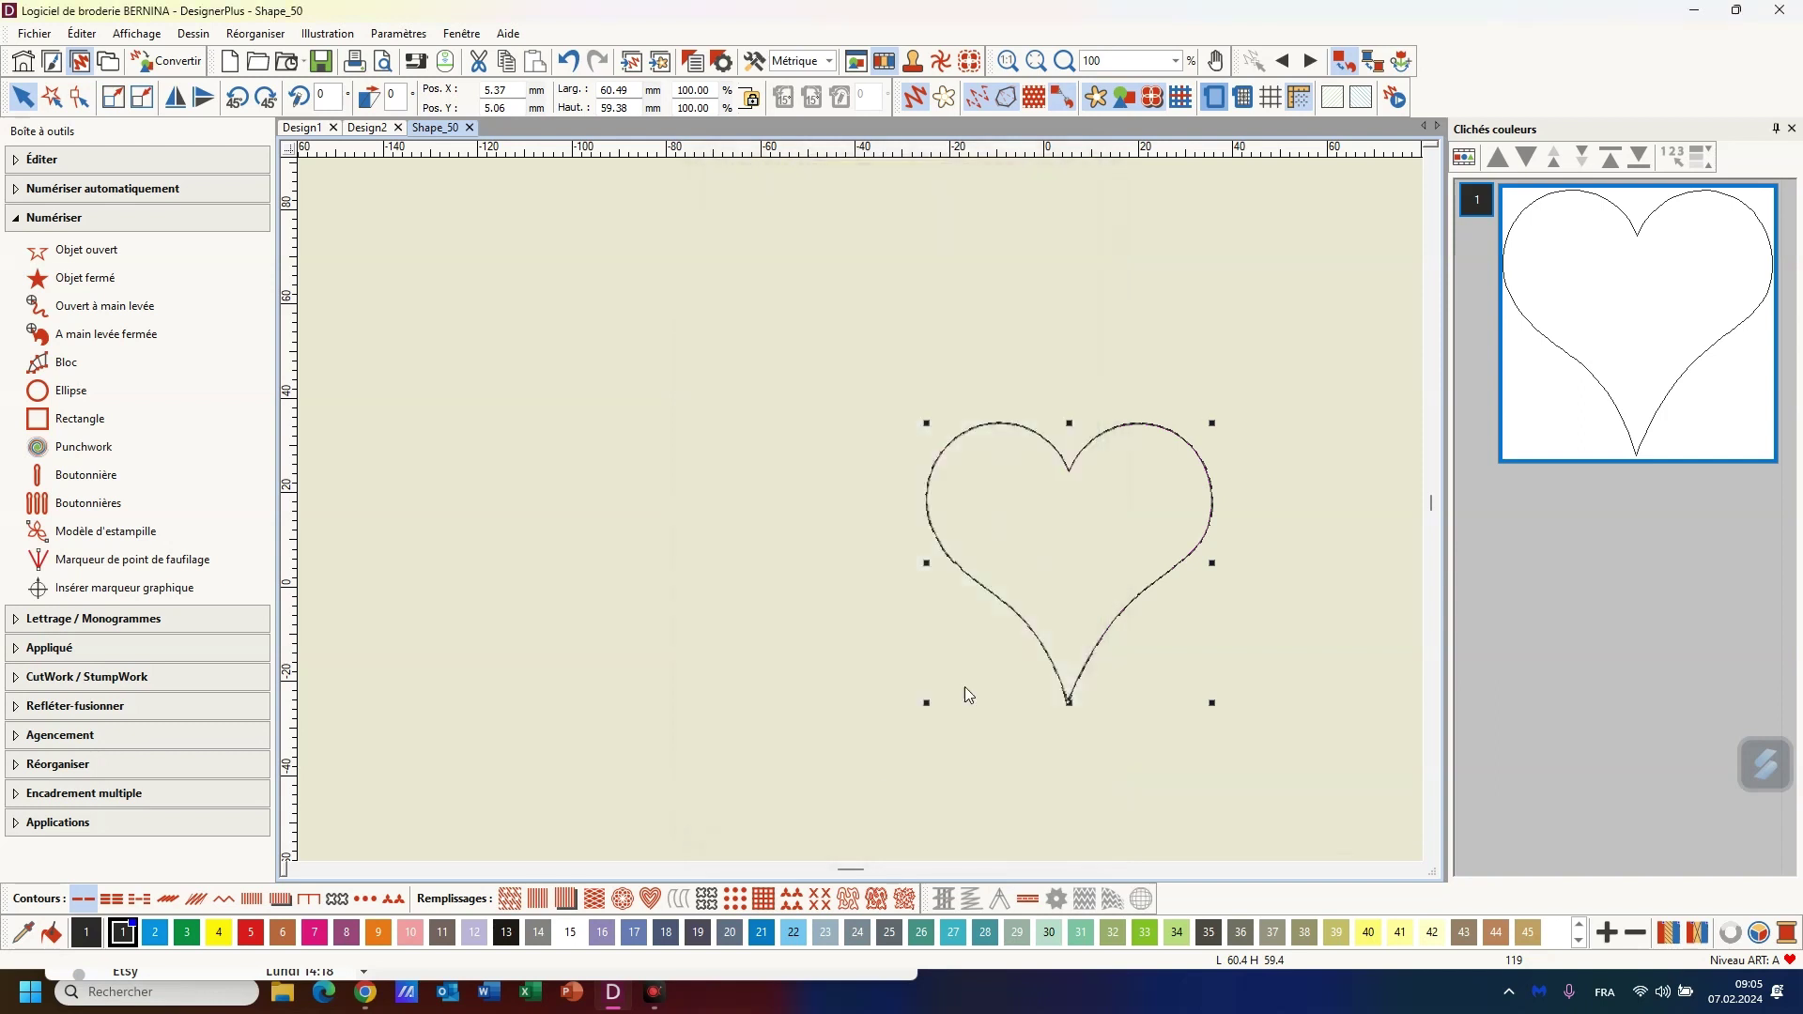
pyautogui.click(1214, 97)
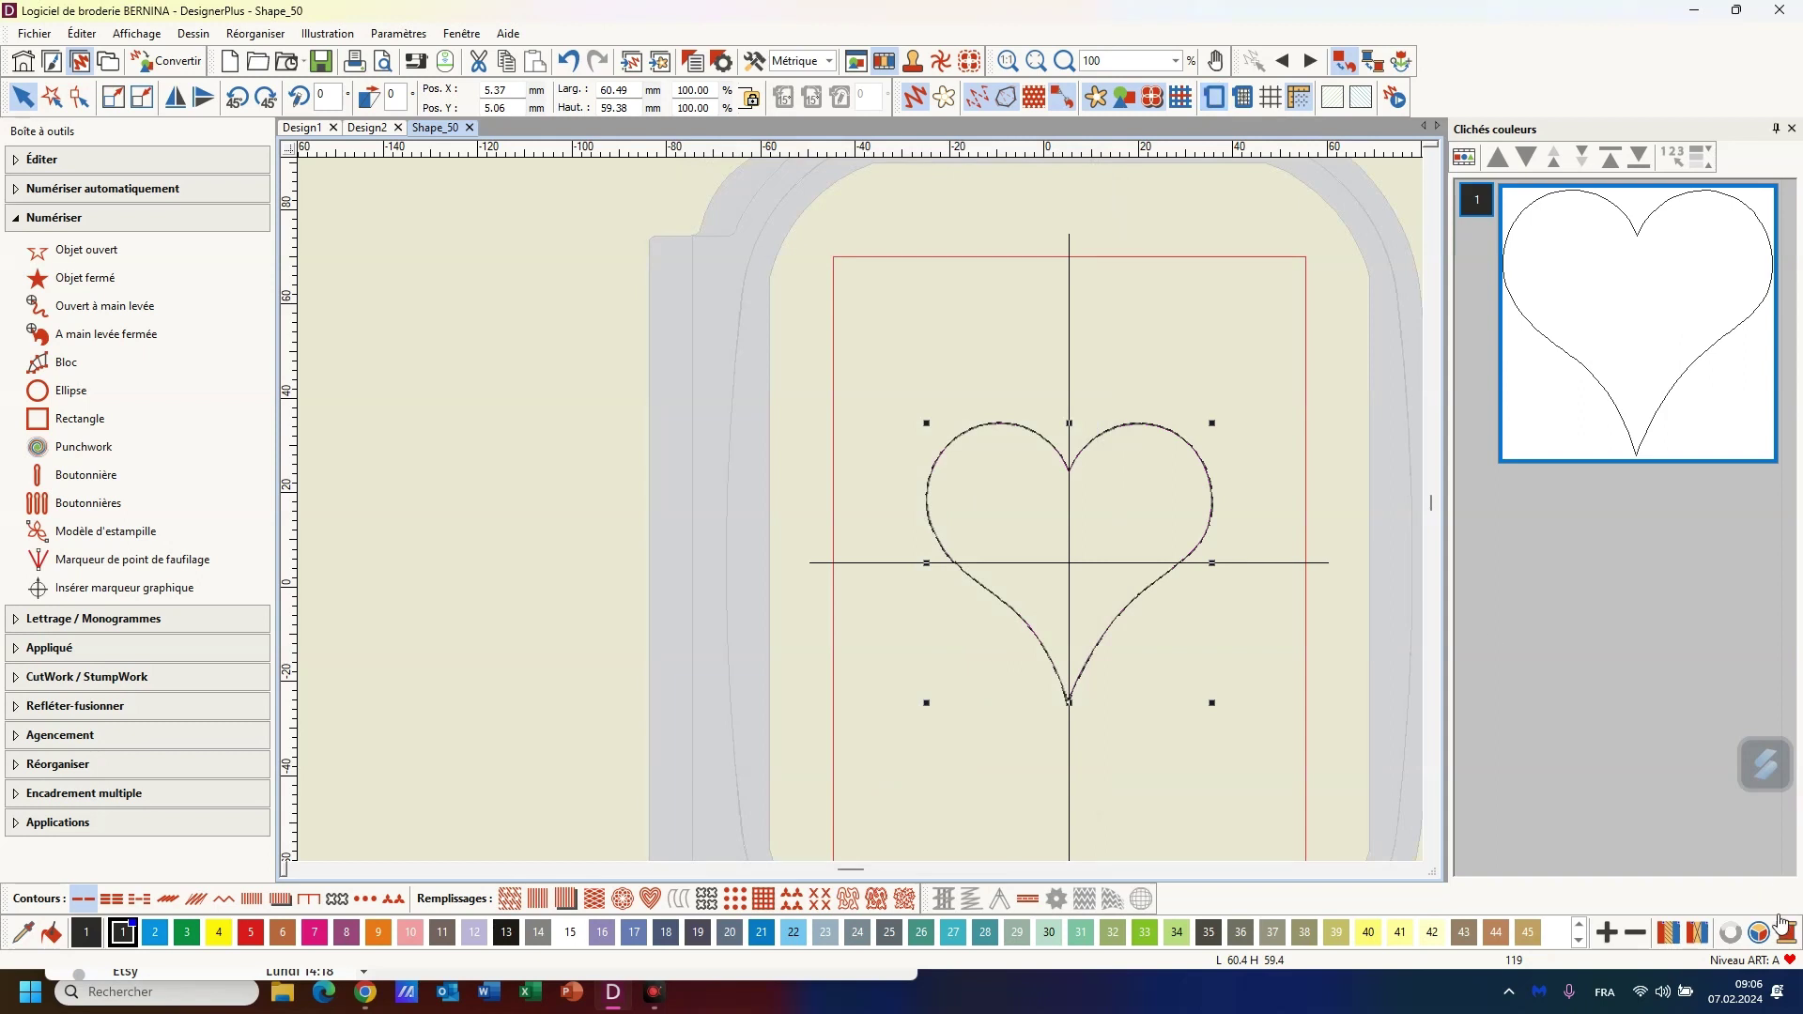
pyautogui.click(848, 707)
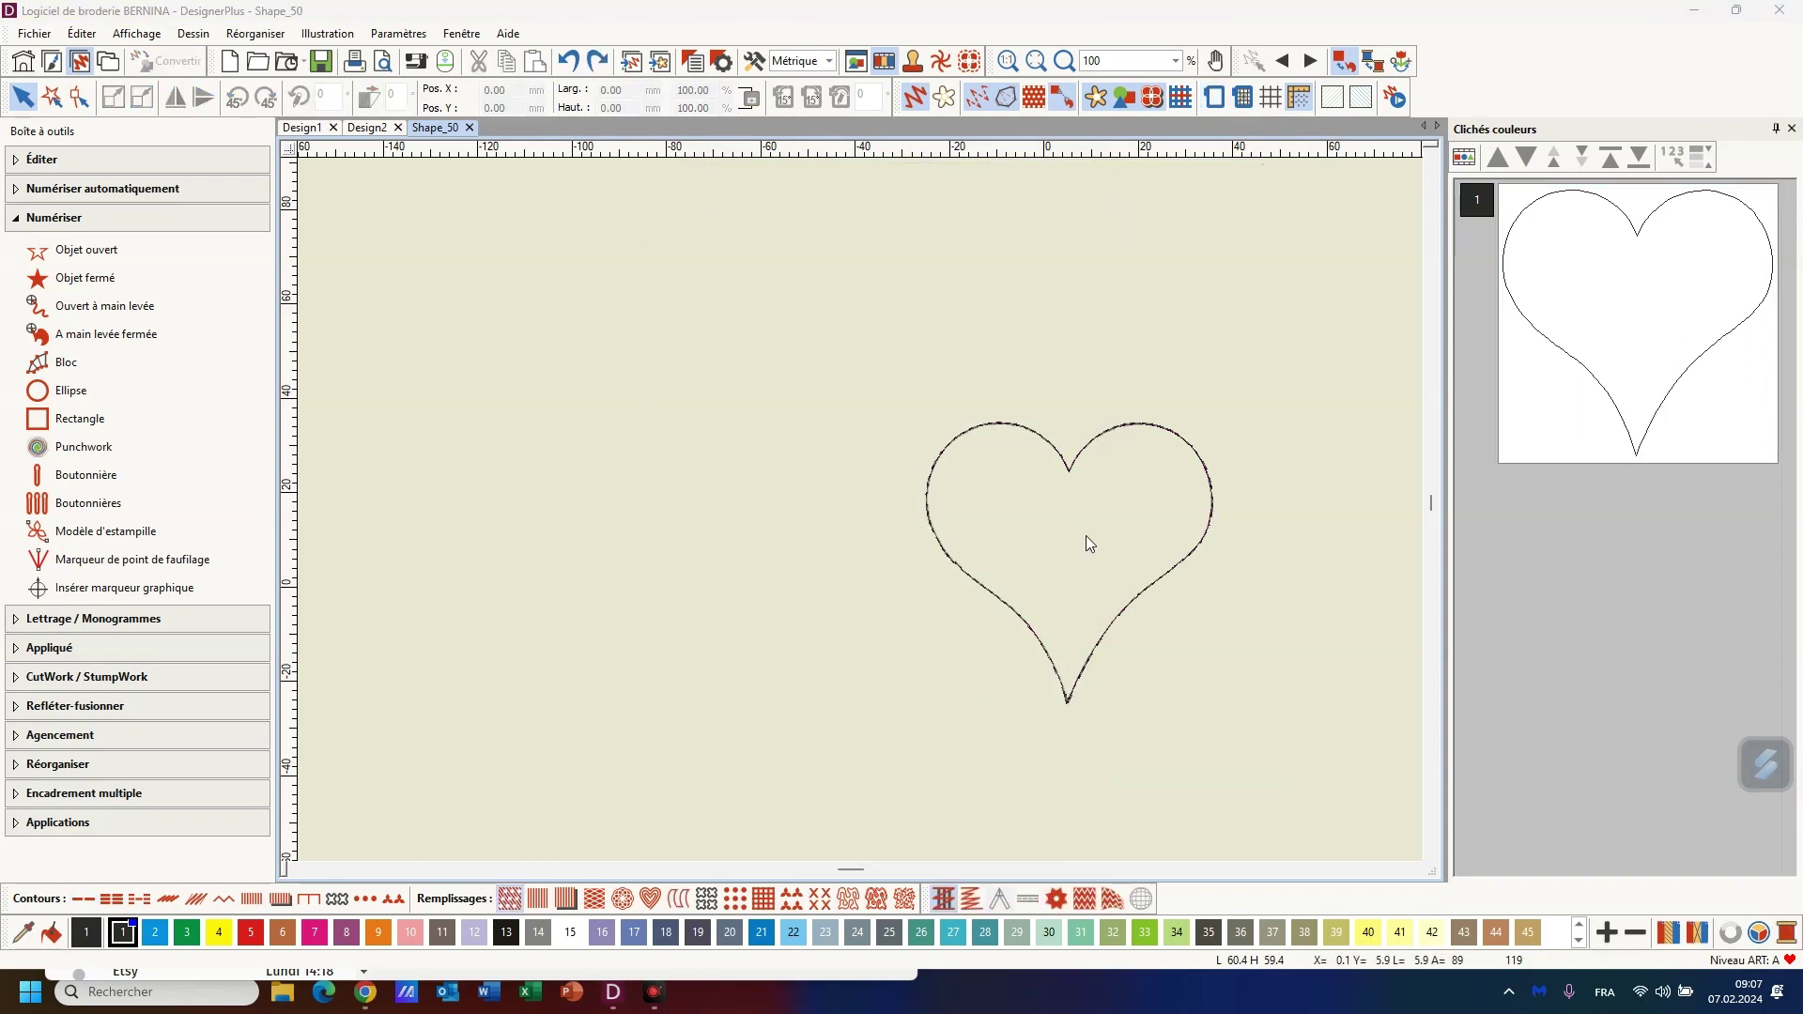
pyautogui.click(1213, 97)
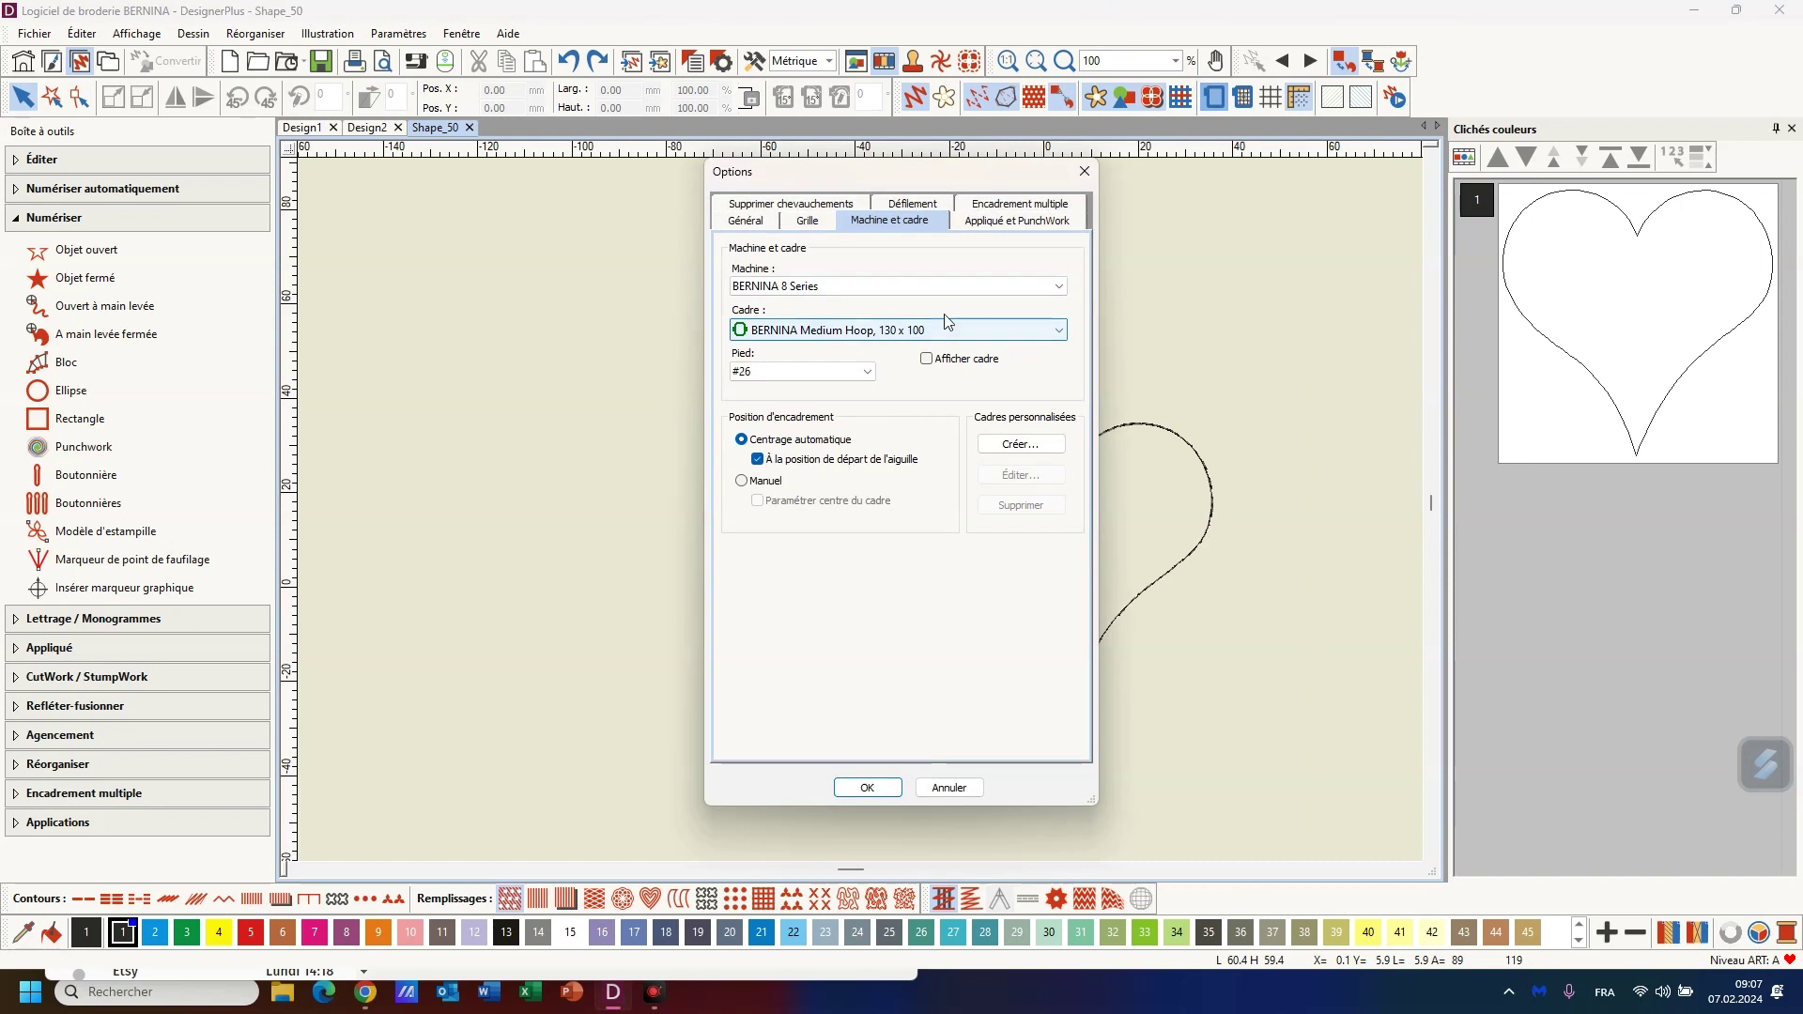
pyautogui.click(866, 789)
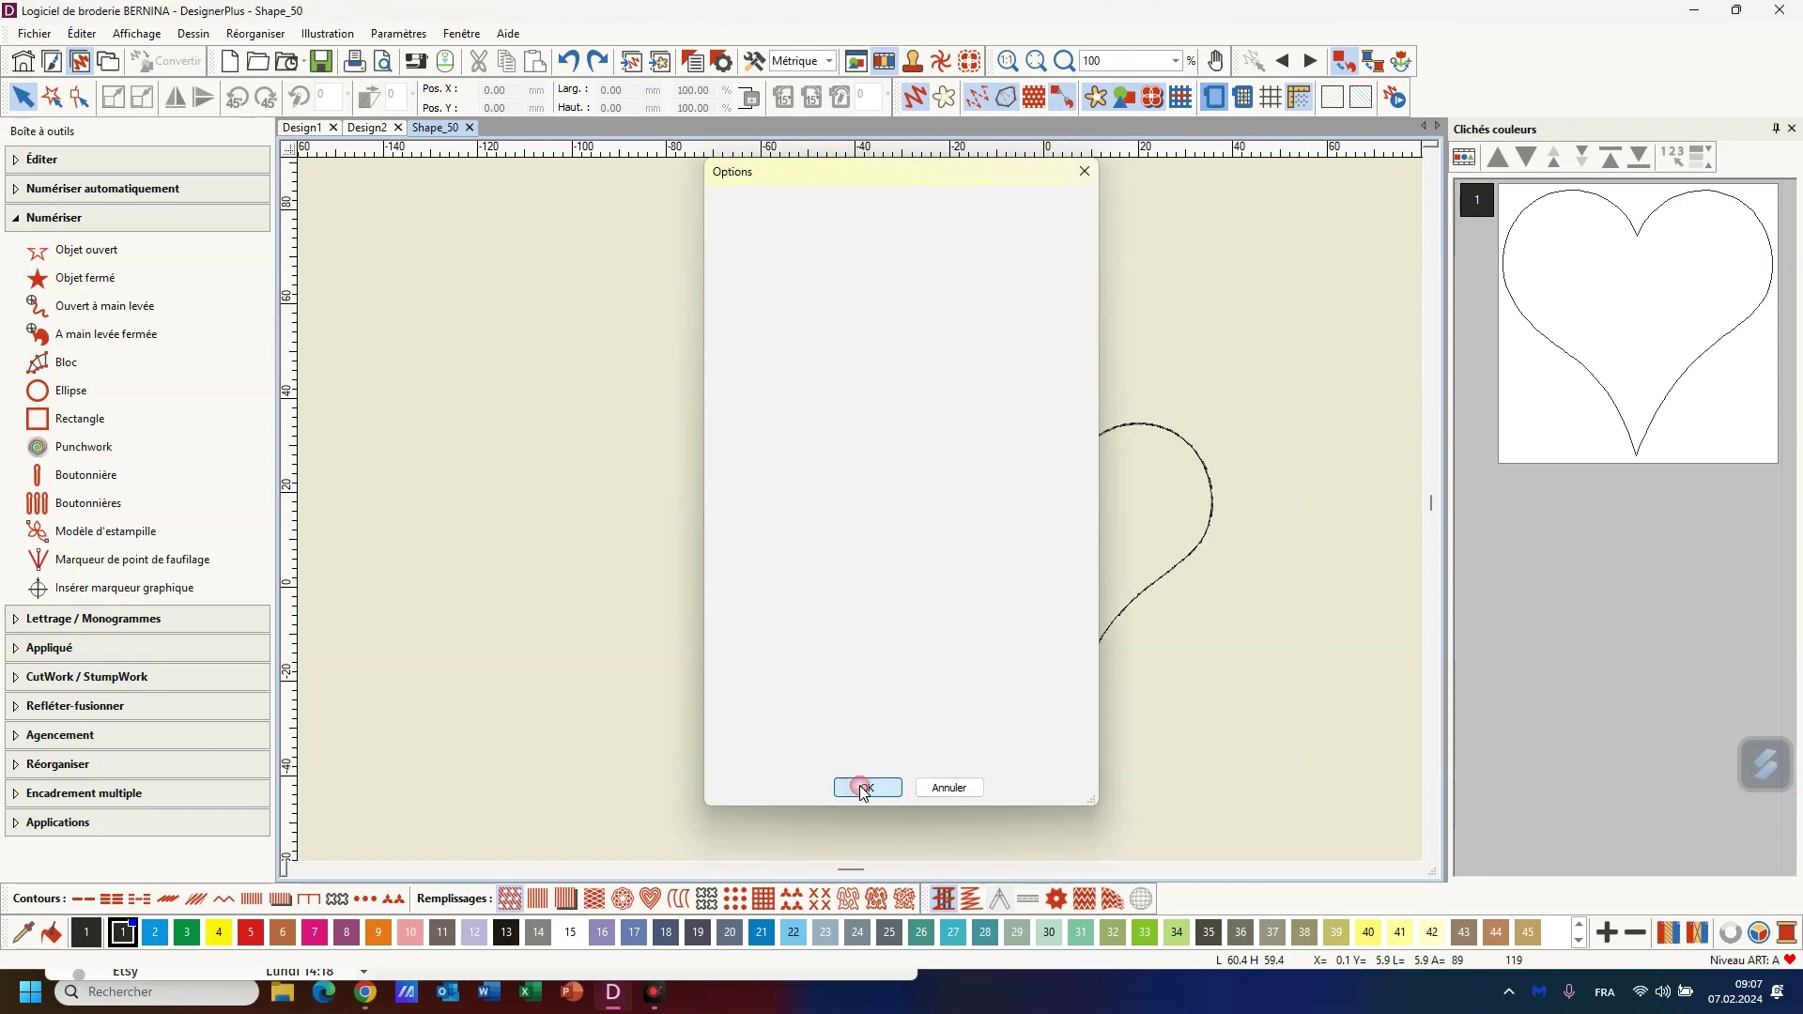
pyautogui.click(1213, 98)
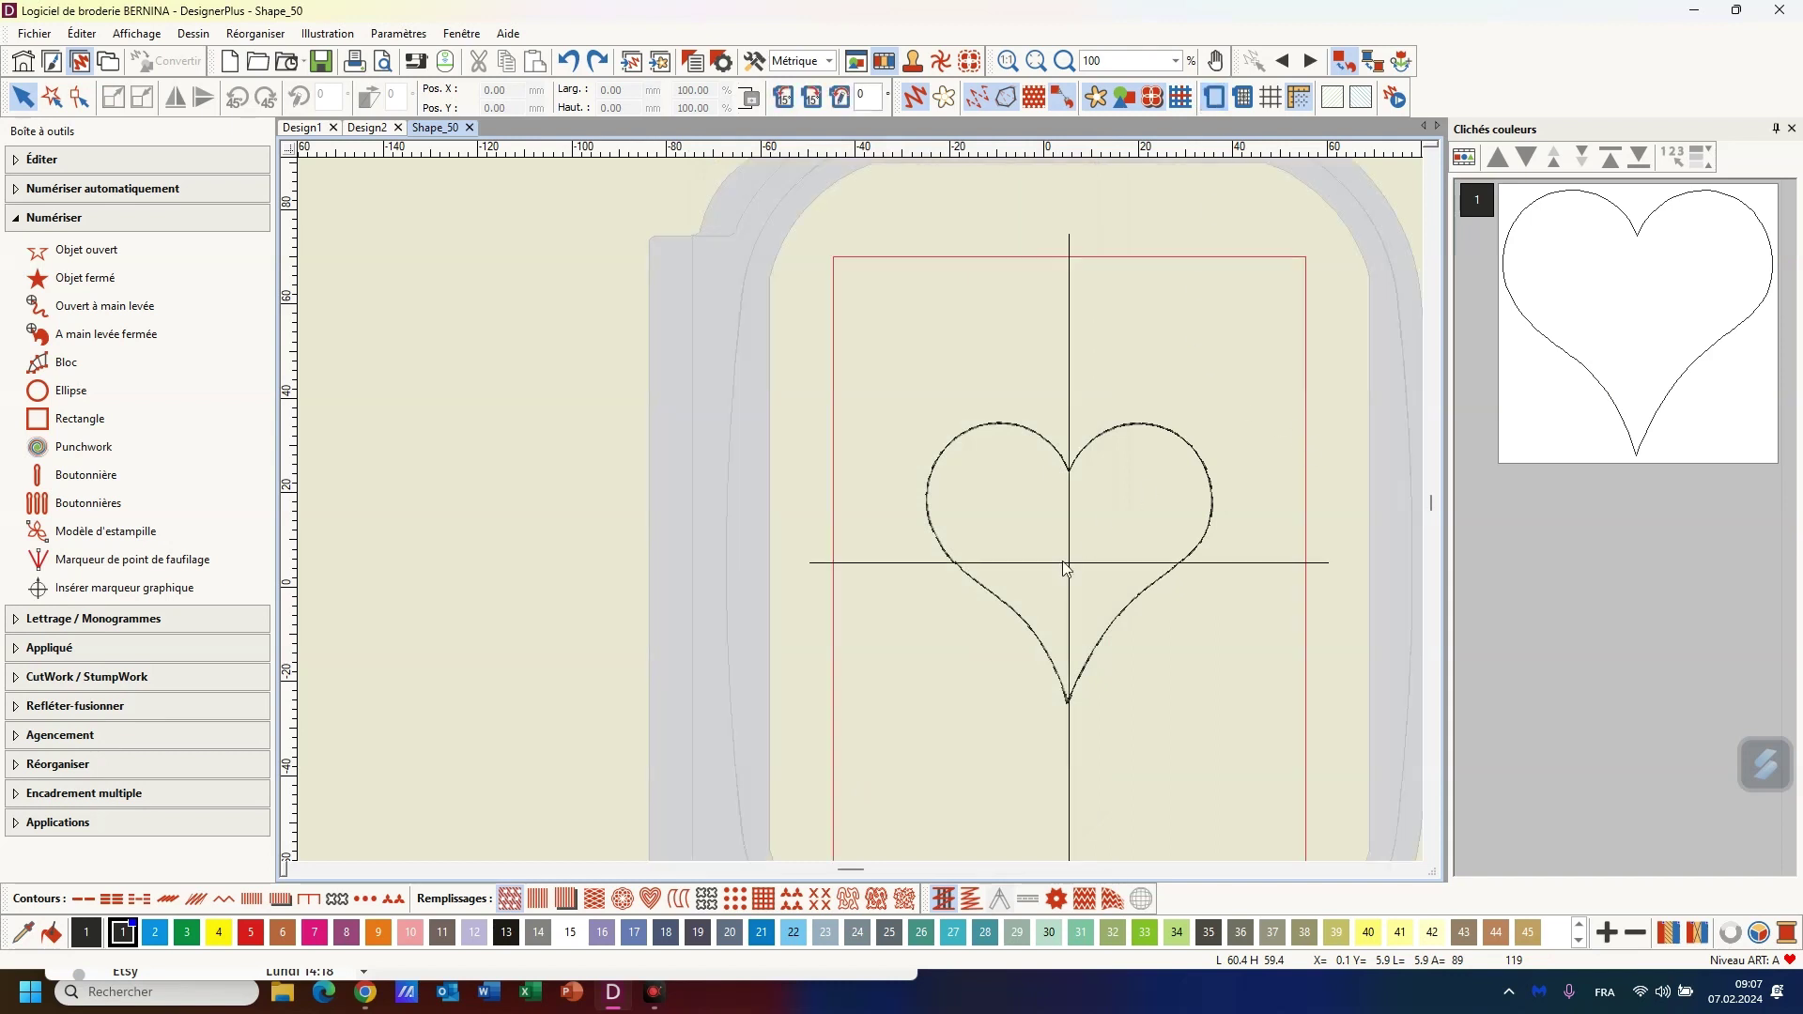
# Rotate the heart outline by 29 degrees
pyautogui.click(1024, 617)
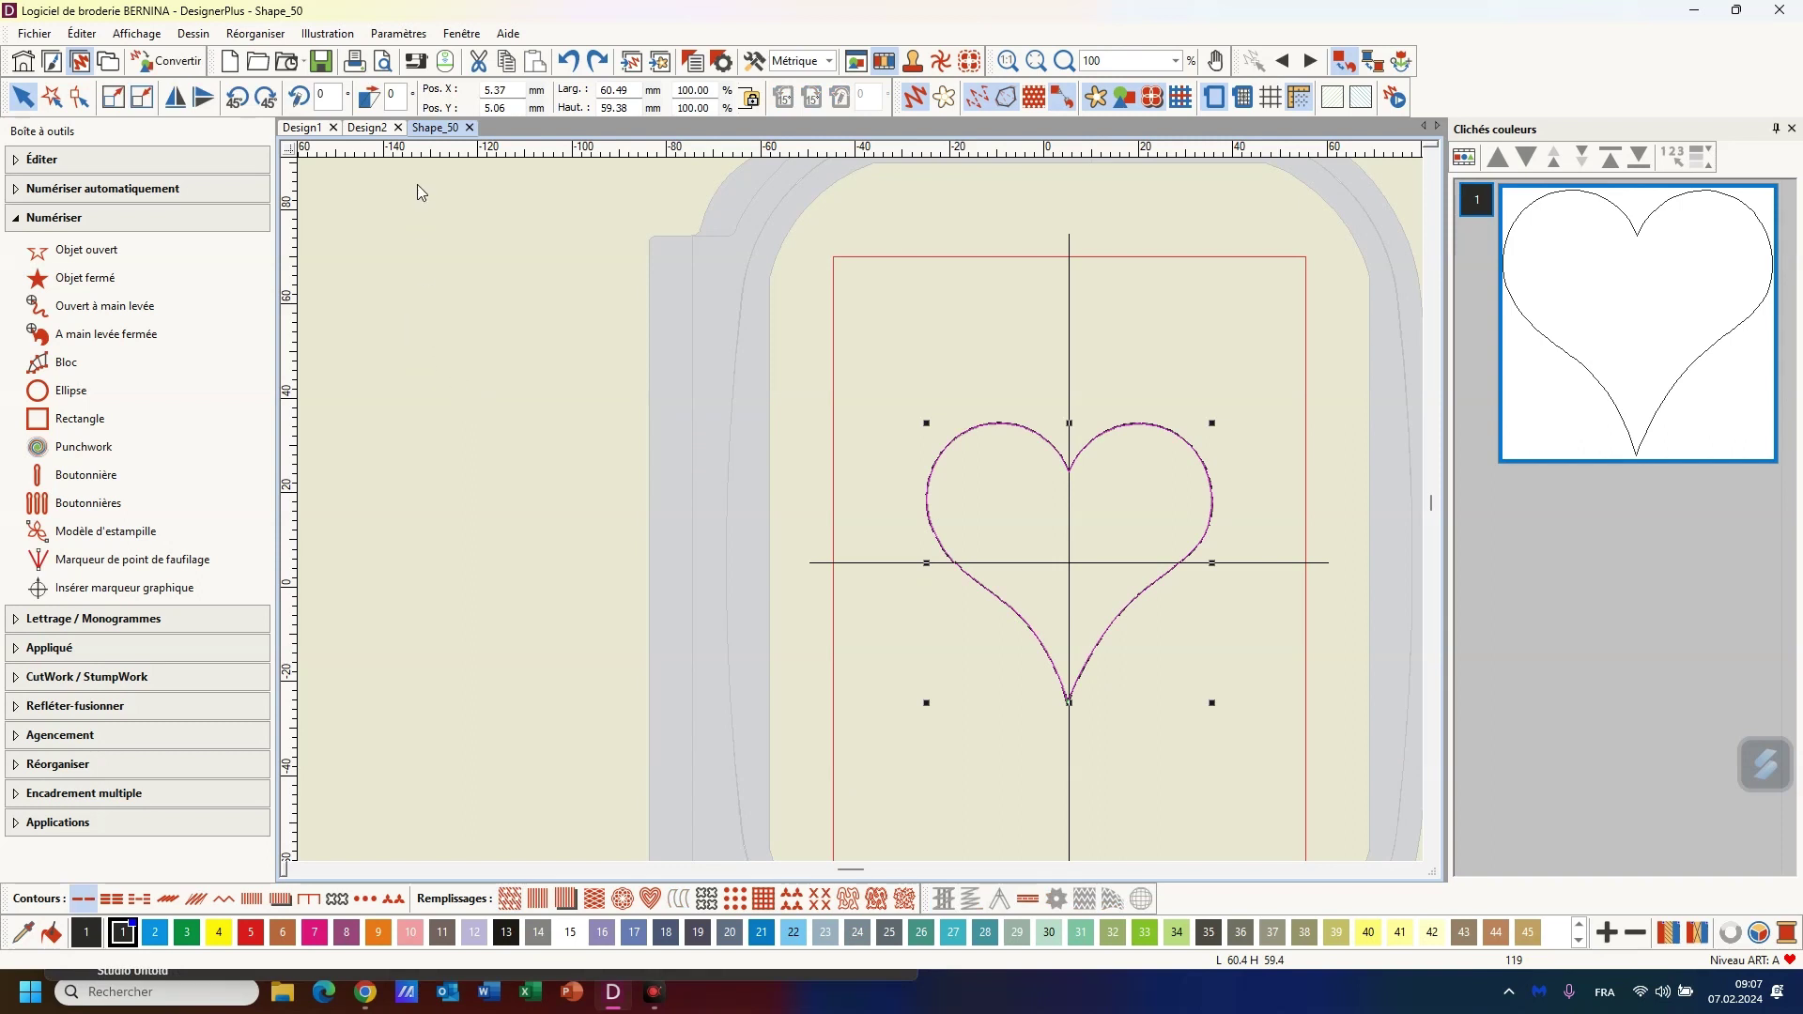
pyautogui.click(321, 96)
pyautogui.write('29')
pyautogui.press('Return')
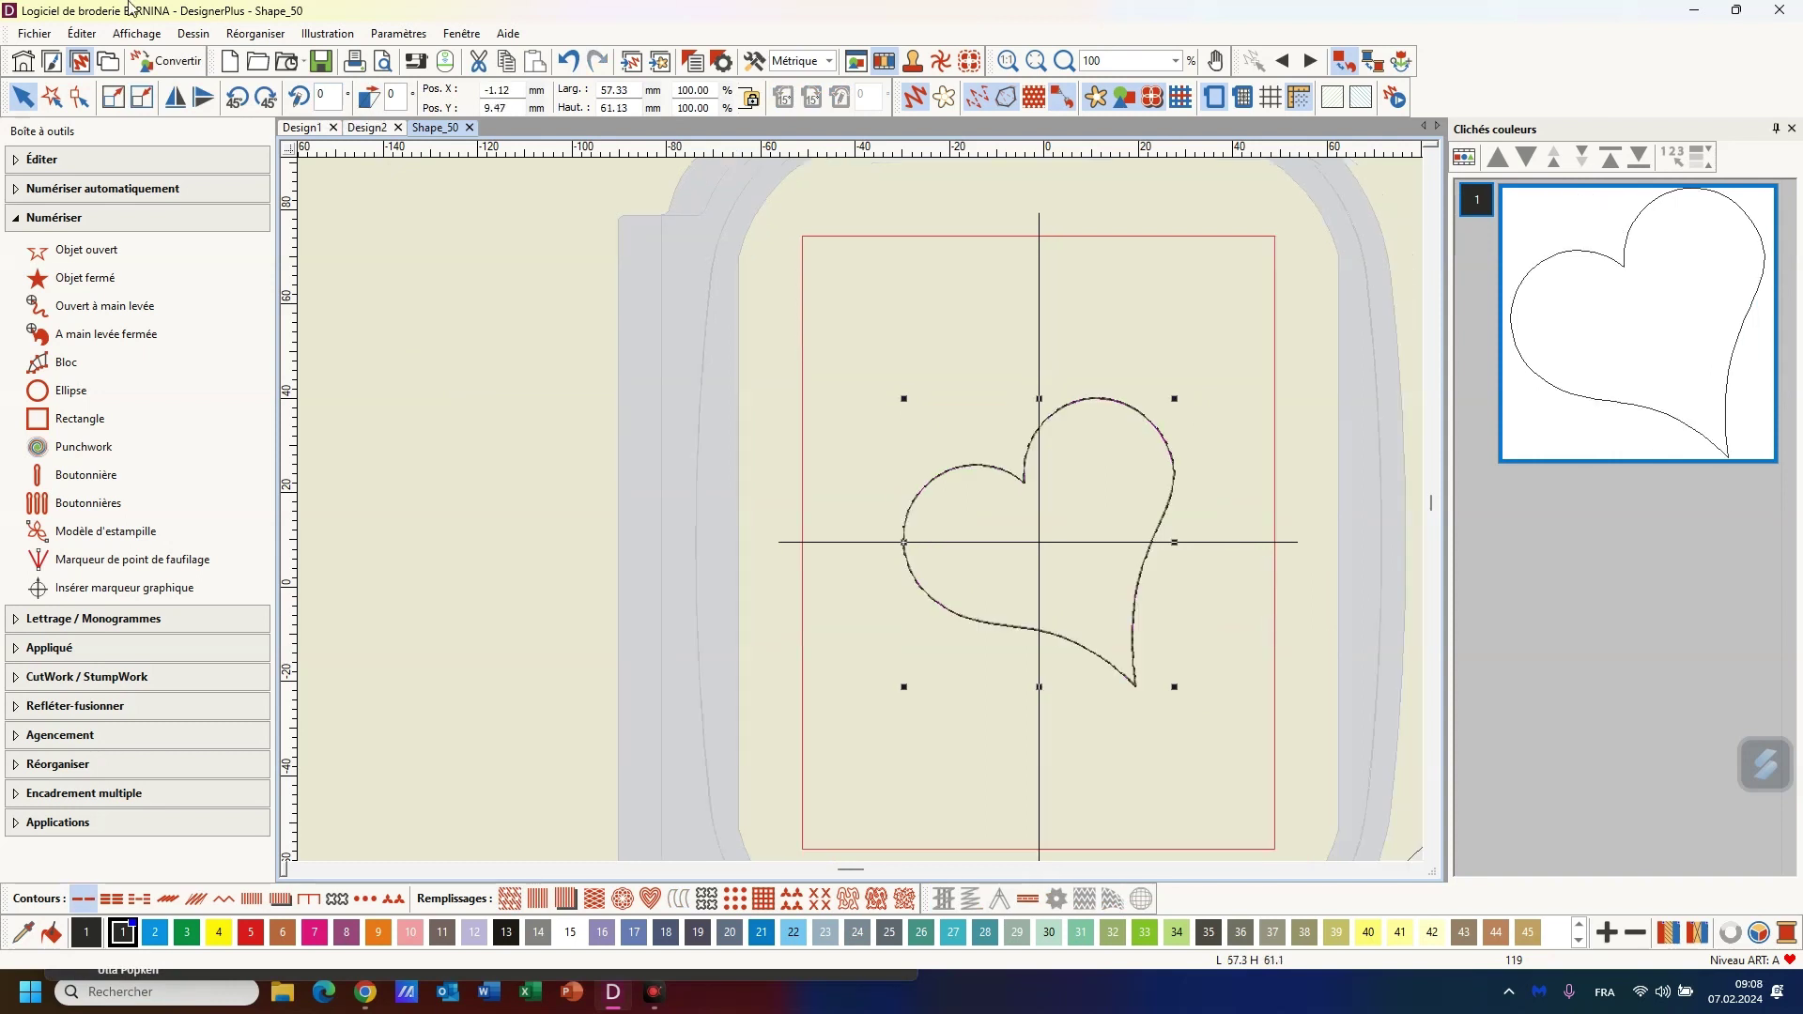
# Duplicate the rotated heart with an offset
pyautogui.click(82, 37)
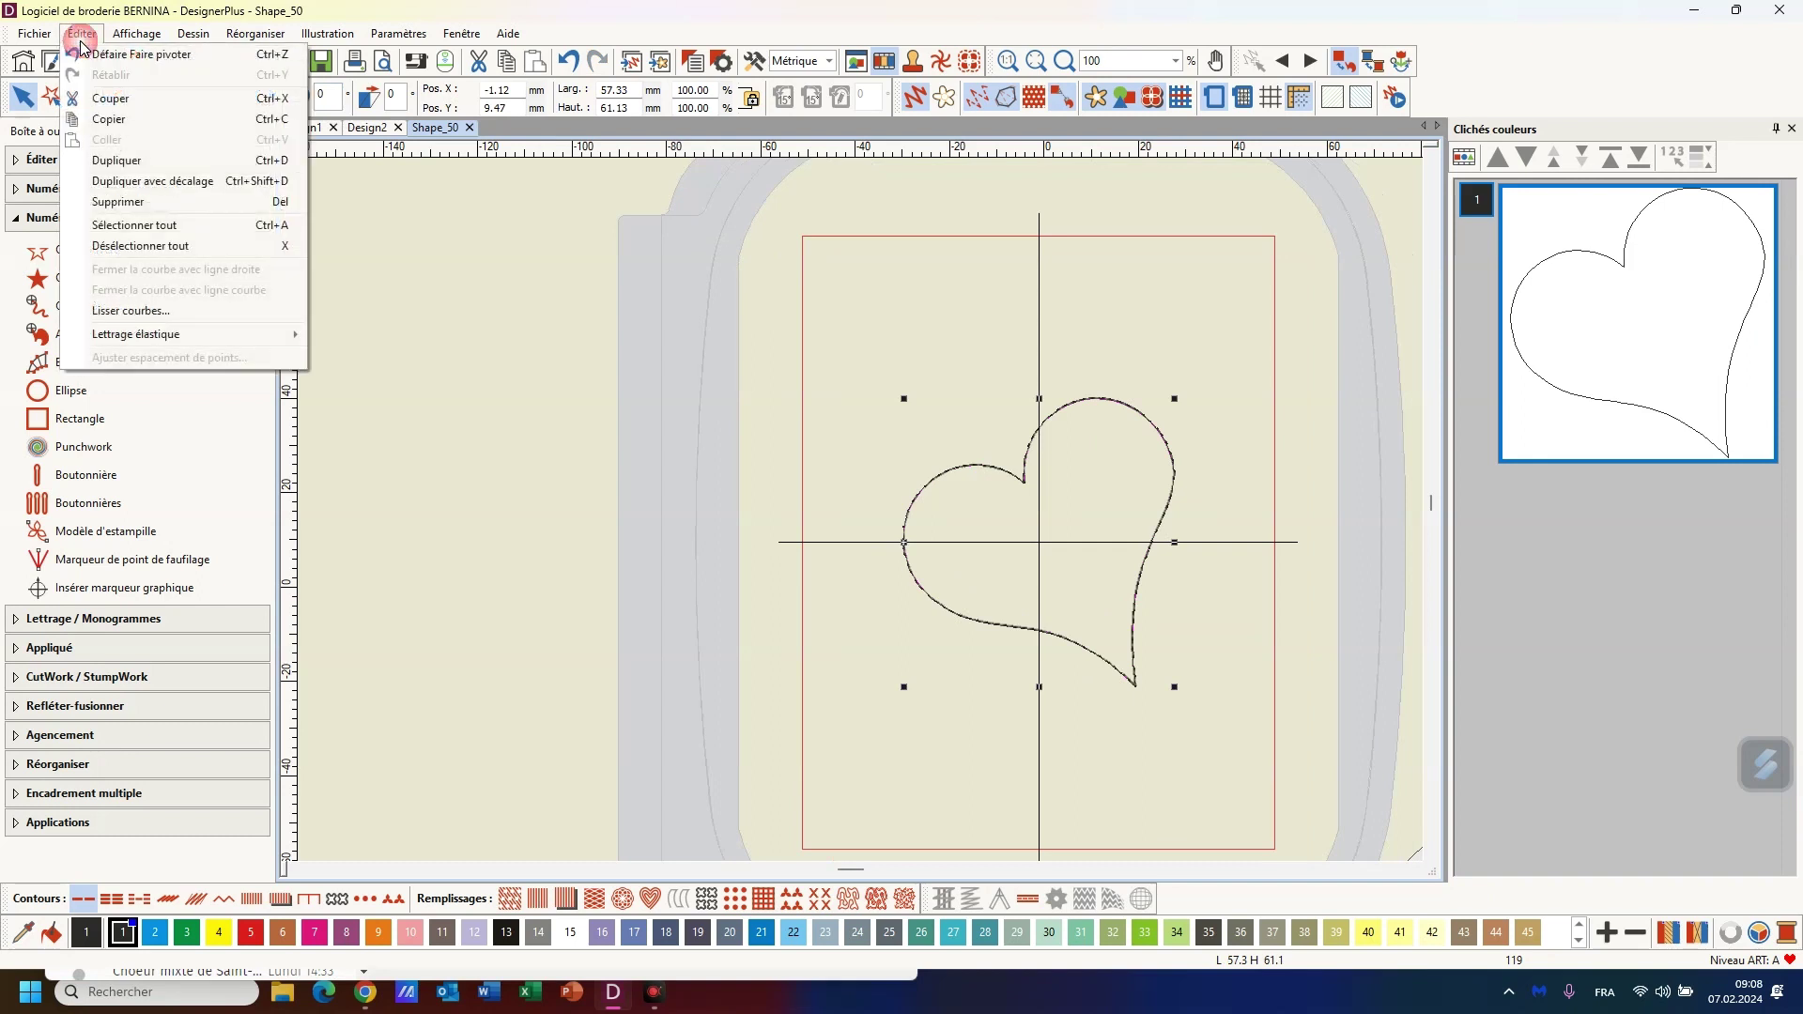
pyautogui.click(121, 181)
pyautogui.click(120, 190)
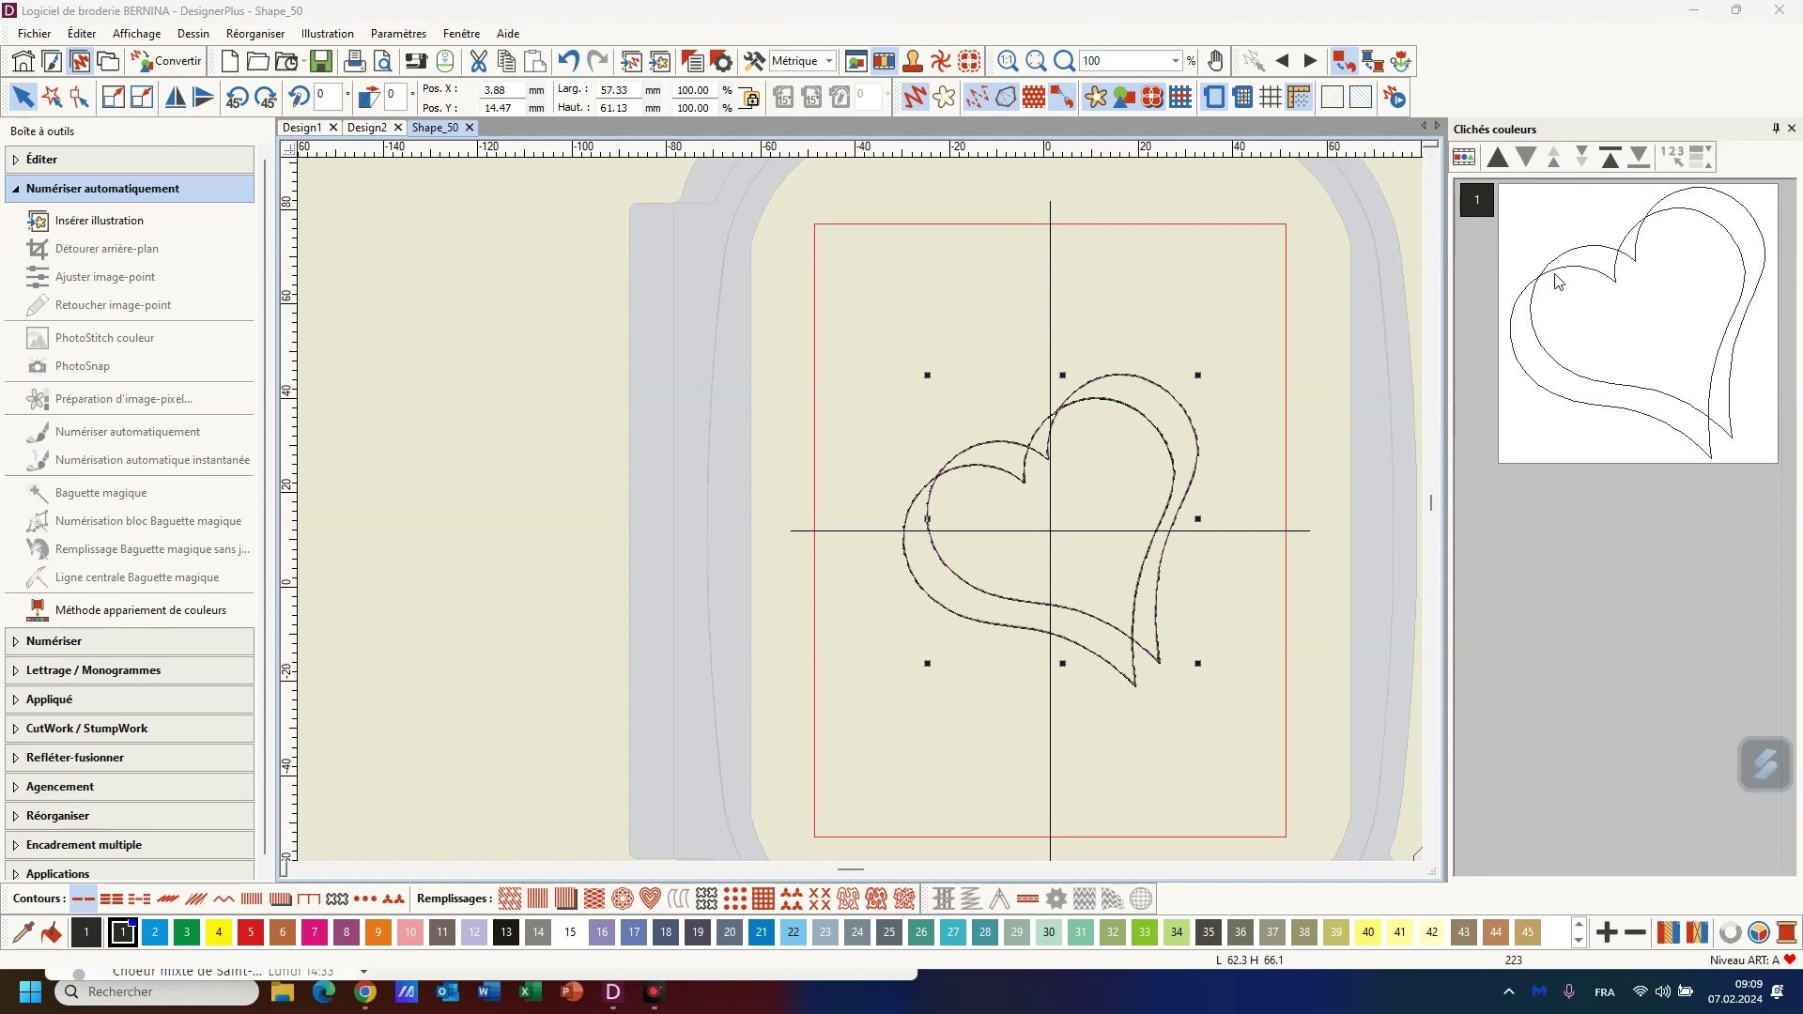
# List the hearts as individual objects in the color film, then assign thread color 2 Cyan to the original and color 7 to the copy
pyautogui.click(1464, 158)
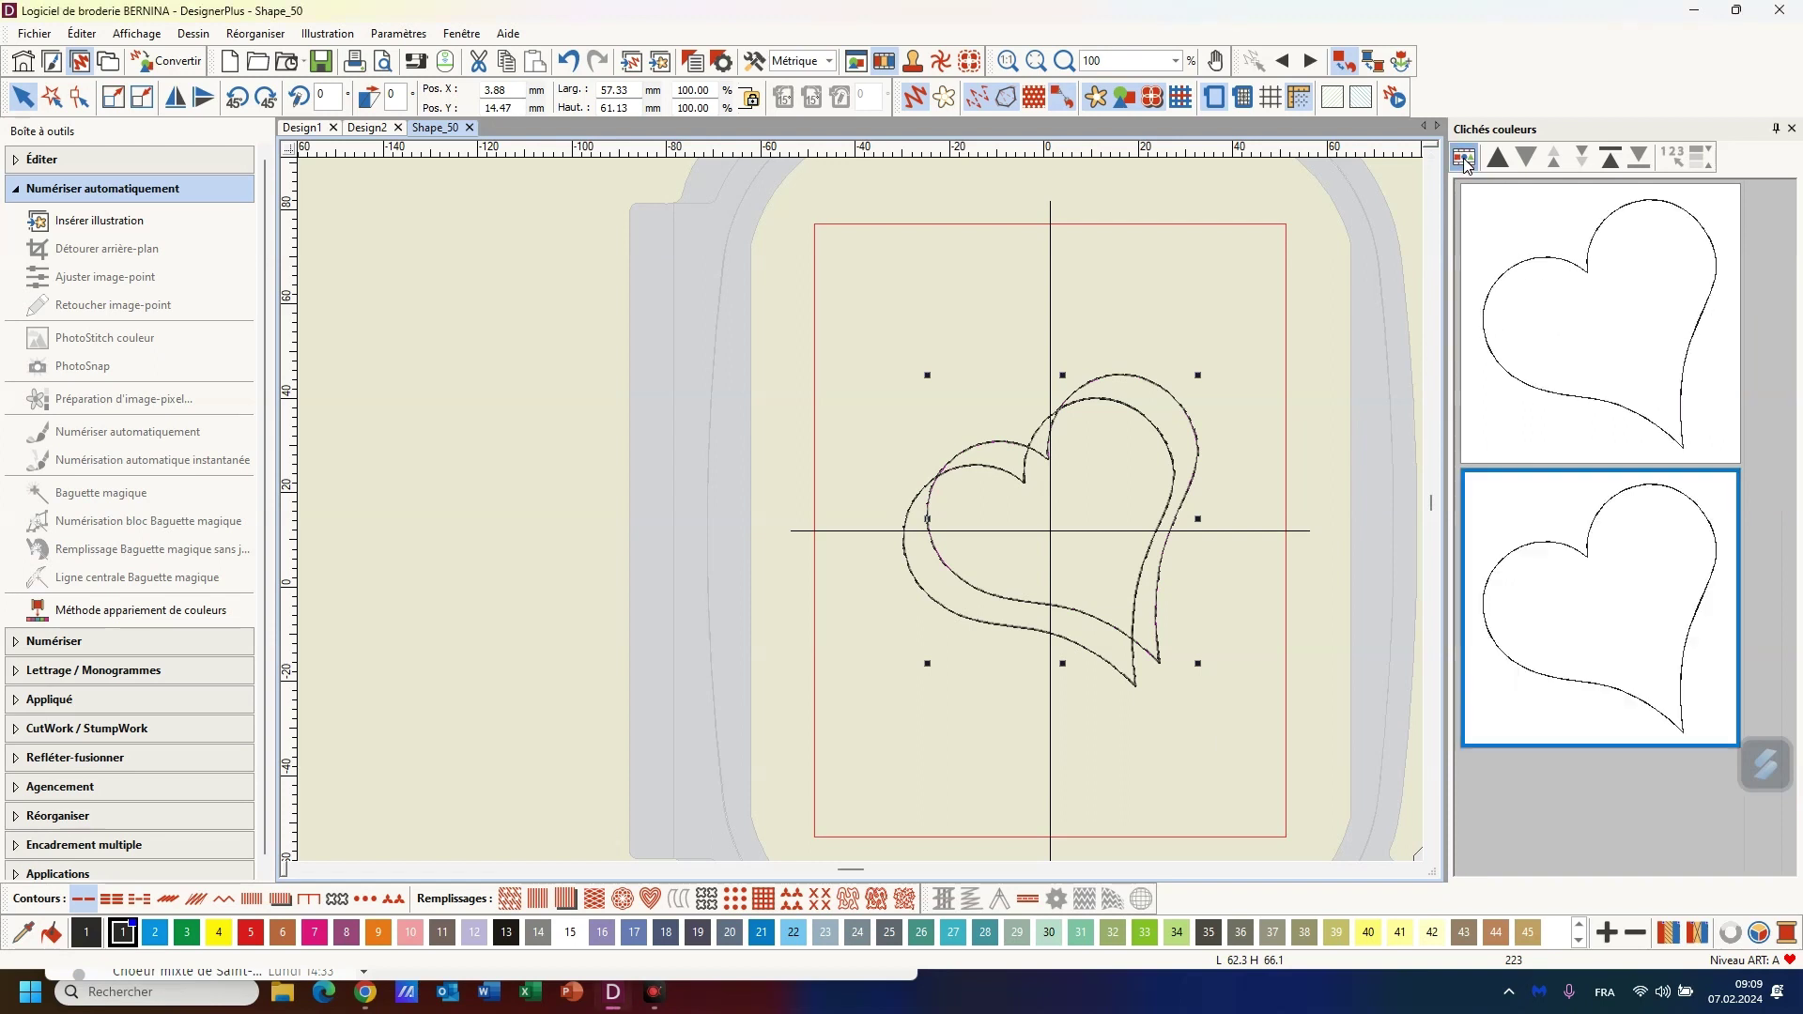
pyautogui.click(1507, 308)
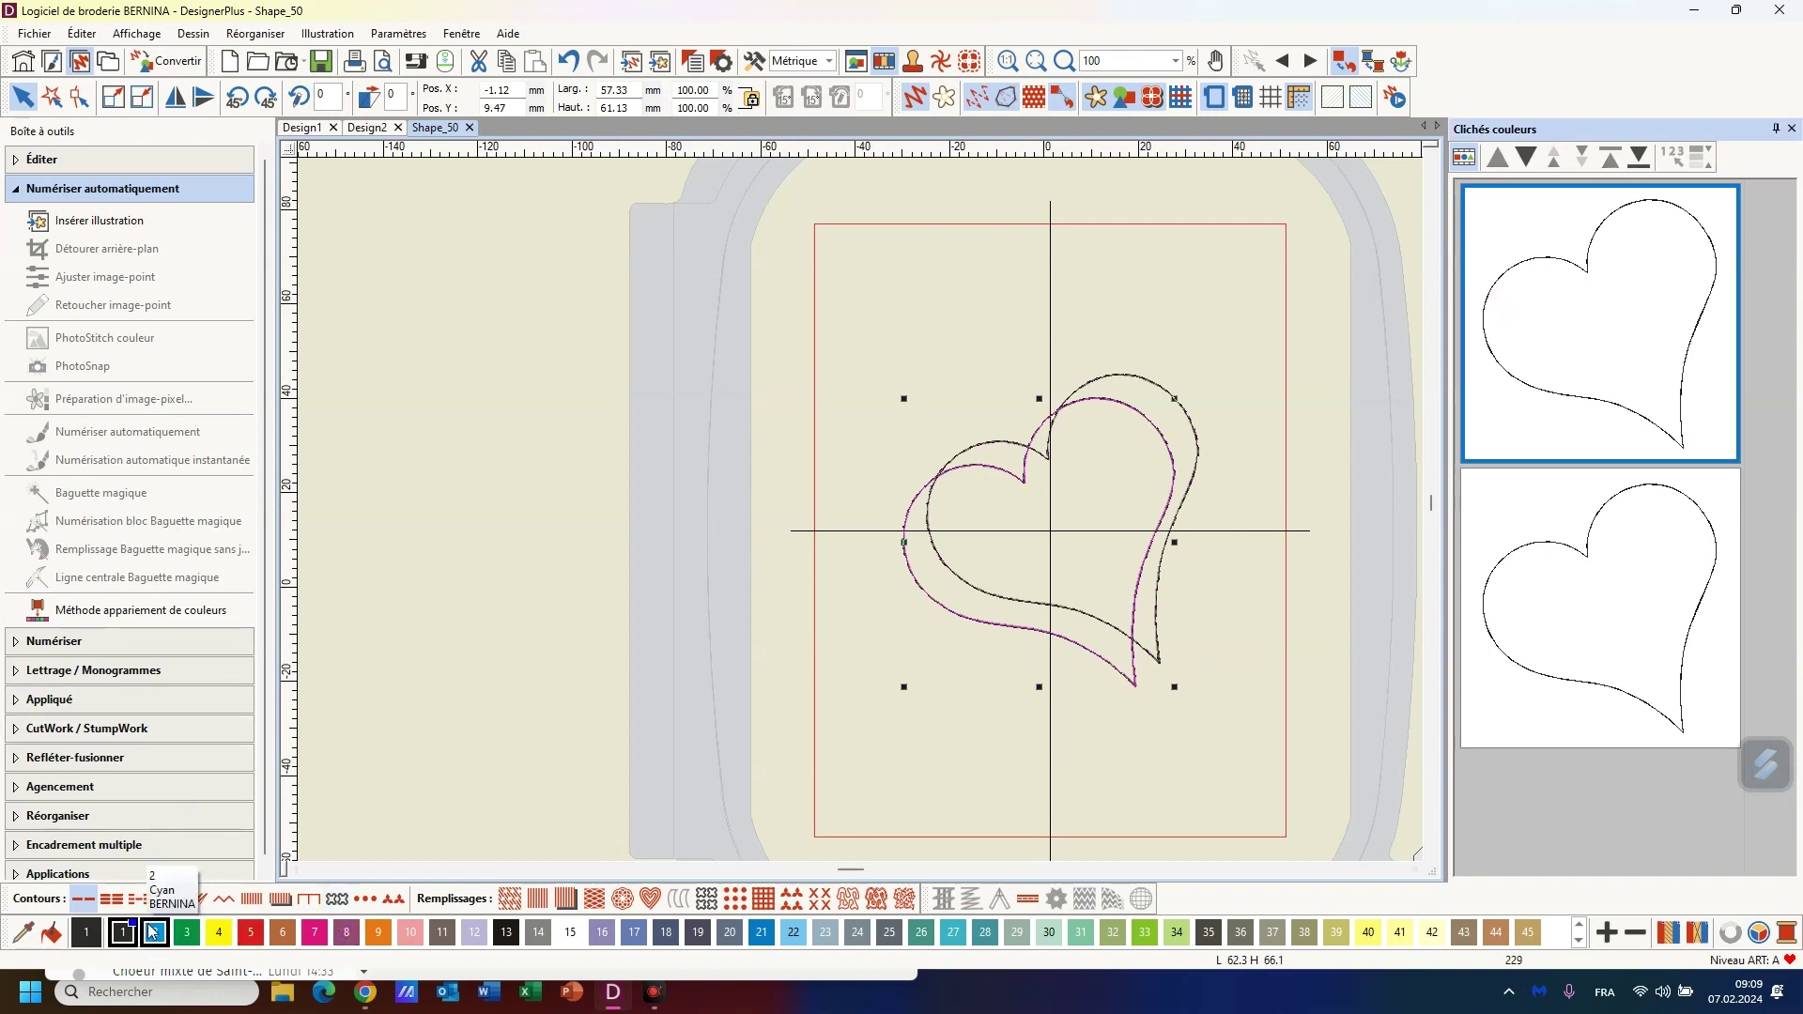
pyautogui.click(152, 933)
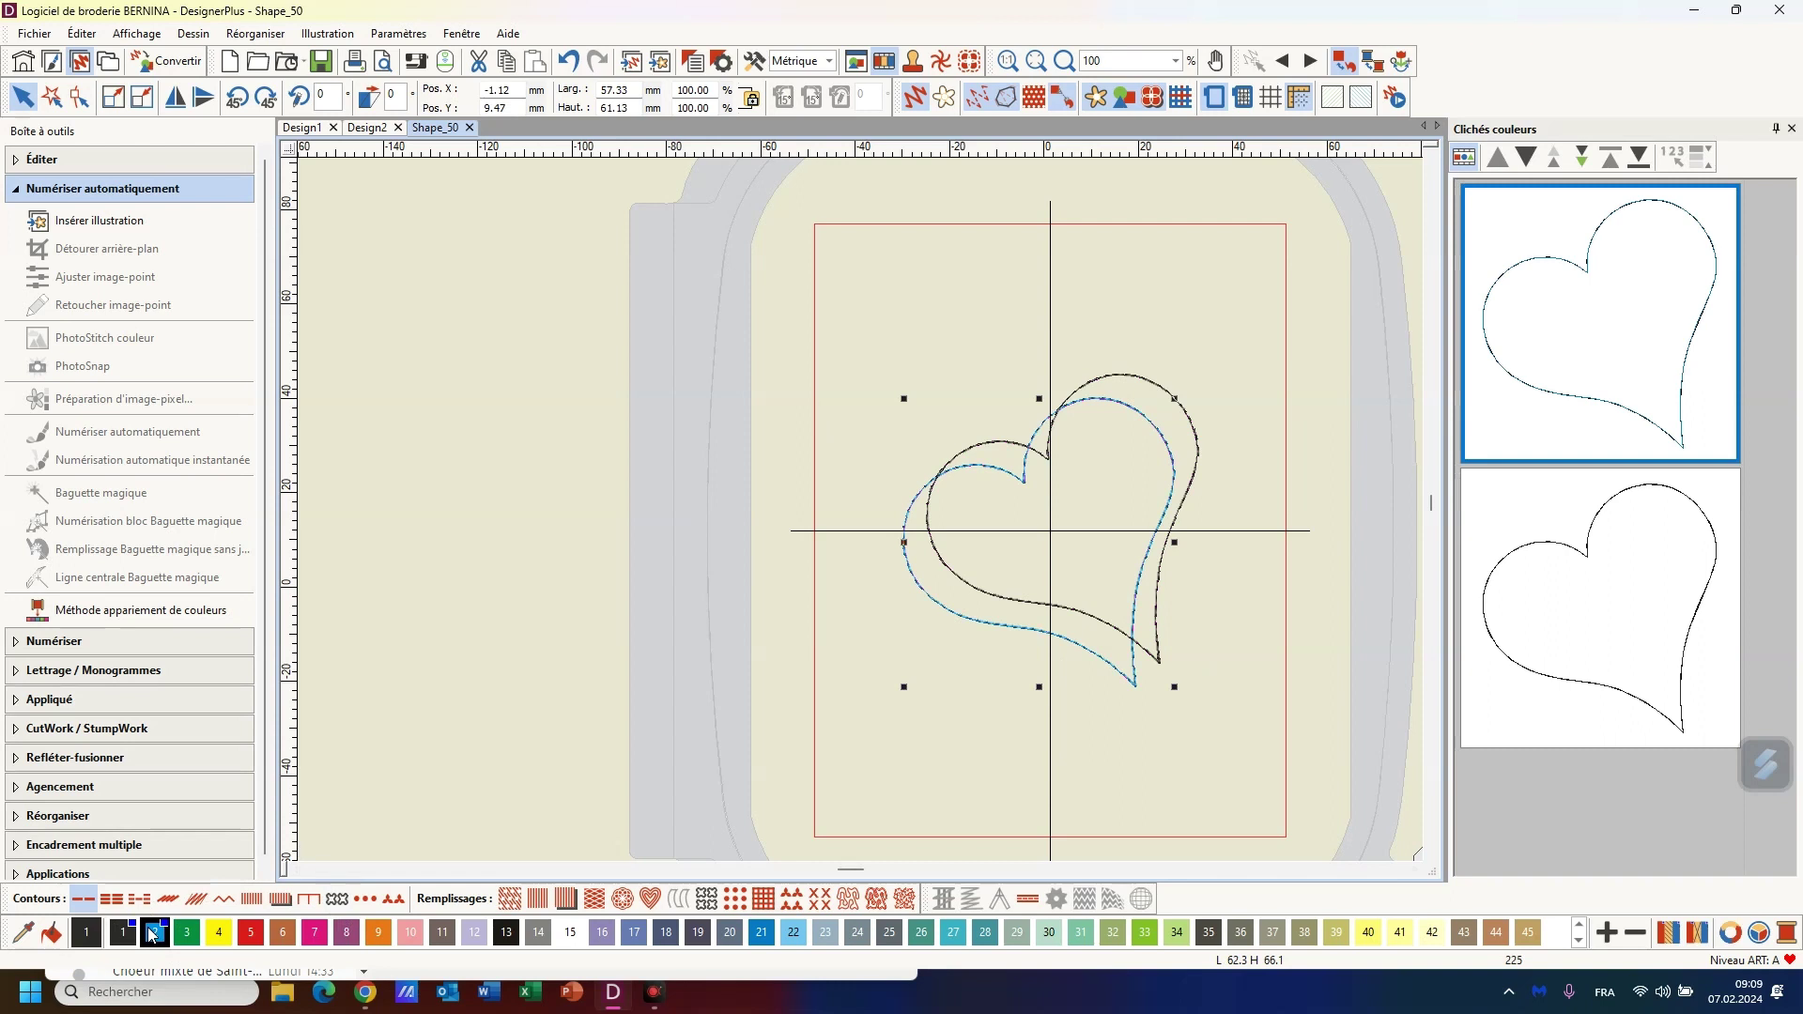
pyautogui.click(1602, 697)
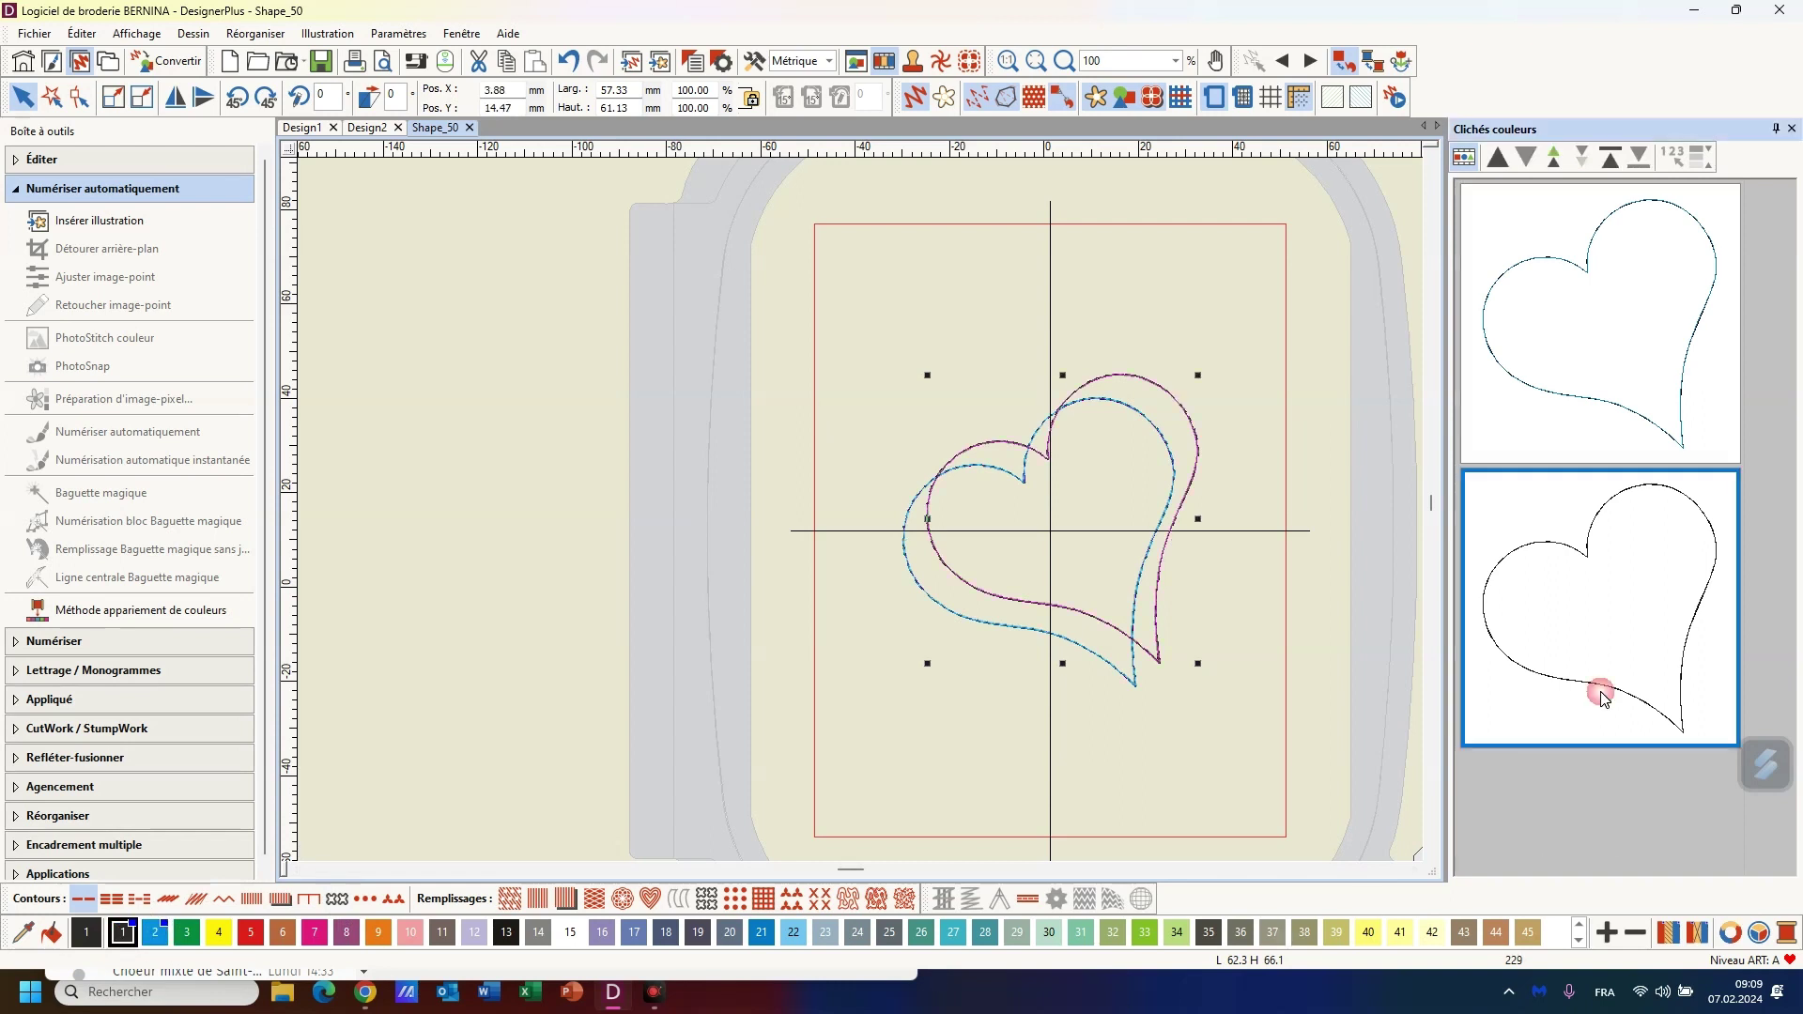
pyautogui.click(310, 933)
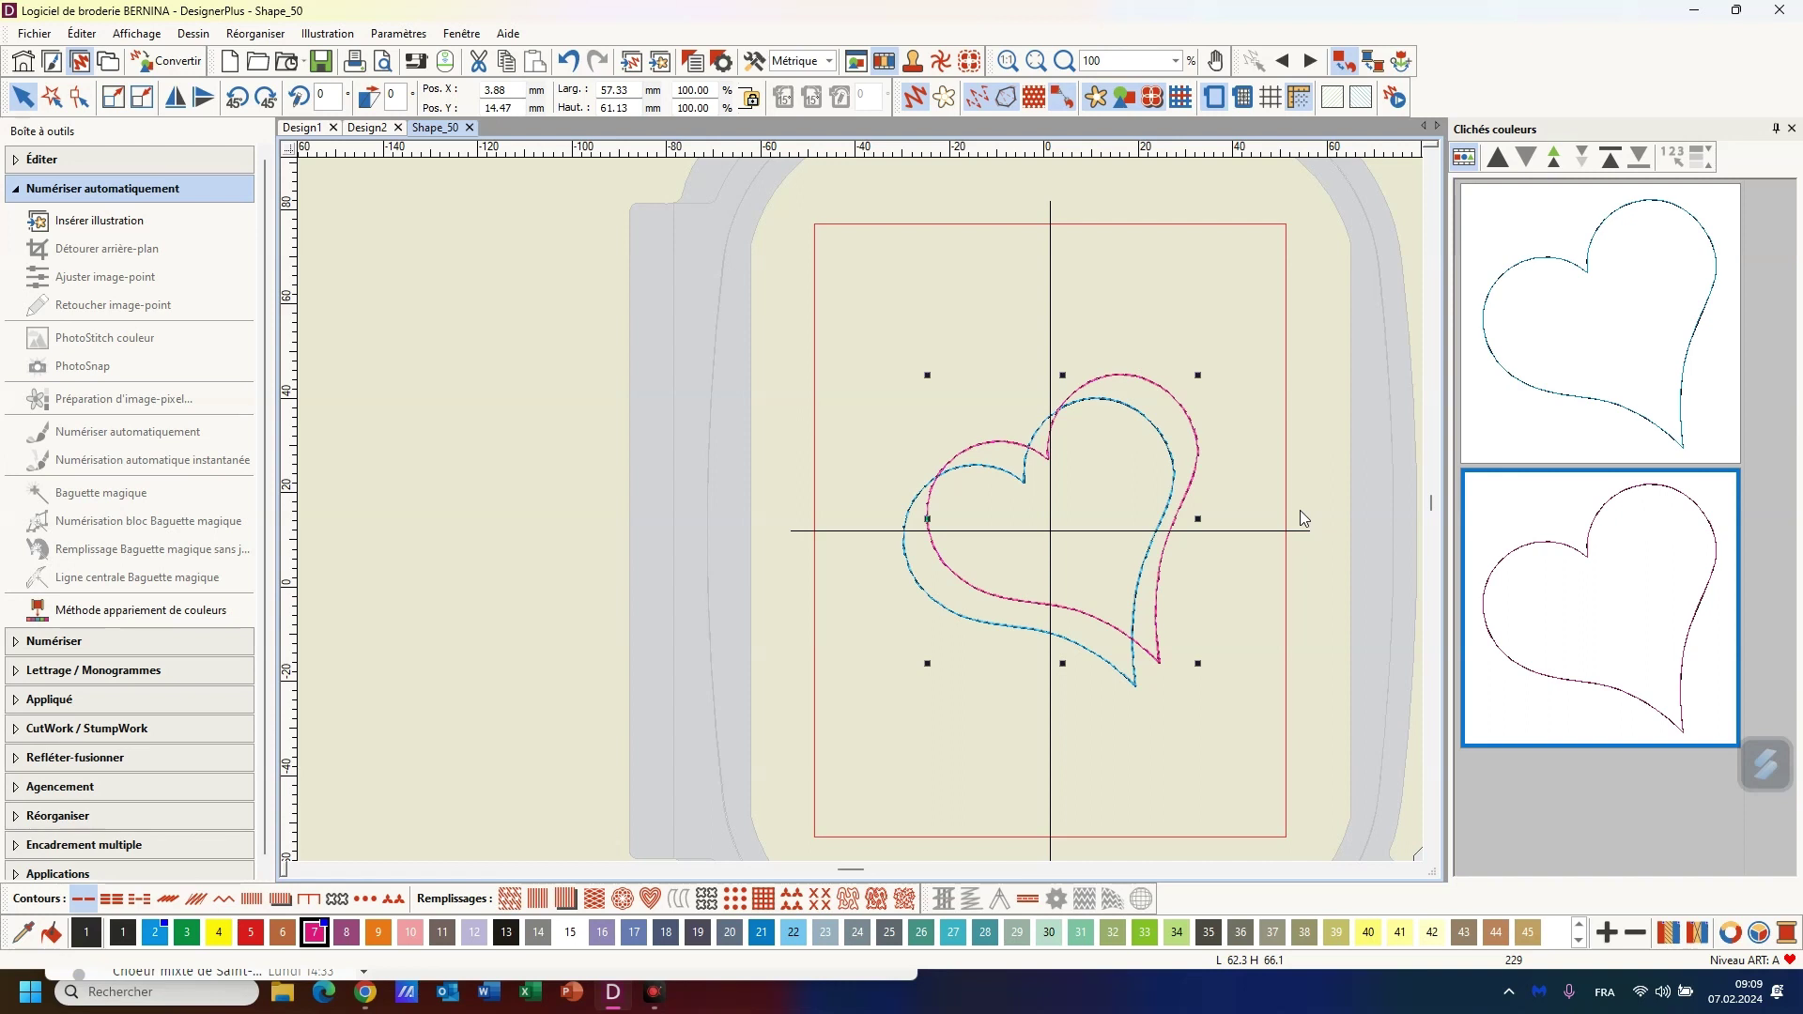
# Nudge the pink heart to about X 24.5, Y 23.9 mm so its left lobe overlaps the blue heart's right lobe
pyautogui.press('Right')
pyautogui.press('Right')
pyautogui.press('Right')
pyautogui.press('Right')
pyautogui.press('Right')
pyautogui.press('Right')
pyautogui.press('Right')
pyautogui.press('Right')
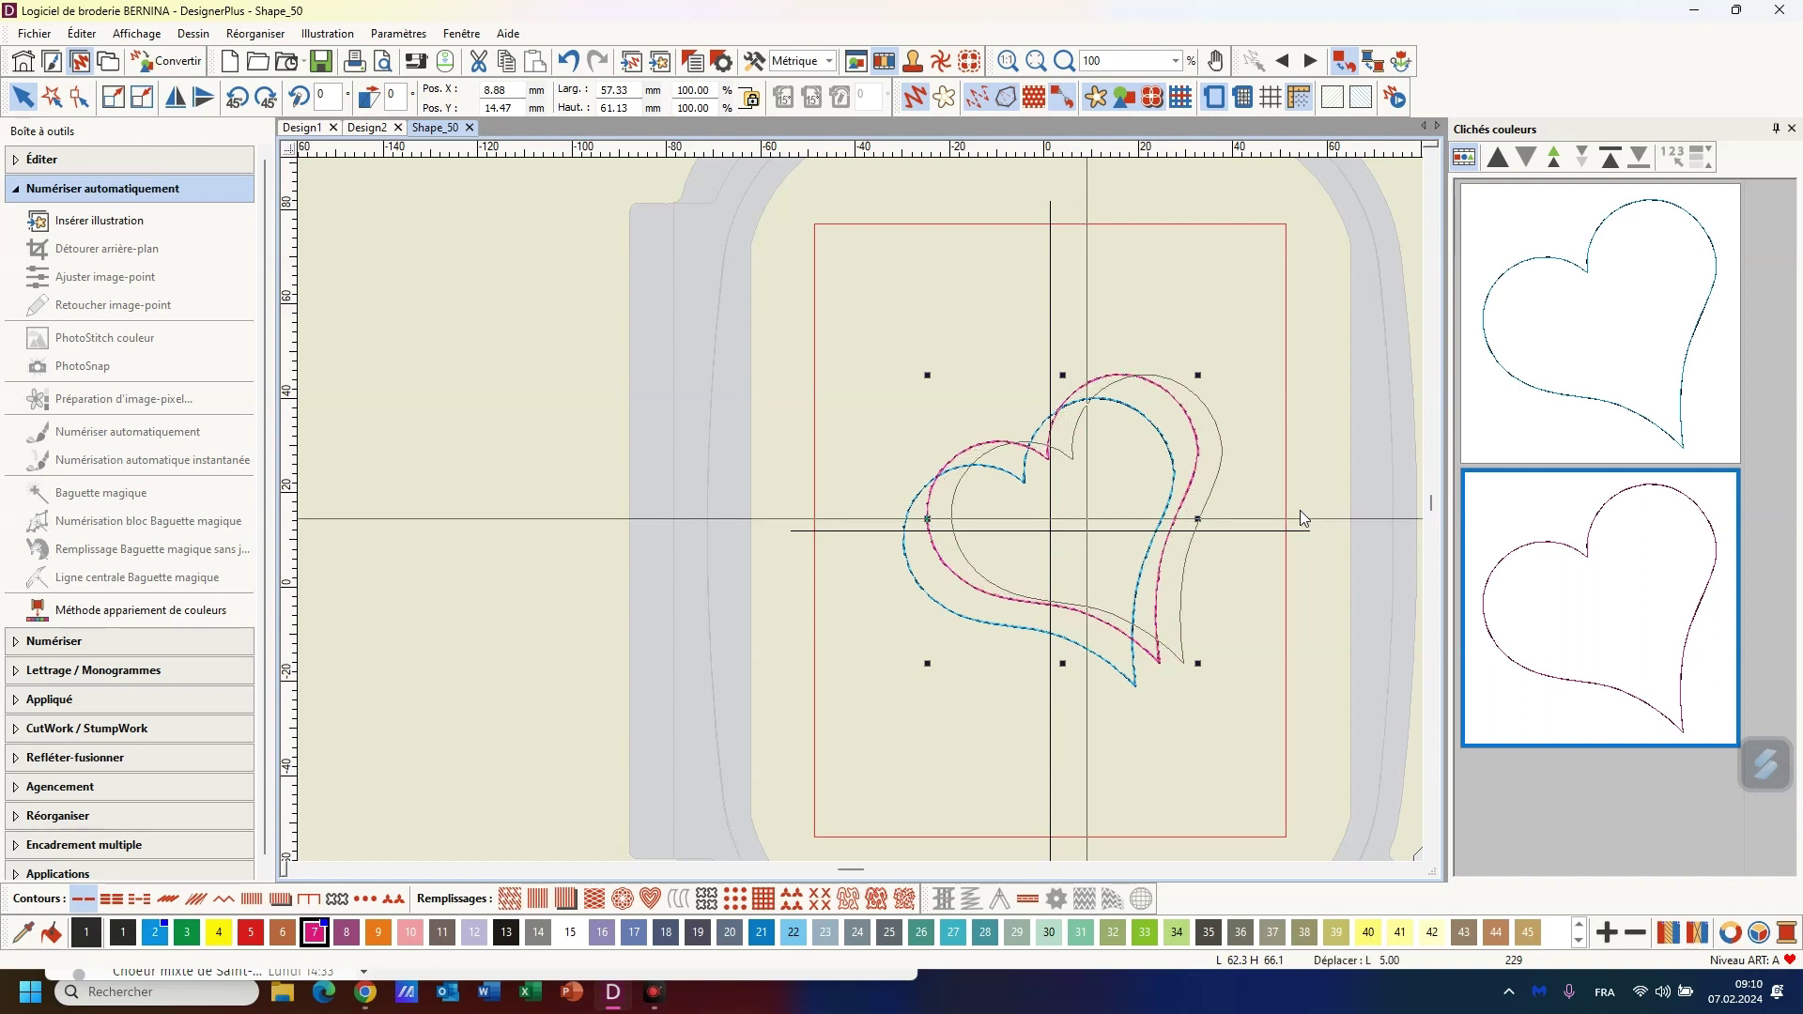
pyautogui.press('Right')
pyautogui.press('Right')
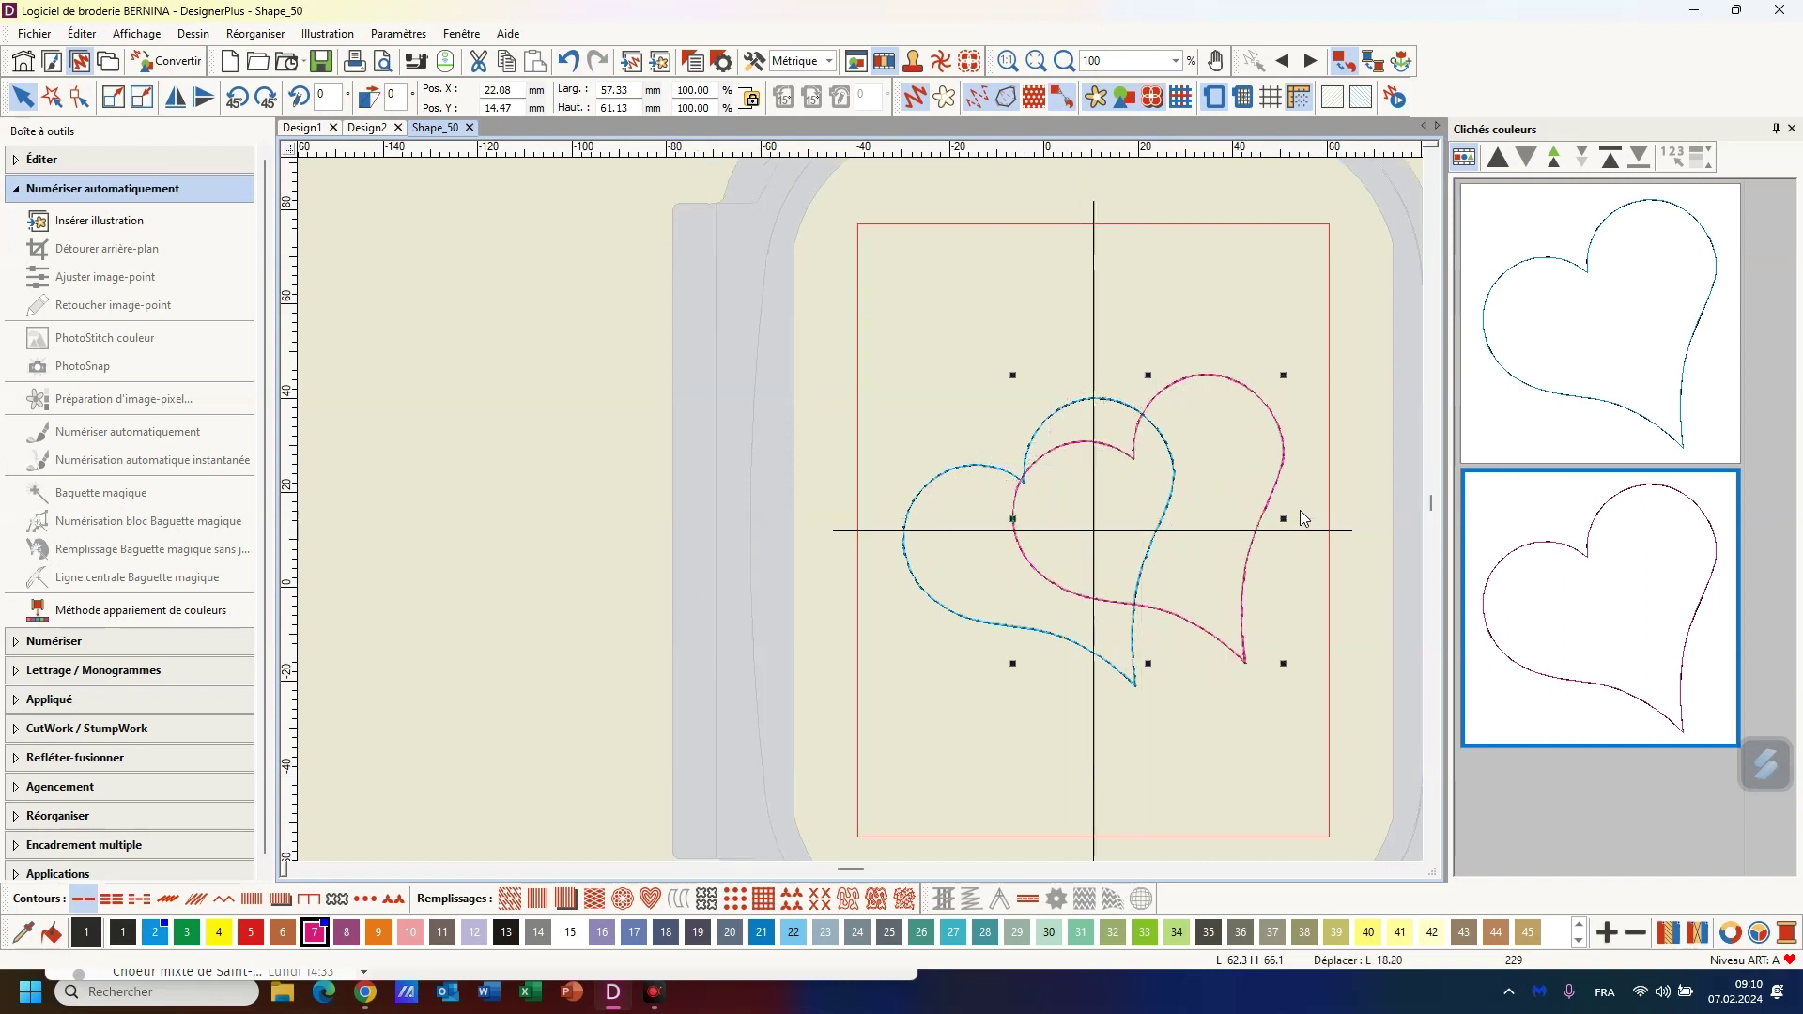
pyautogui.press('Right')
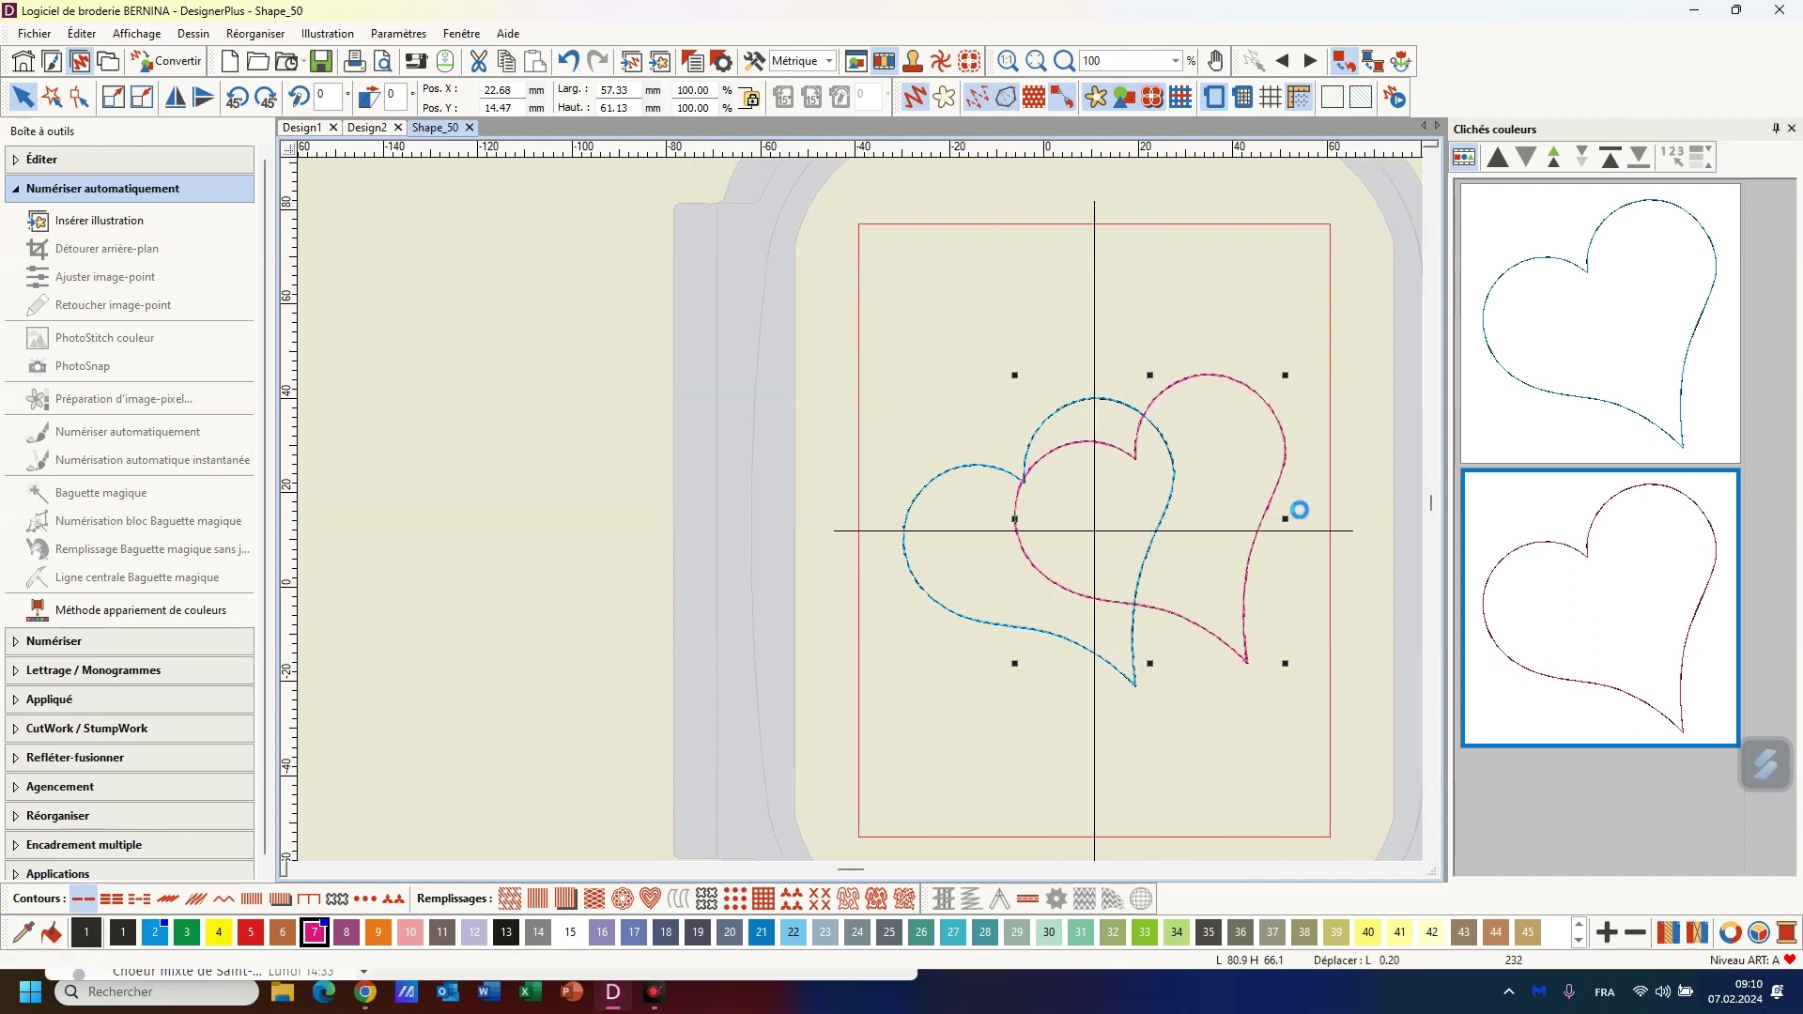
pyautogui.press('Up')
pyautogui.press('Up')
pyautogui.press('Up')
pyautogui.press('Up')
pyautogui.press('Up')
pyautogui.press('Up')
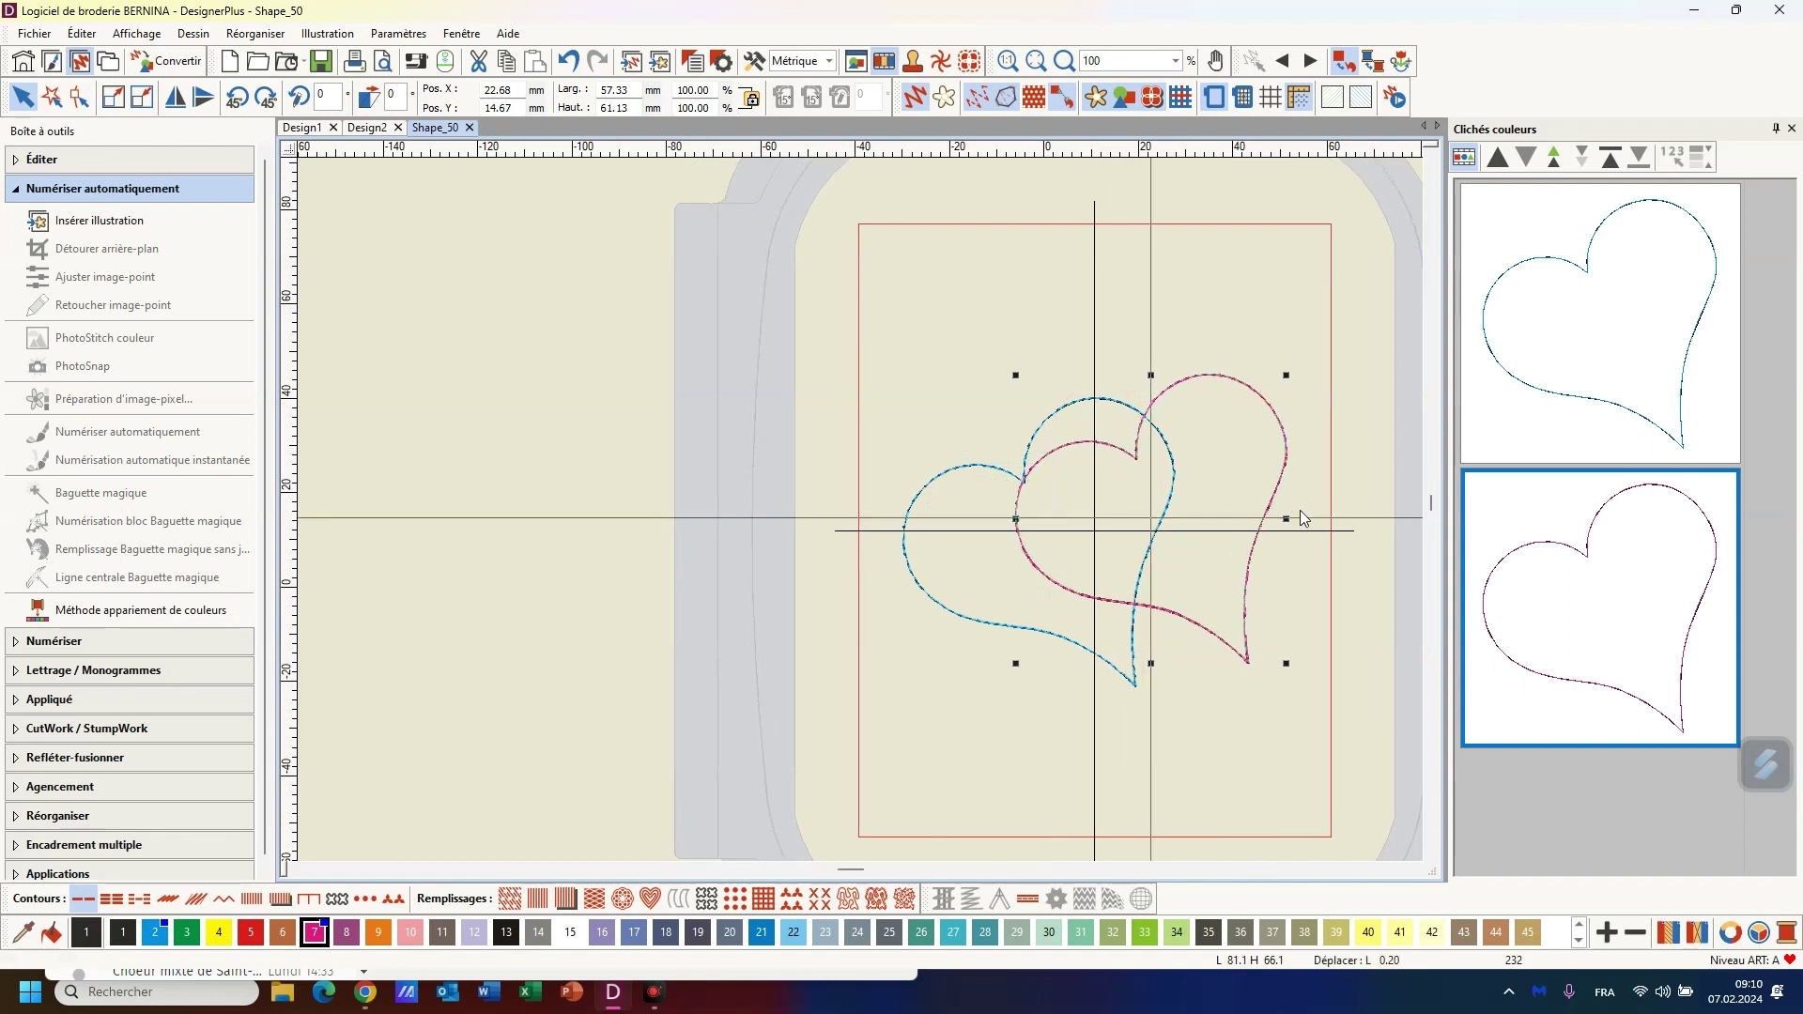
pyautogui.press('Up')
pyautogui.press('Up')
pyautogui.press('Right')
pyautogui.press('Right')
pyautogui.press('Right')
pyautogui.press('Up')
pyautogui.press('Up')
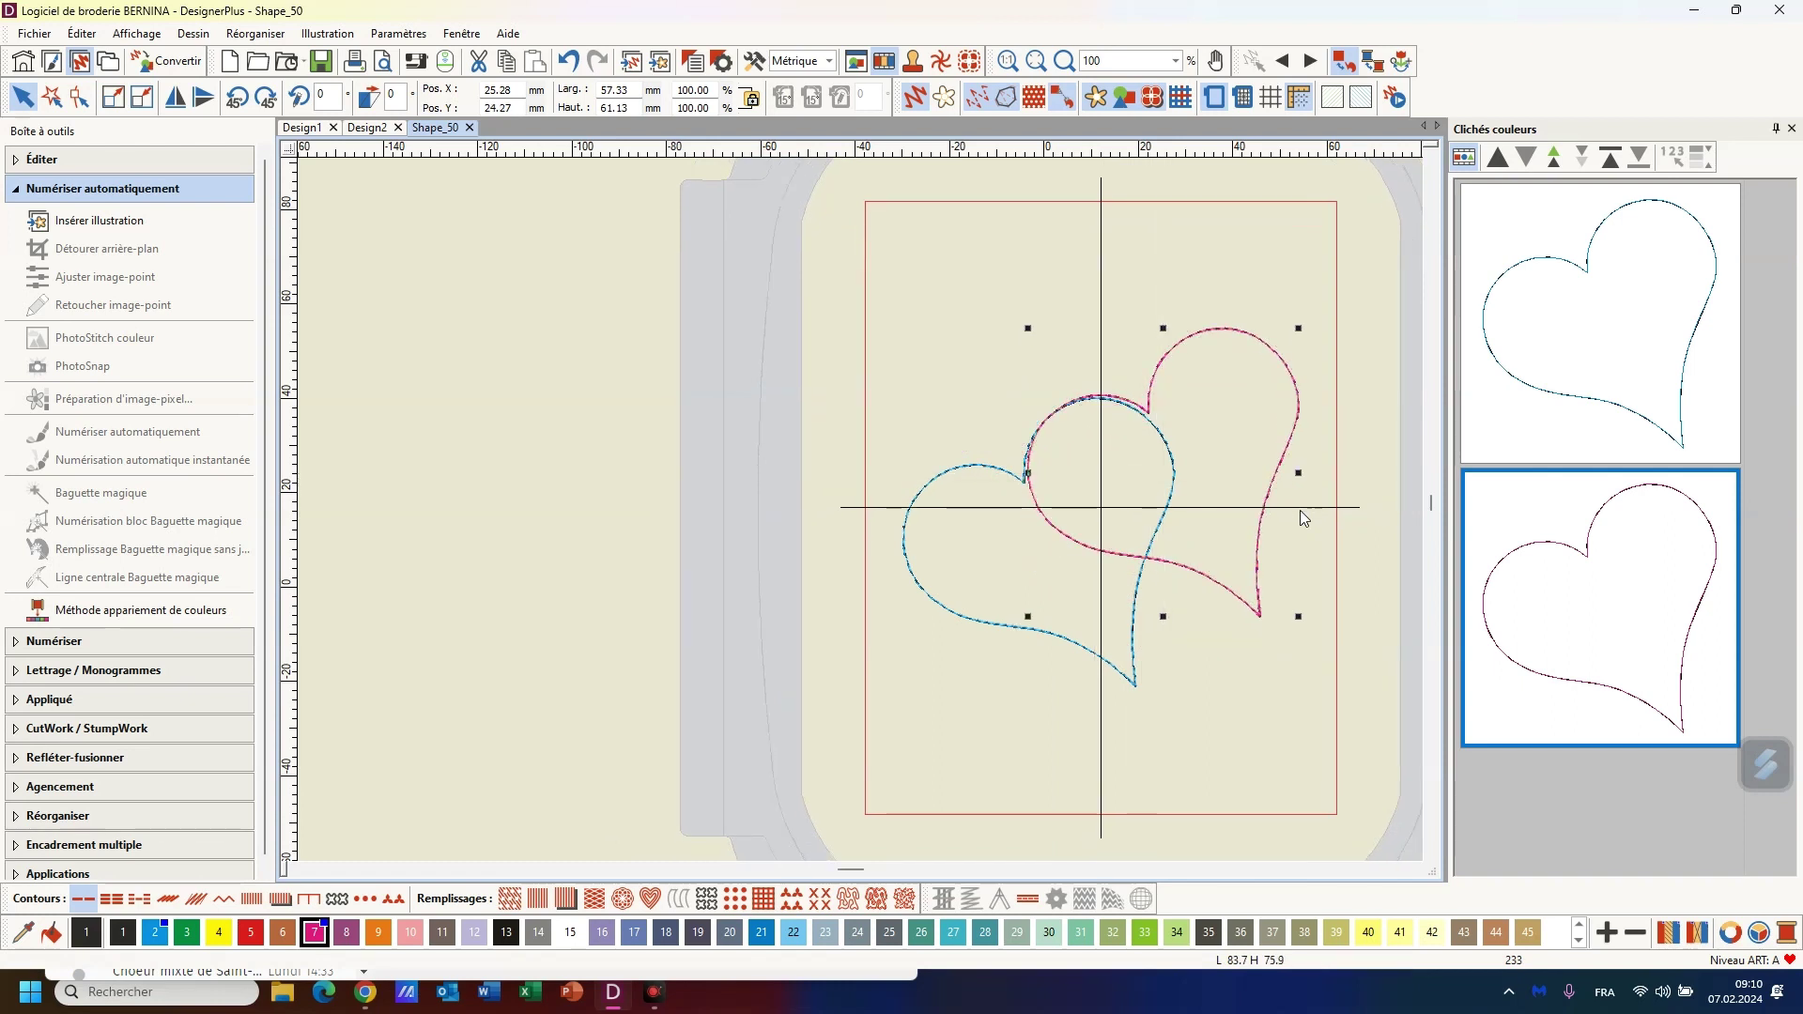
pyautogui.press('Left')
pyautogui.press('Left')
pyautogui.press('Left')
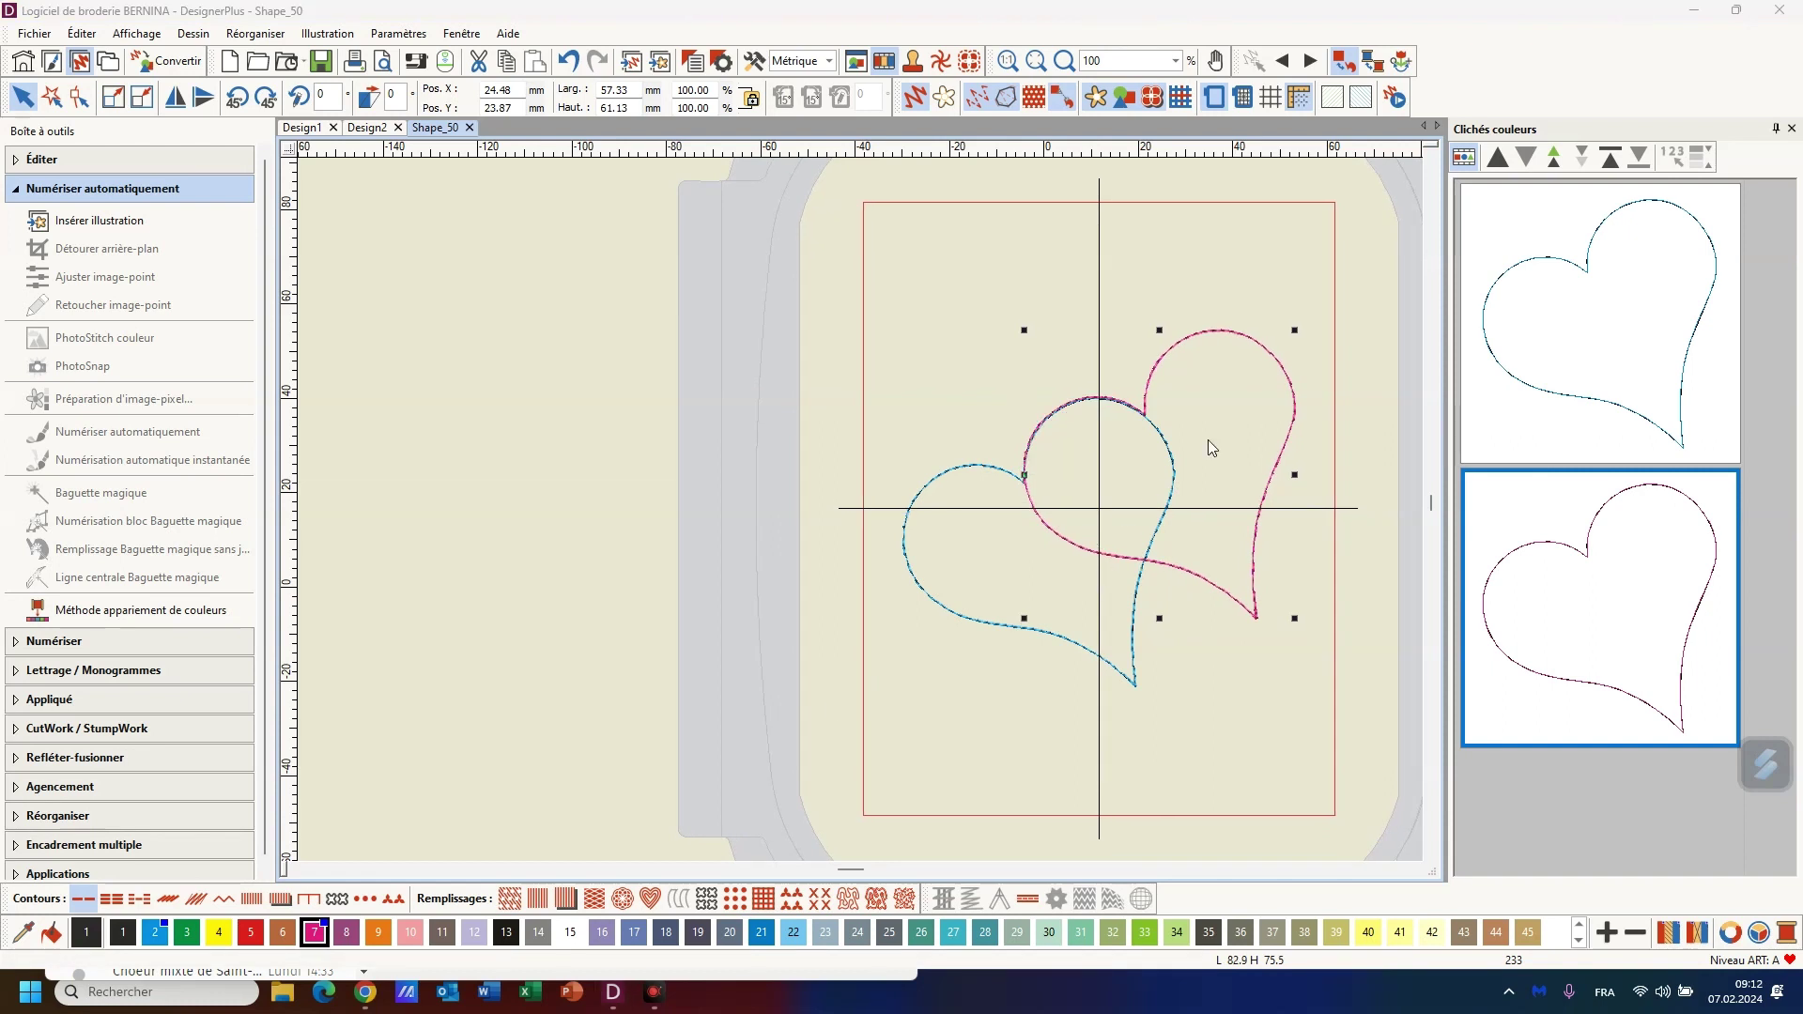
# Switch the color film back to color grouping and assign thread color 8 to both hearts
pyautogui.click(1466, 160)
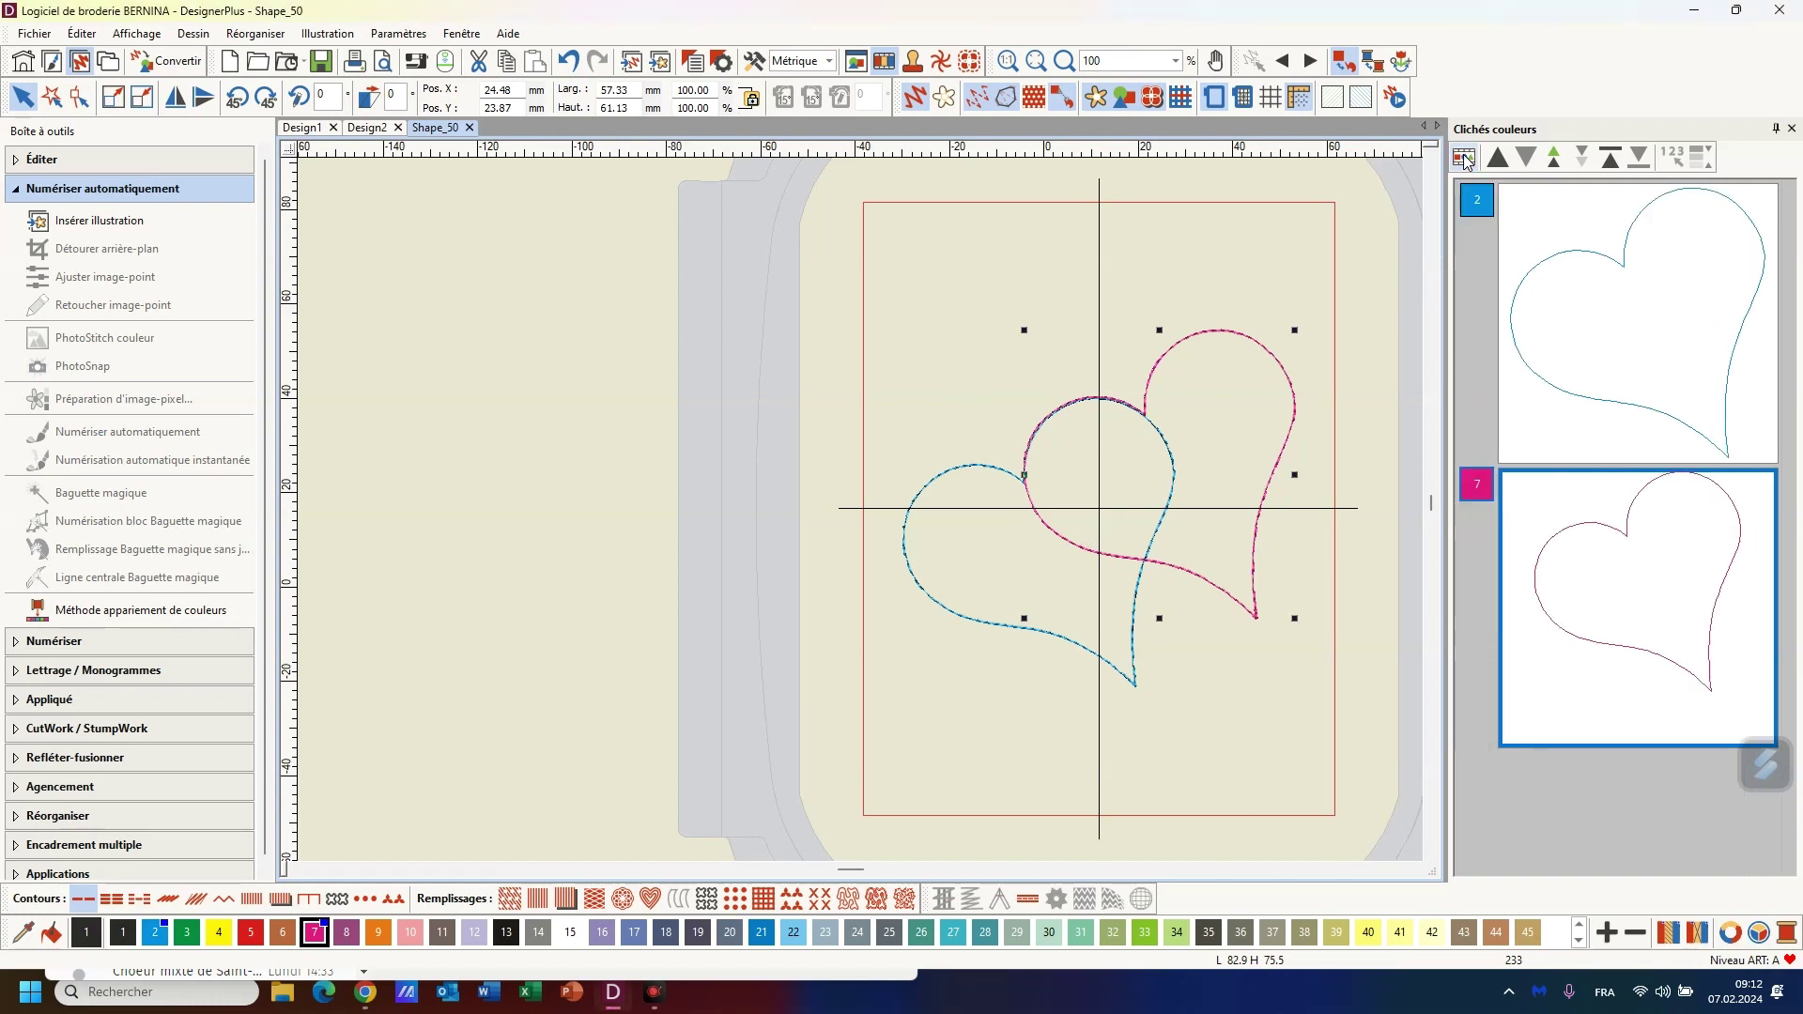
pyautogui.hotkey('ctrl', 'a')
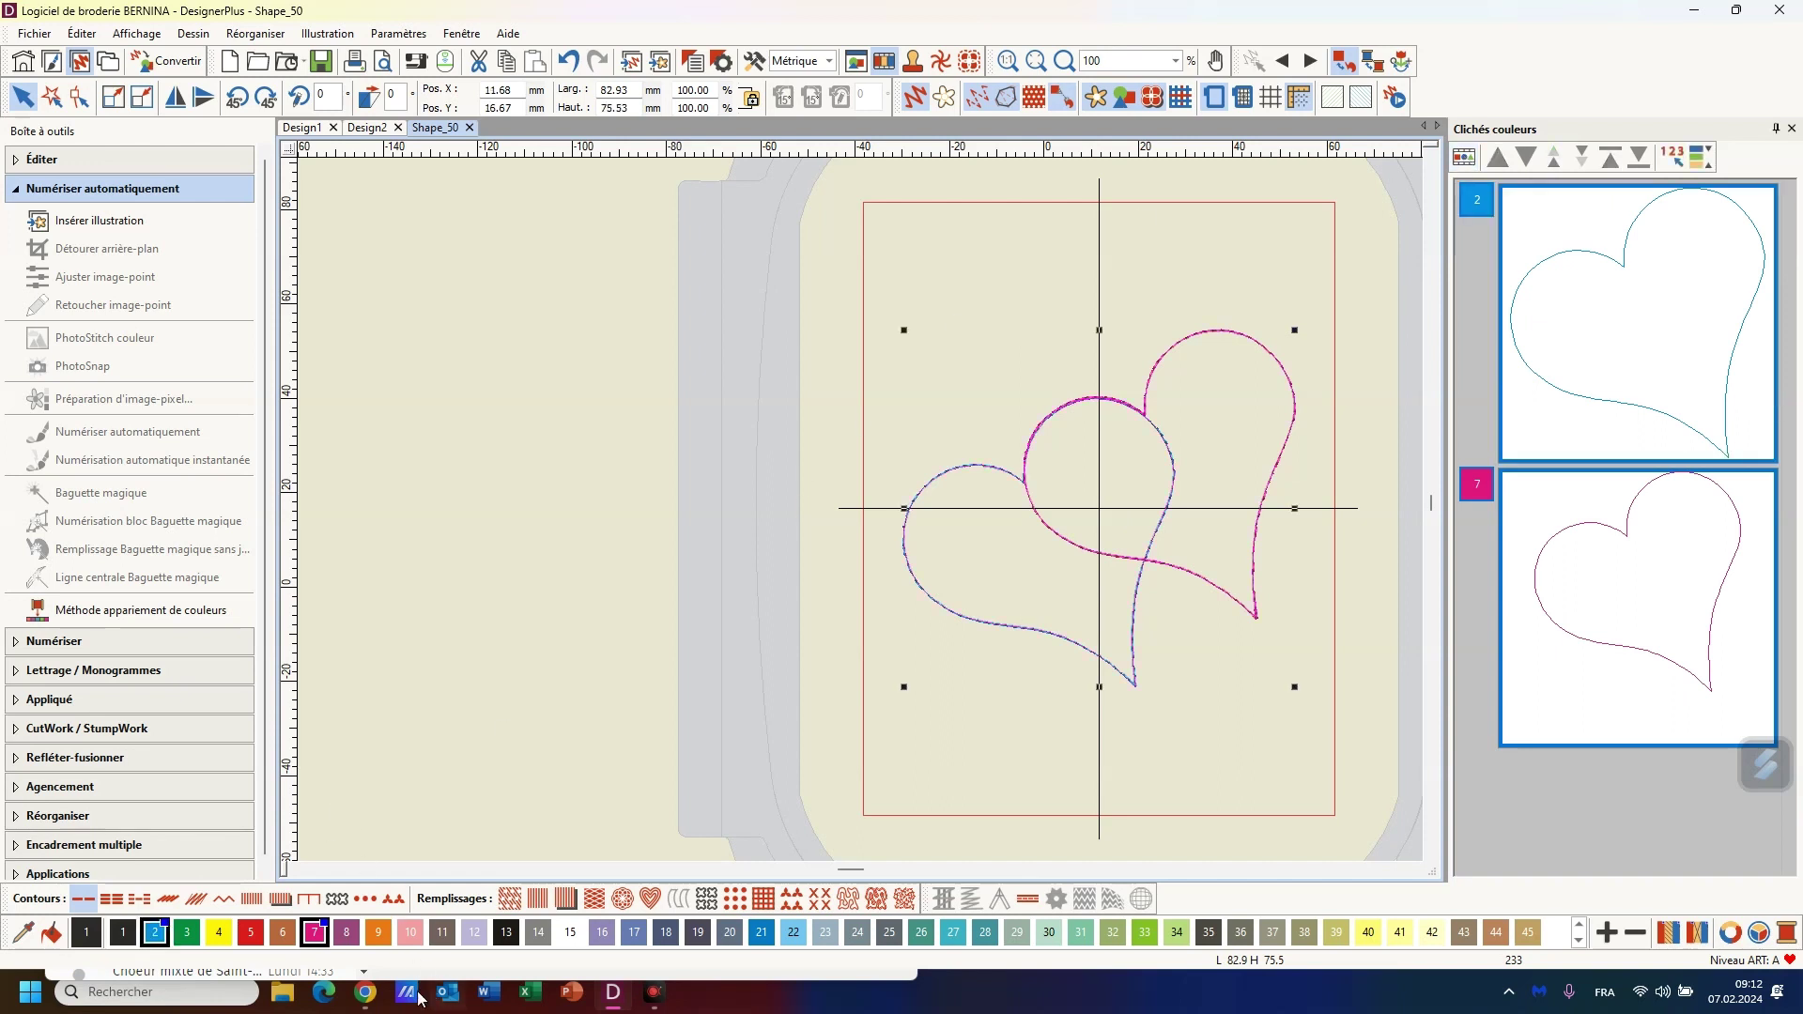
pyautogui.click(355, 939)
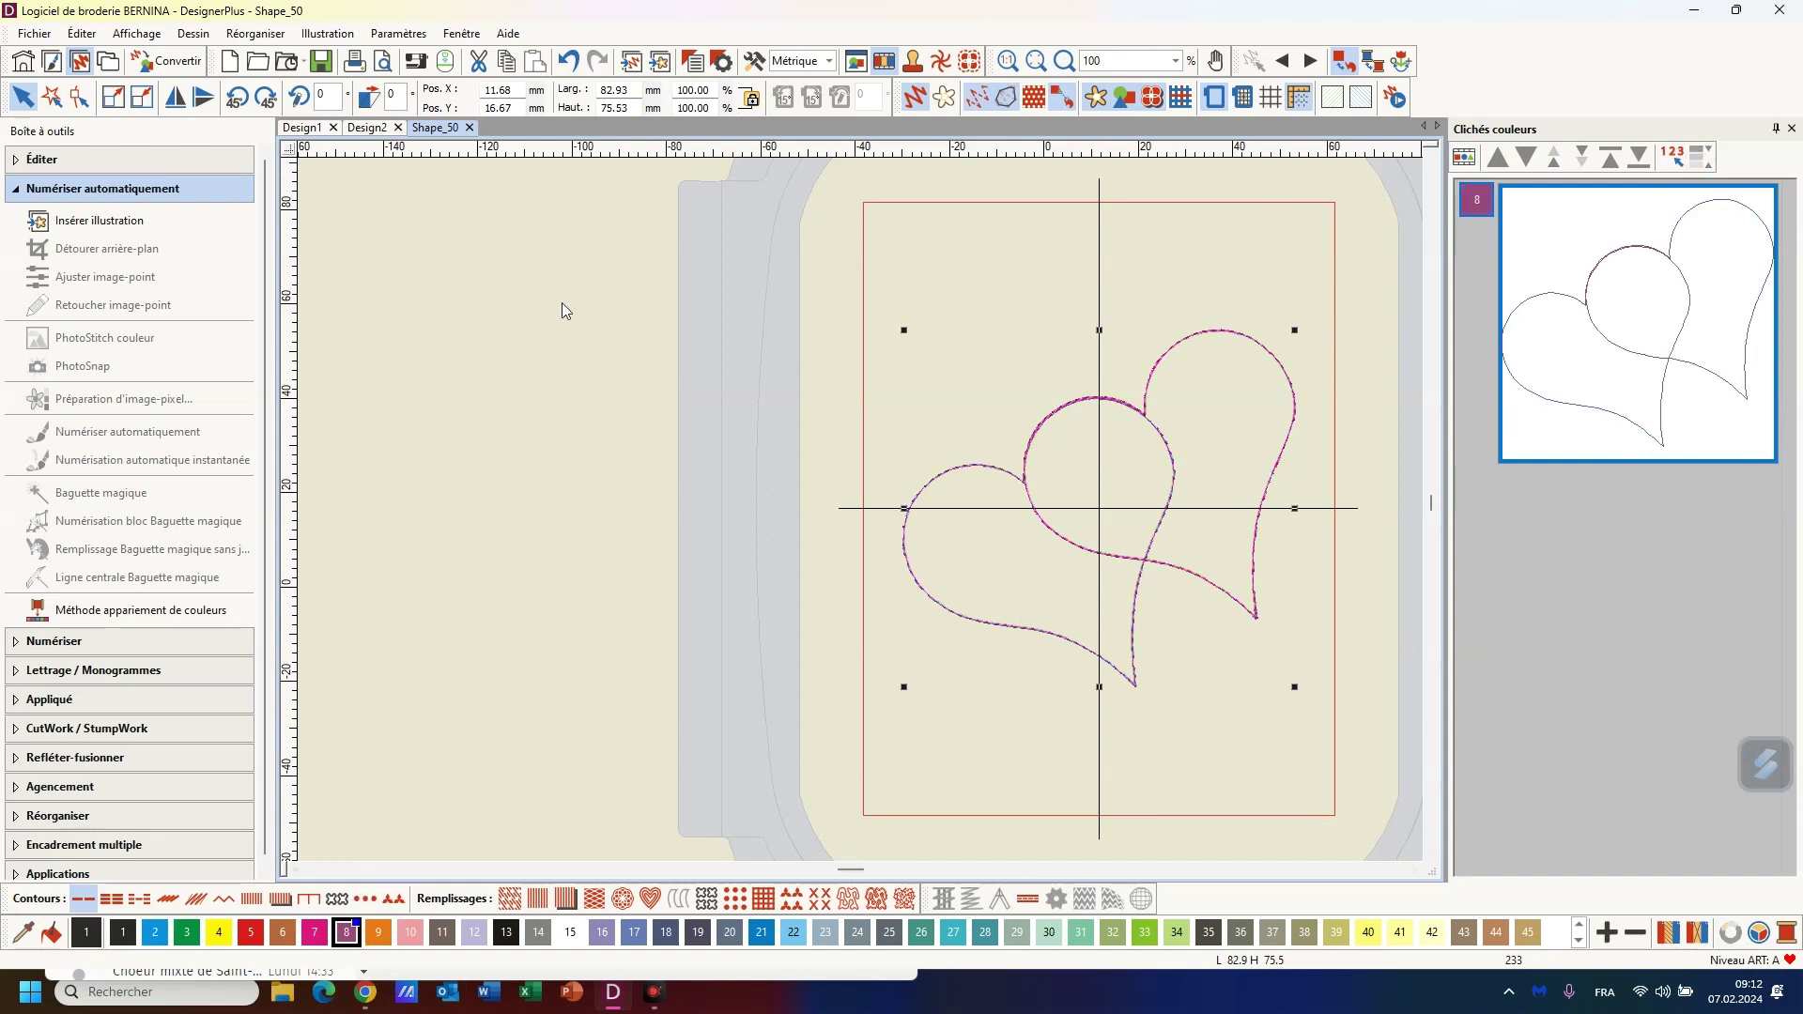
# Apply Blackwork Run to both heart outlines, with the entry point at the notch where the left lobe meets the overlapping area
pyautogui.click(112, 172)
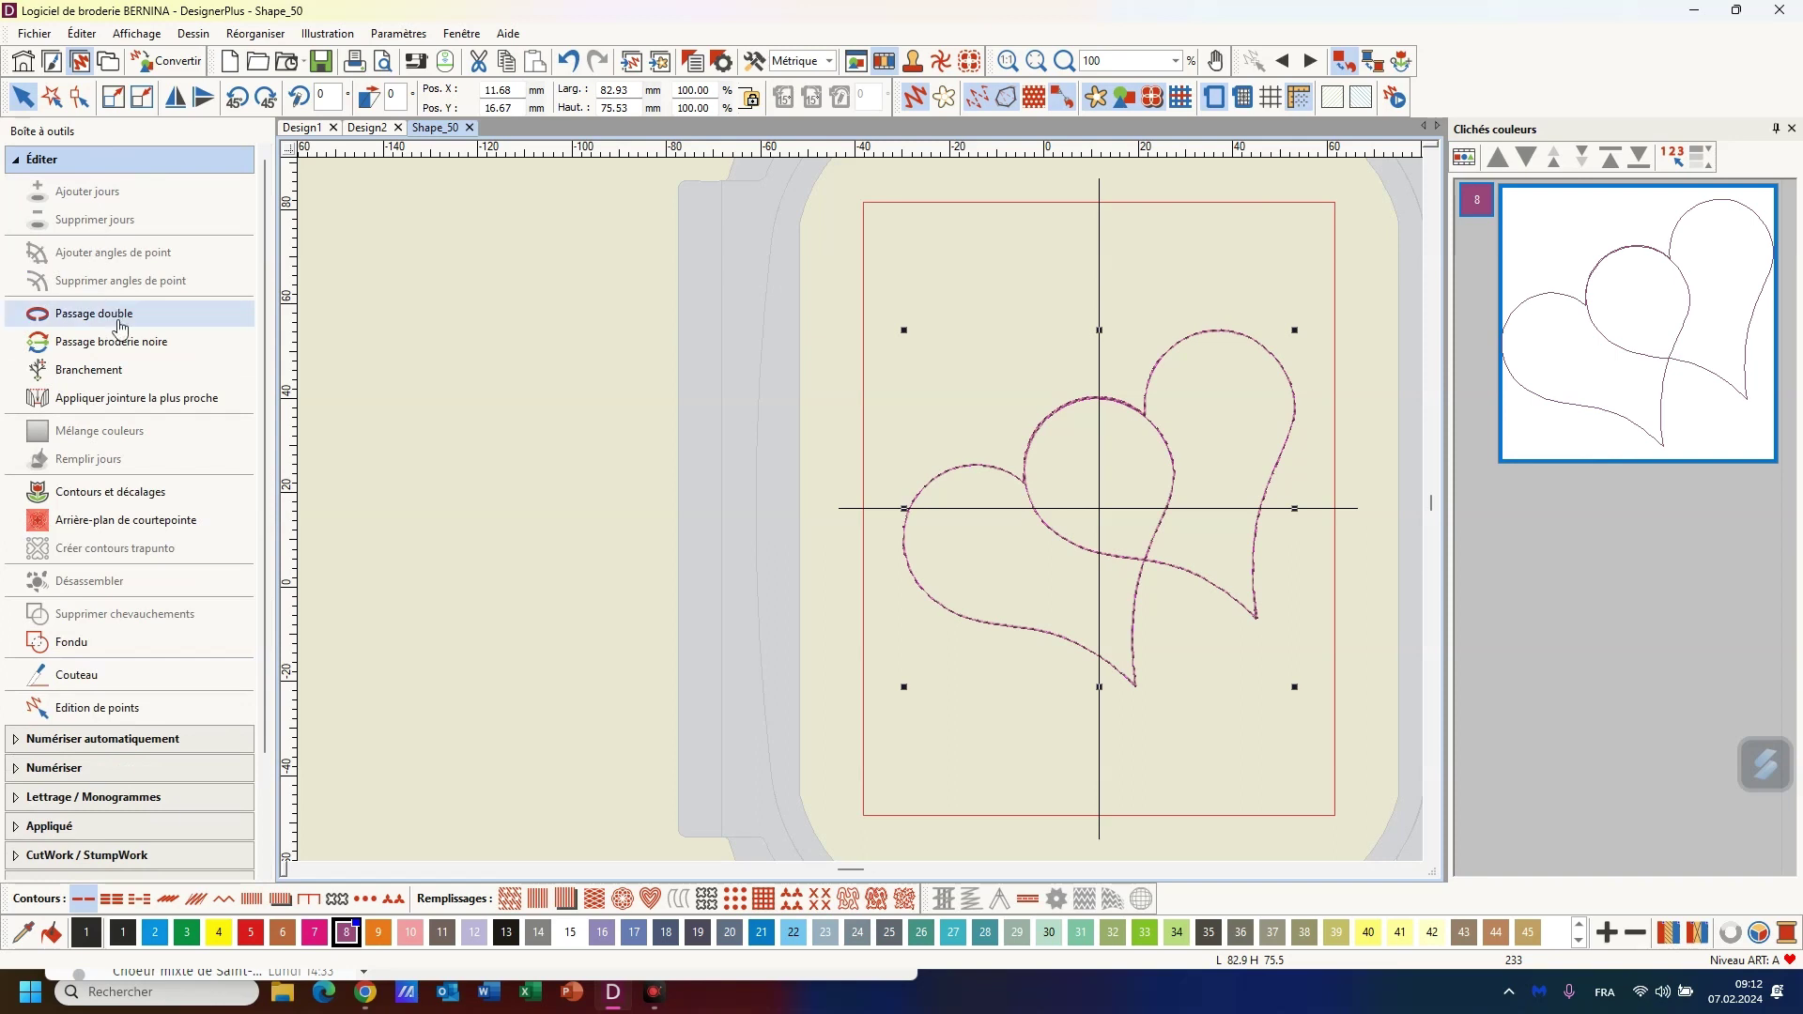
pyautogui.click(120, 342)
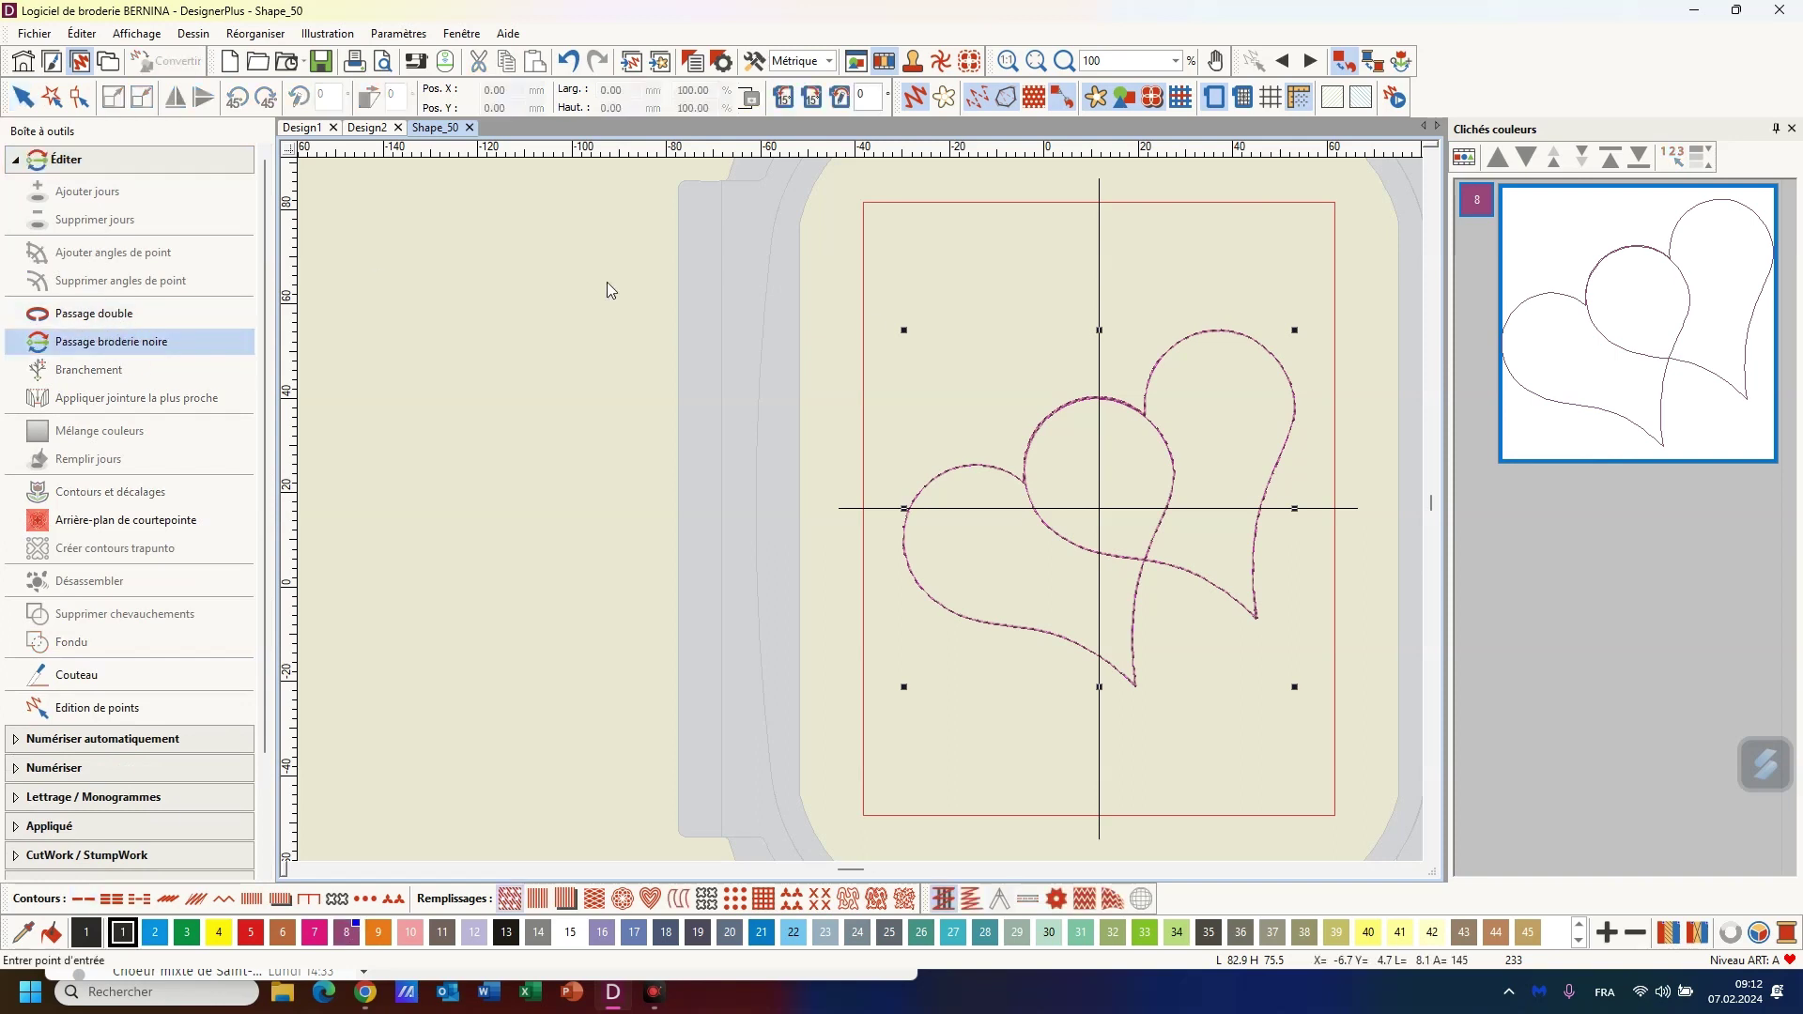
pyautogui.click(1023, 480)
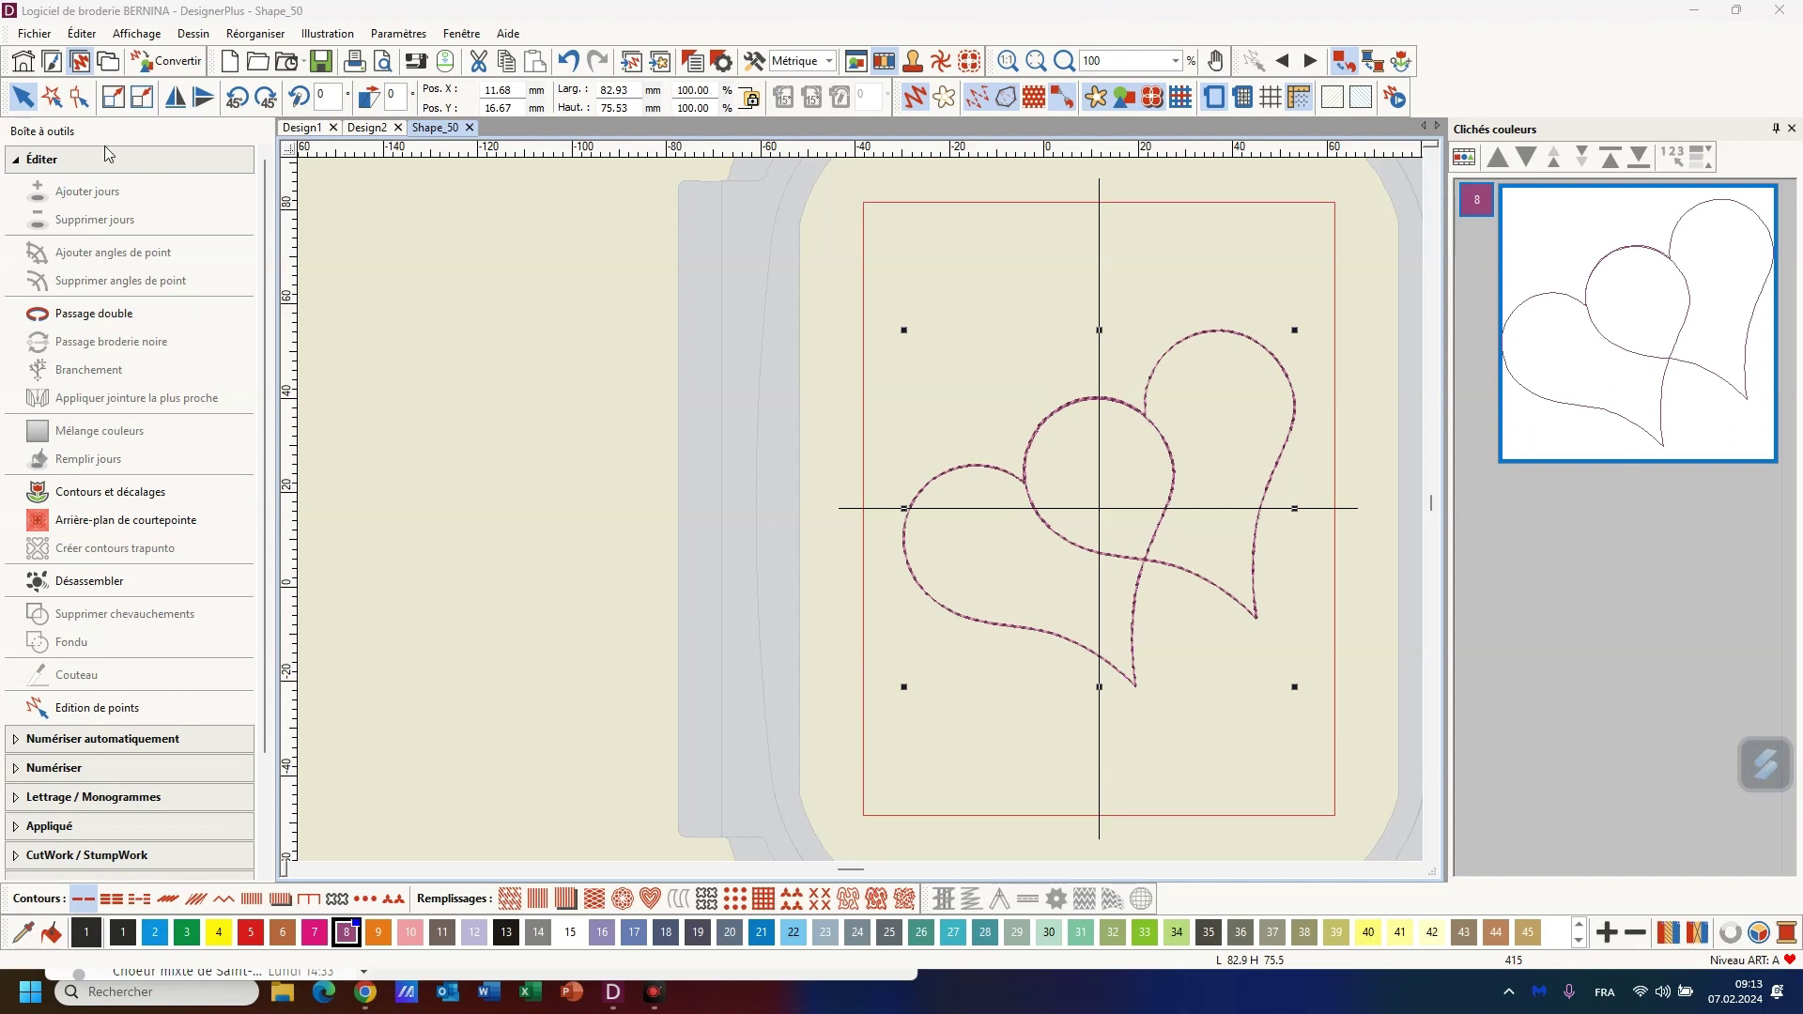
# Start Advanced Appliqué on the hearts and fill the left heart's non-overlapping piece with magenta fabric 3000B-01 from Benartex 2004 Bali Basic Solids
pyautogui.click(49, 827)
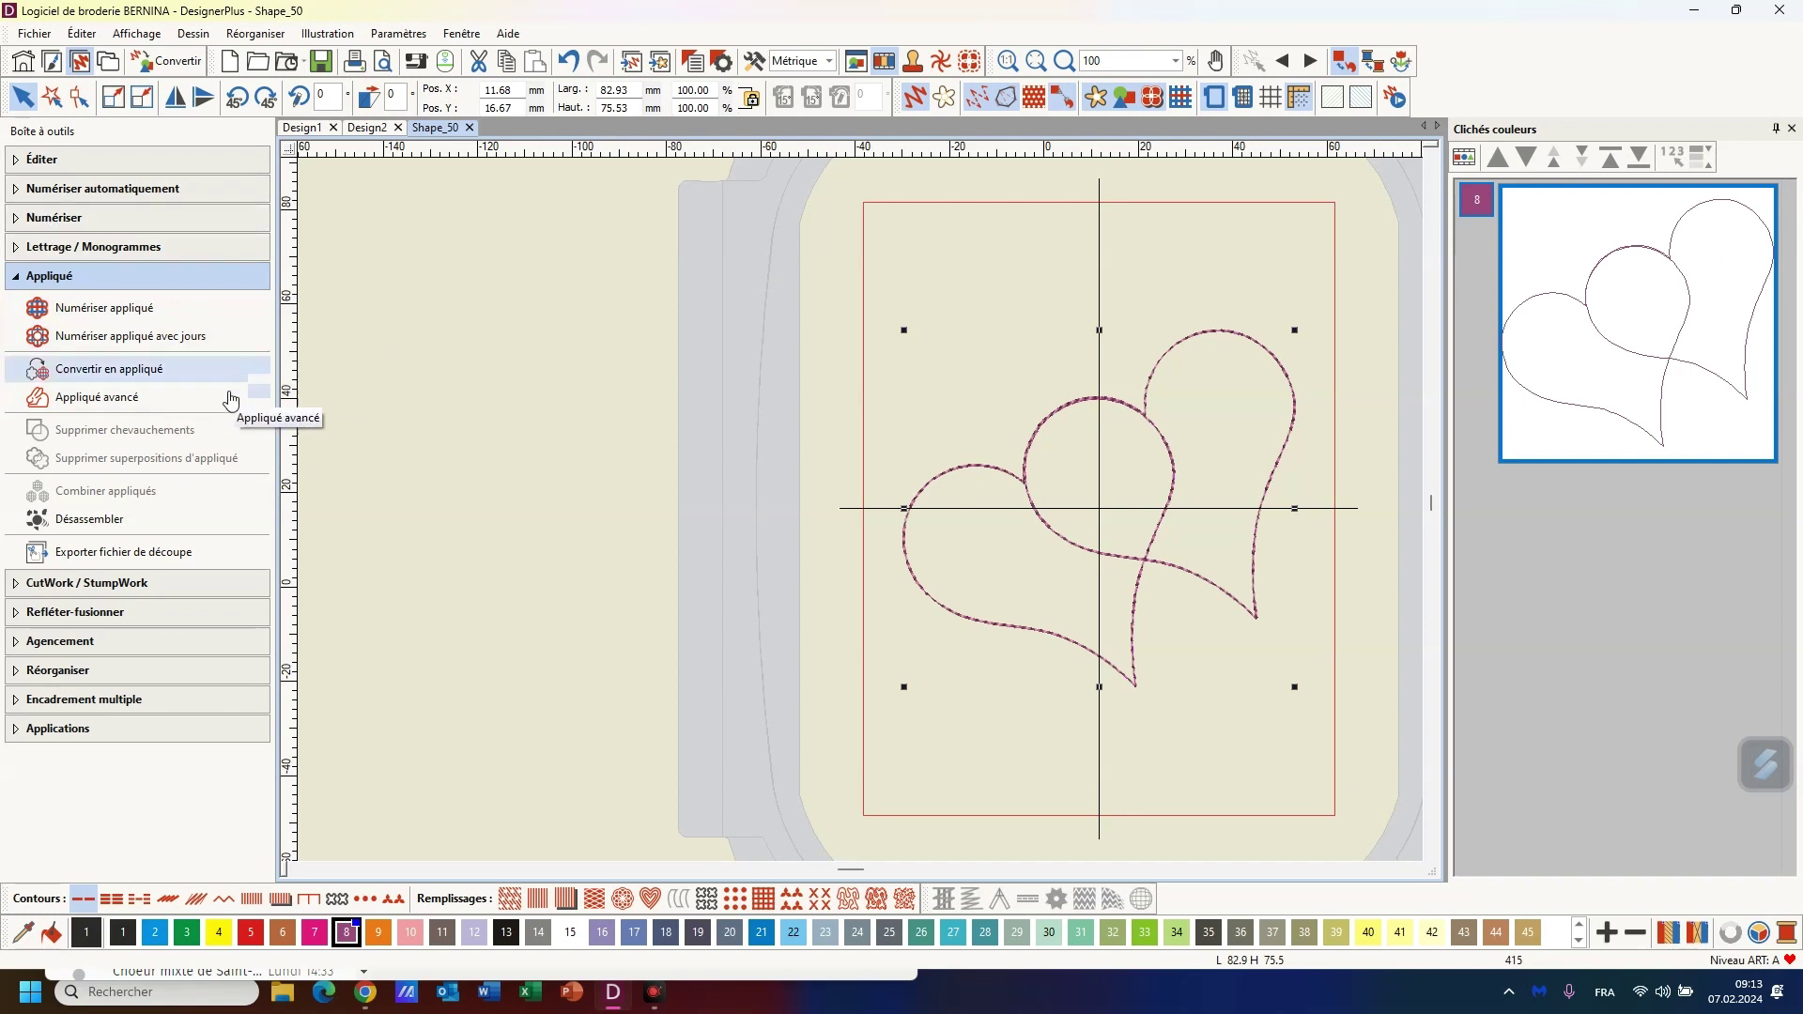
pyautogui.click(145, 410)
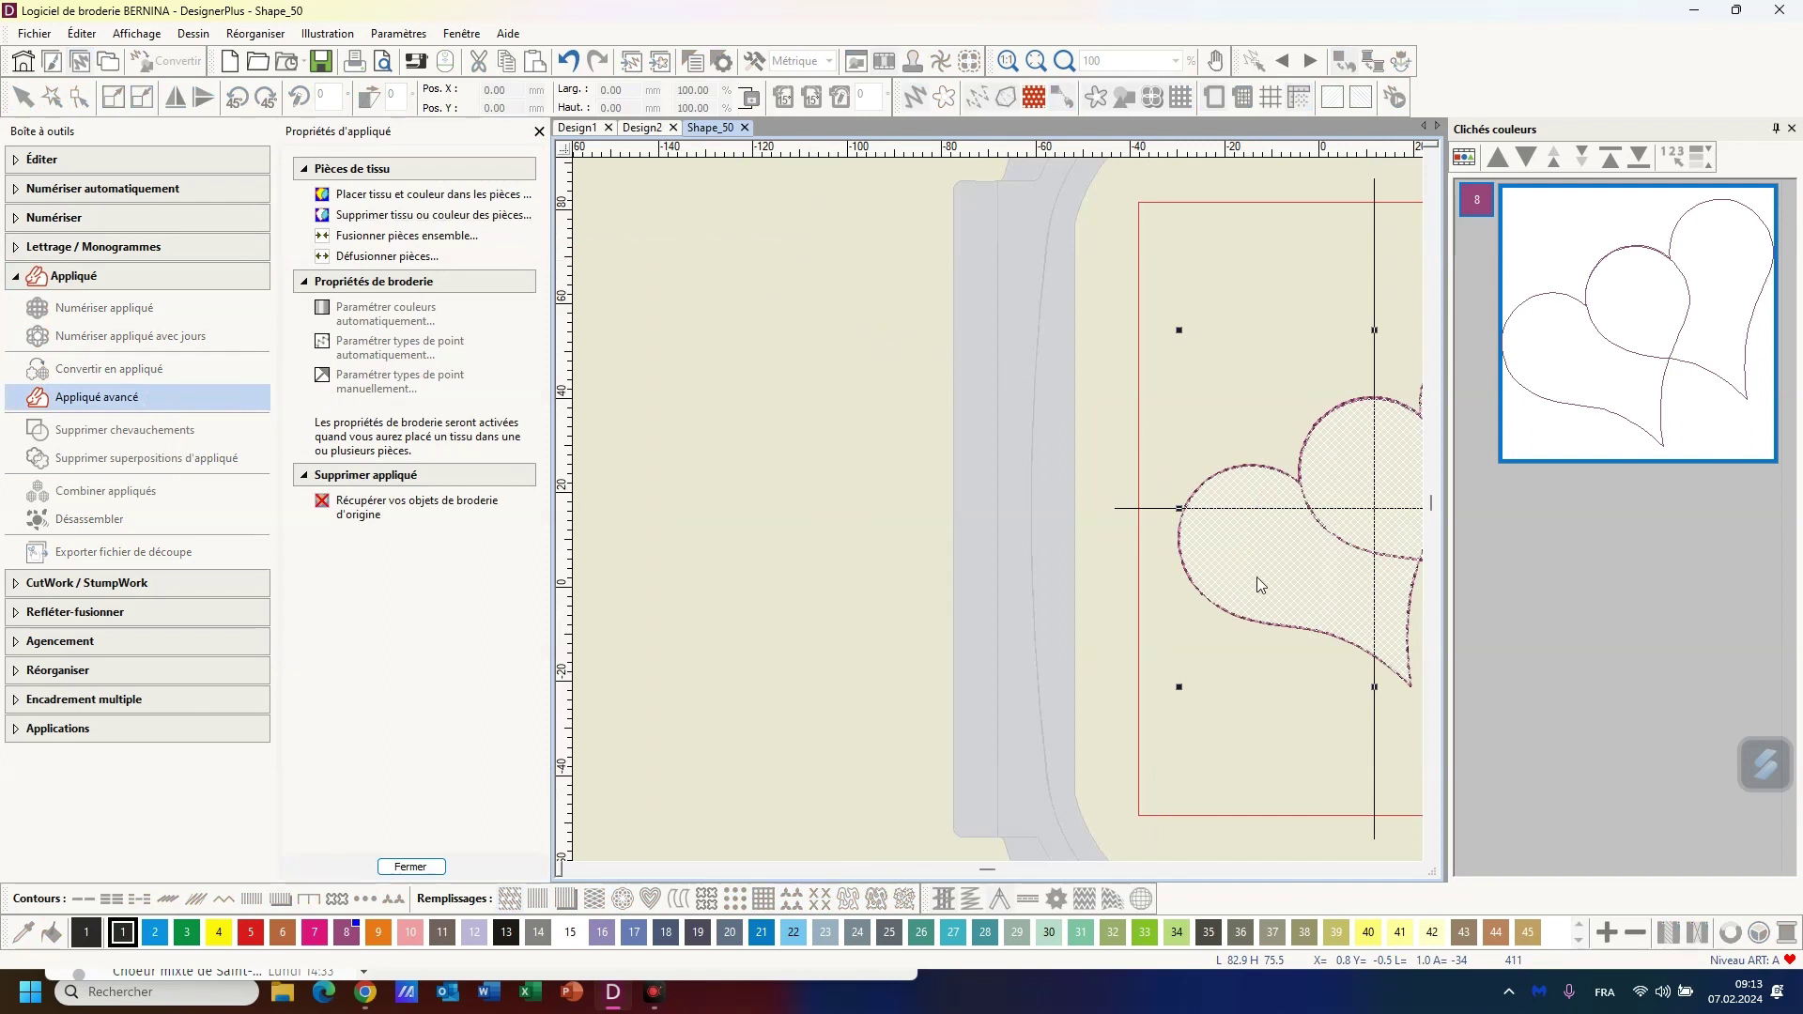
pyautogui.click(445, 199)
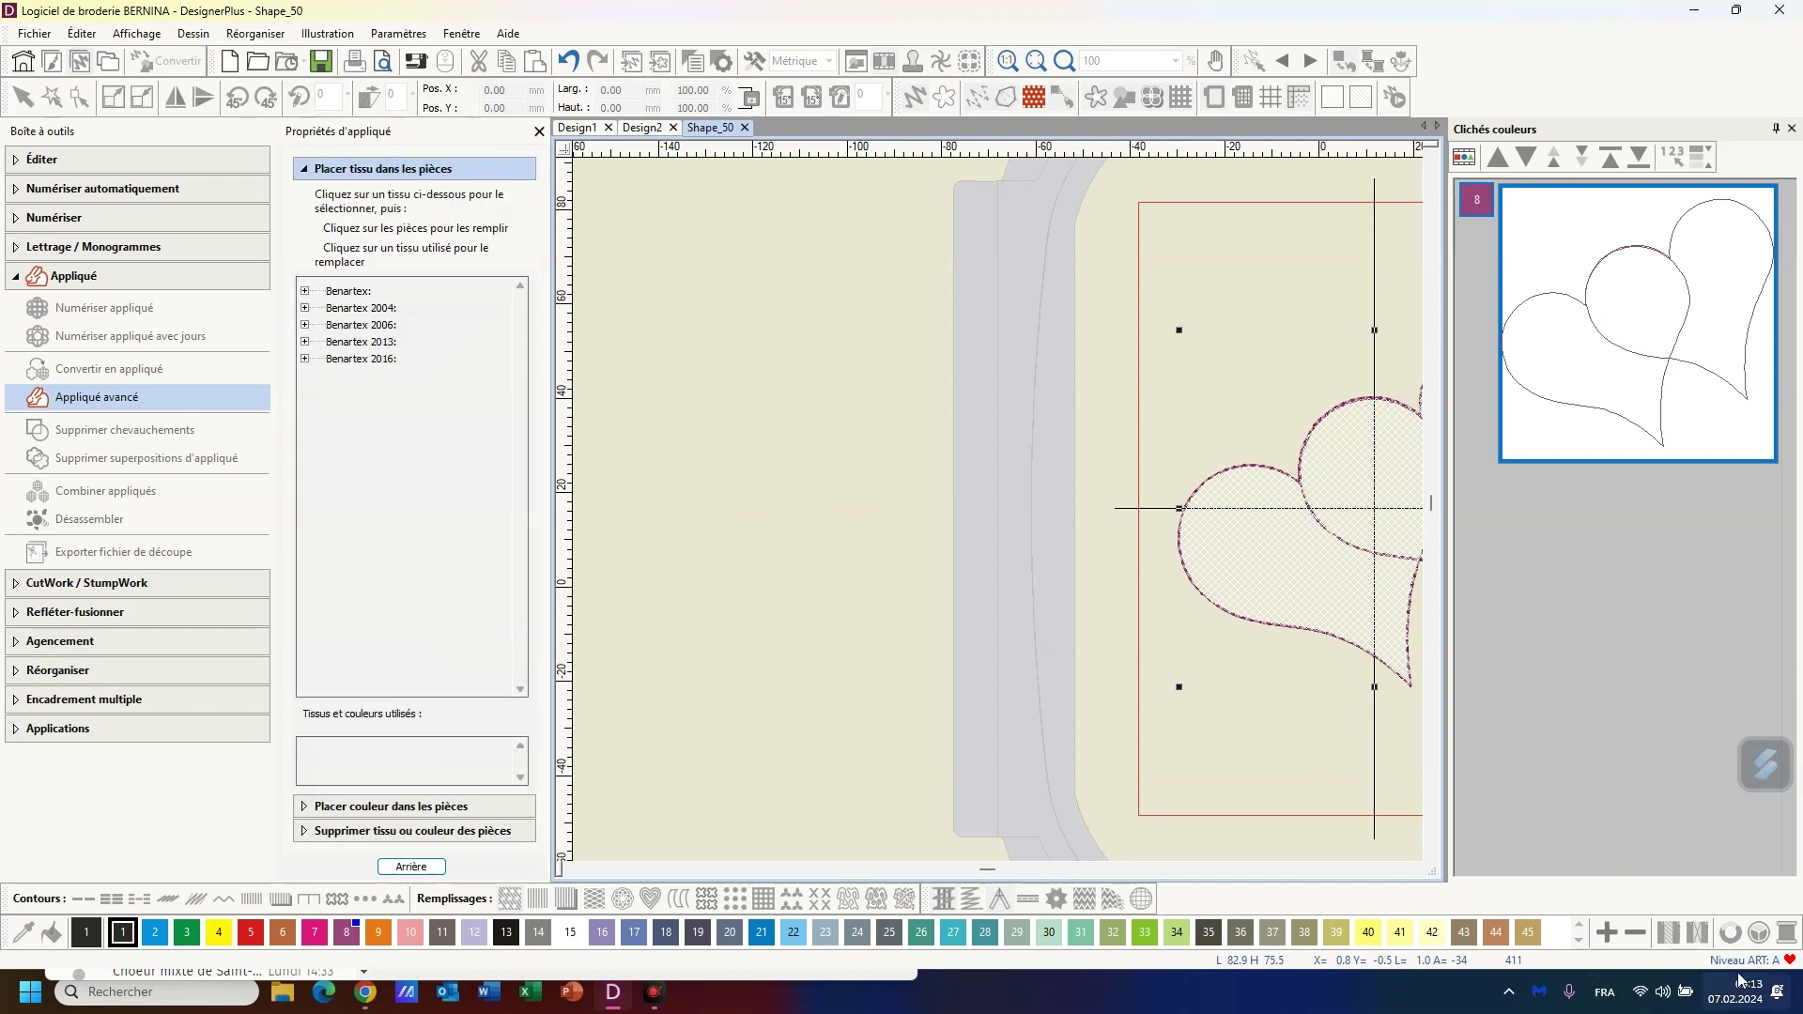
pyautogui.doubleClick(342, 312)
pyautogui.doubleClick(348, 325)
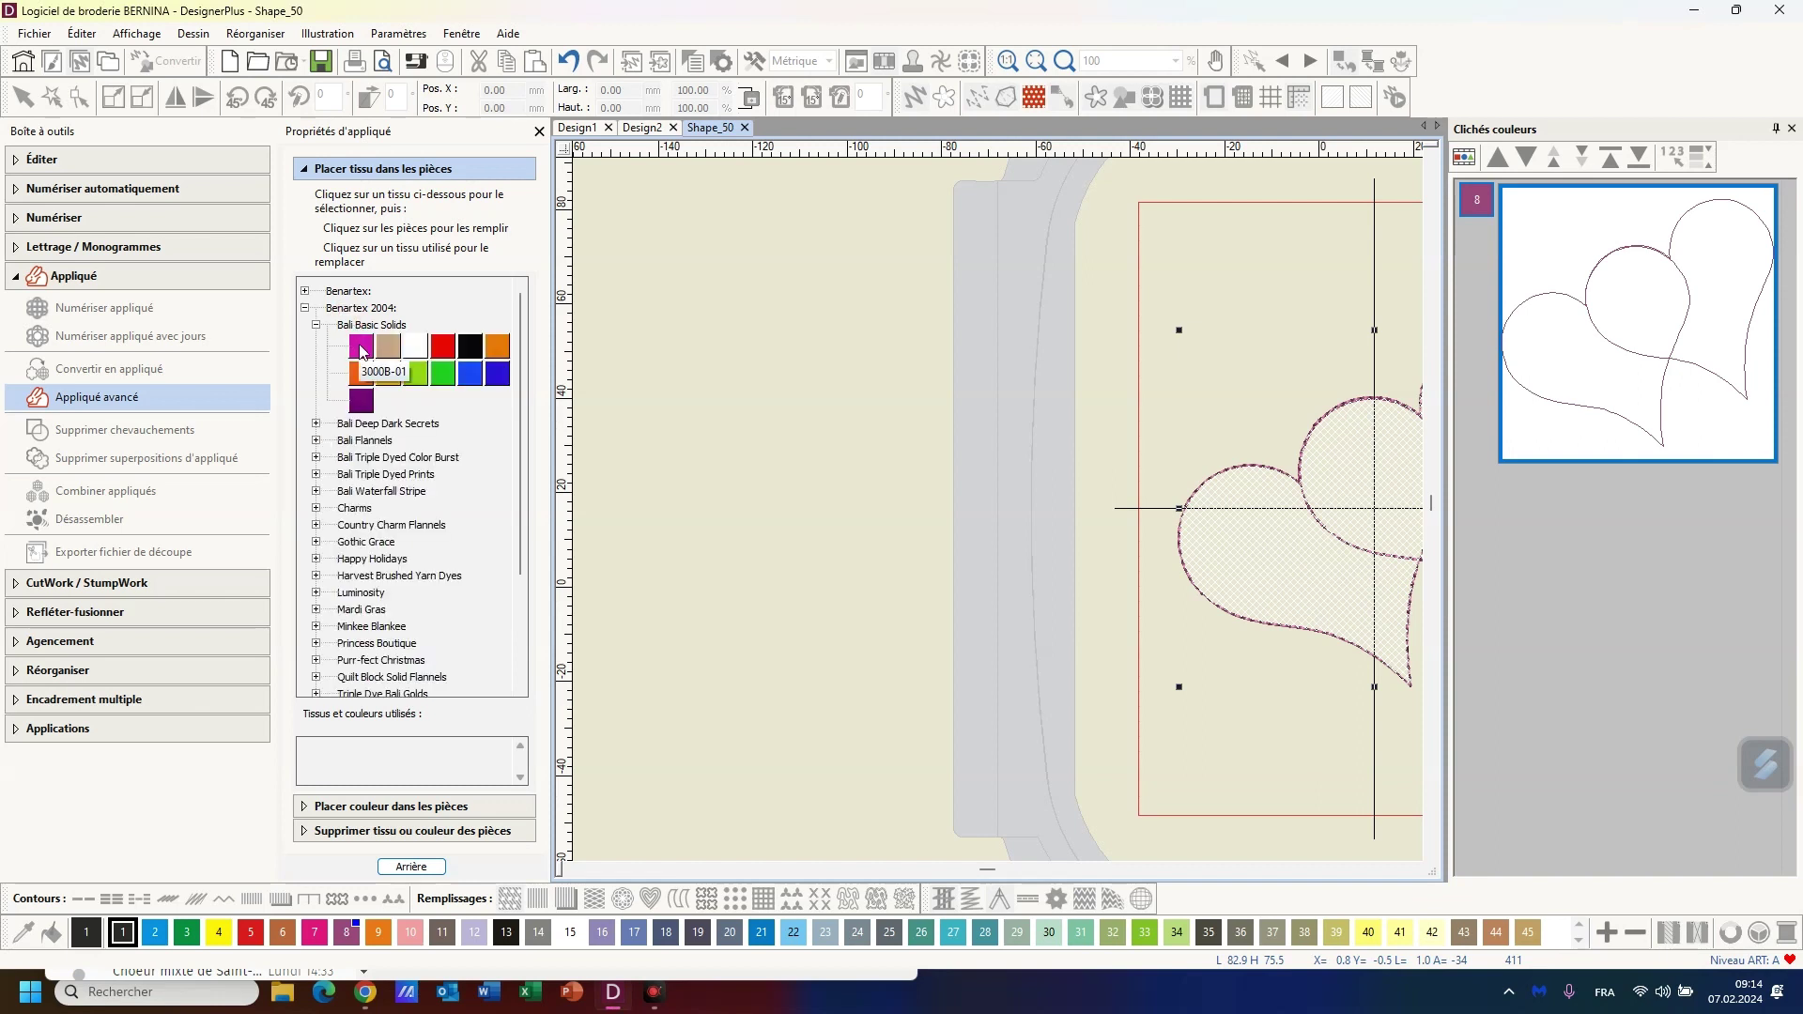
pyautogui.click(362, 350)
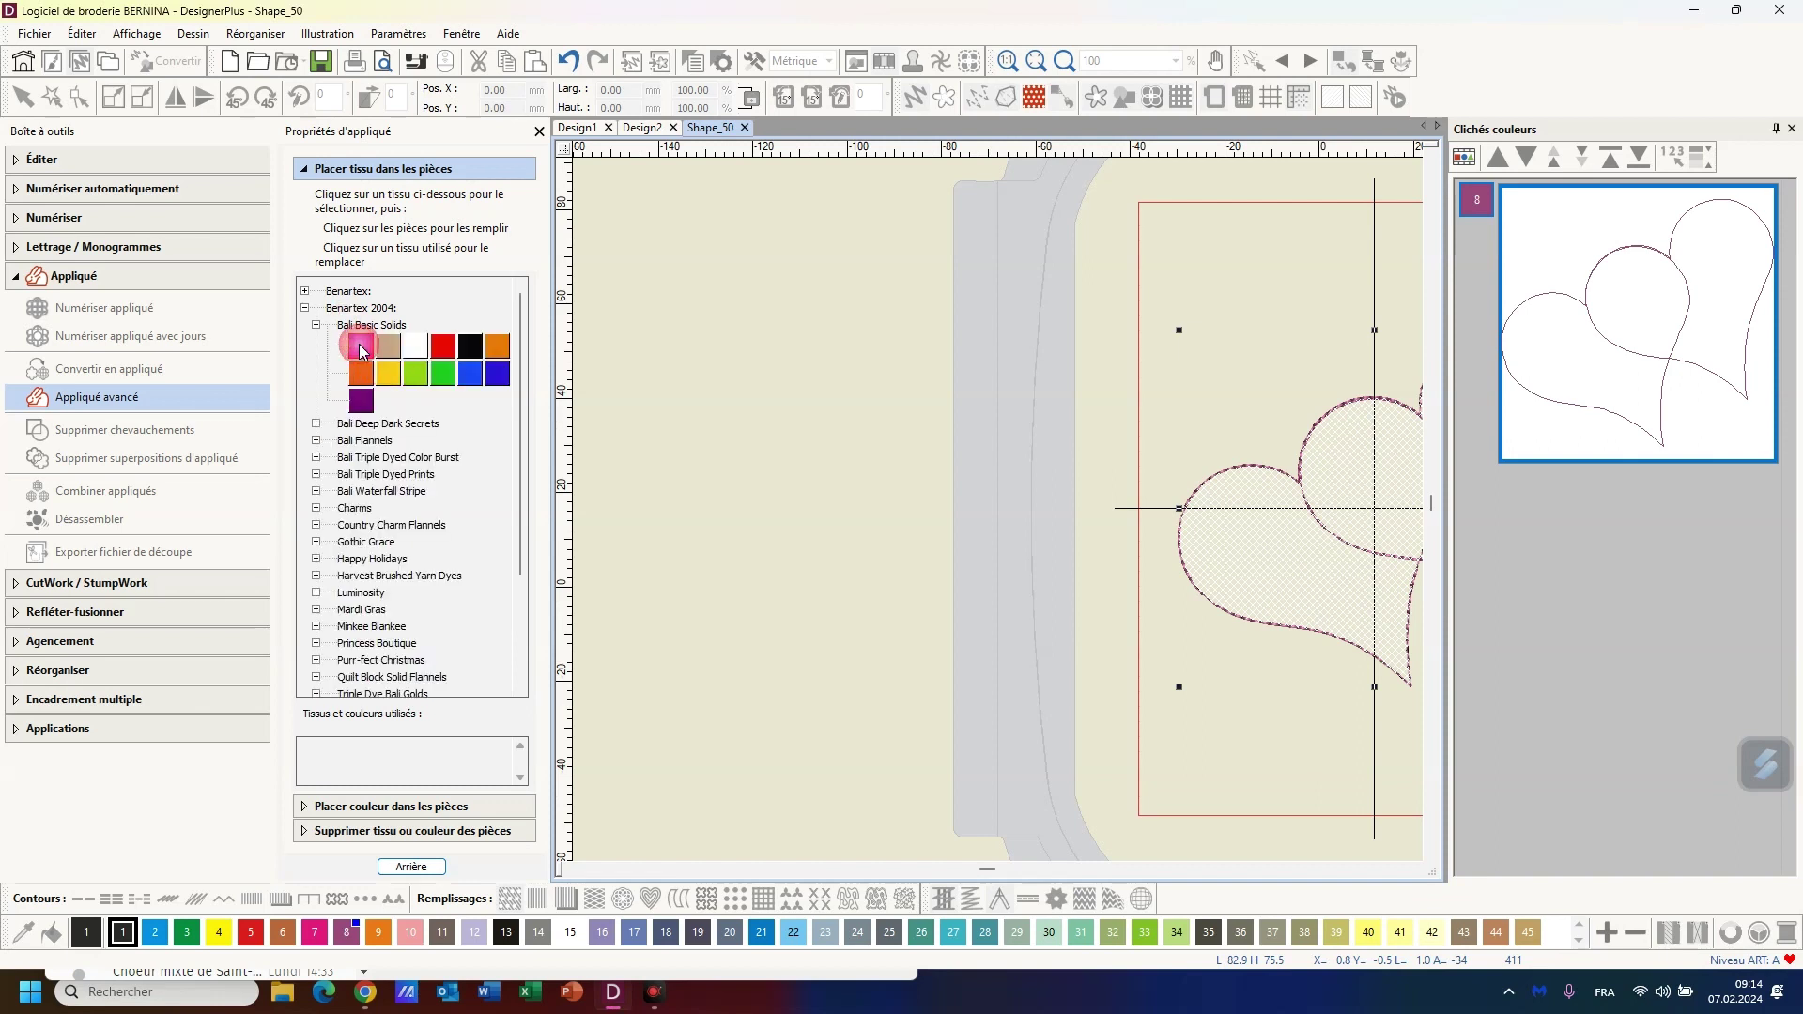
pyautogui.click(1256, 527)
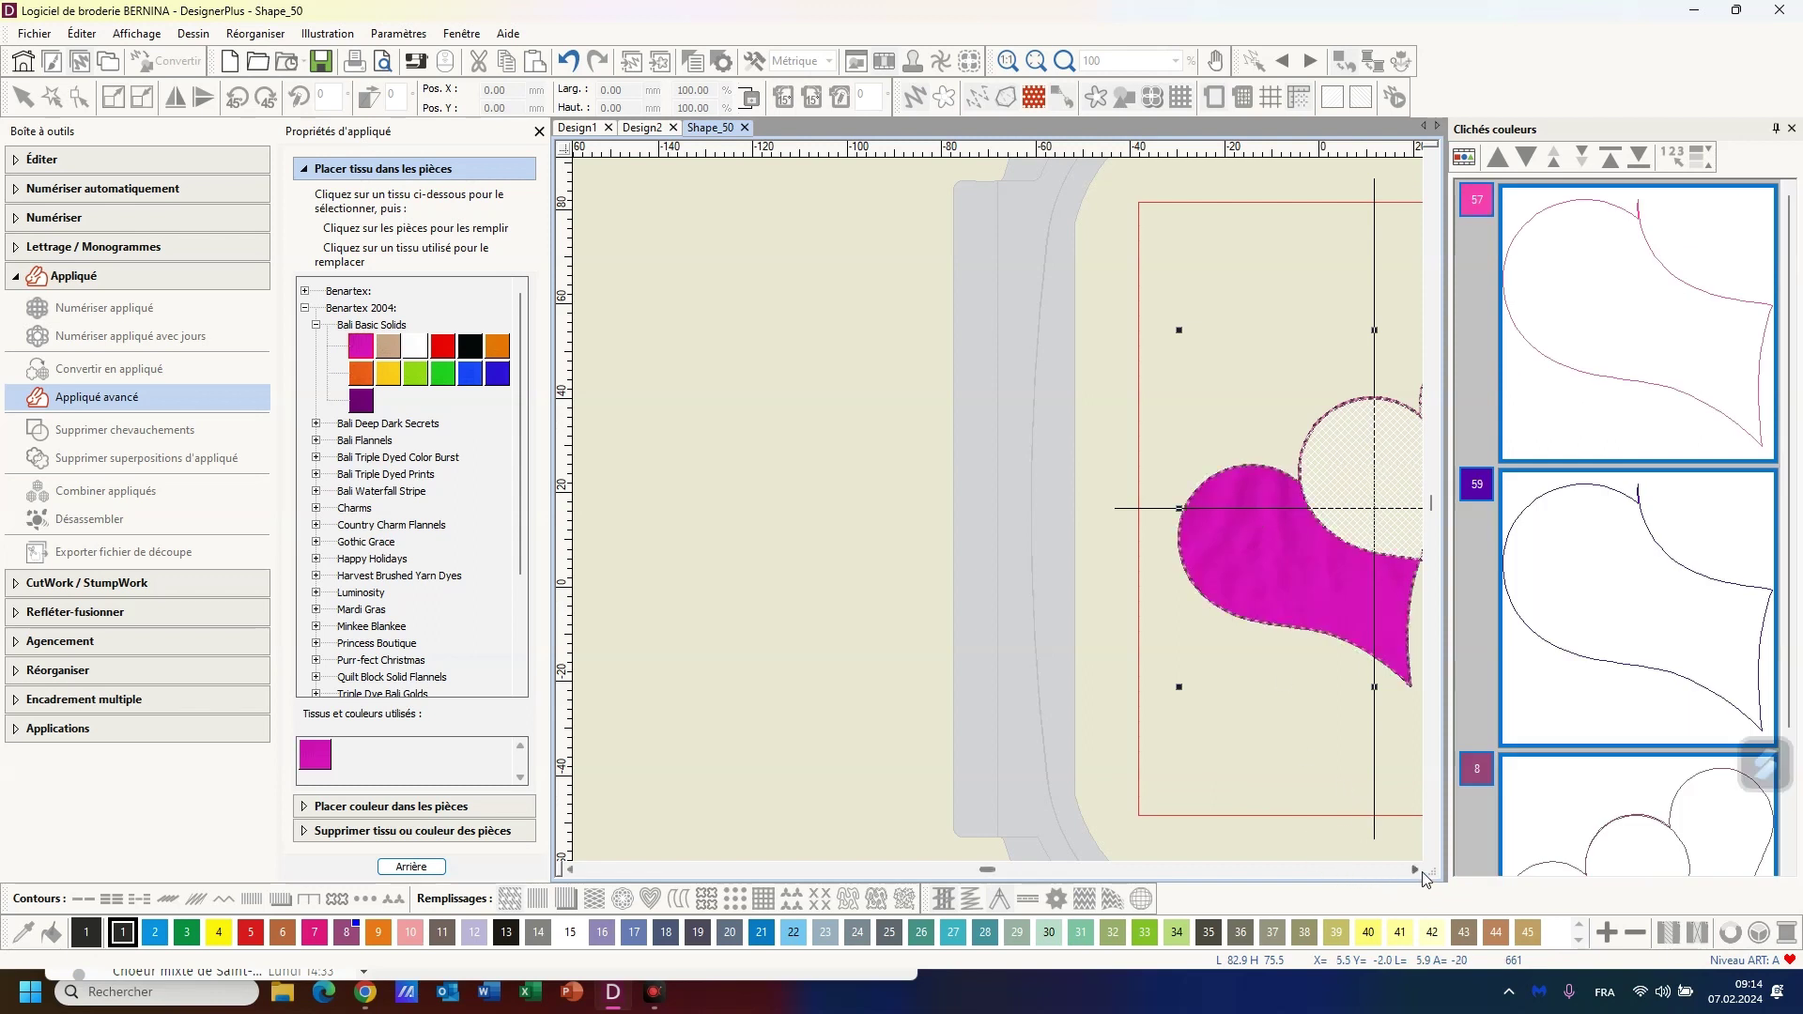
# Fill the right heart's piece with the blue Bali Basic Solids fabric and the overlapping piece with the tan one
pyautogui.click(1417, 871)
pyautogui.click(1418, 870)
pyautogui.click(1419, 871)
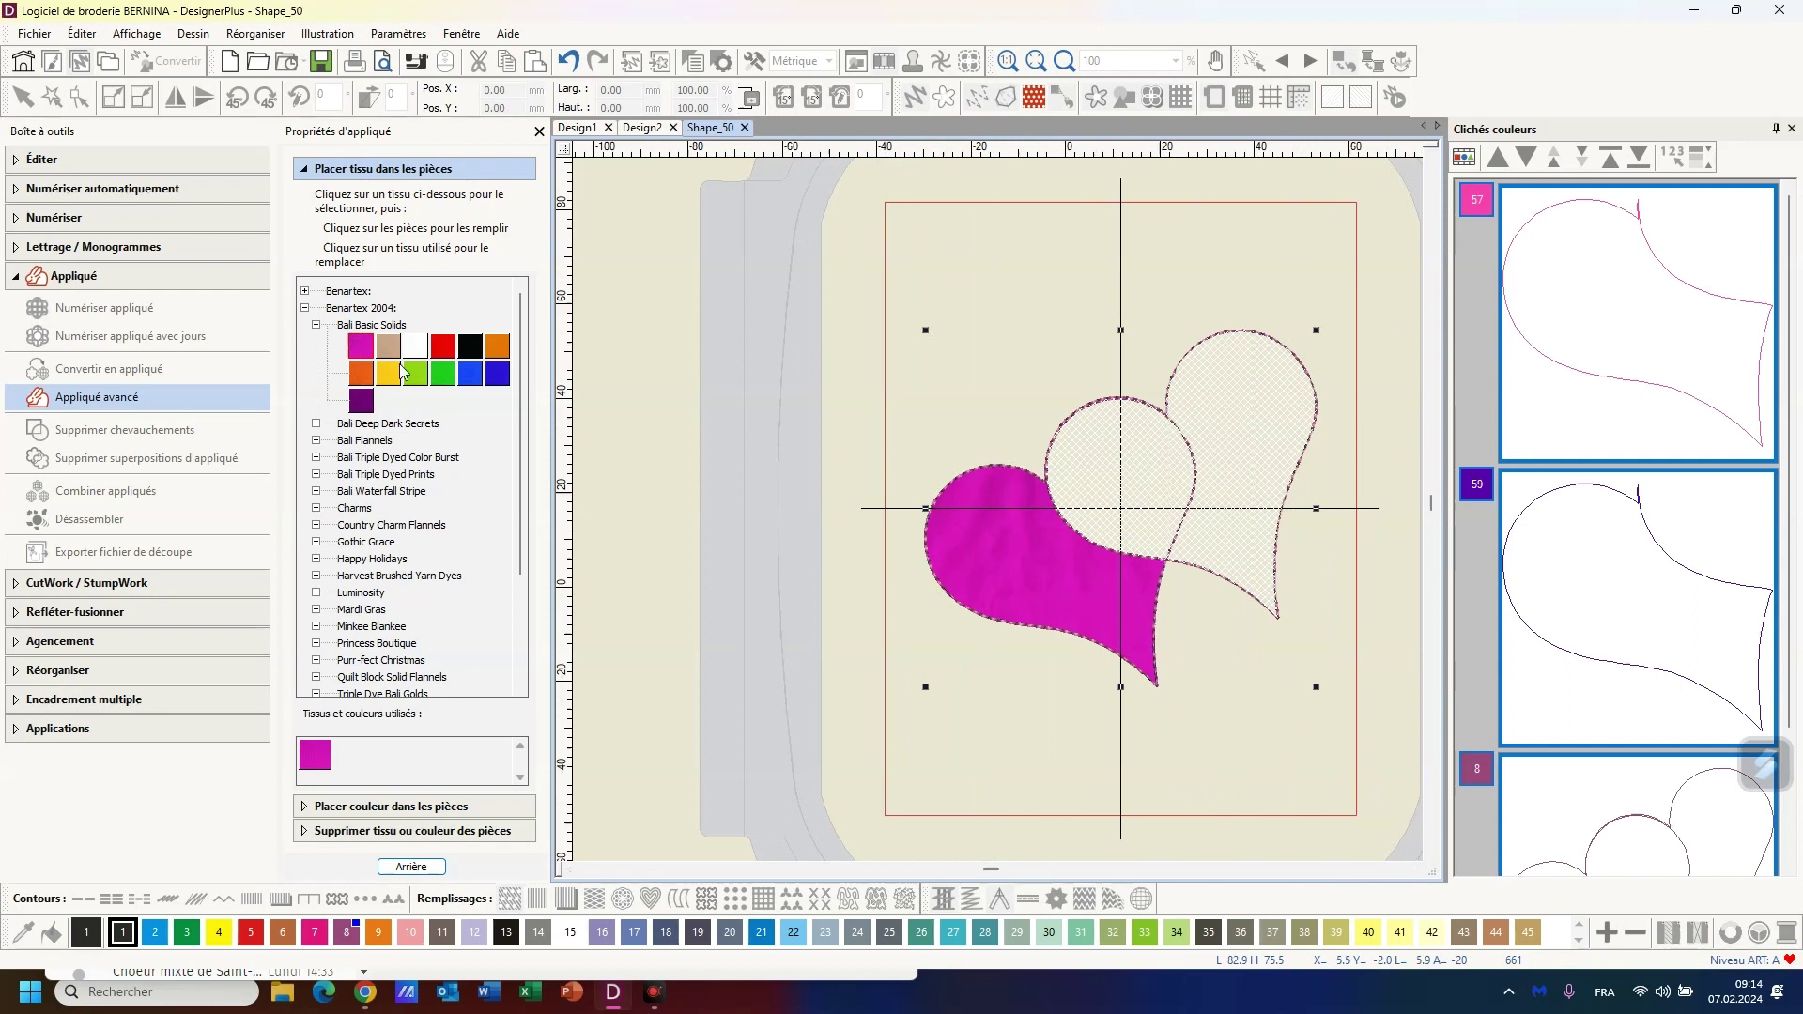
pyautogui.click(470, 377)
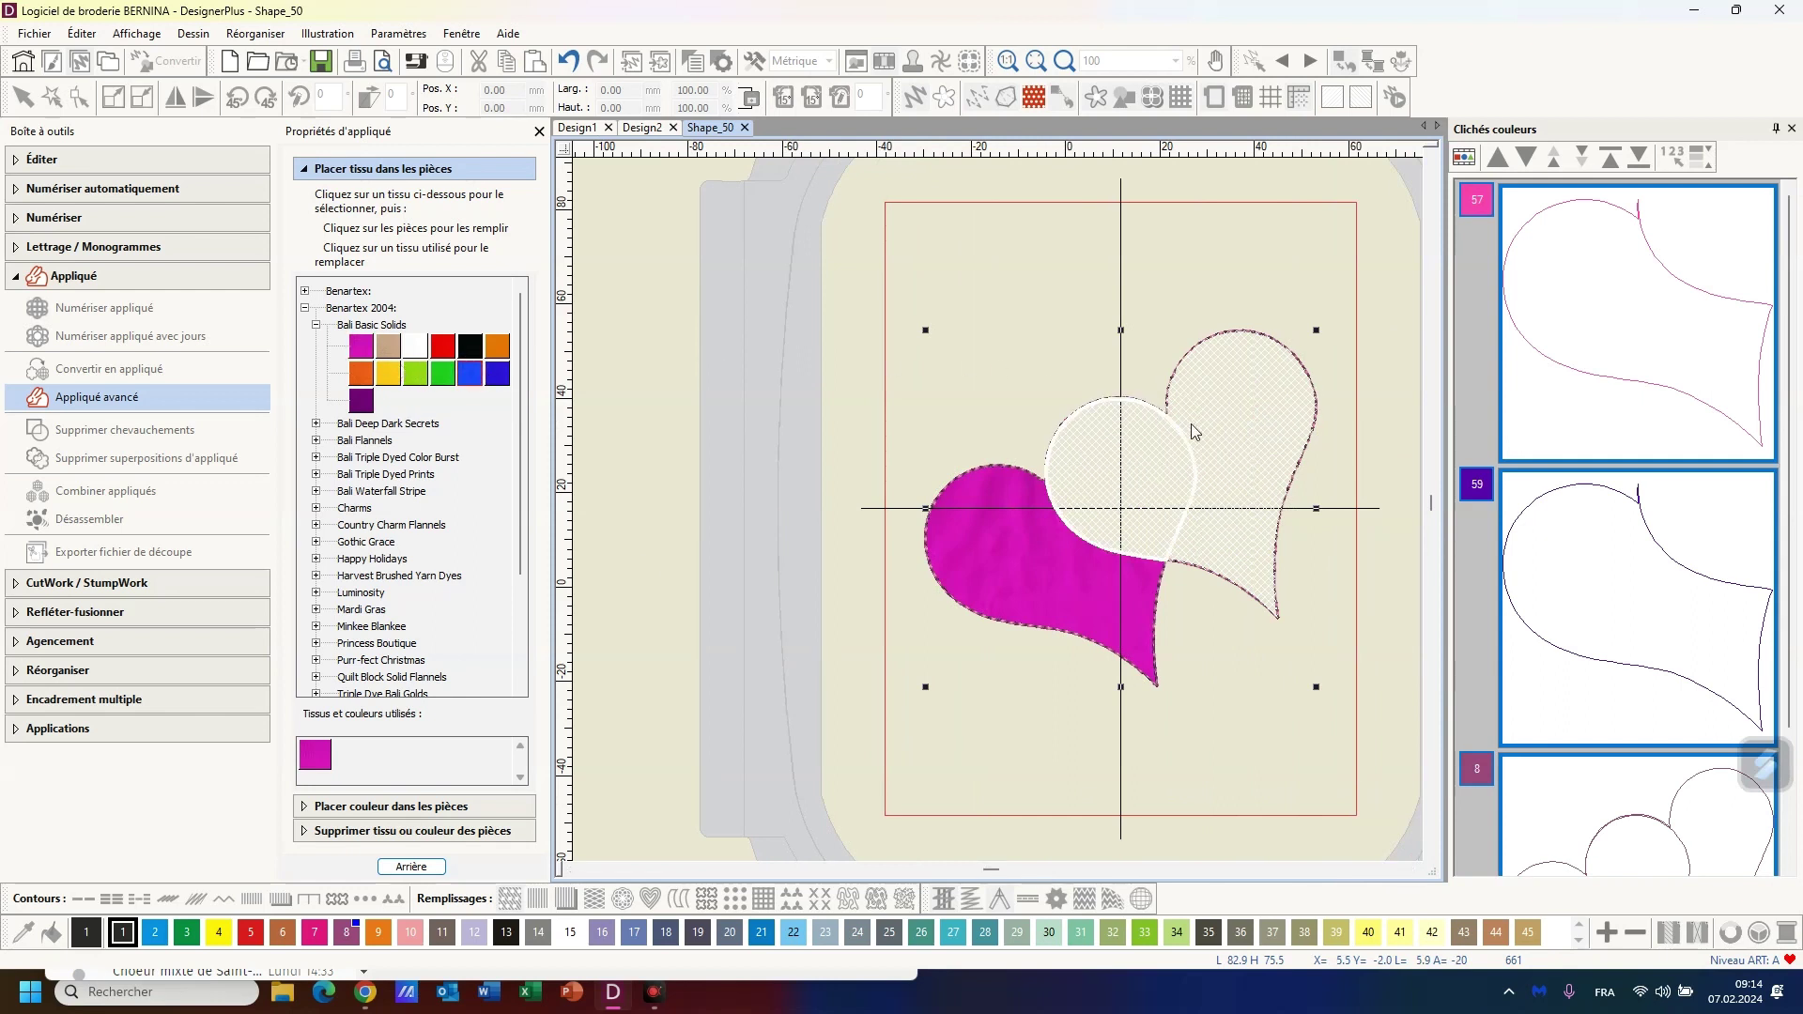
pyautogui.click(1227, 428)
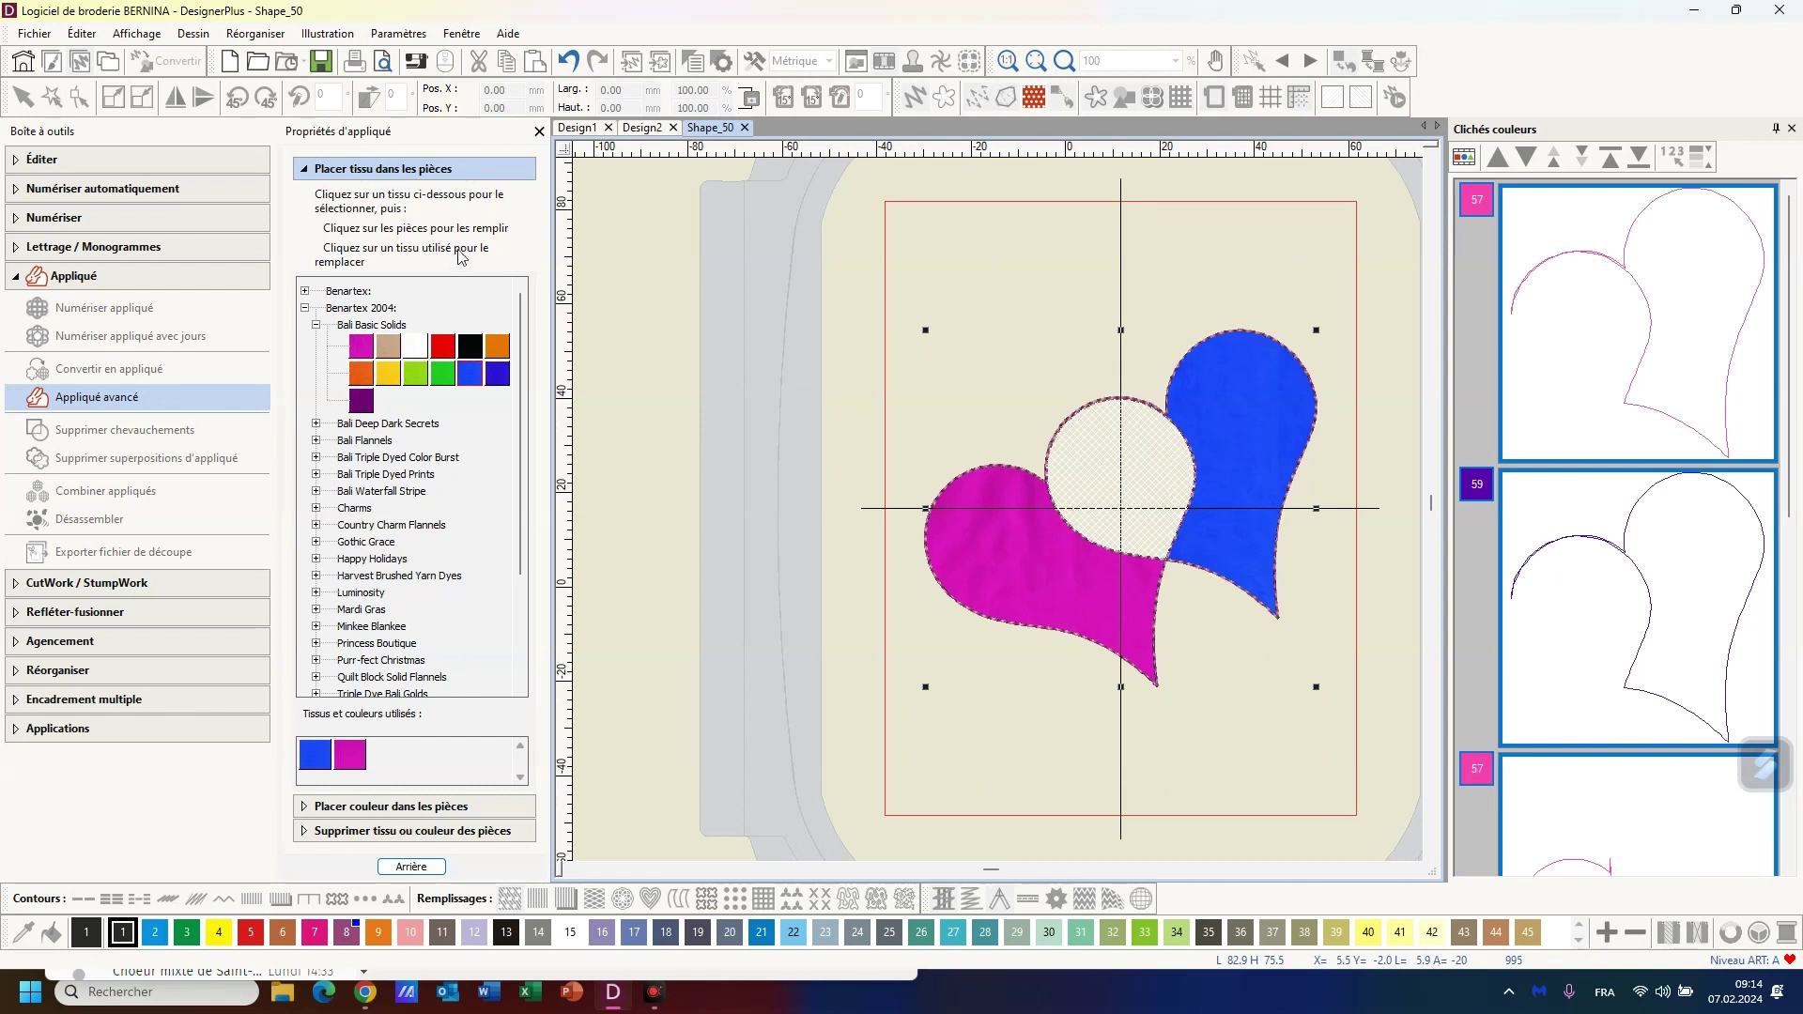
pyautogui.click(392, 352)
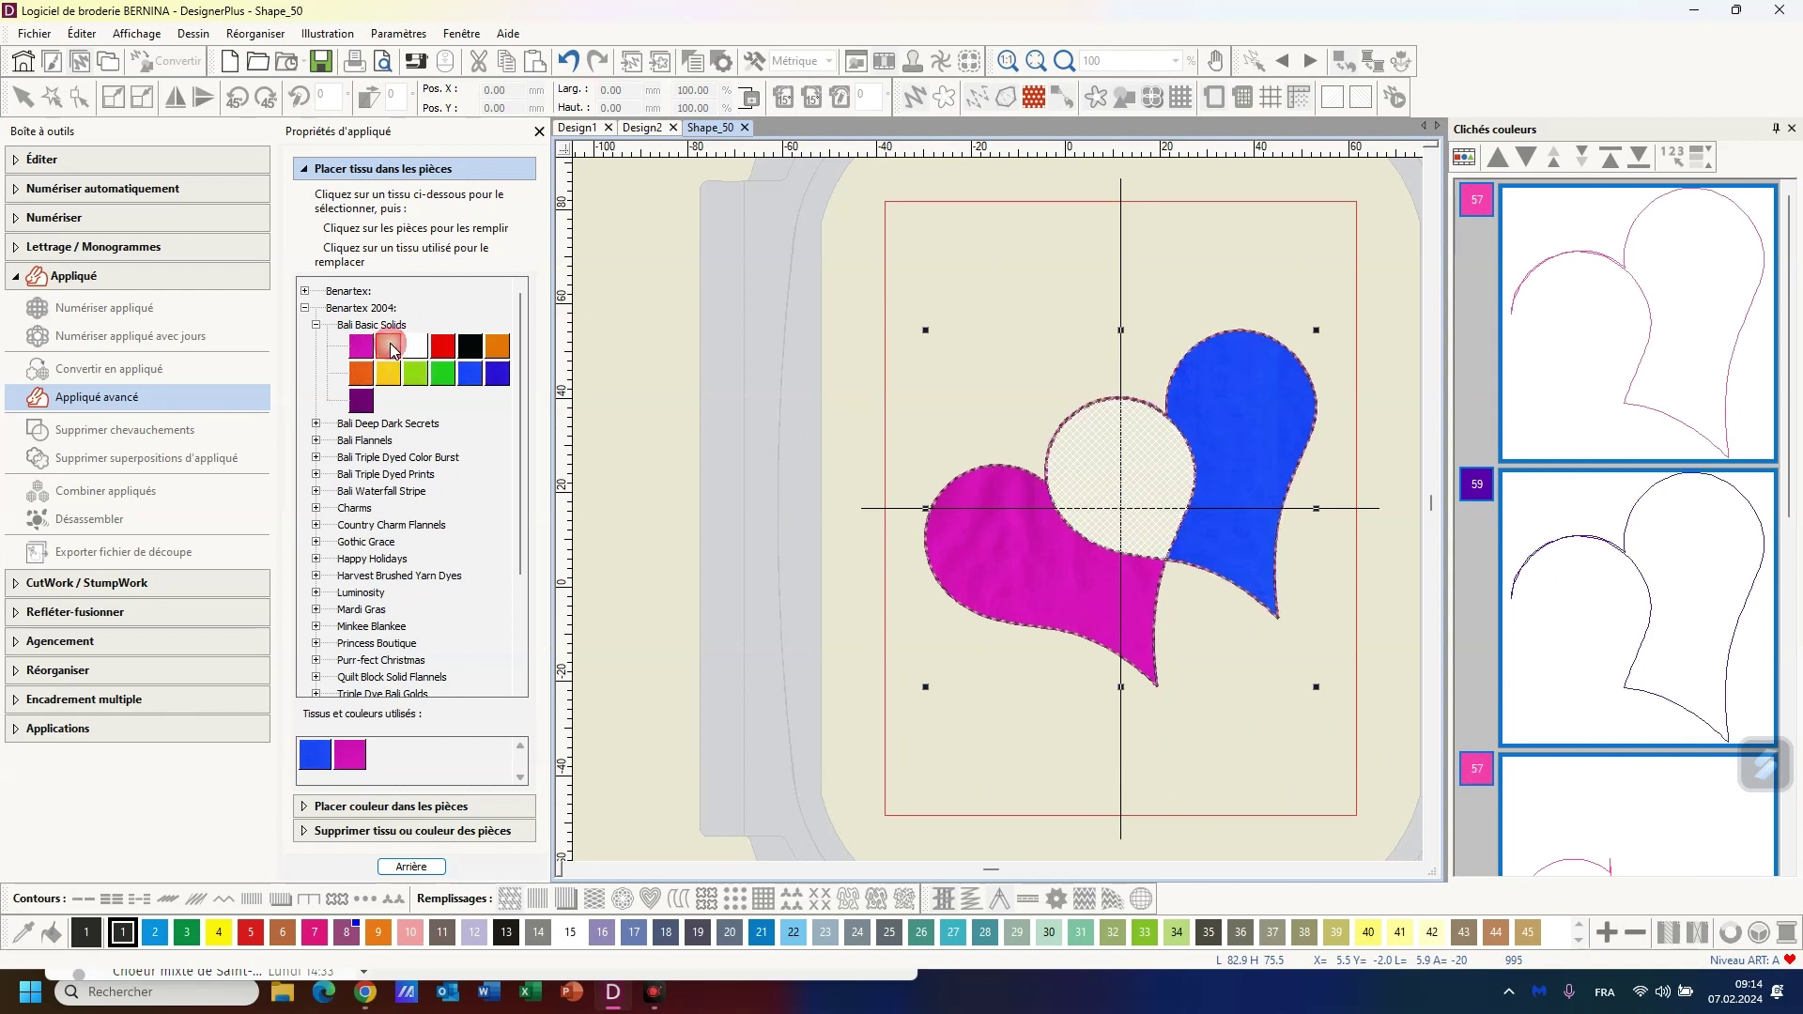
pyautogui.click(1075, 462)
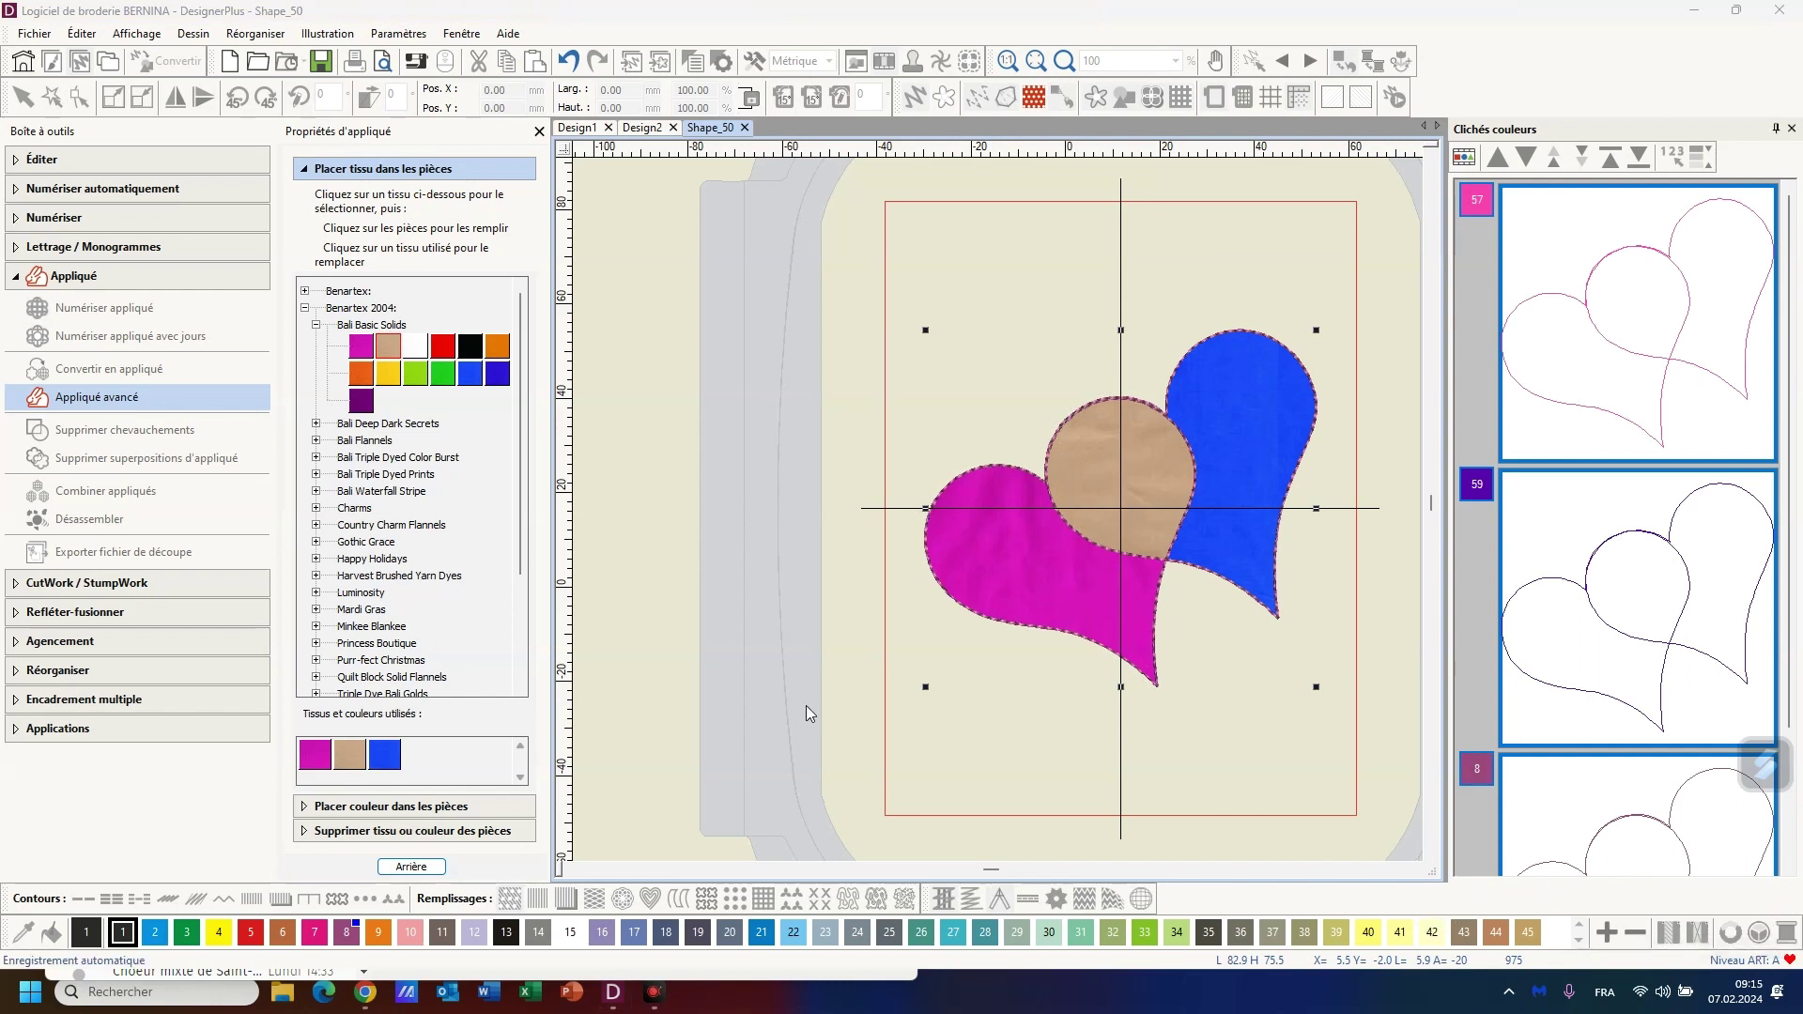
# Exit Advanced Appliqué, show the appliqué fabrics with the color film listed by thread color, and break the appliqué apart
pyautogui.click(539, 131)
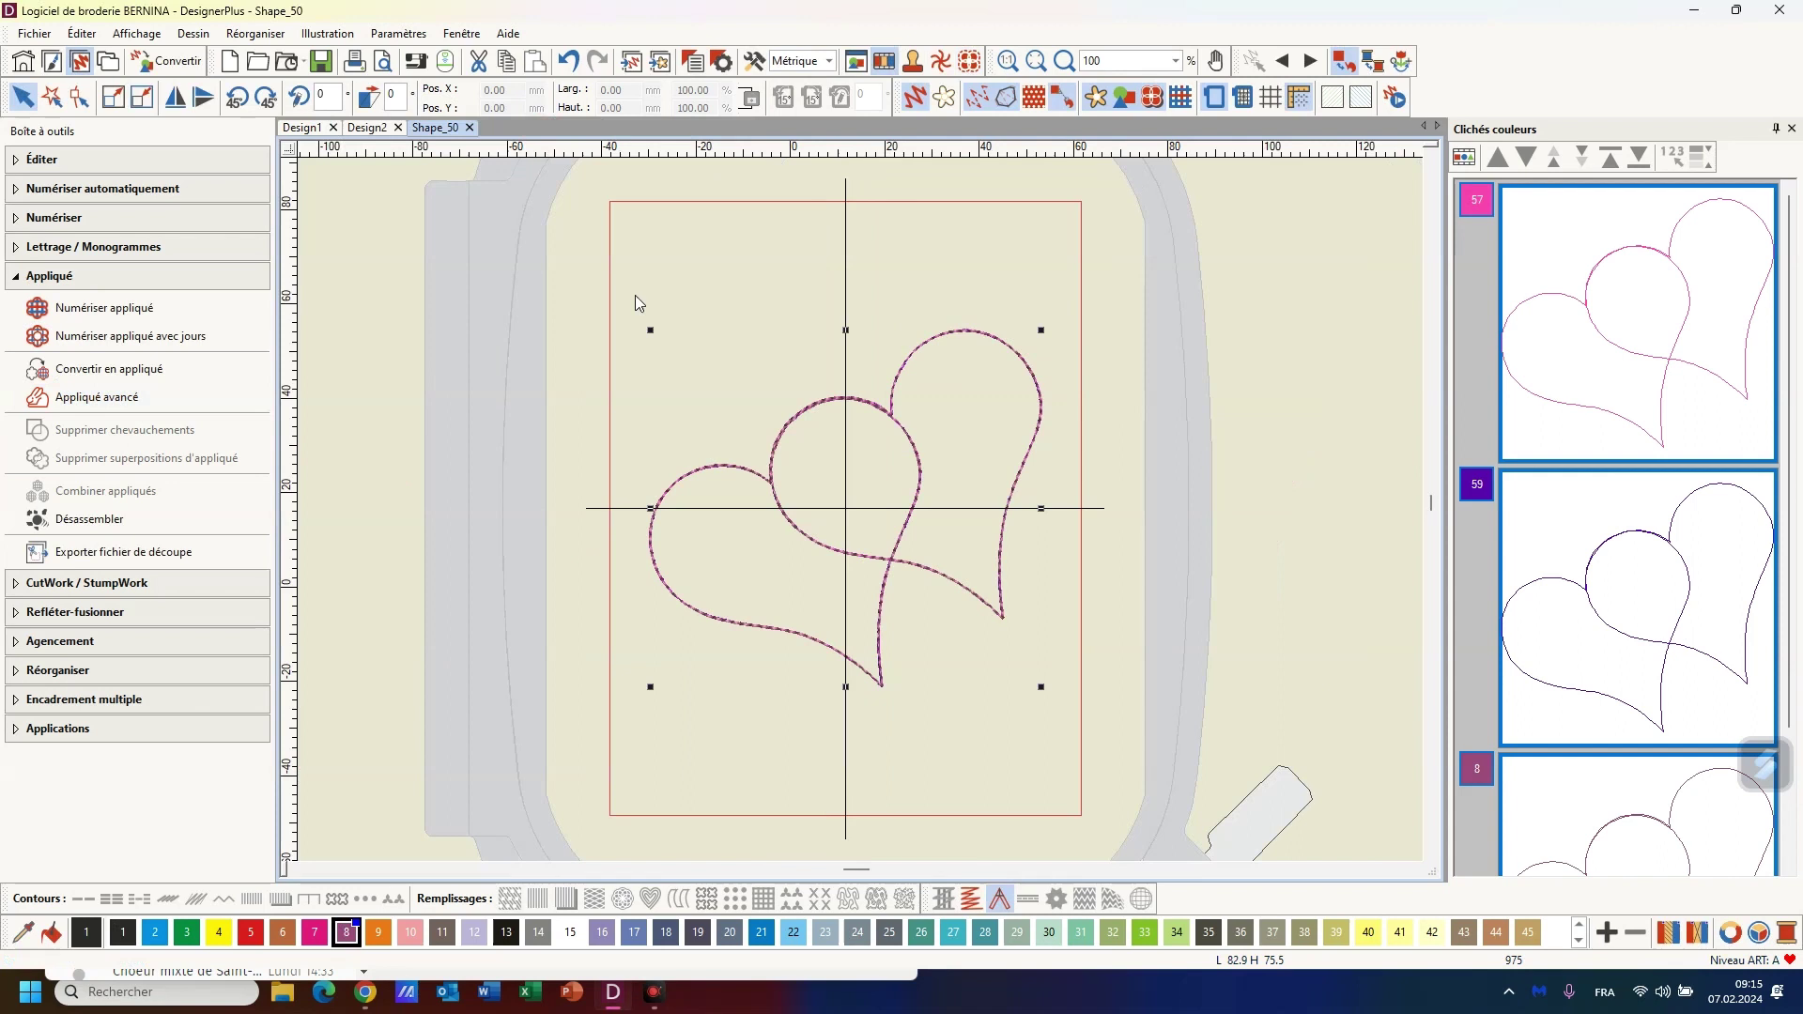
pyautogui.click(1182, 98)
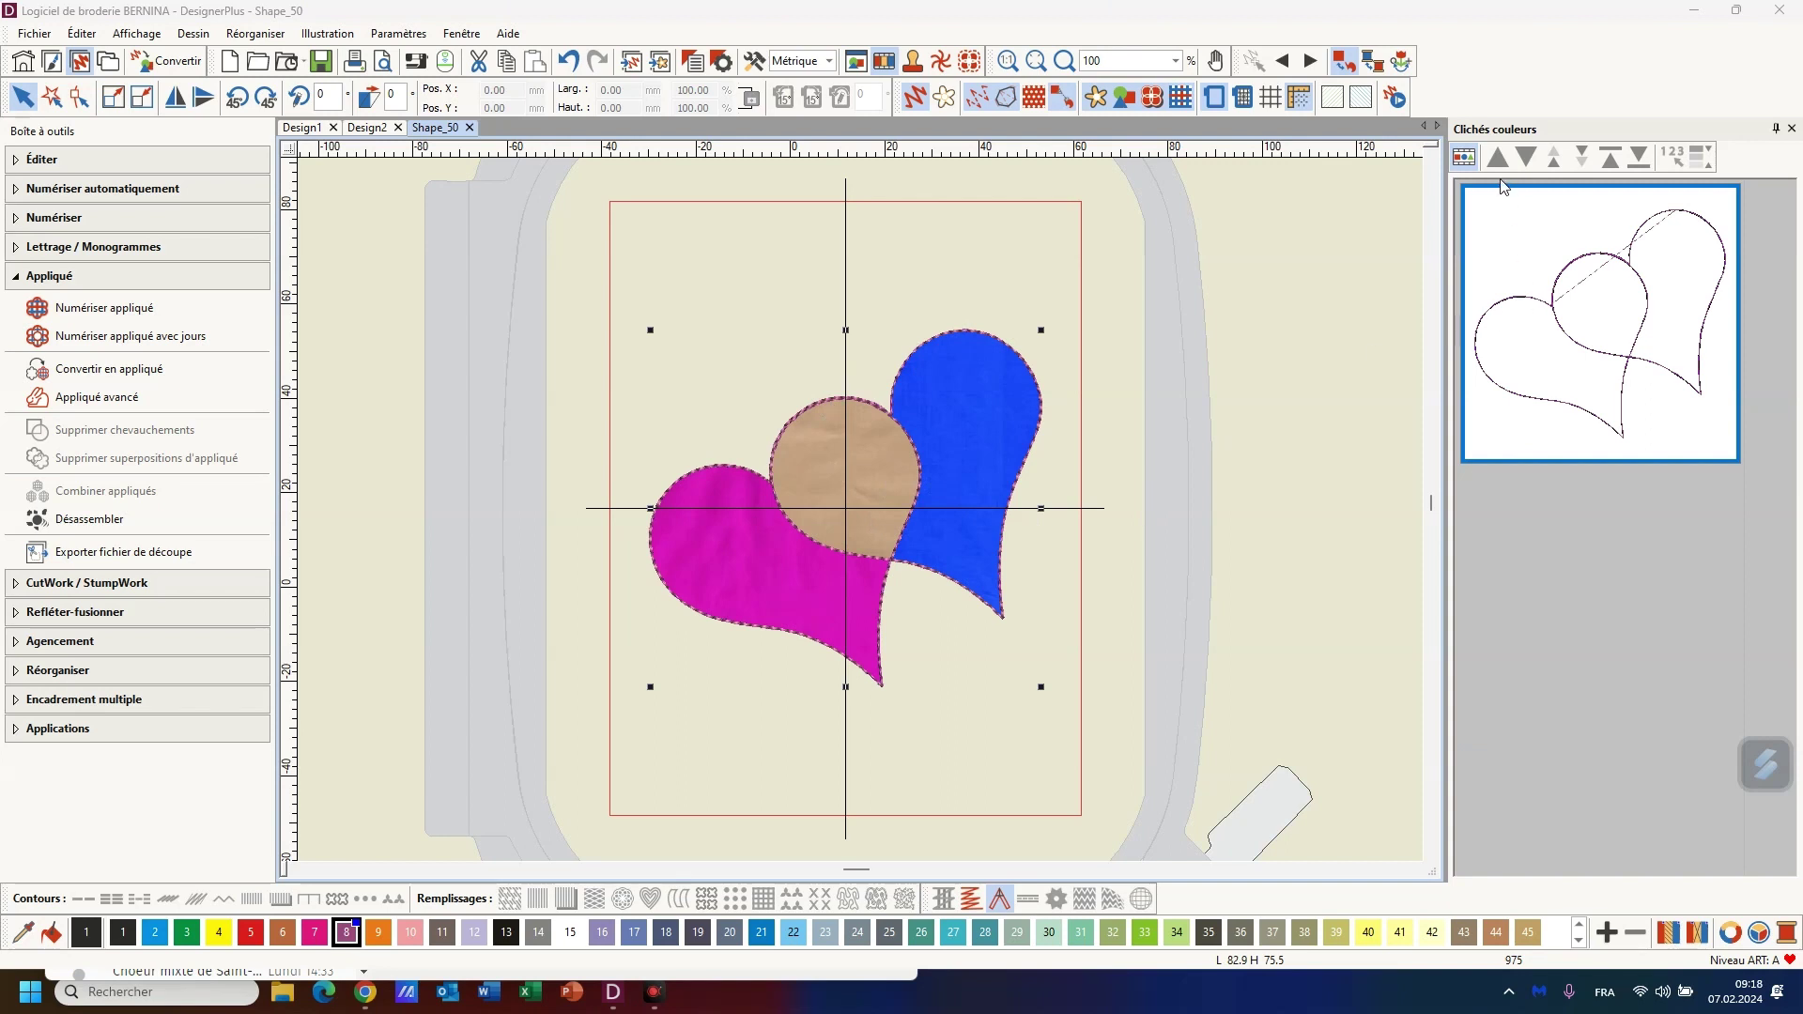
pyautogui.click(1463, 158)
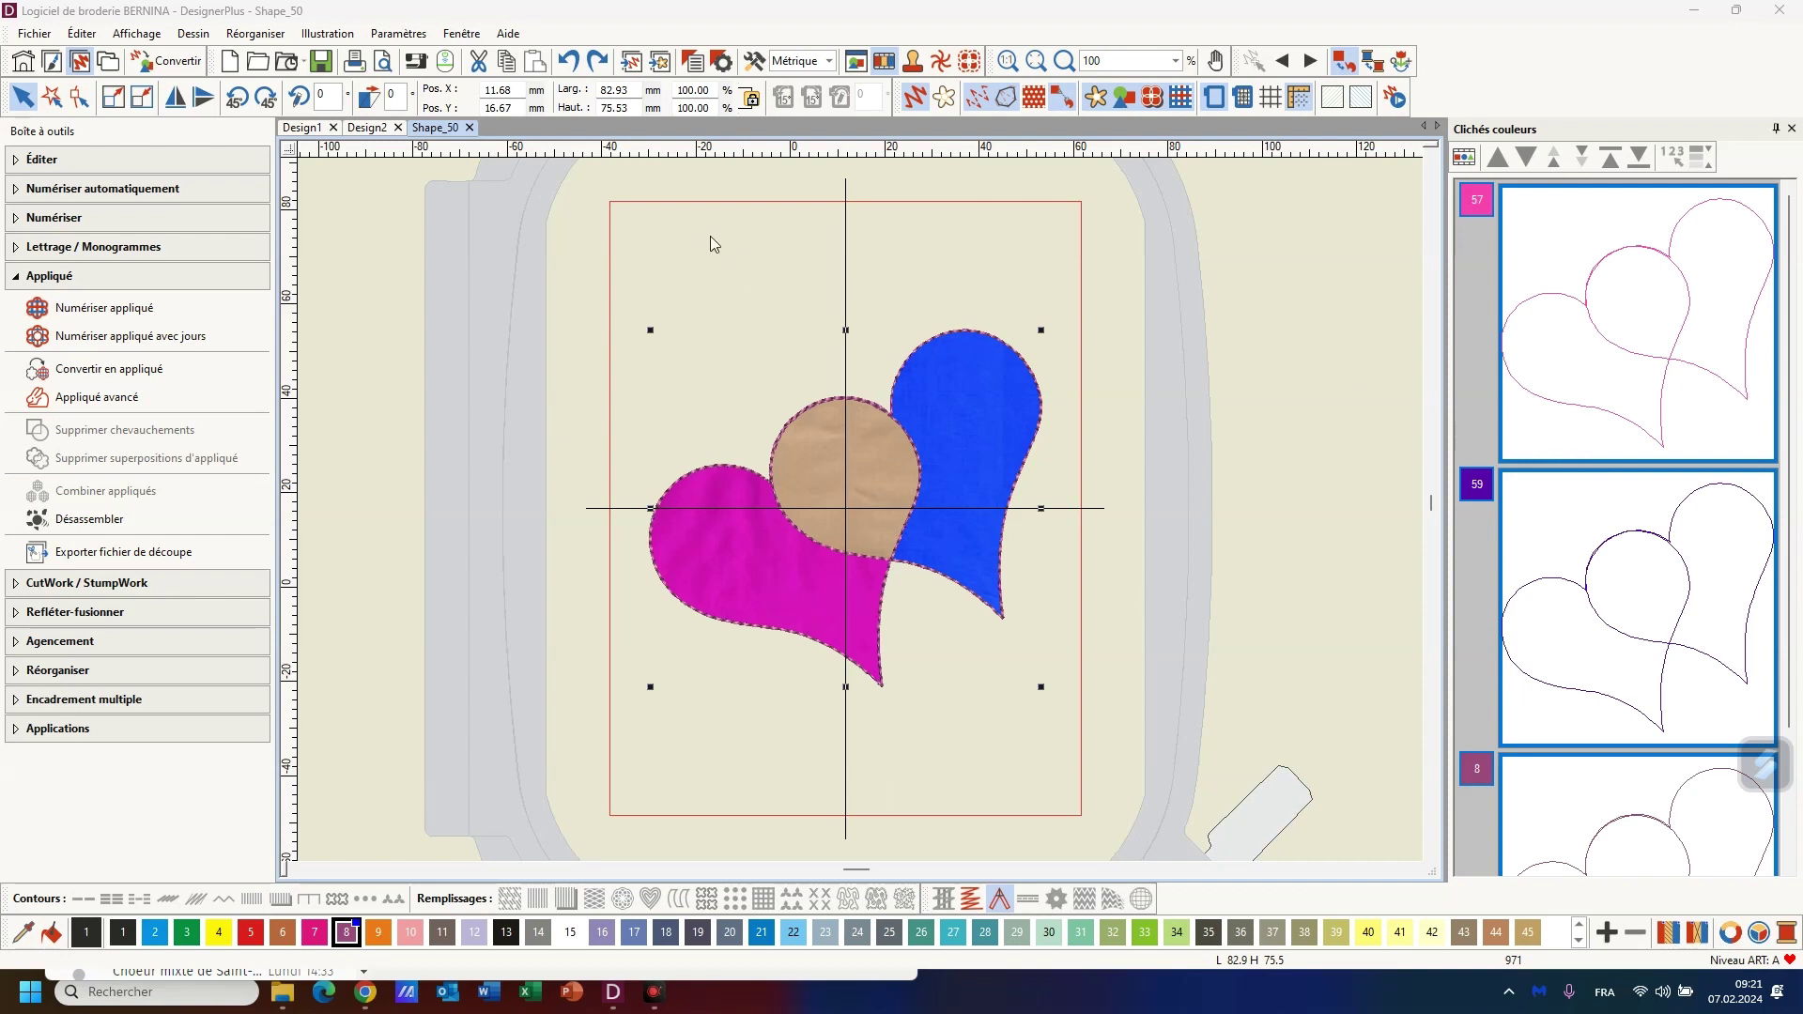
pyautogui.click(109, 522)
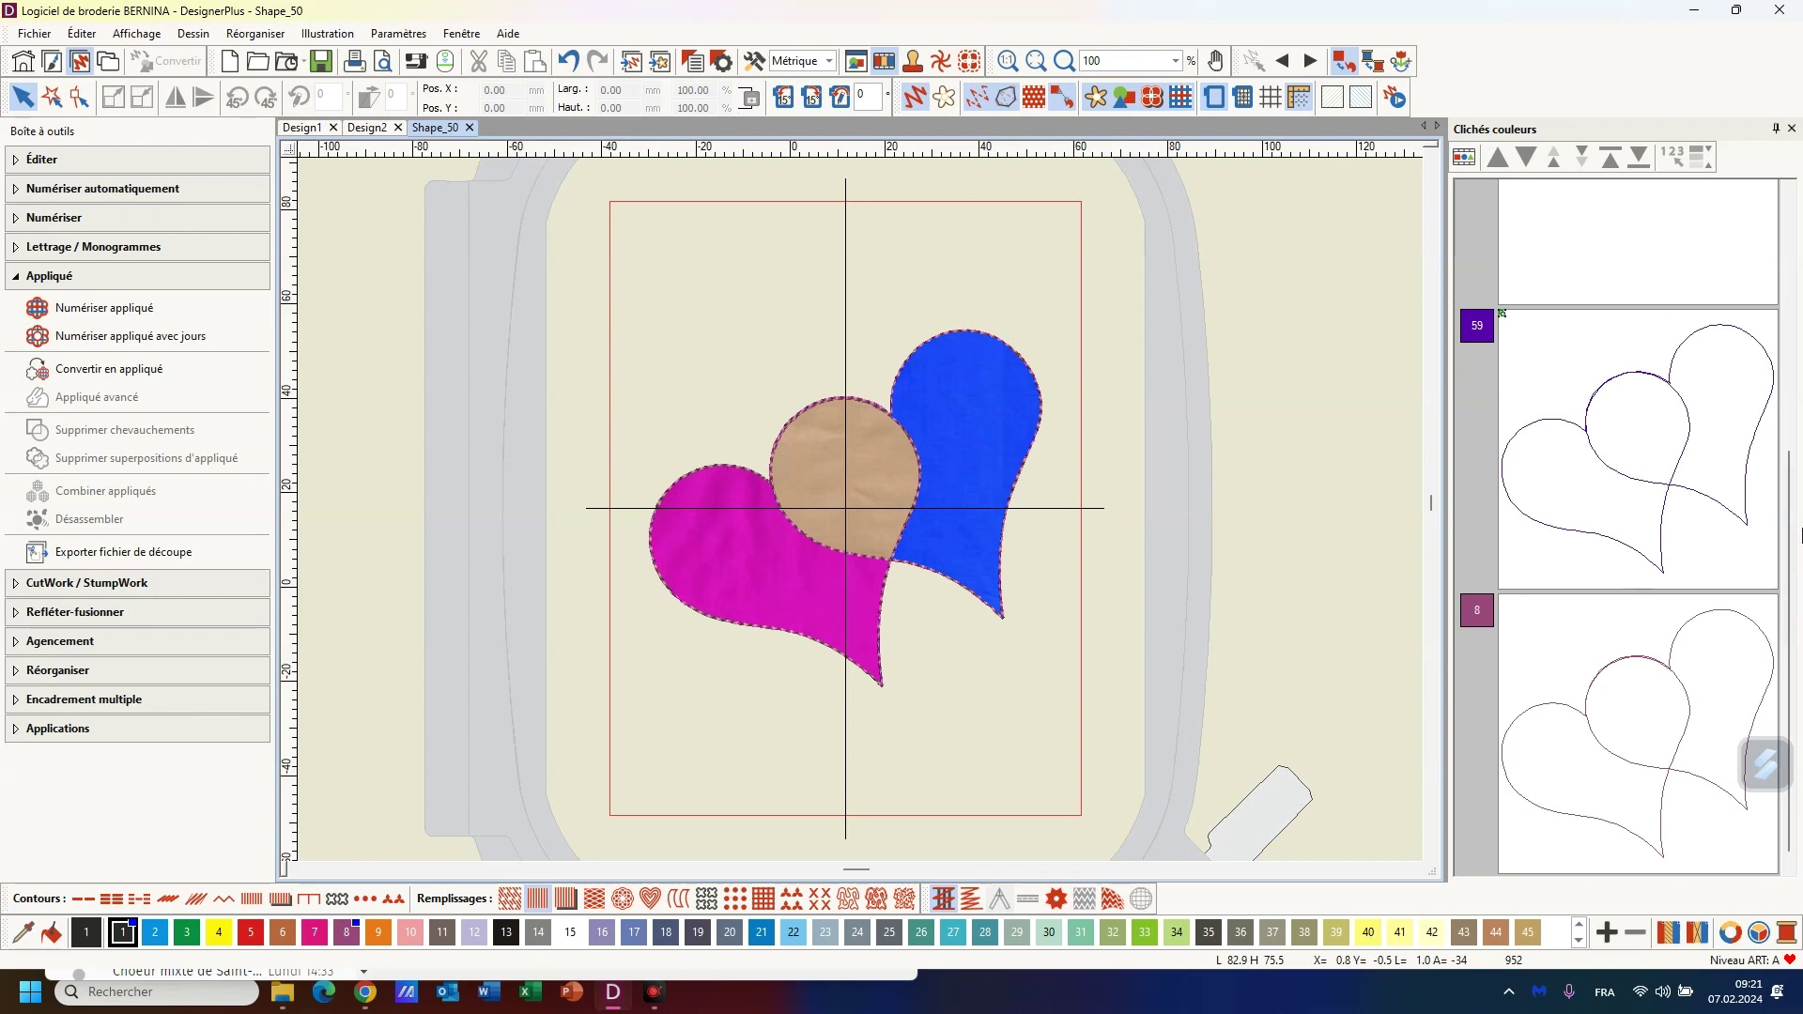
# Try a satin outline on the color 8 heart outline, inspect it at 200% zoom, and undo it
pyautogui.click(1606, 745)
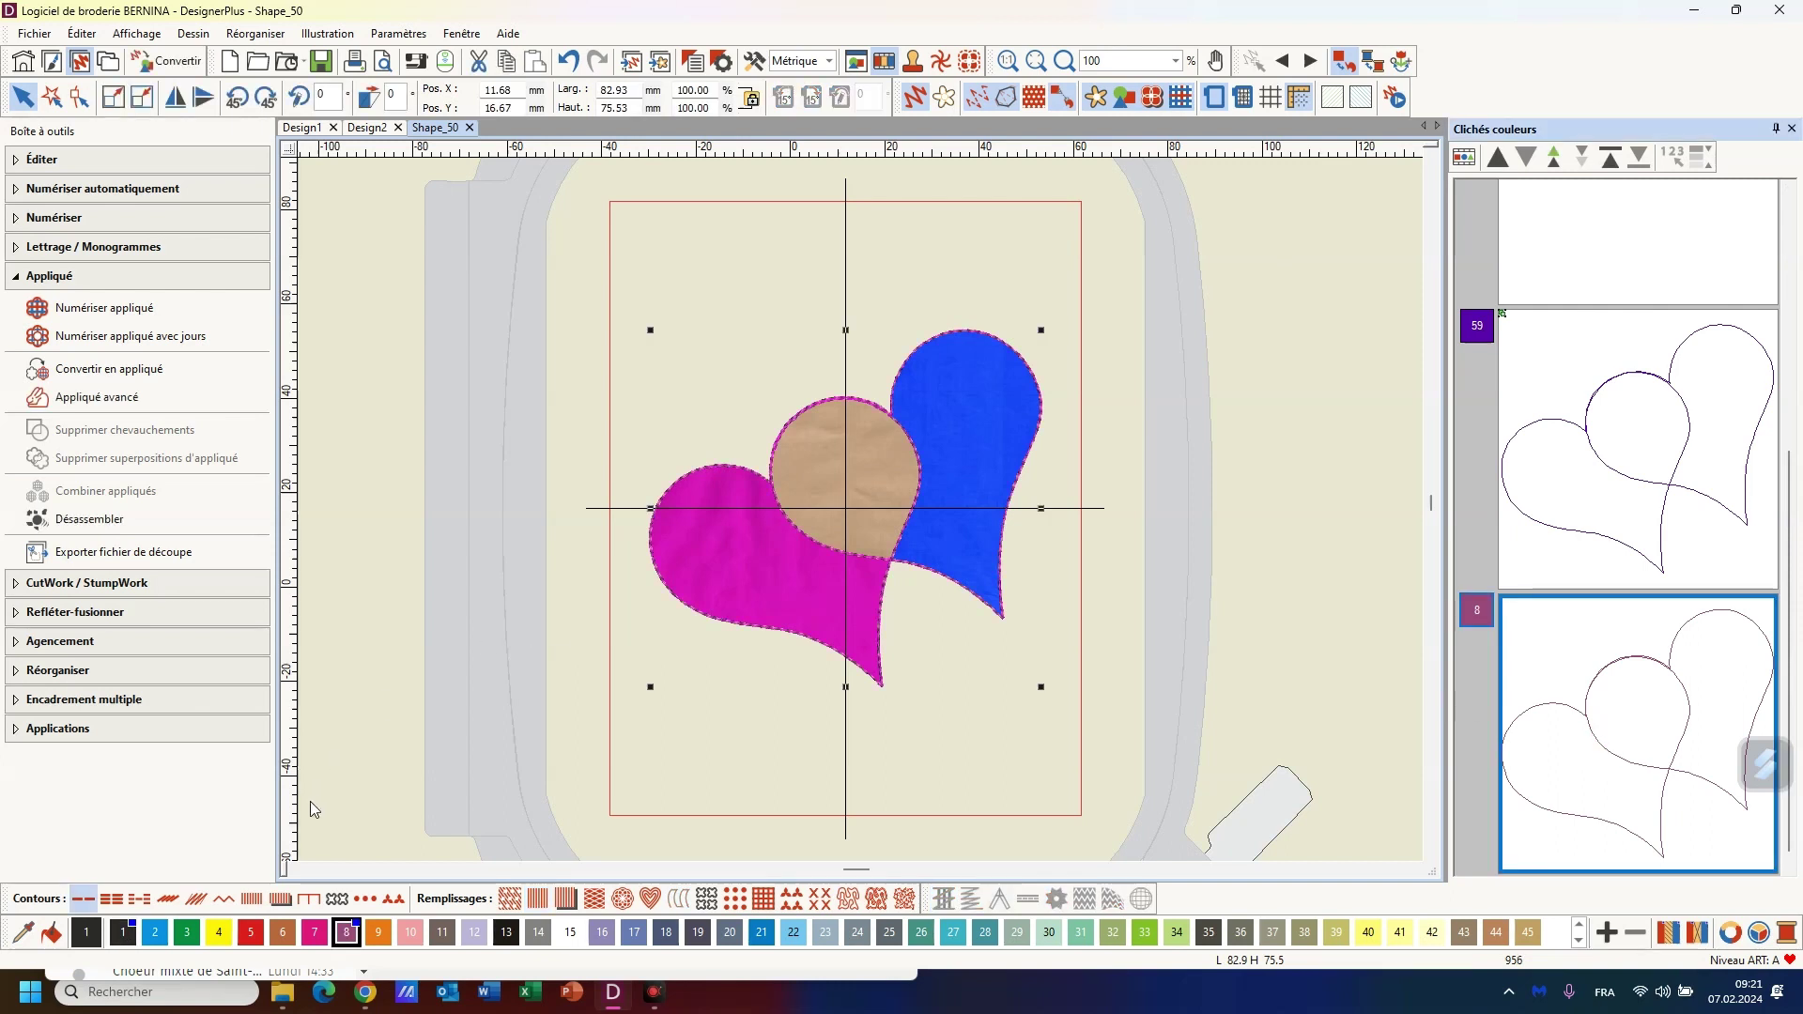
pyautogui.click(251, 898)
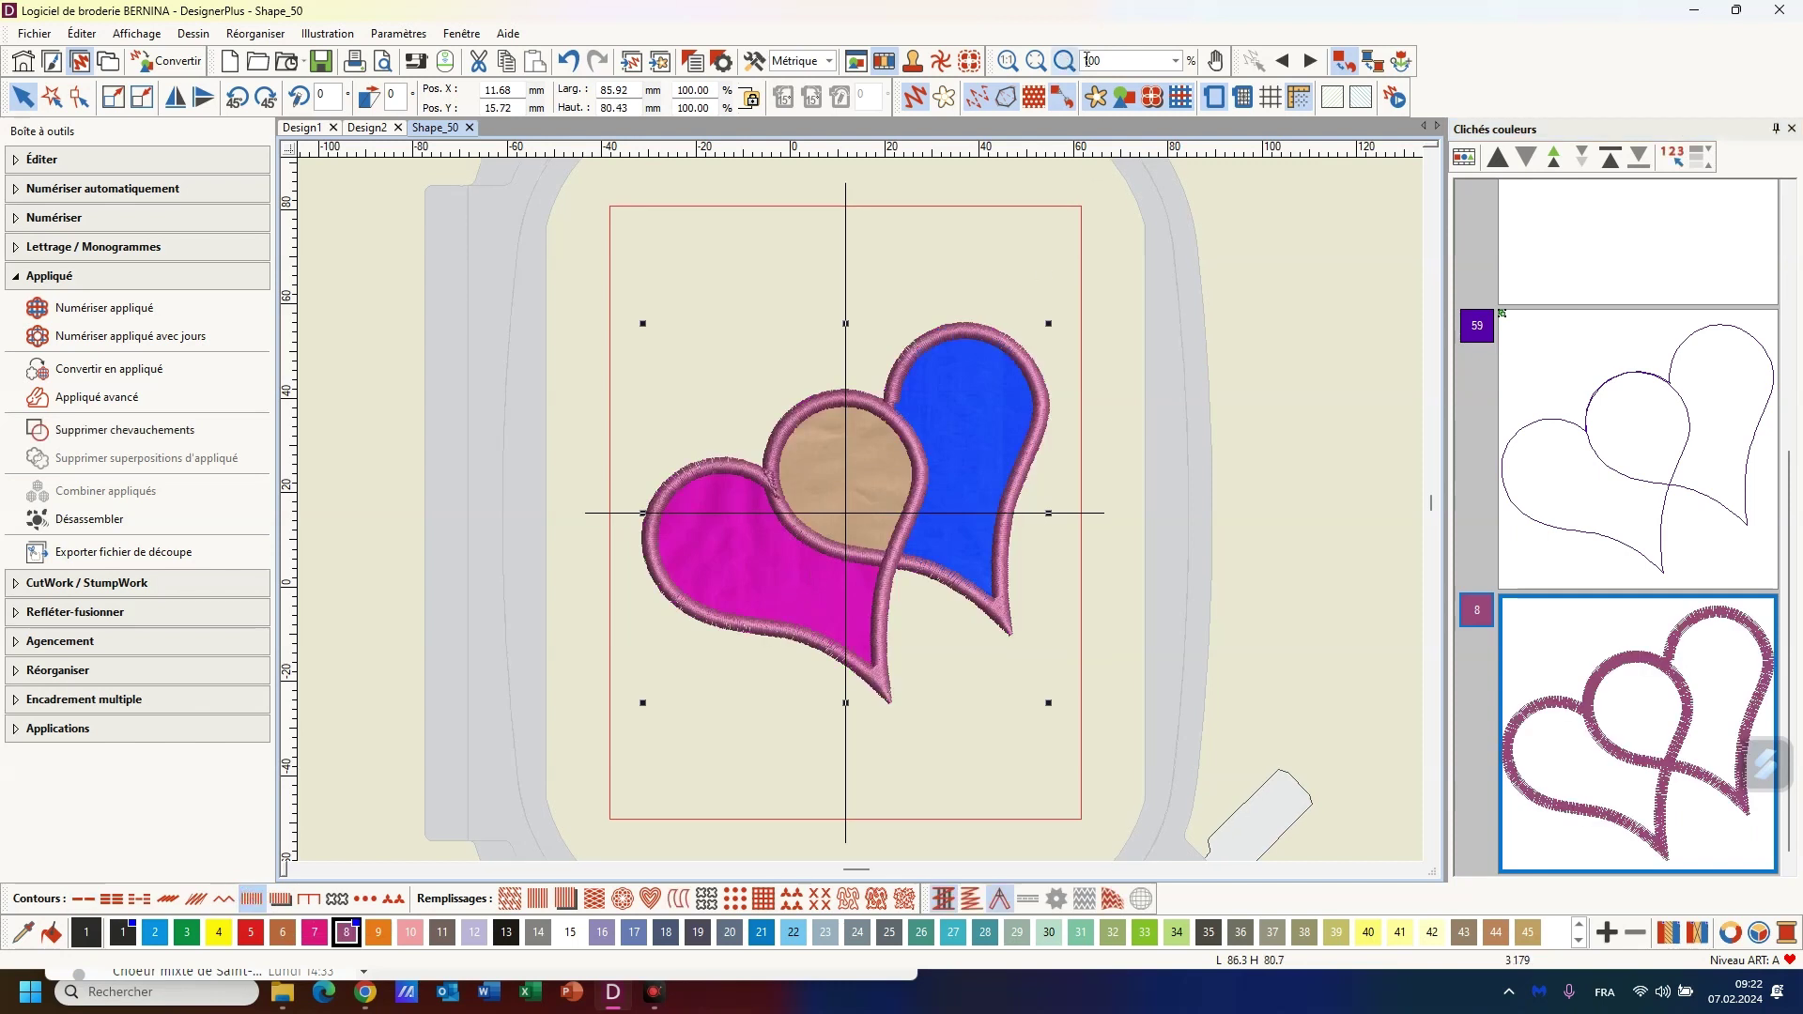
pyautogui.click(1180, 63)
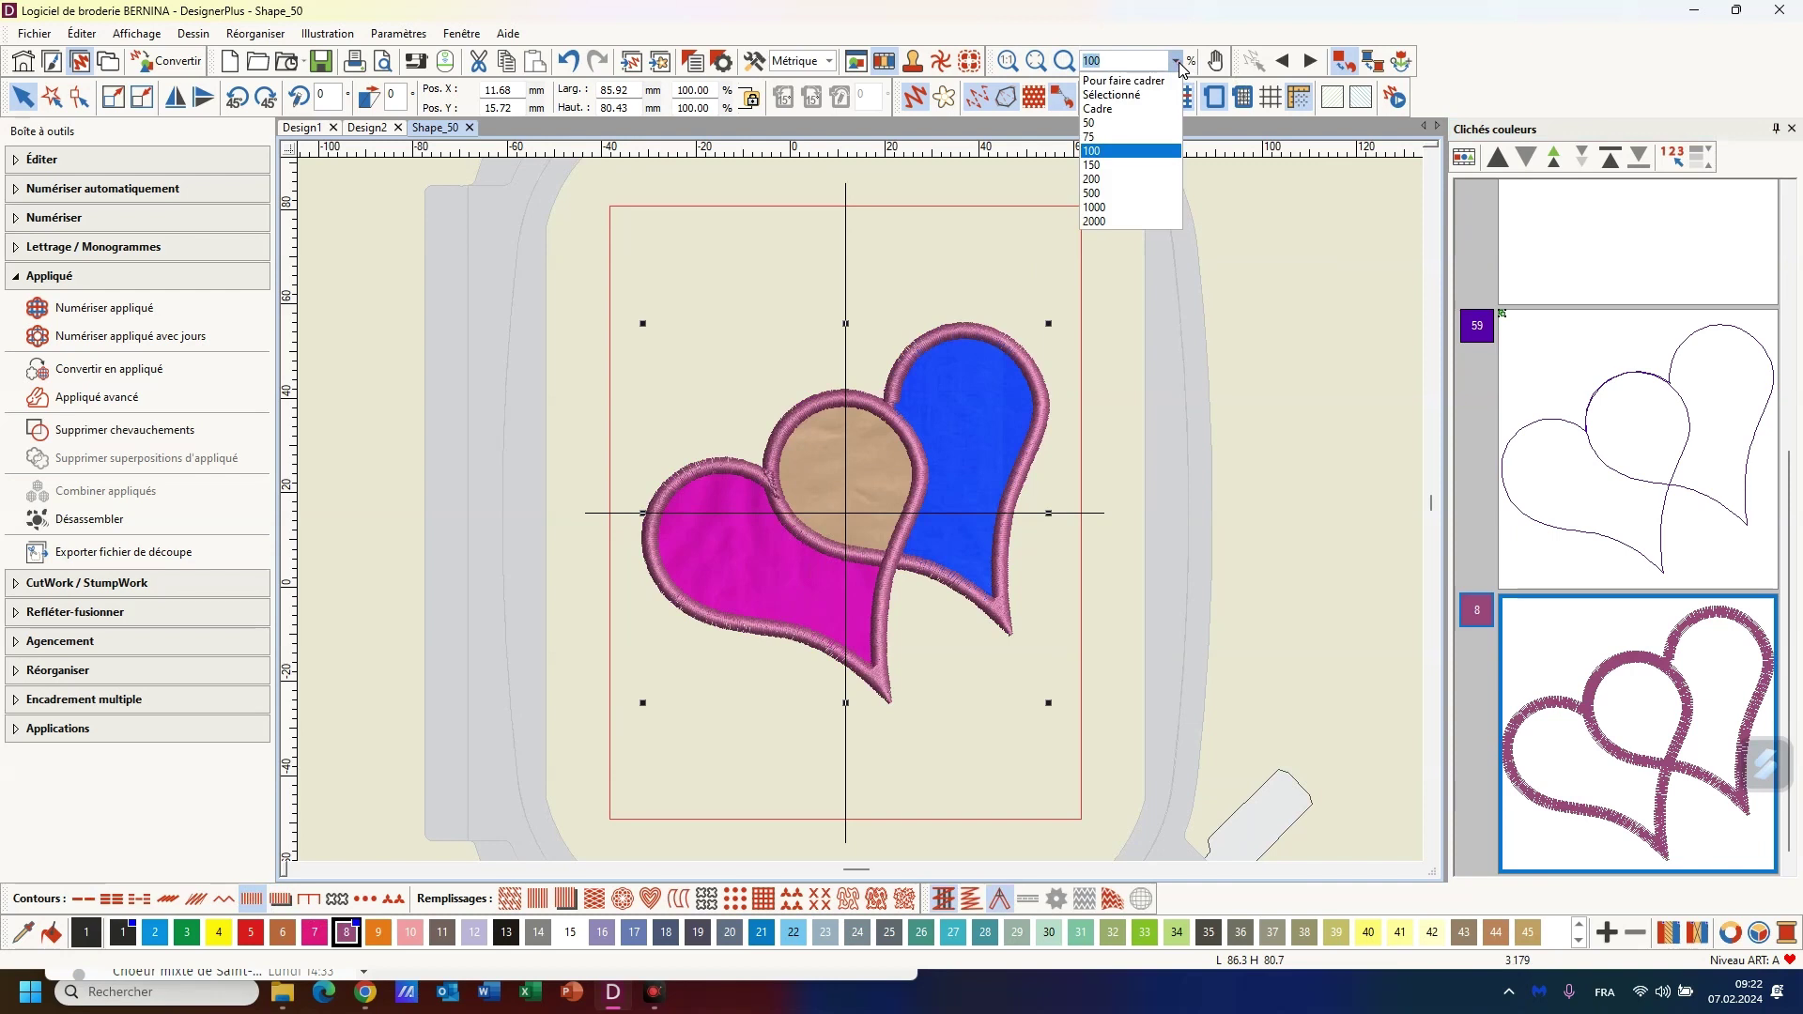
pyautogui.click(1130, 179)
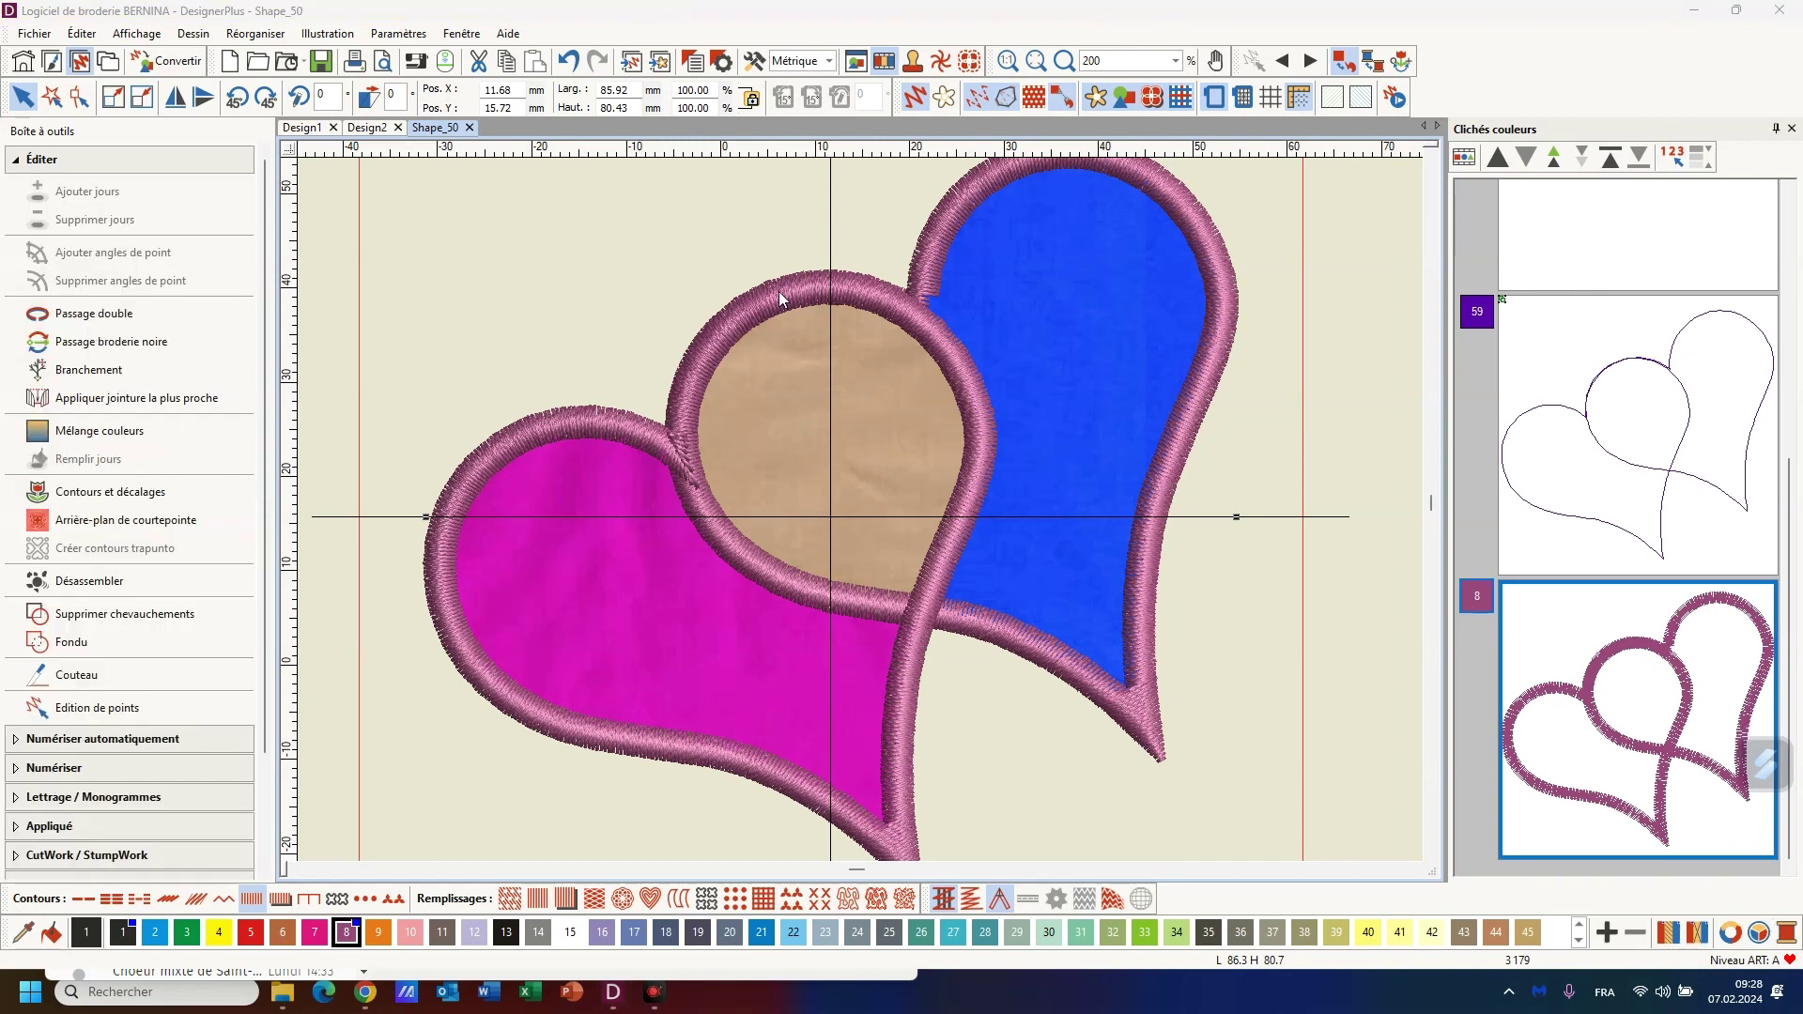
pyautogui.click(569, 62)
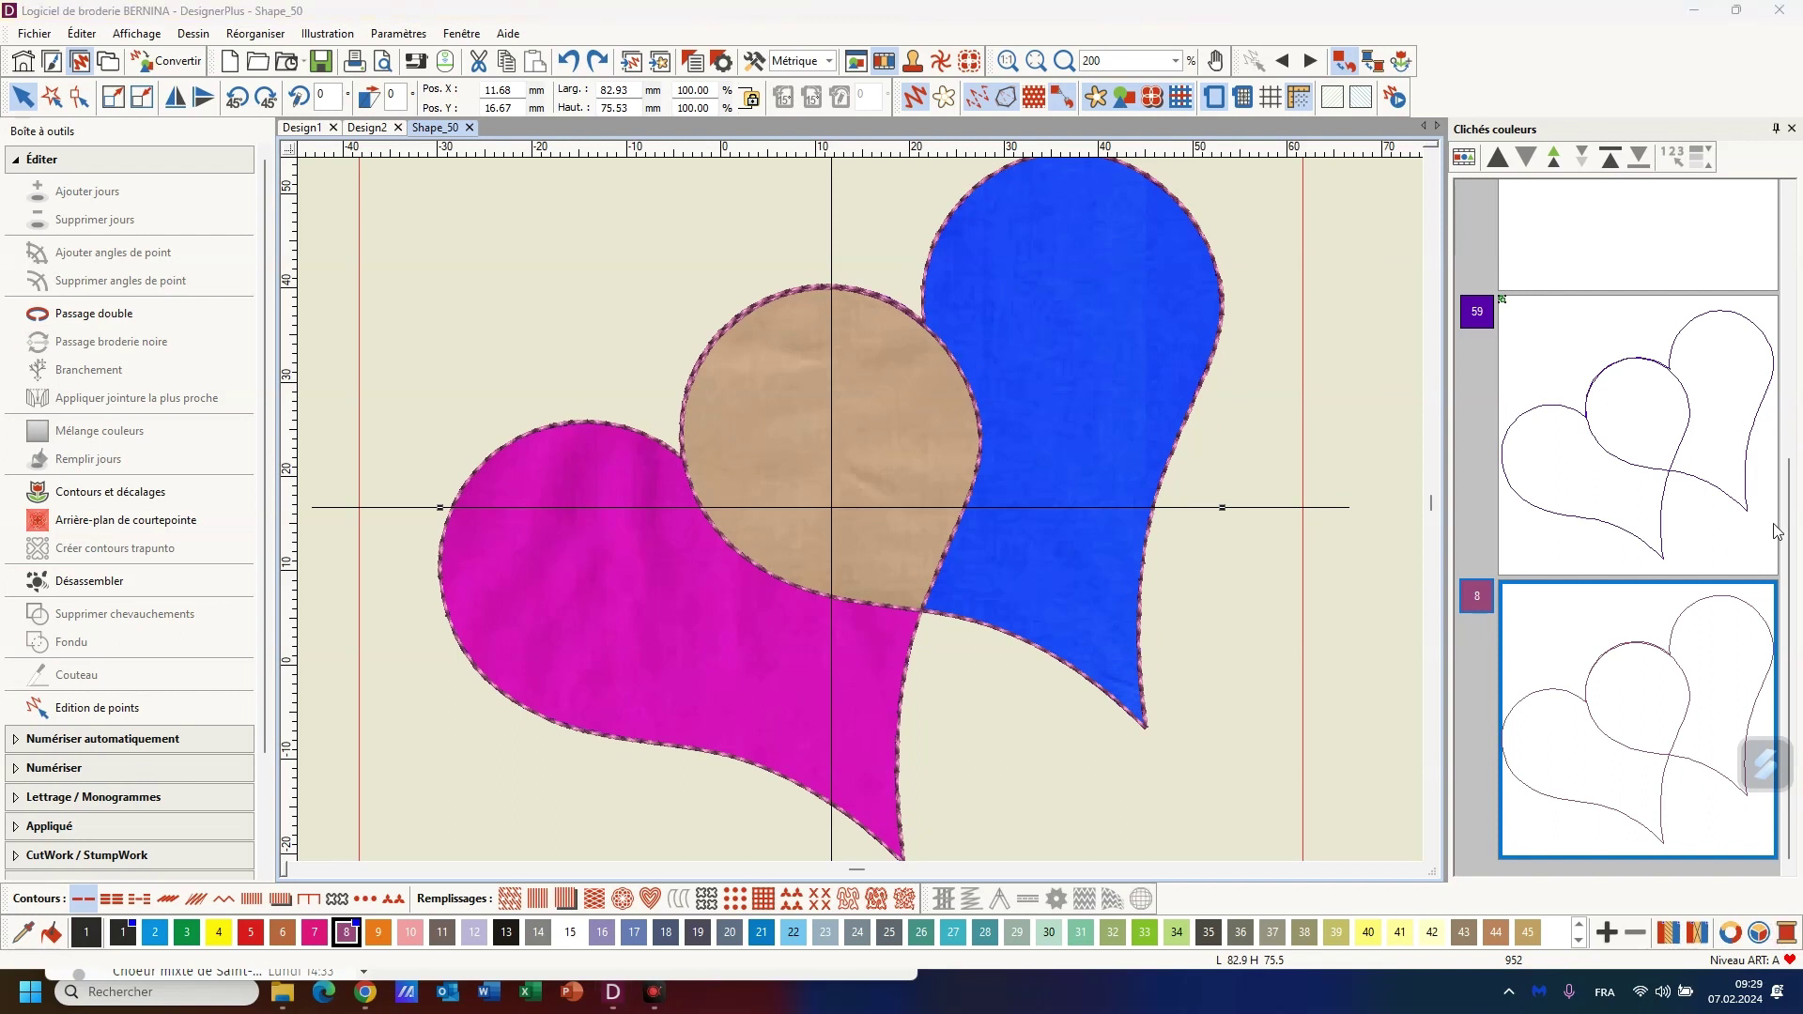
# Ungroup the appliqué components, starting from the color 57 outline at the beginning of the color film
pyautogui.scroll(3, 1760, 238)
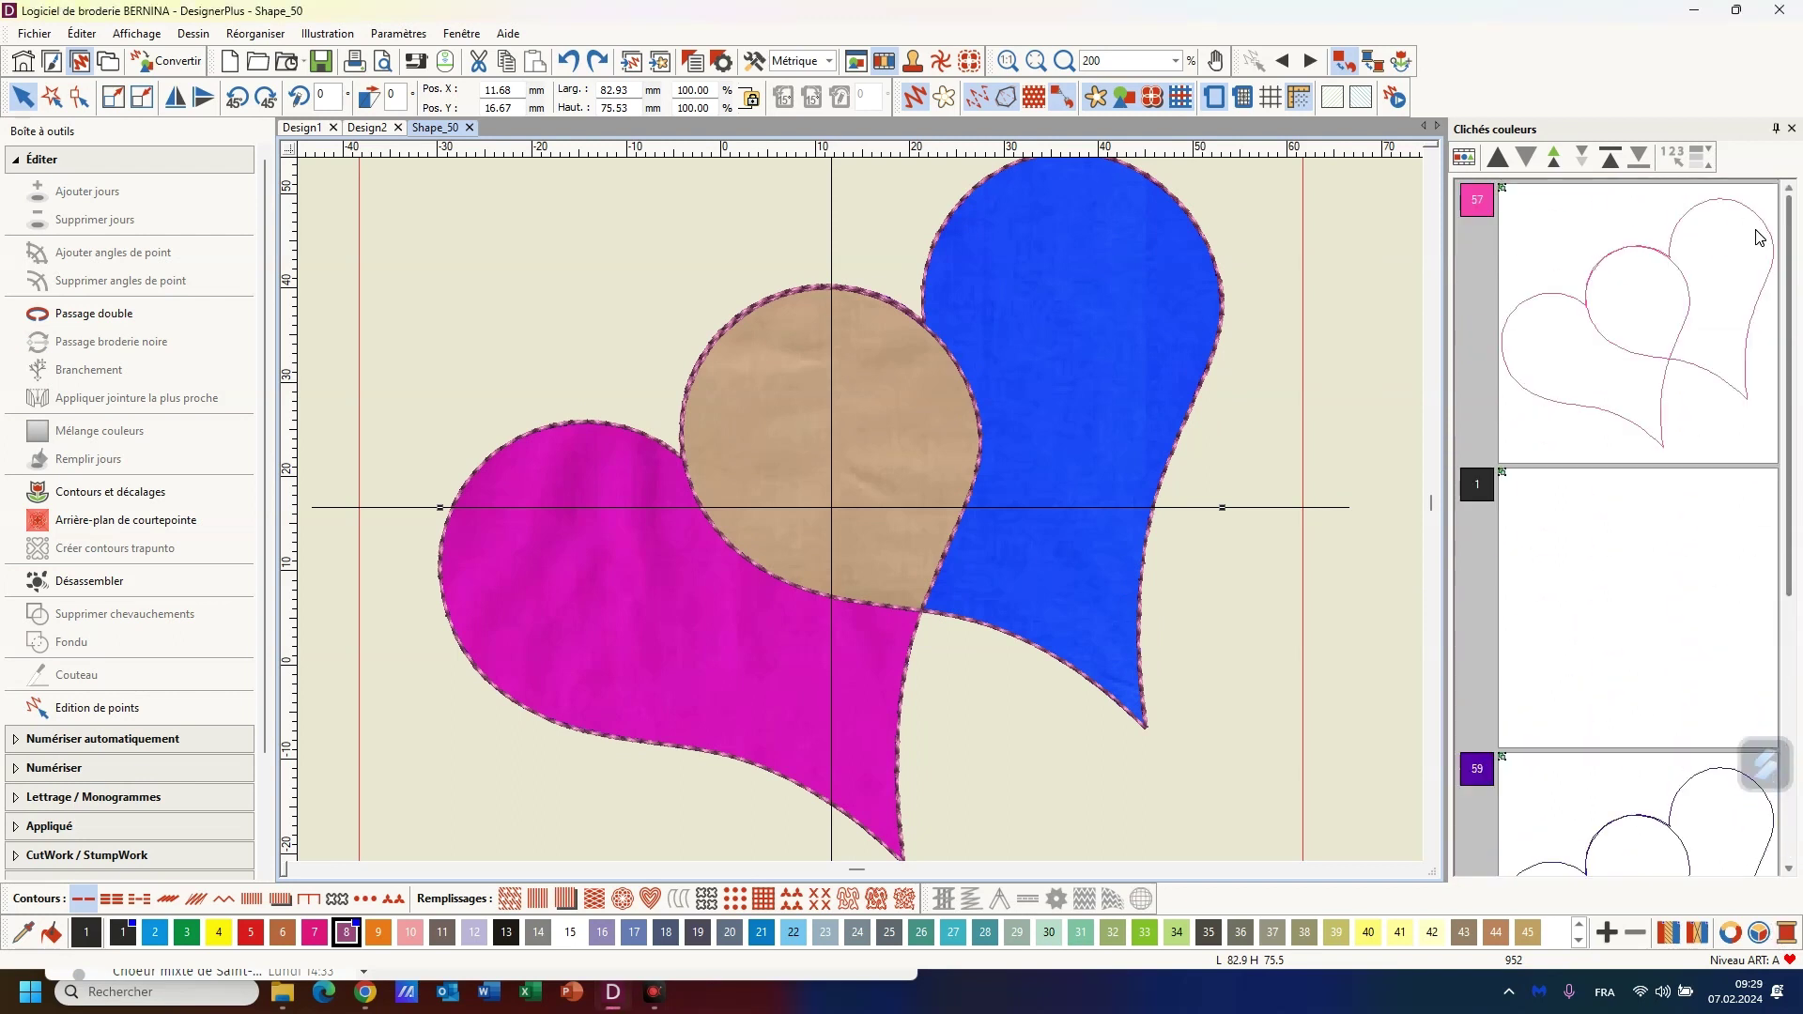
pyautogui.click(1678, 340)
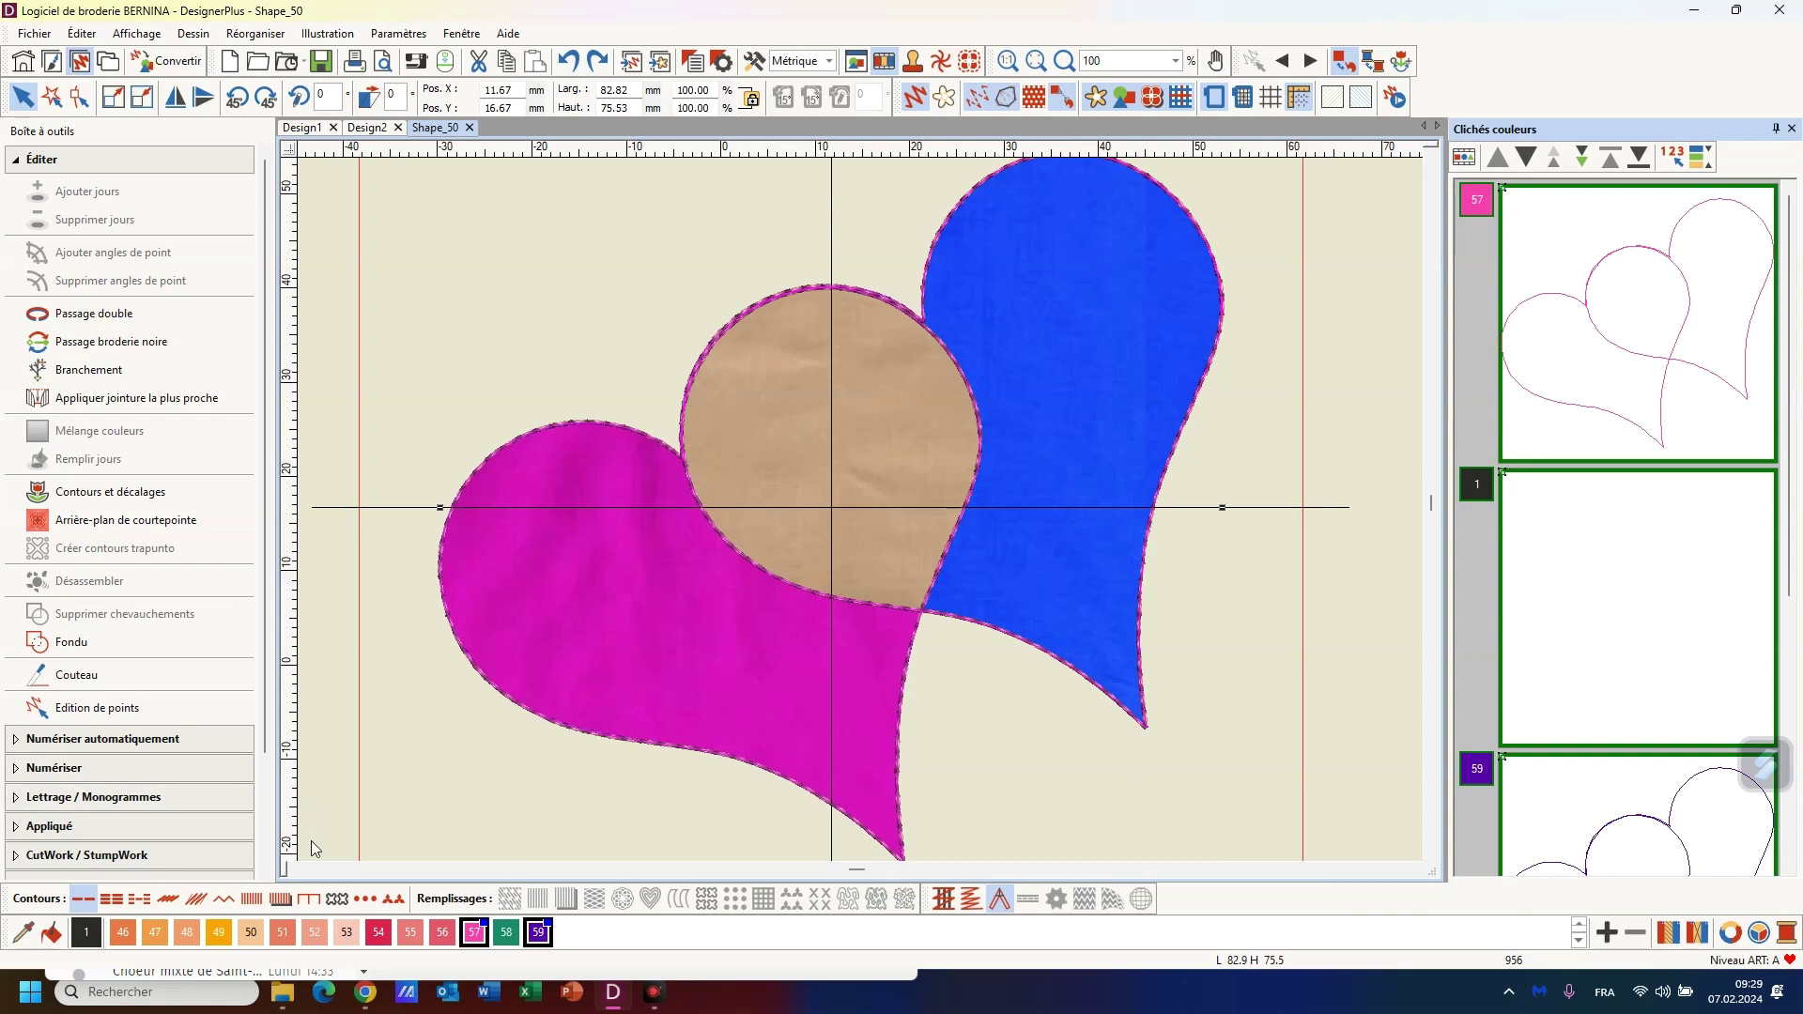
pyautogui.click(266, 869)
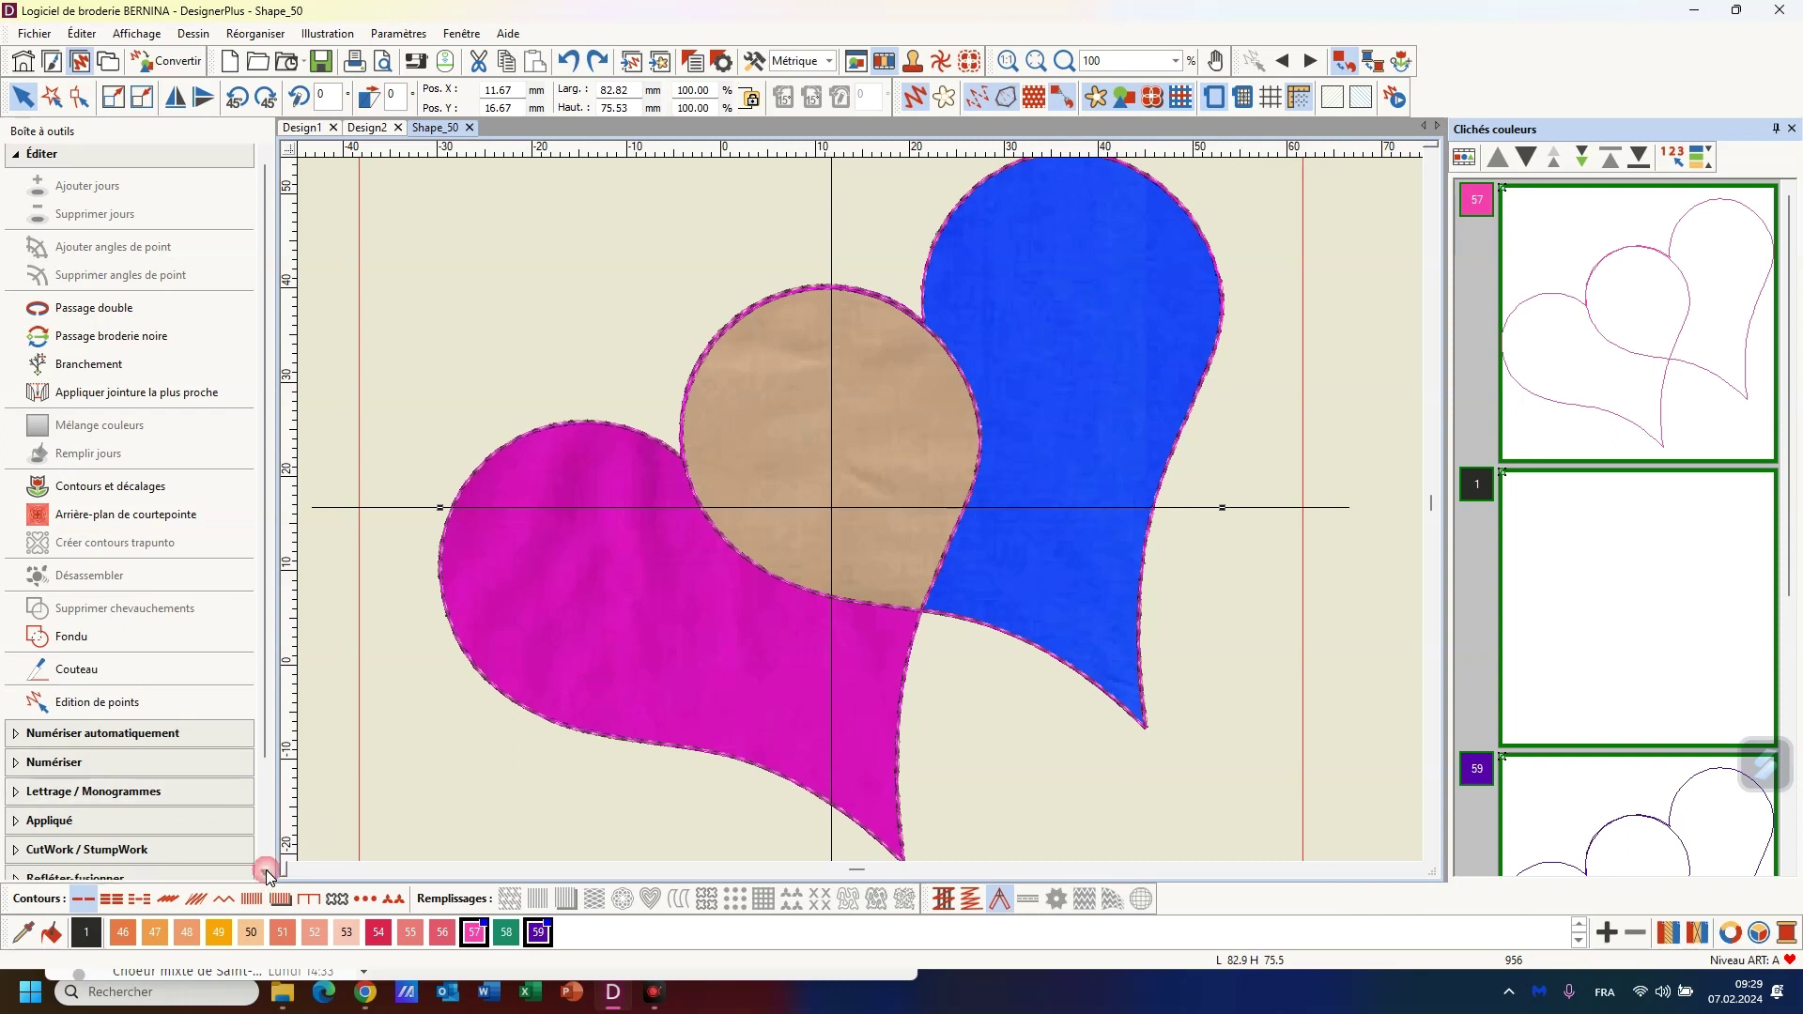
pyautogui.moveTo(267, 876); pyautogui.dragTo(267, 875)
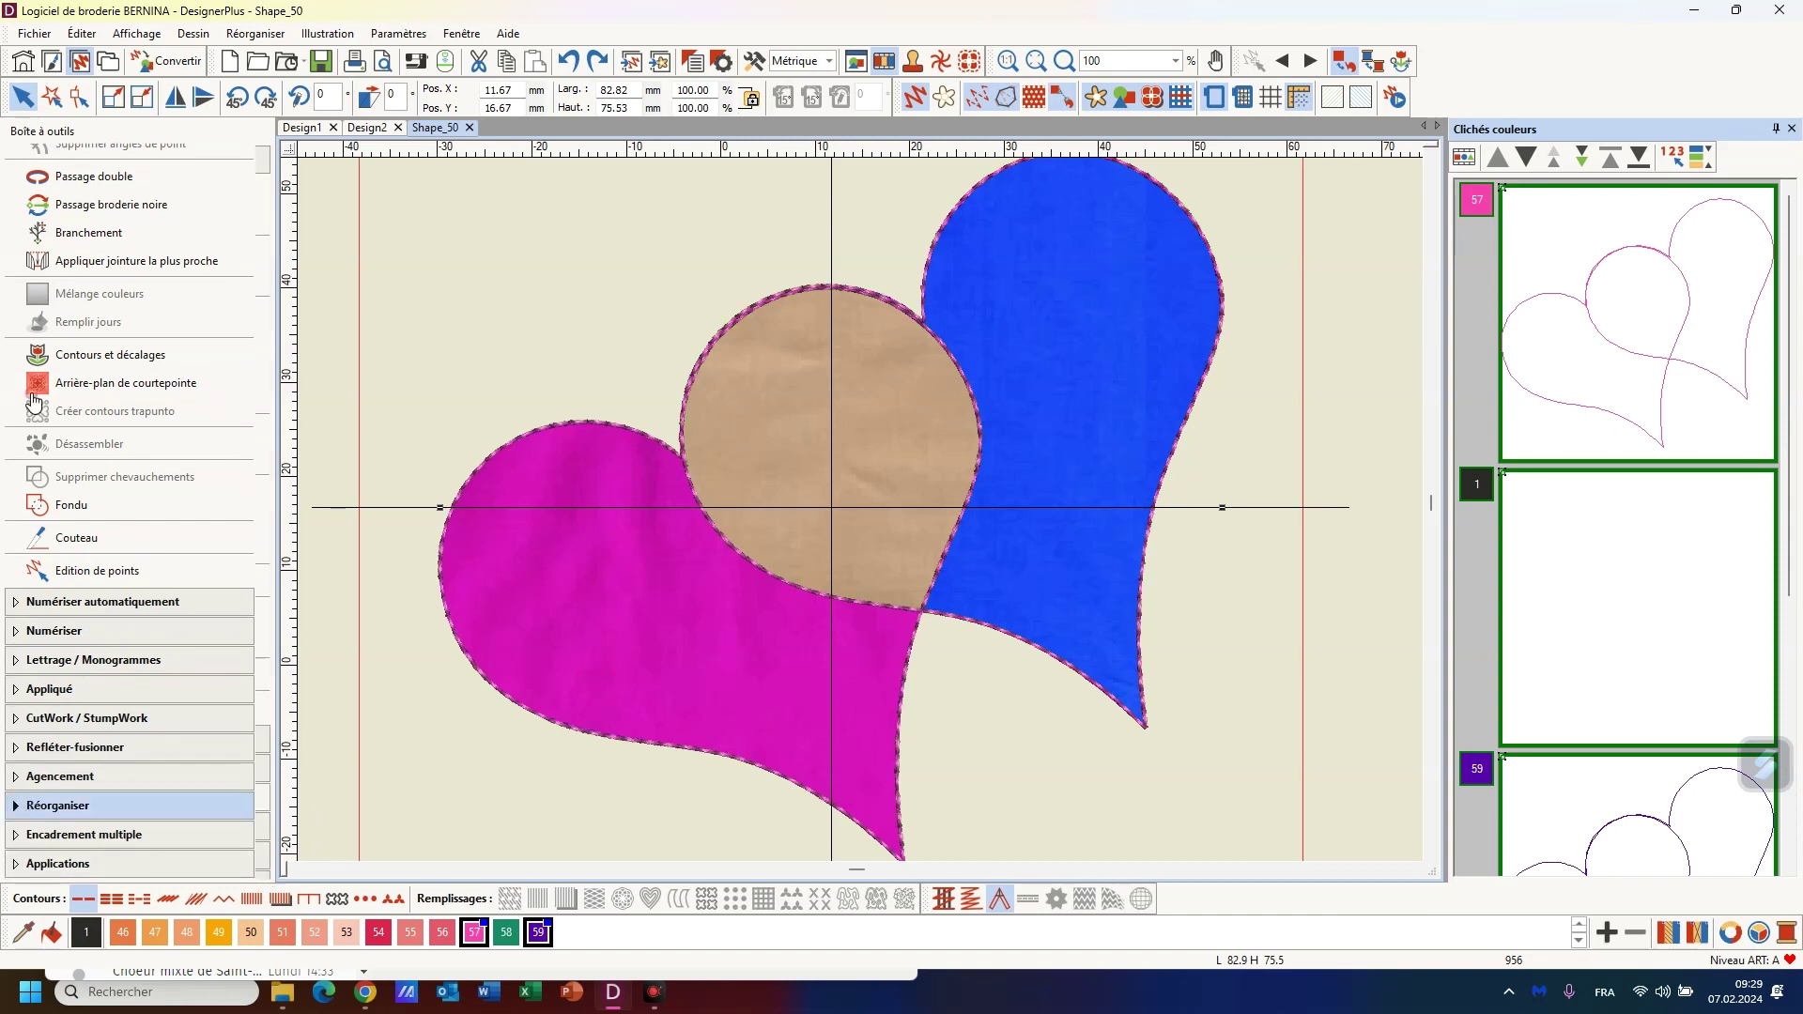
pyautogui.click(34, 805)
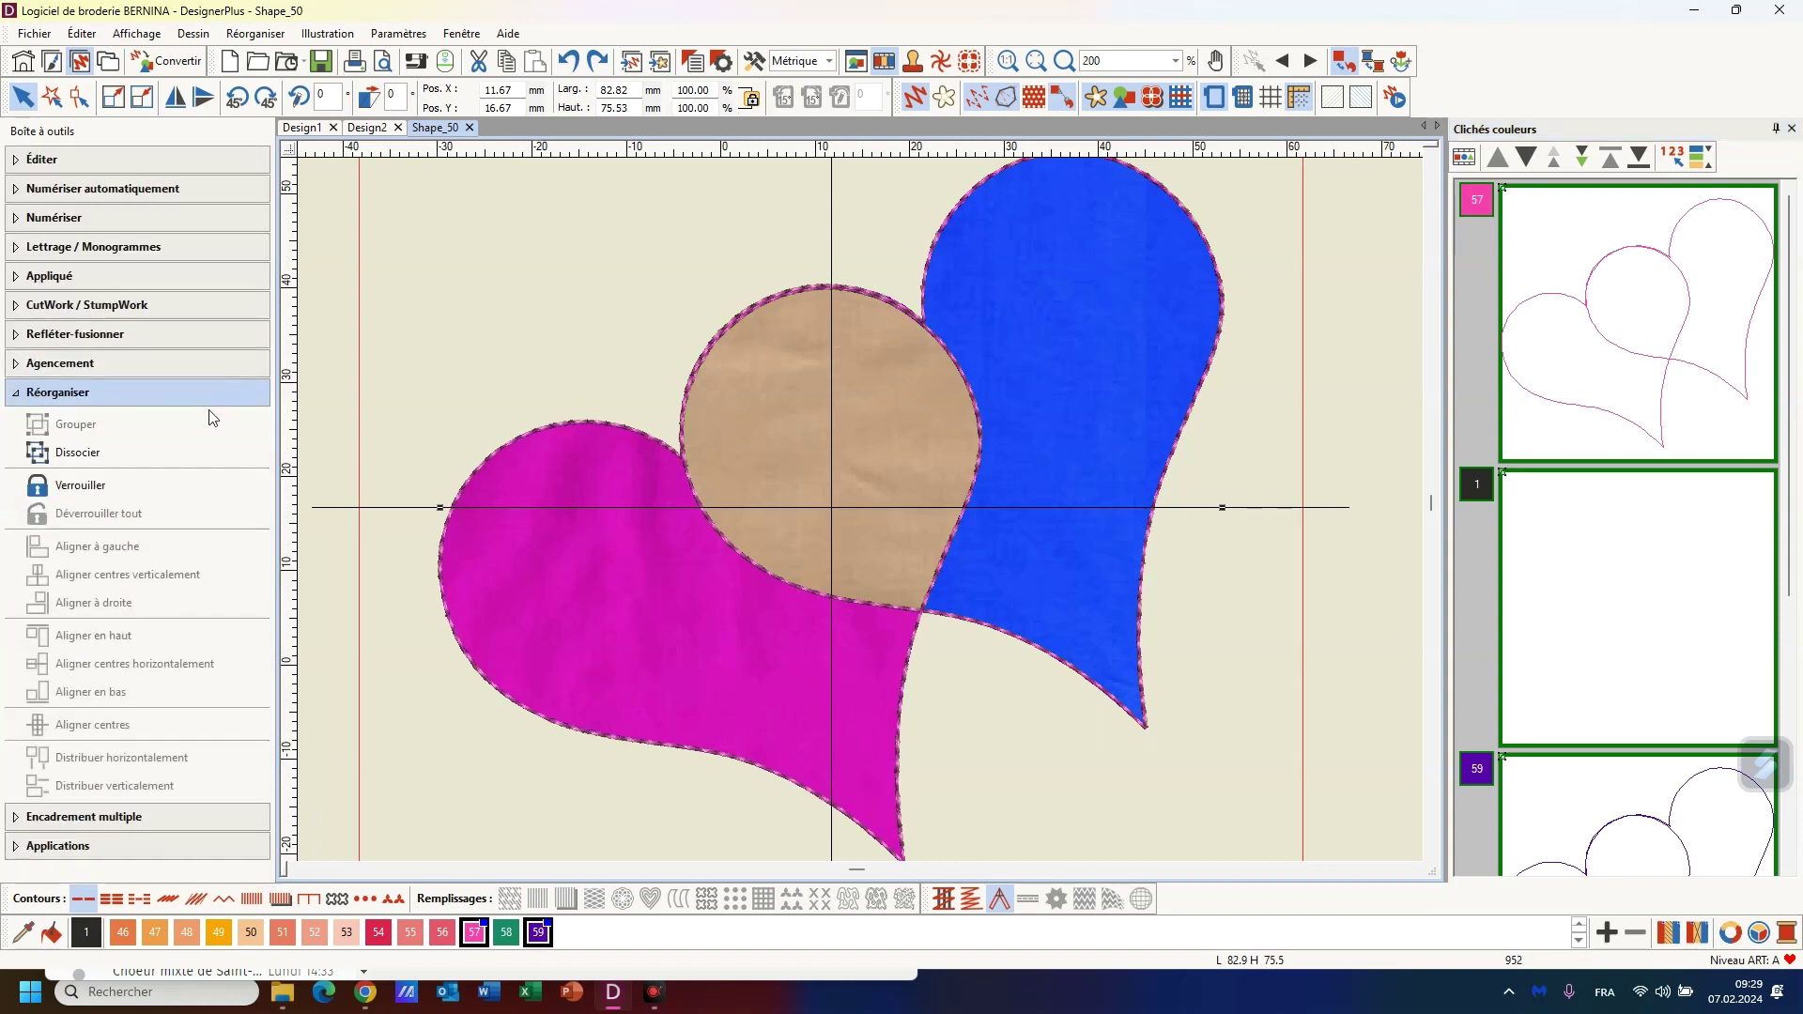
pyautogui.click(91, 459)
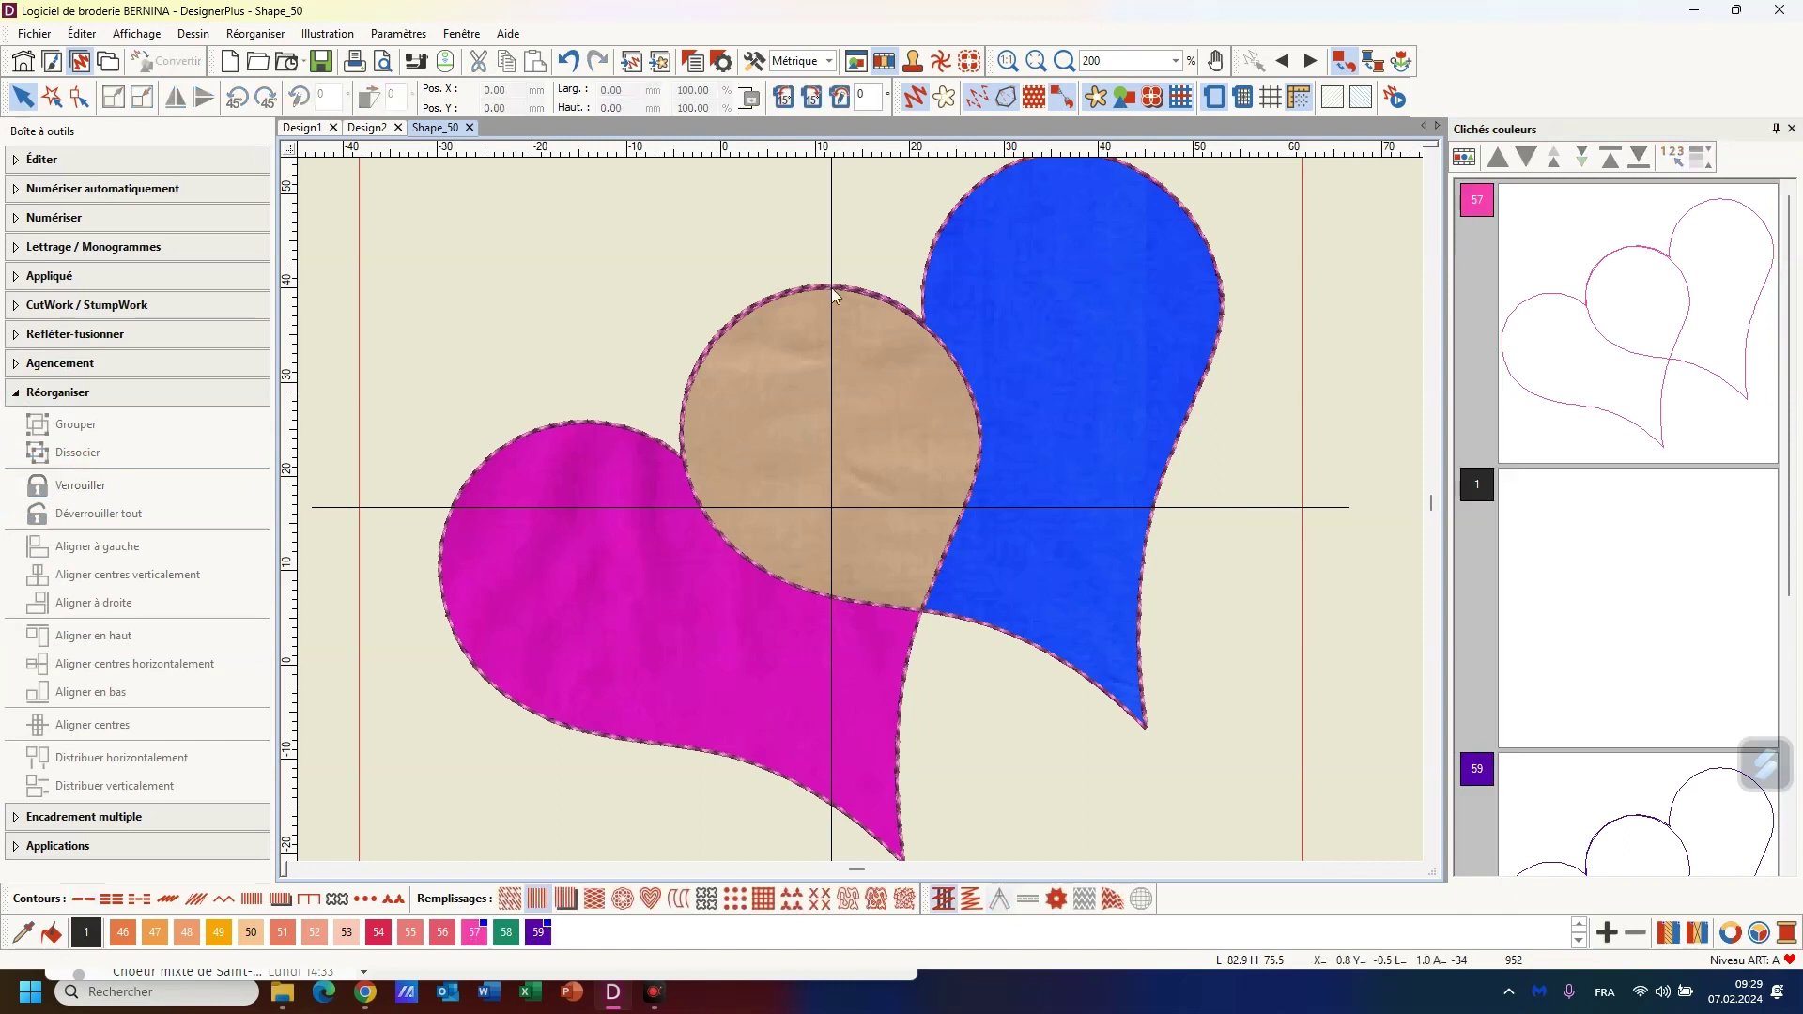
# Try a satin outline on the color 57 outline, placed last in the stitching sequence, and undo both changes
pyautogui.click(1543, 342)
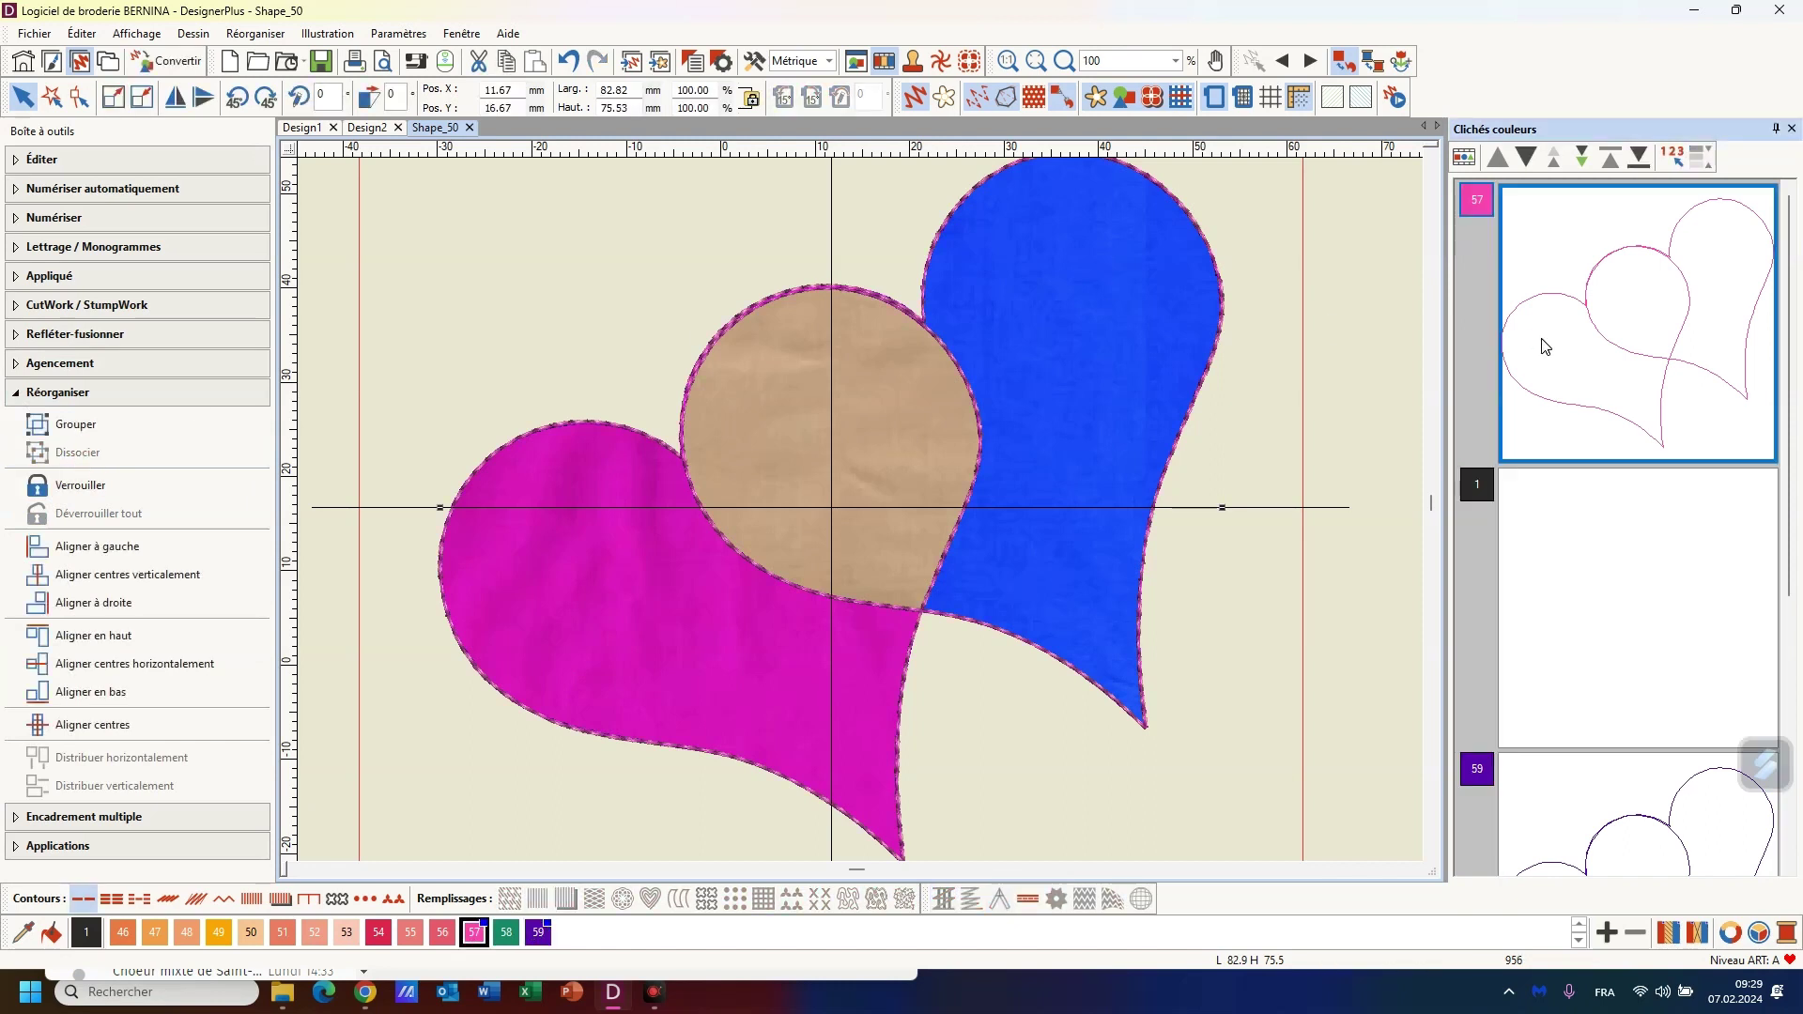
pyautogui.click(252, 898)
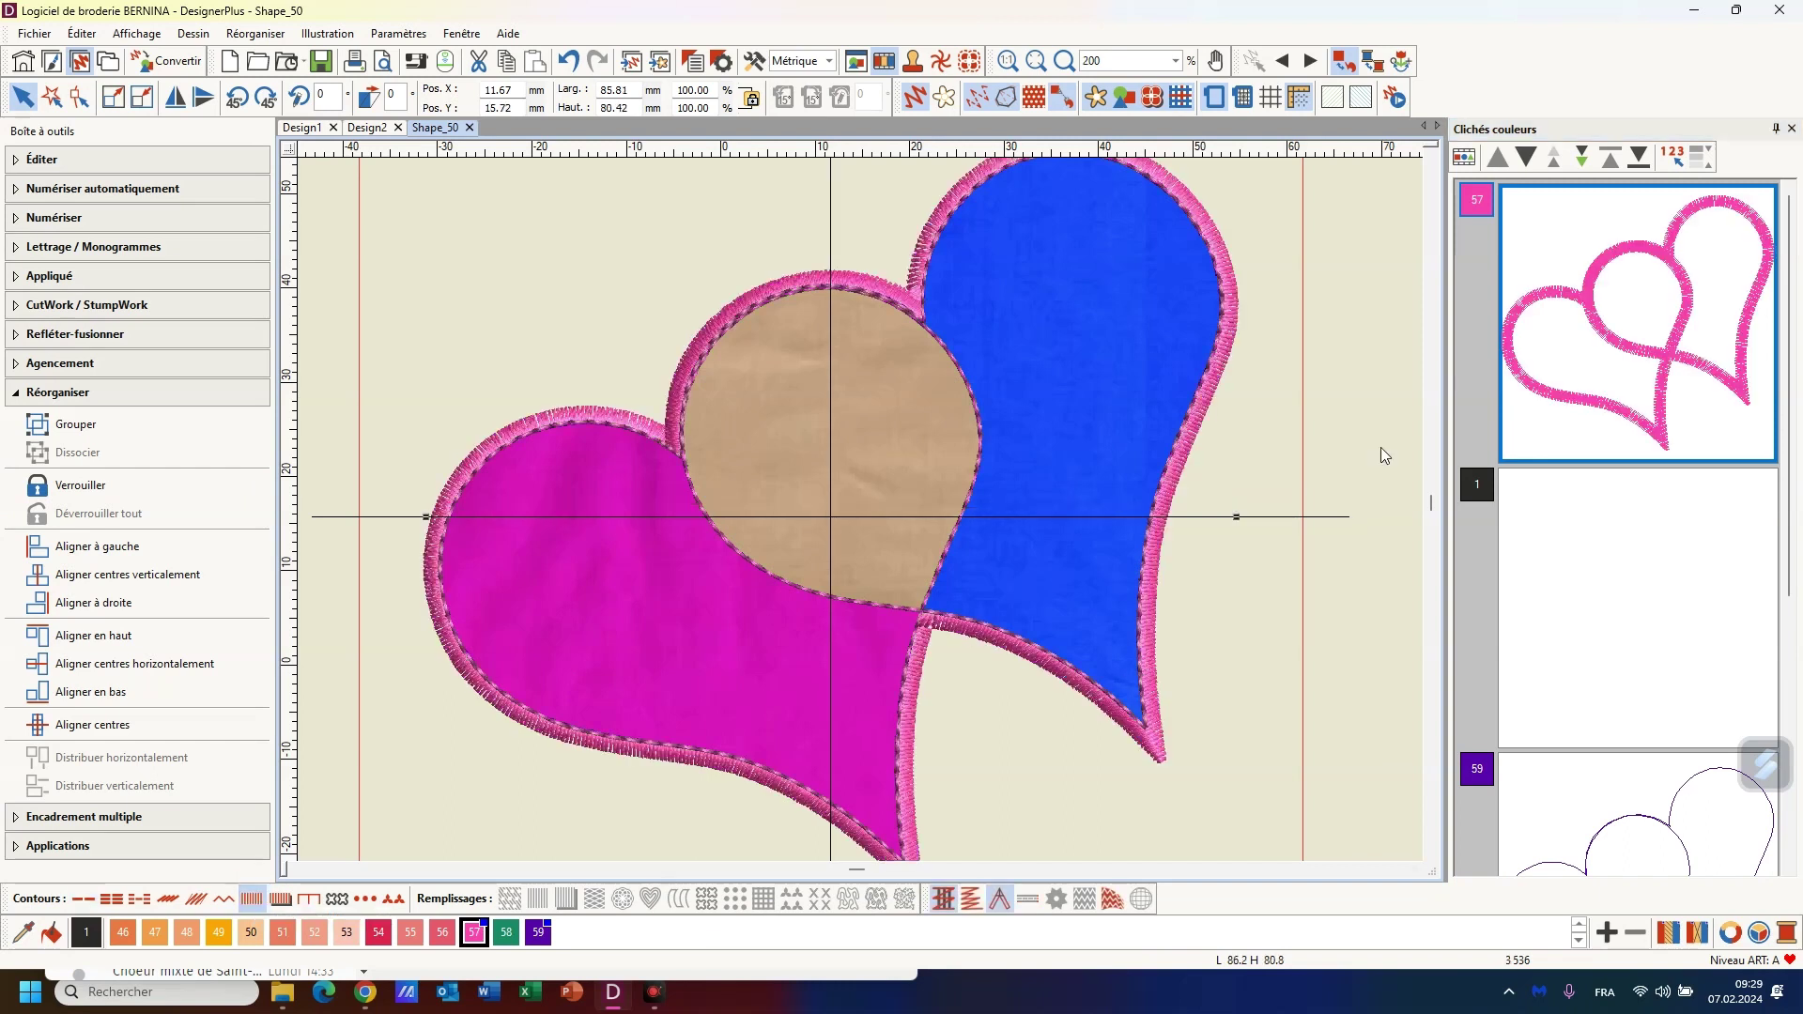
pyautogui.click(1644, 160)
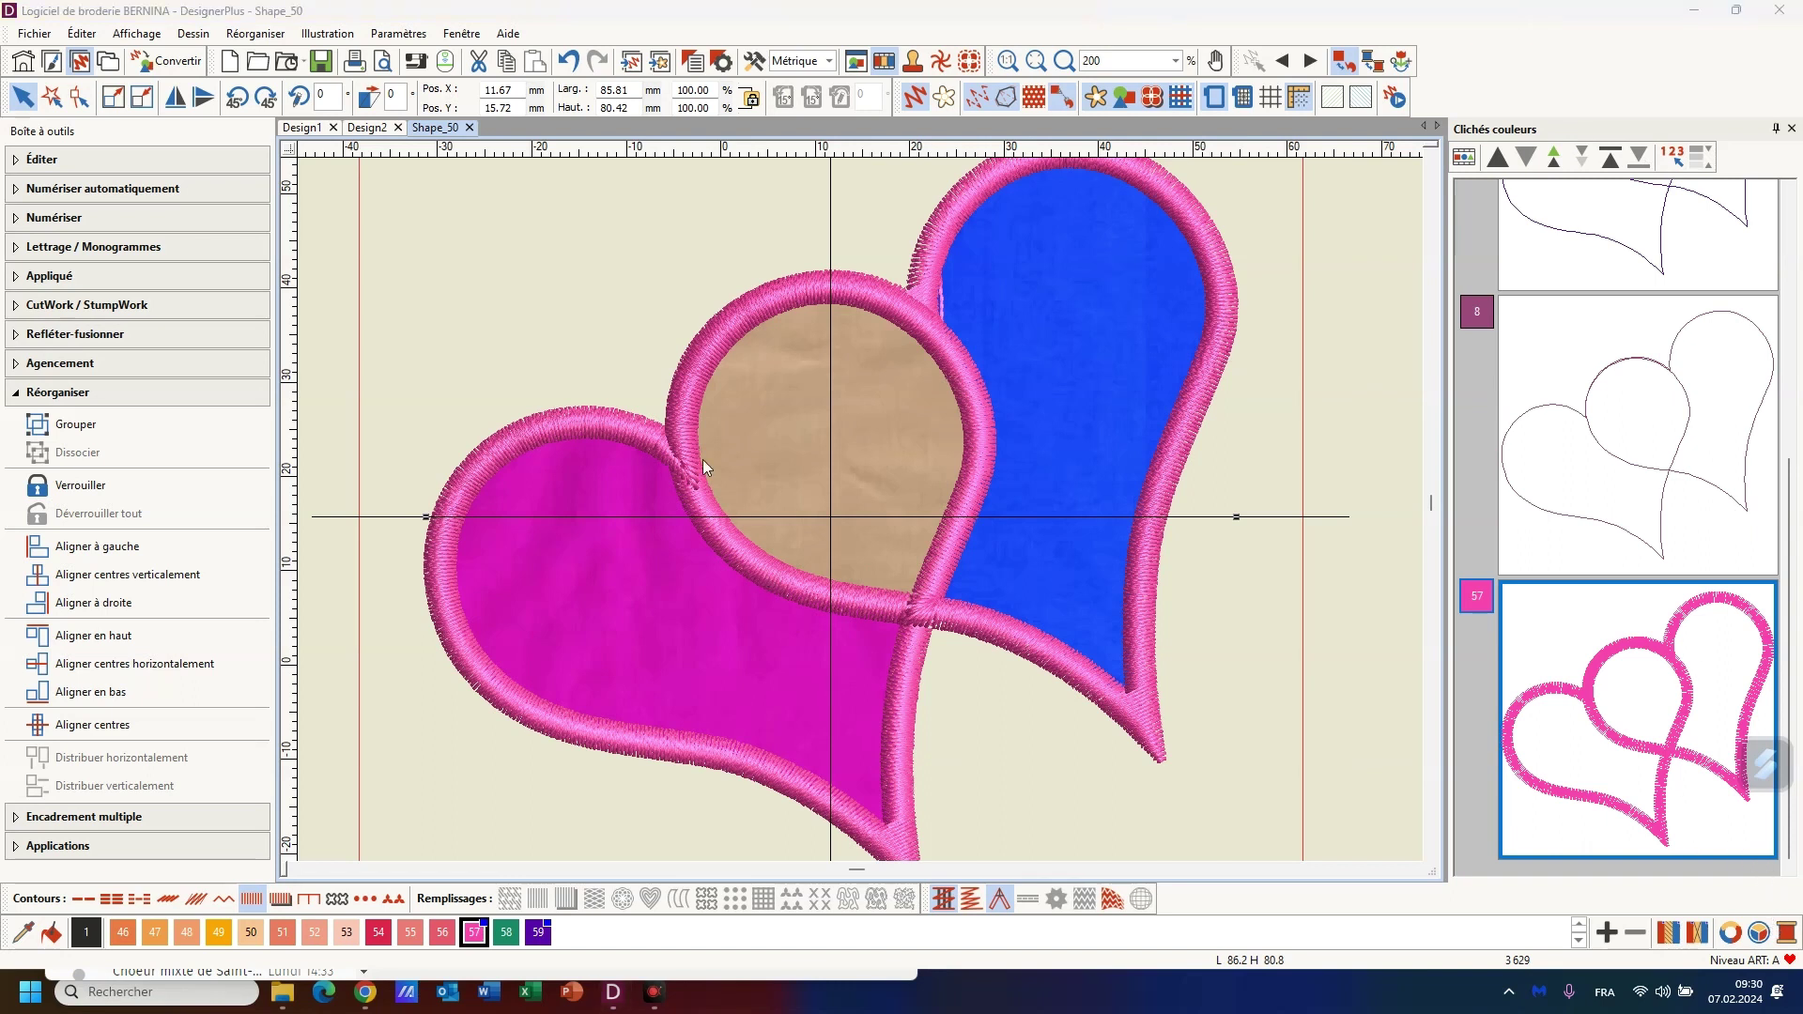
pyautogui.click(570, 62)
pyautogui.click(570, 62)
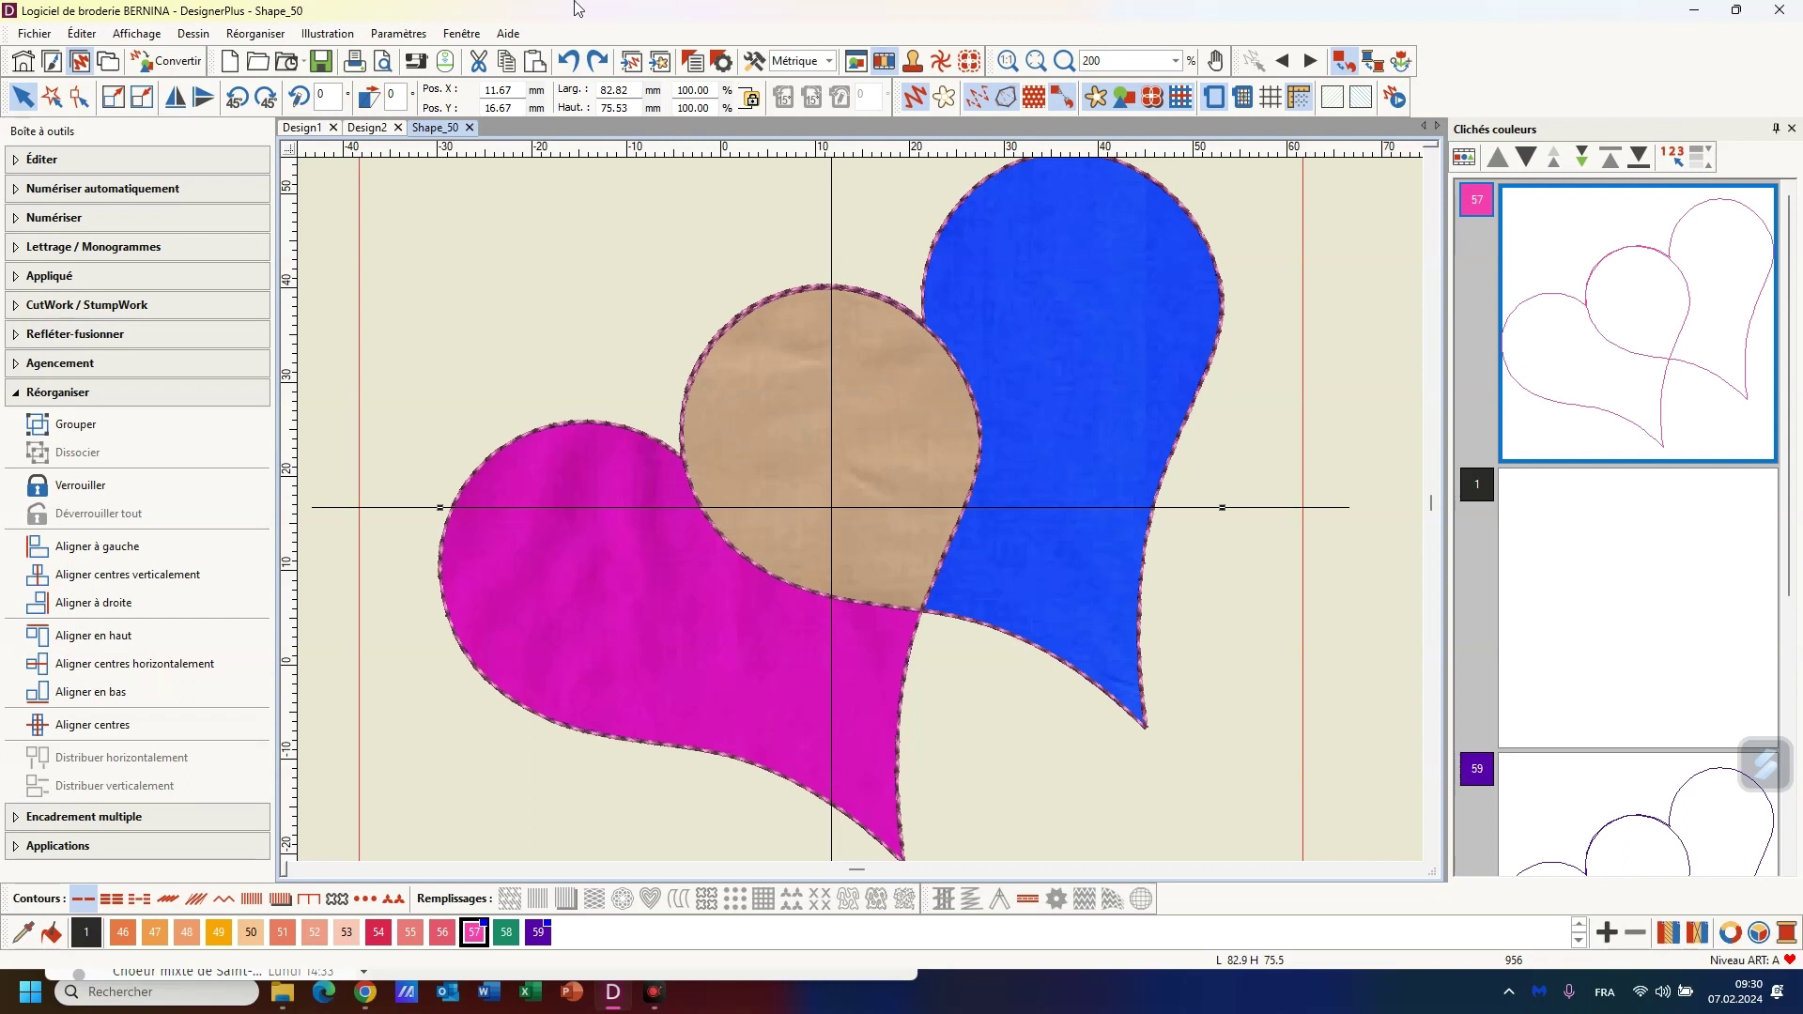
# Copy the color 57 heart outline into the empty Design1 document
pyautogui.click(303, 128)
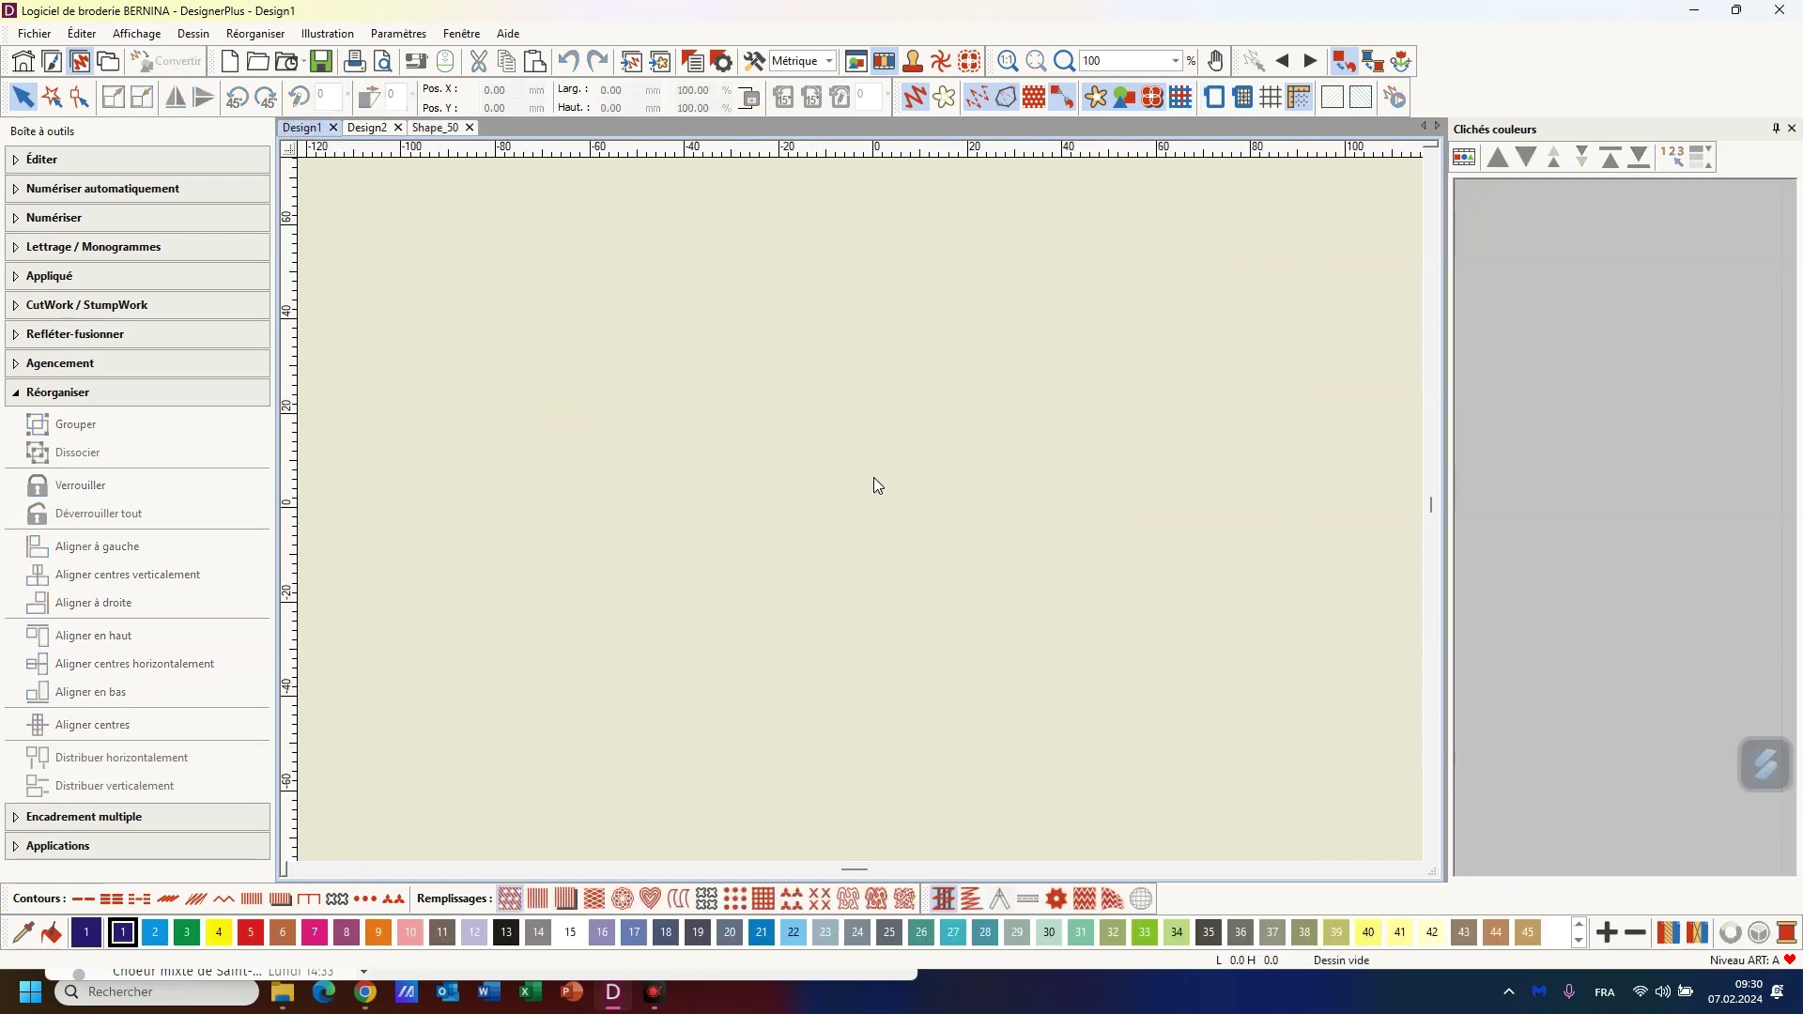
pyautogui.hotkey('ctrl', 'v')
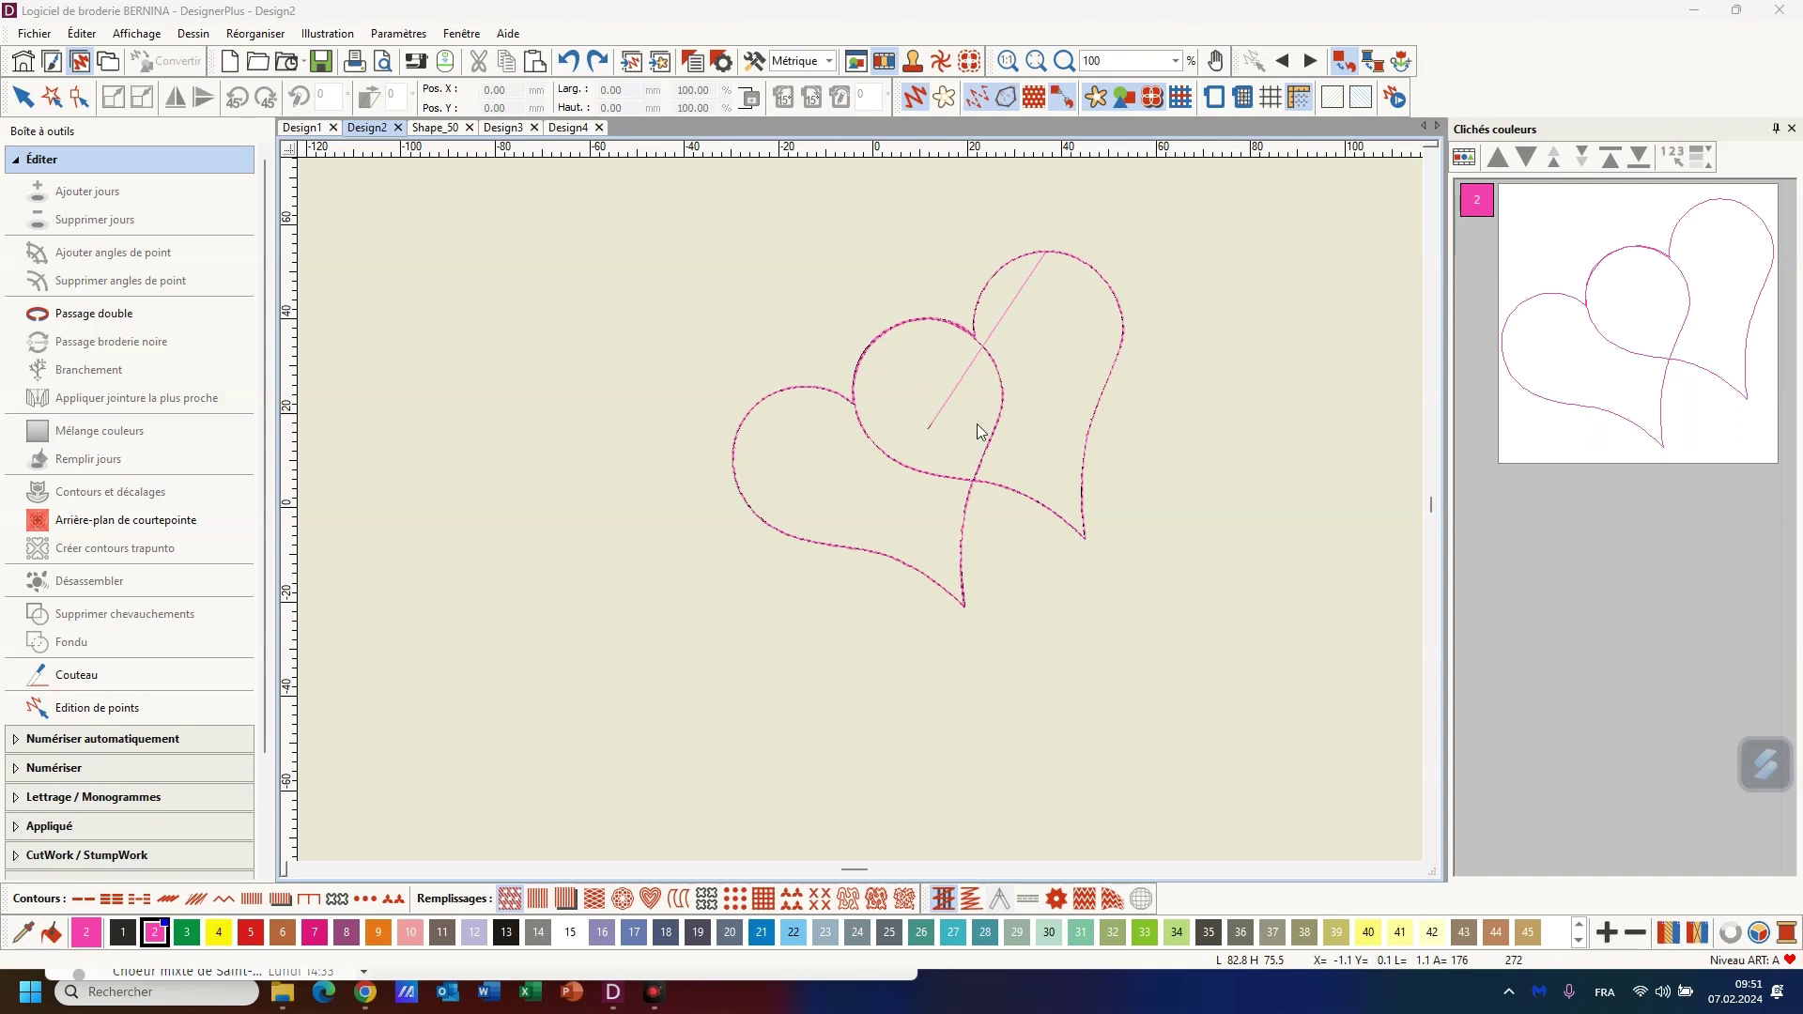
# Show the individual objects that make up the color 2 heart outline in Design2
pyautogui.click(1512, 346)
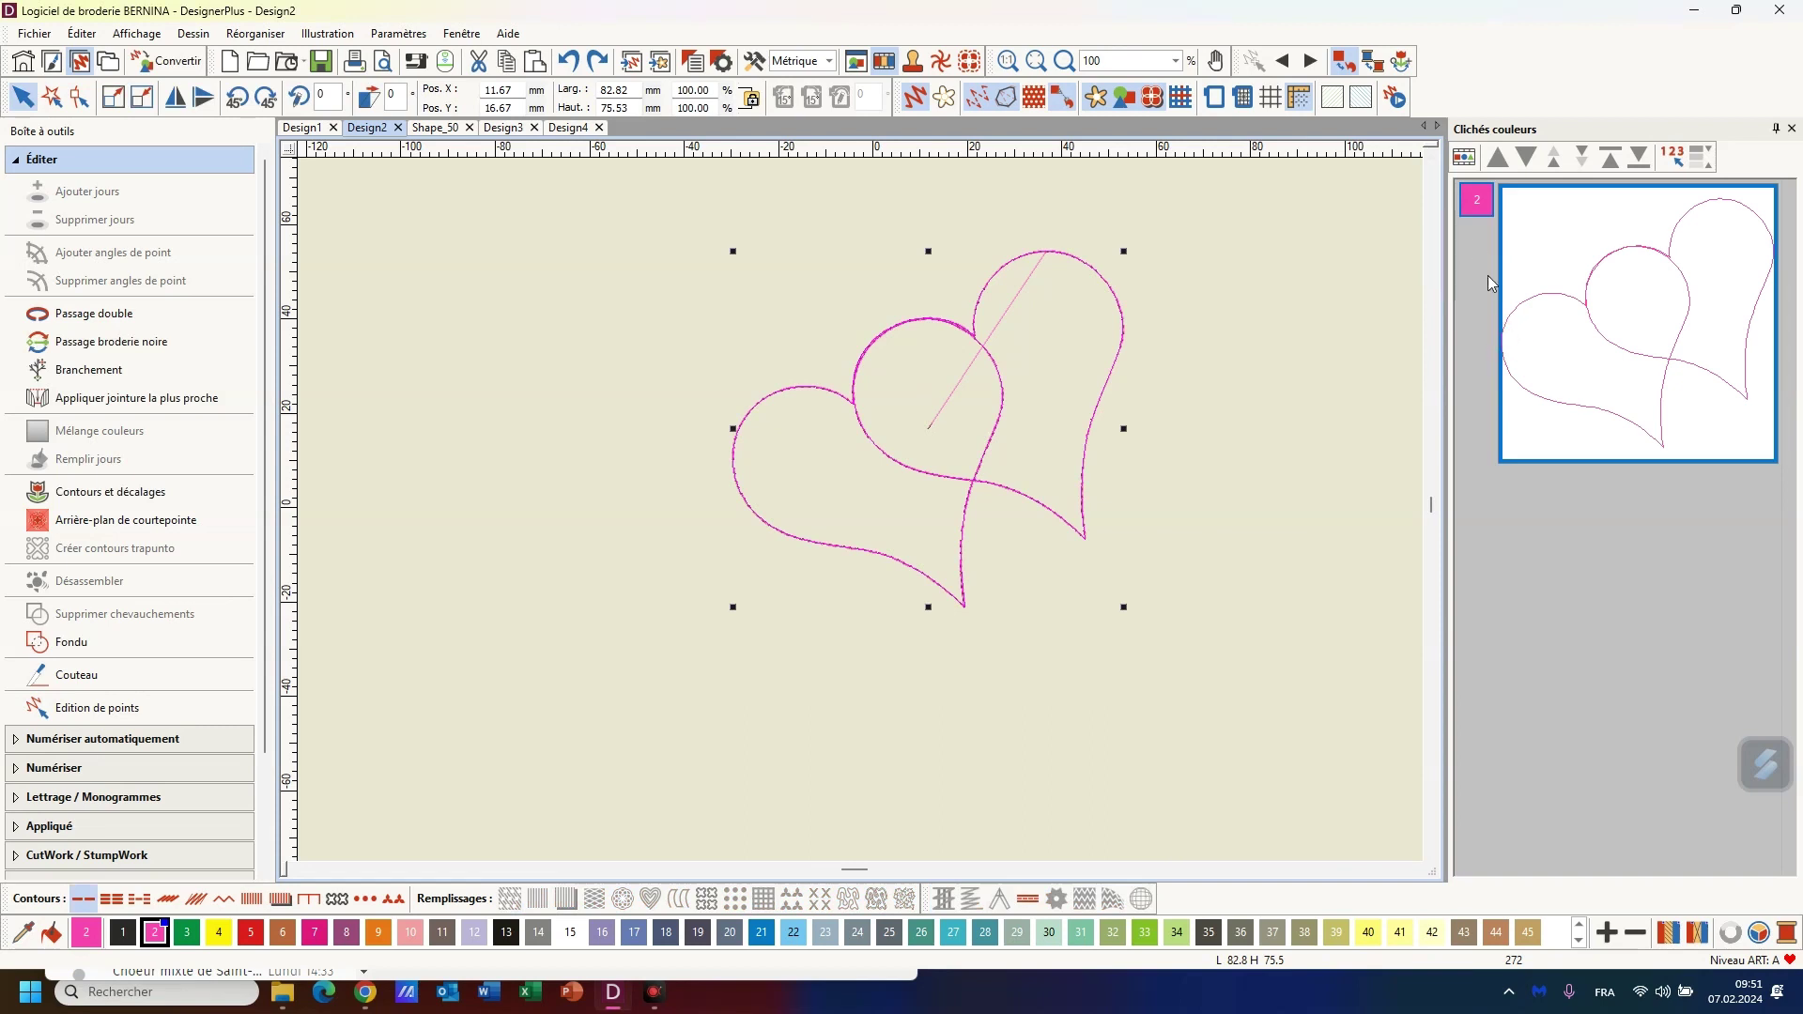
pyautogui.click(1466, 158)
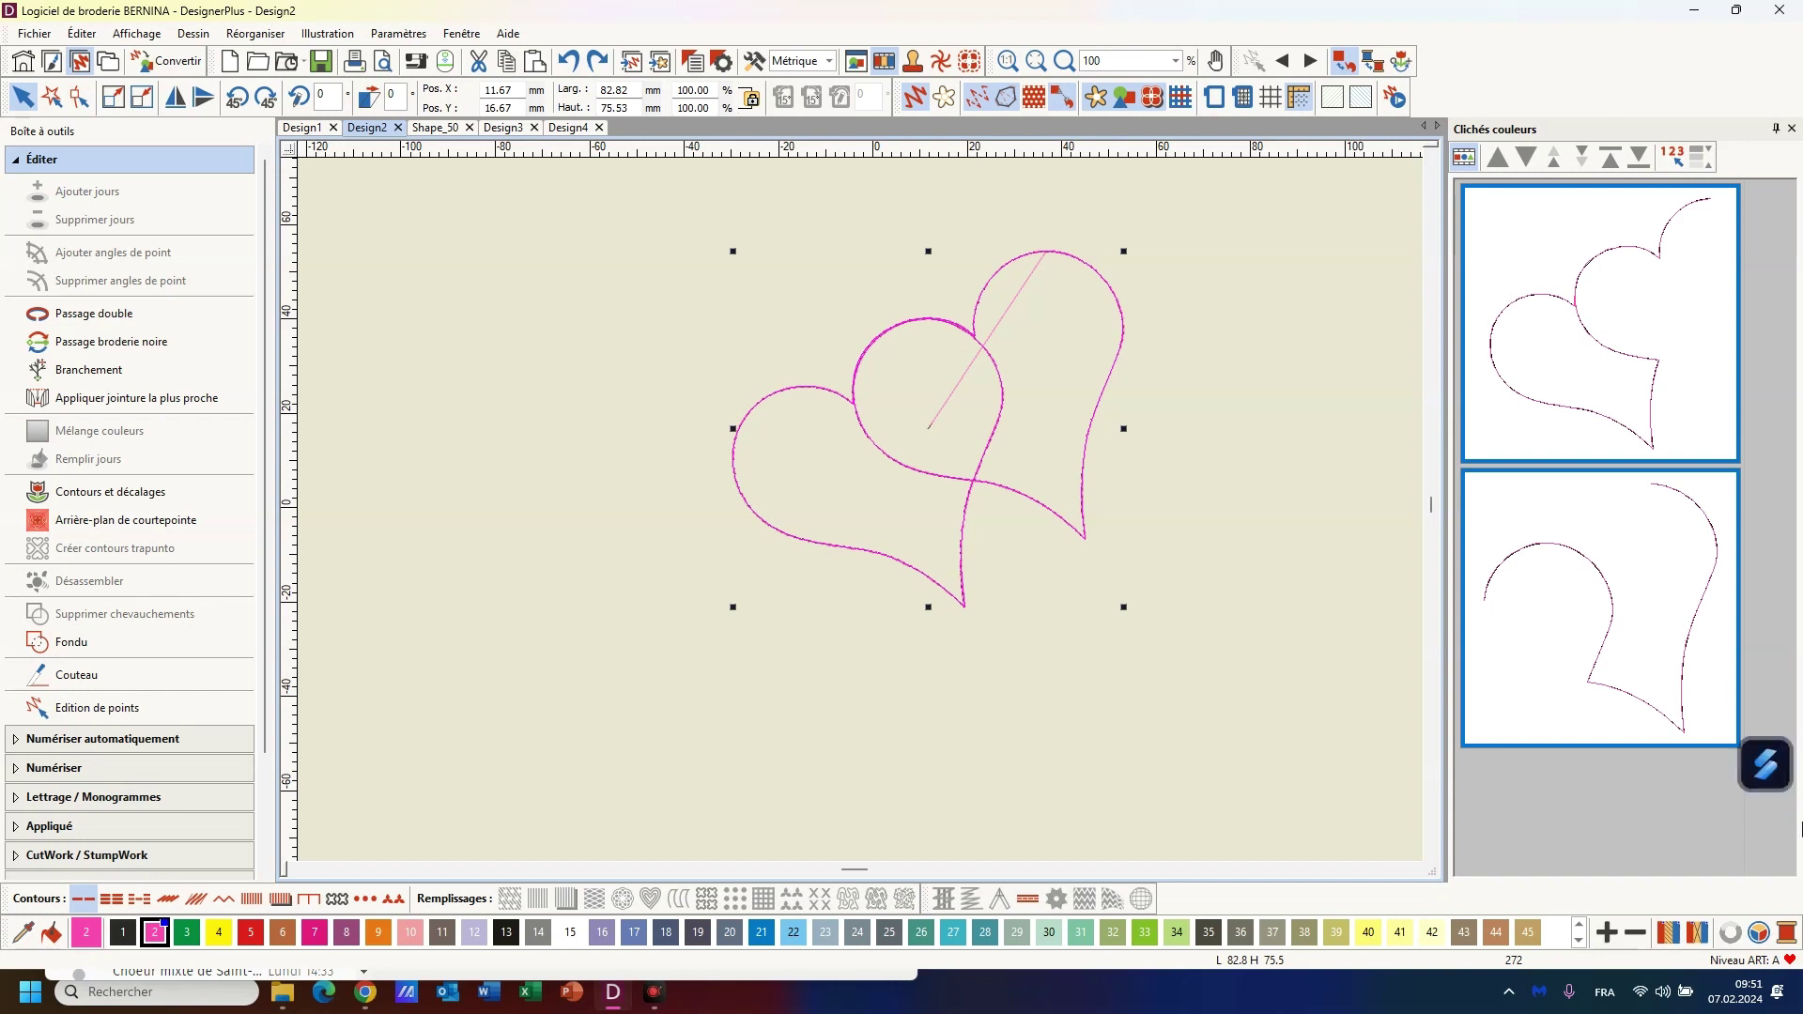
# Undo the appliqué work in Shape_50 back to the aligned, separate color 2 and color 7 heart outlines
pyautogui.hotkey('ctrl', 'Tab')
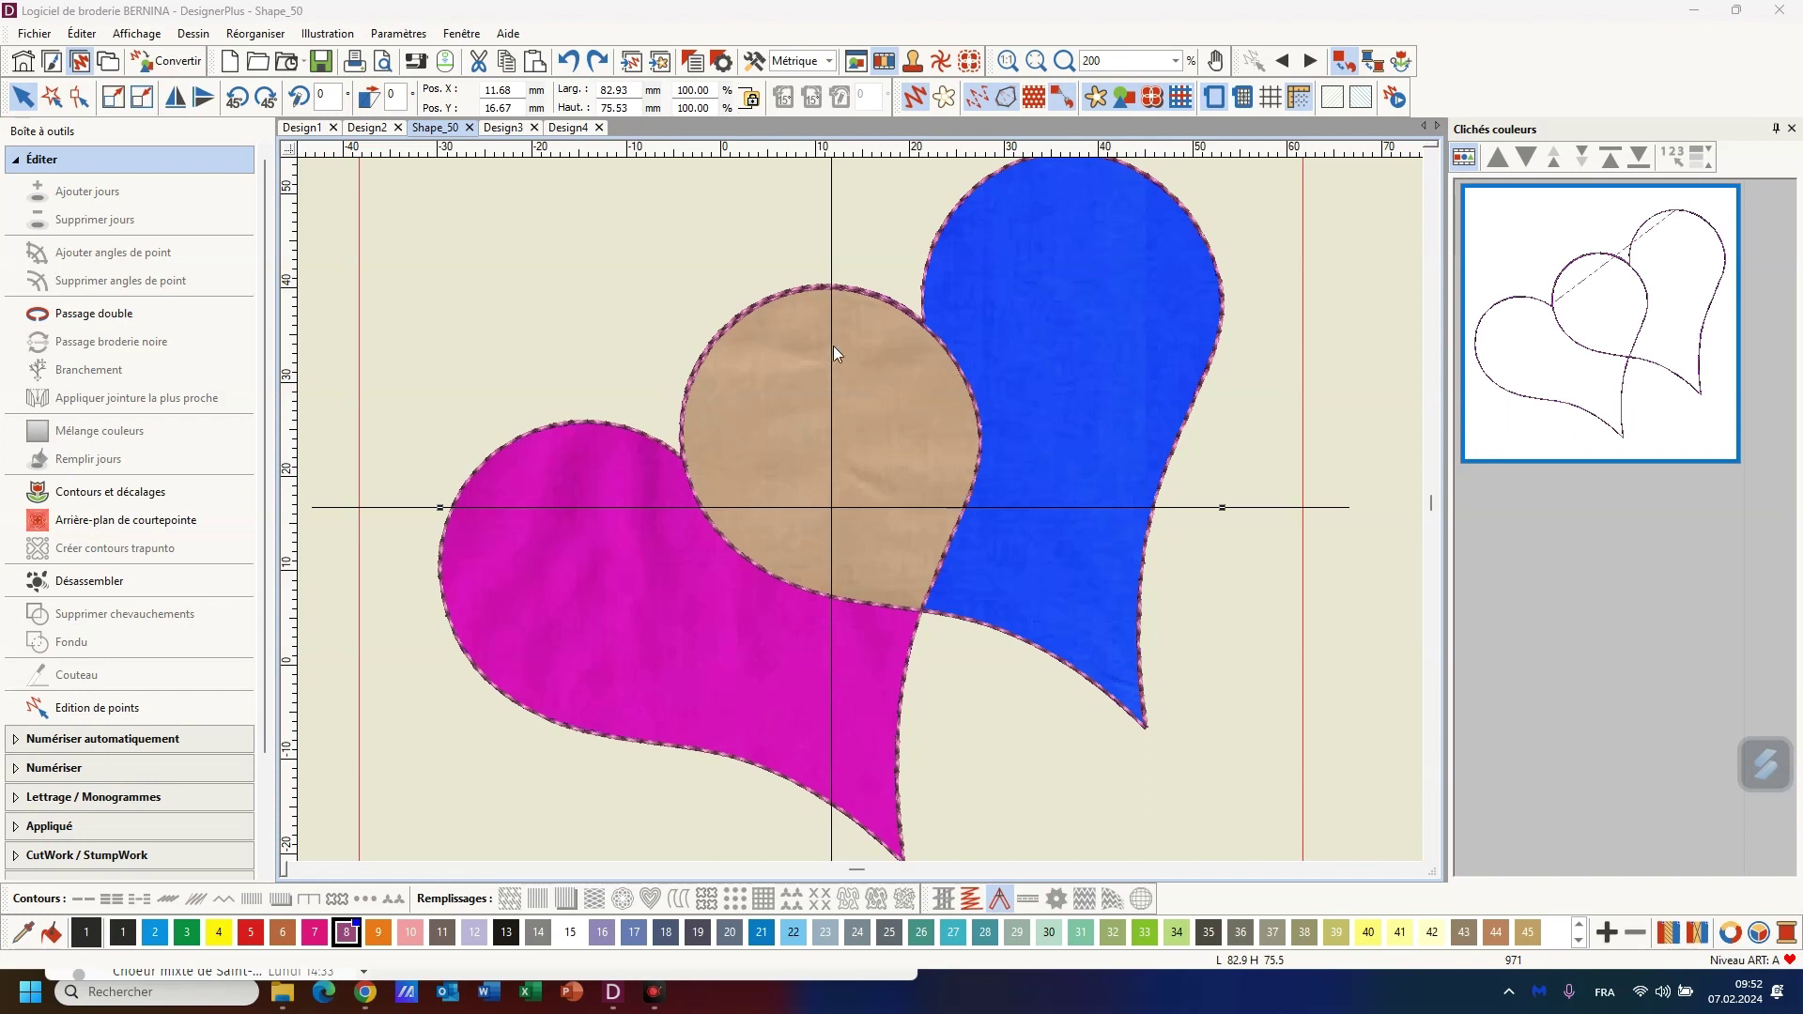
pyautogui.click(570, 62)
pyautogui.click(570, 62)
pyautogui.click(571, 62)
pyautogui.click(570, 62)
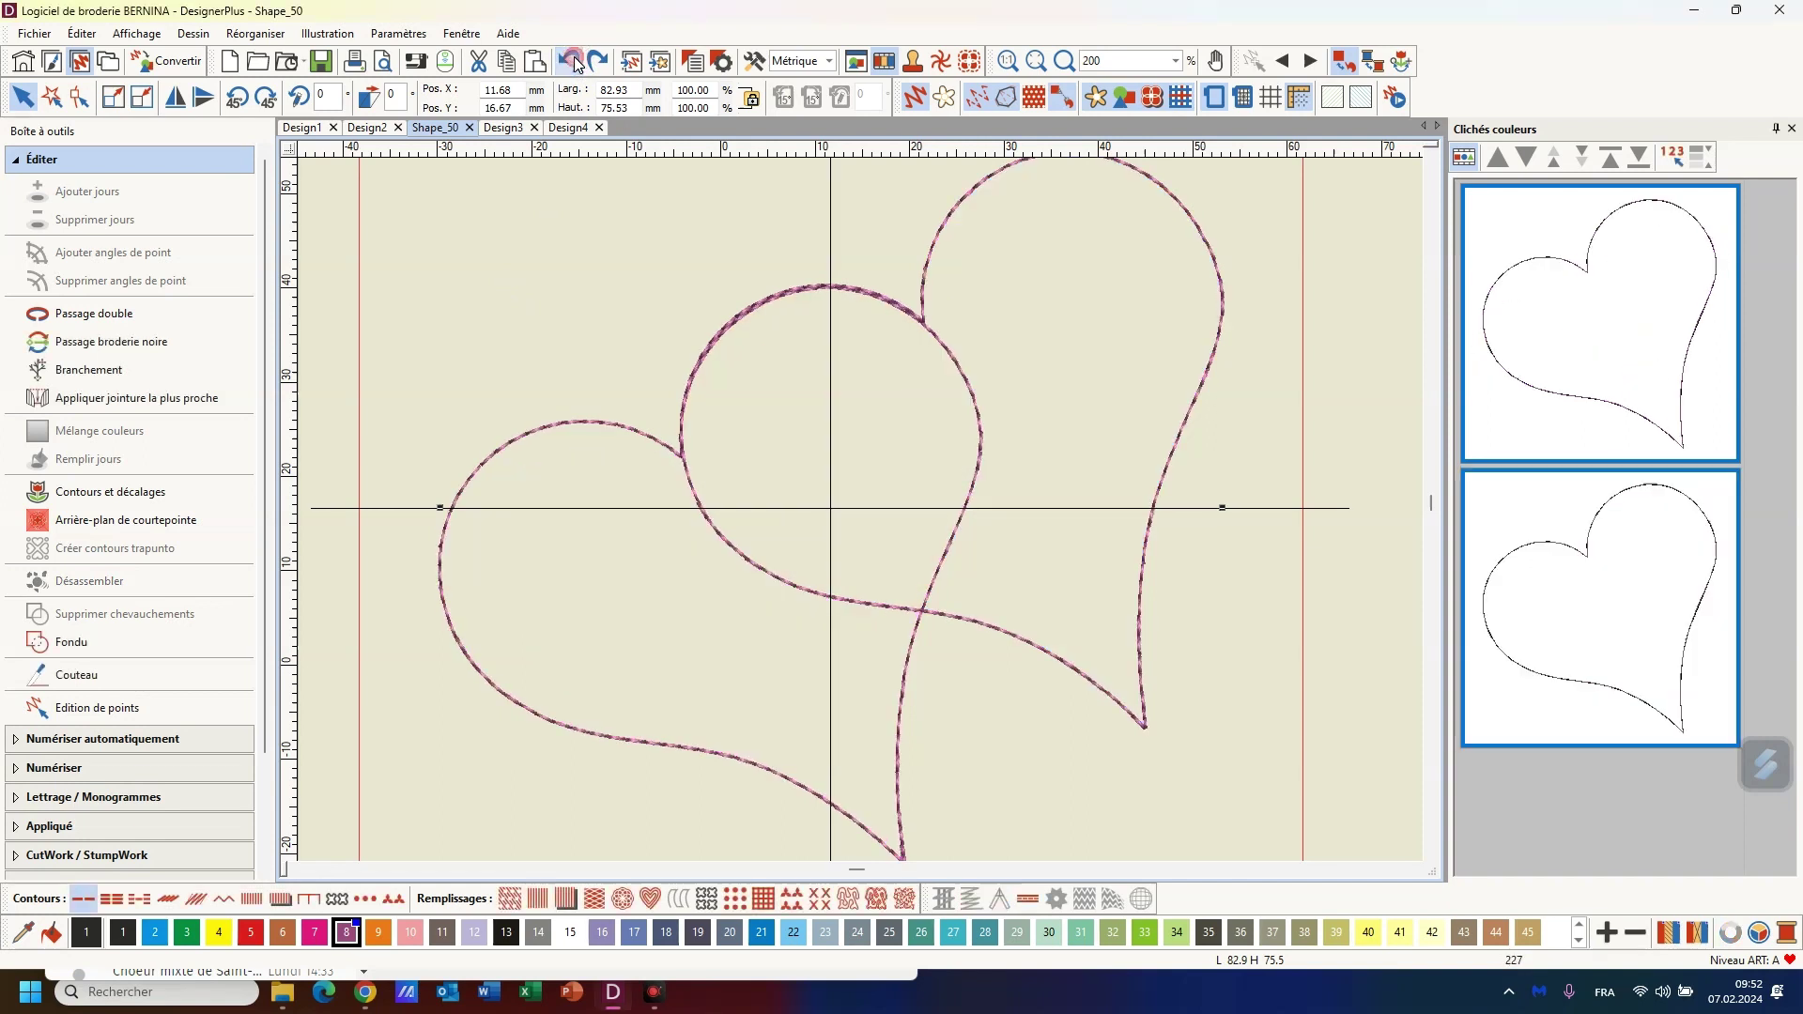
pyautogui.click(571, 62)
pyautogui.click(572, 62)
pyautogui.click(572, 62)
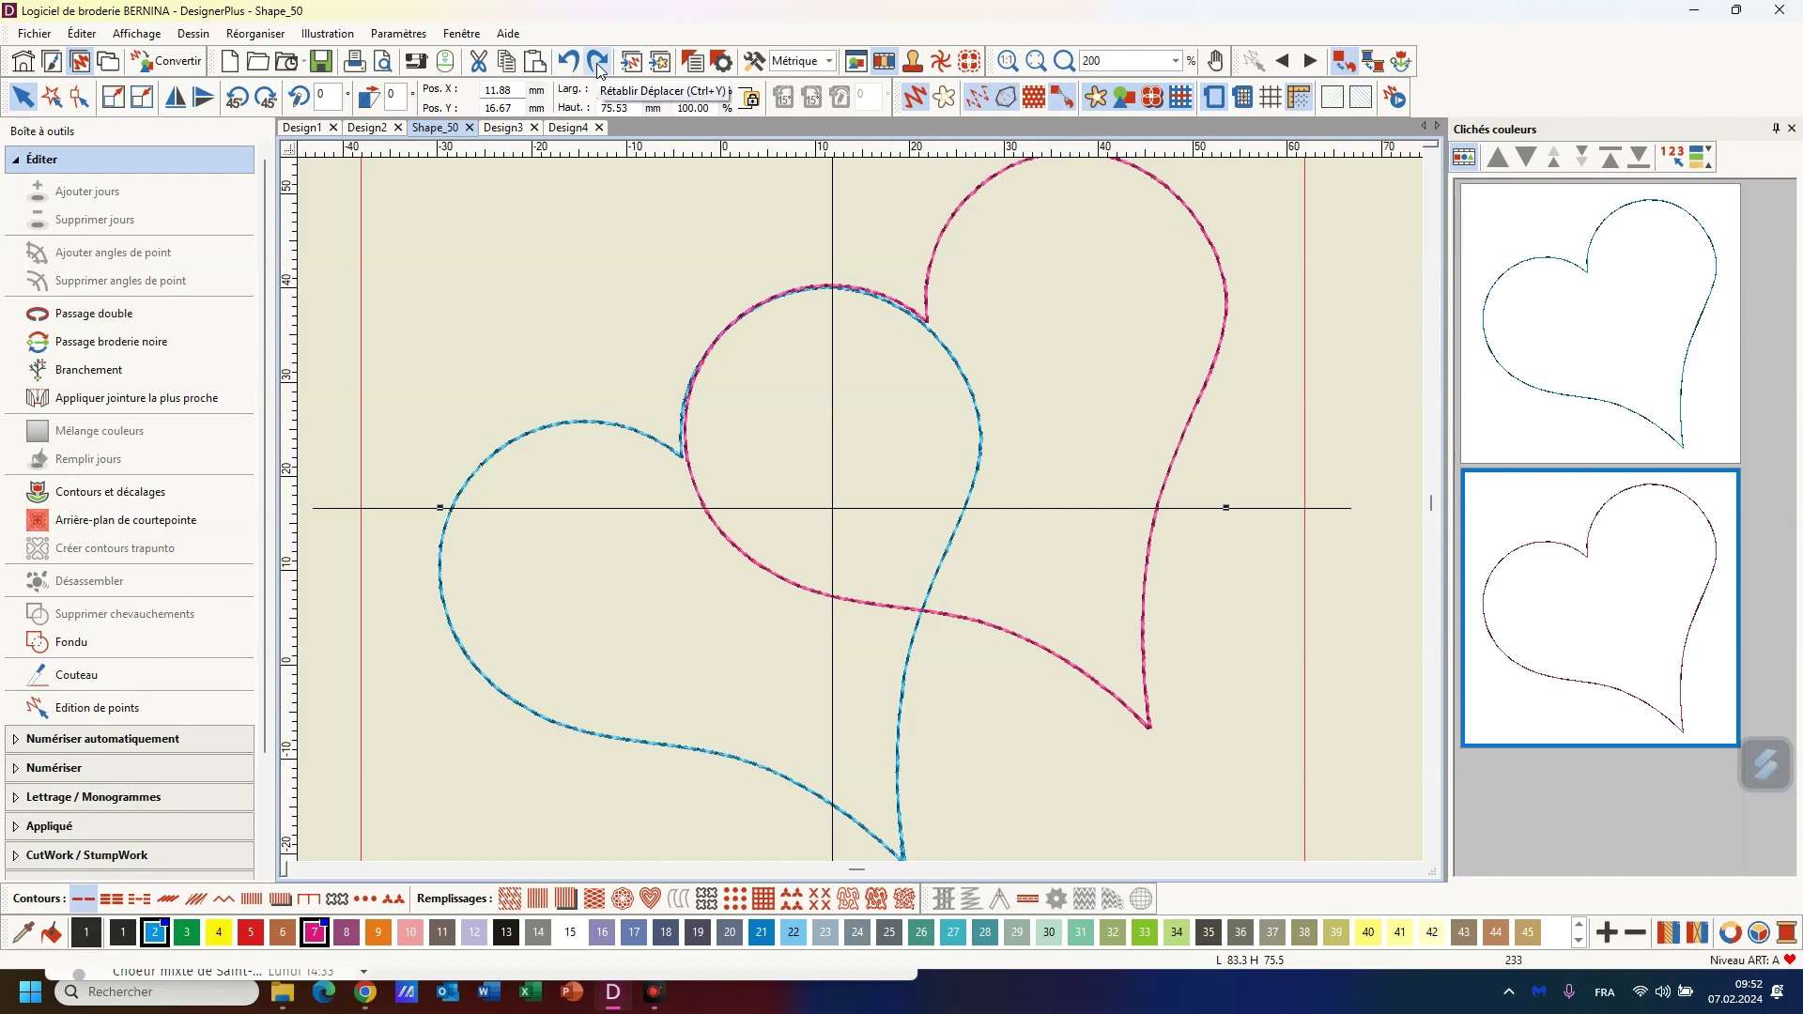
pyautogui.click(598, 64)
pyautogui.click(599, 64)
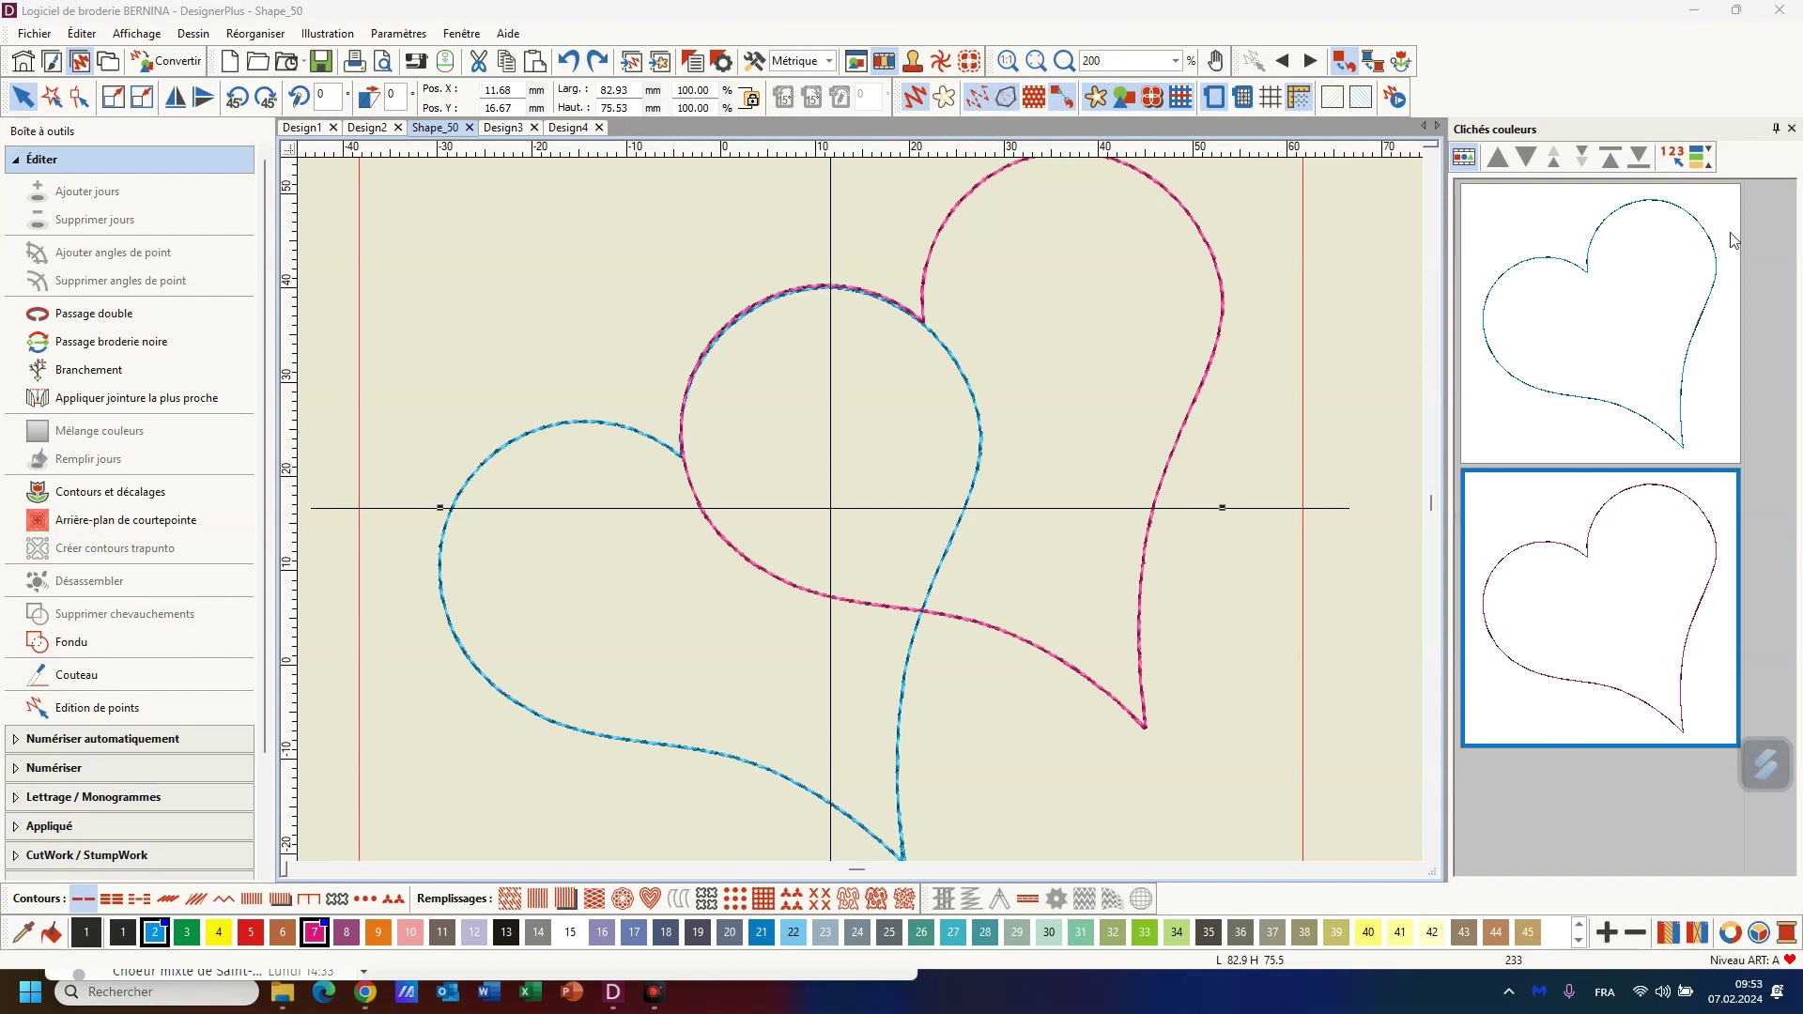
# Copy both the color 2 and color 7 heart outlines from Shape_50 into the empty Design3 document
pyautogui.click(1652, 280)
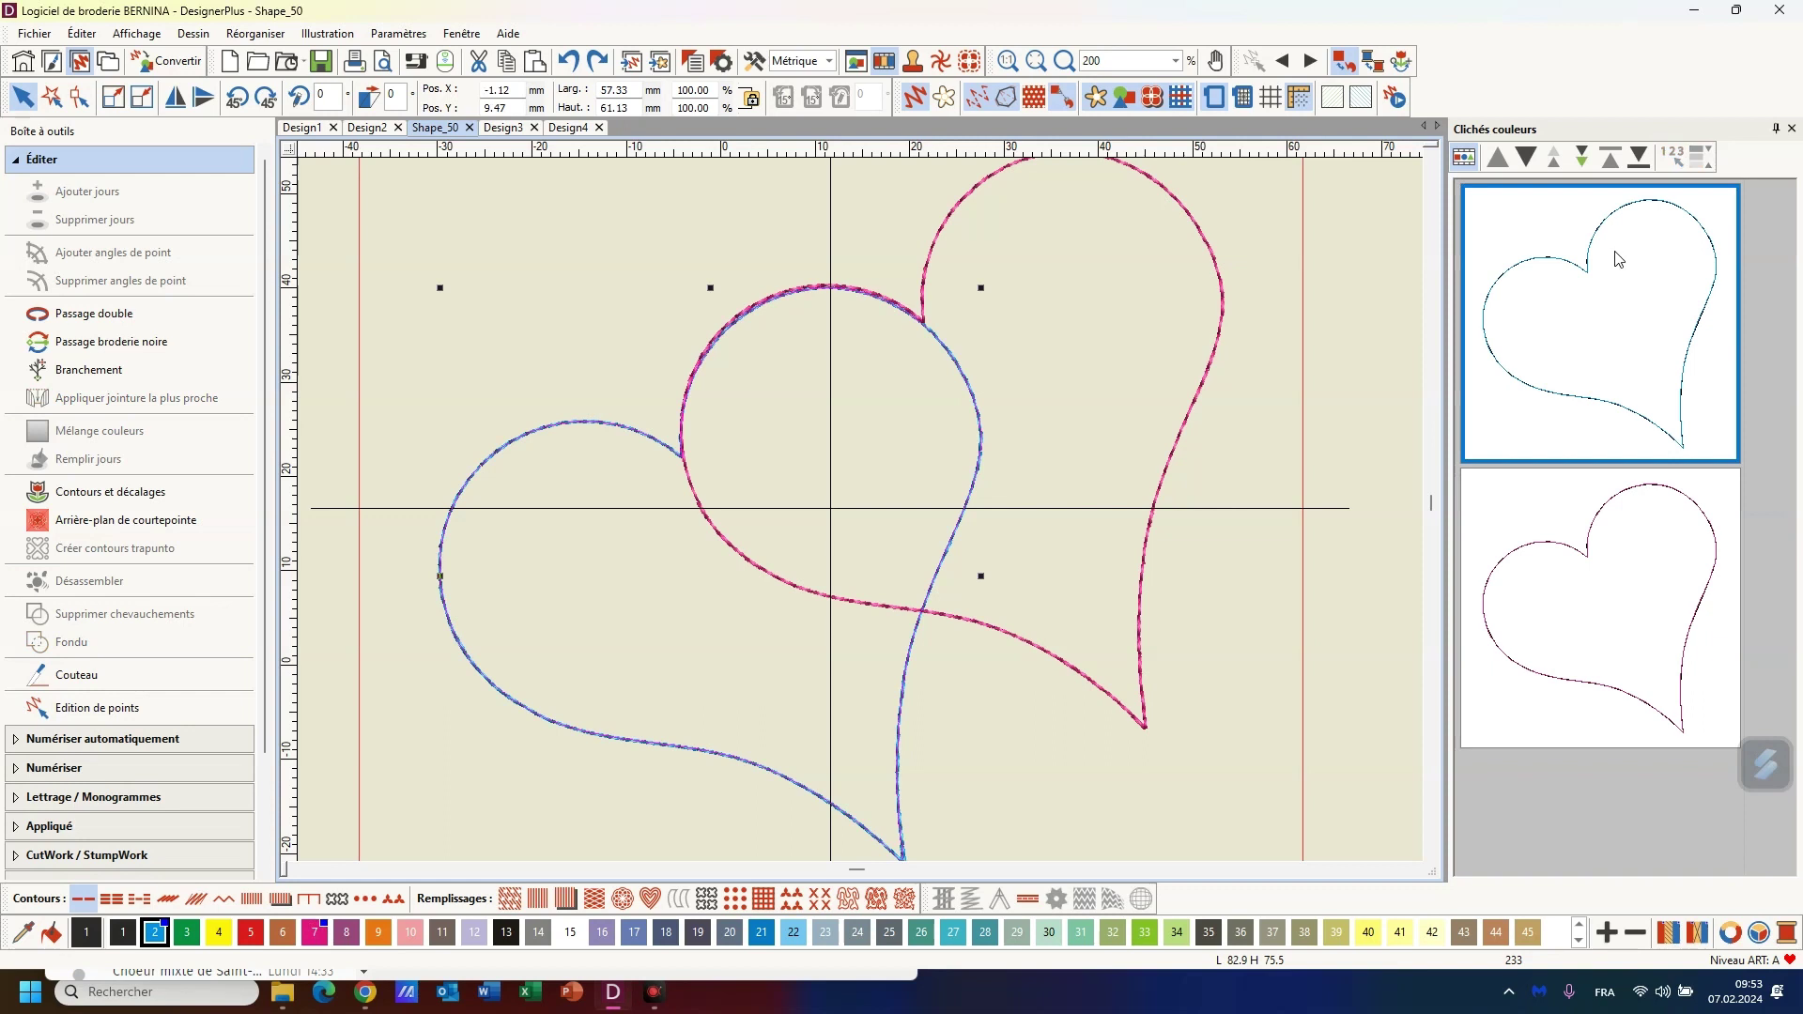
pyautogui.click(1466, 158)
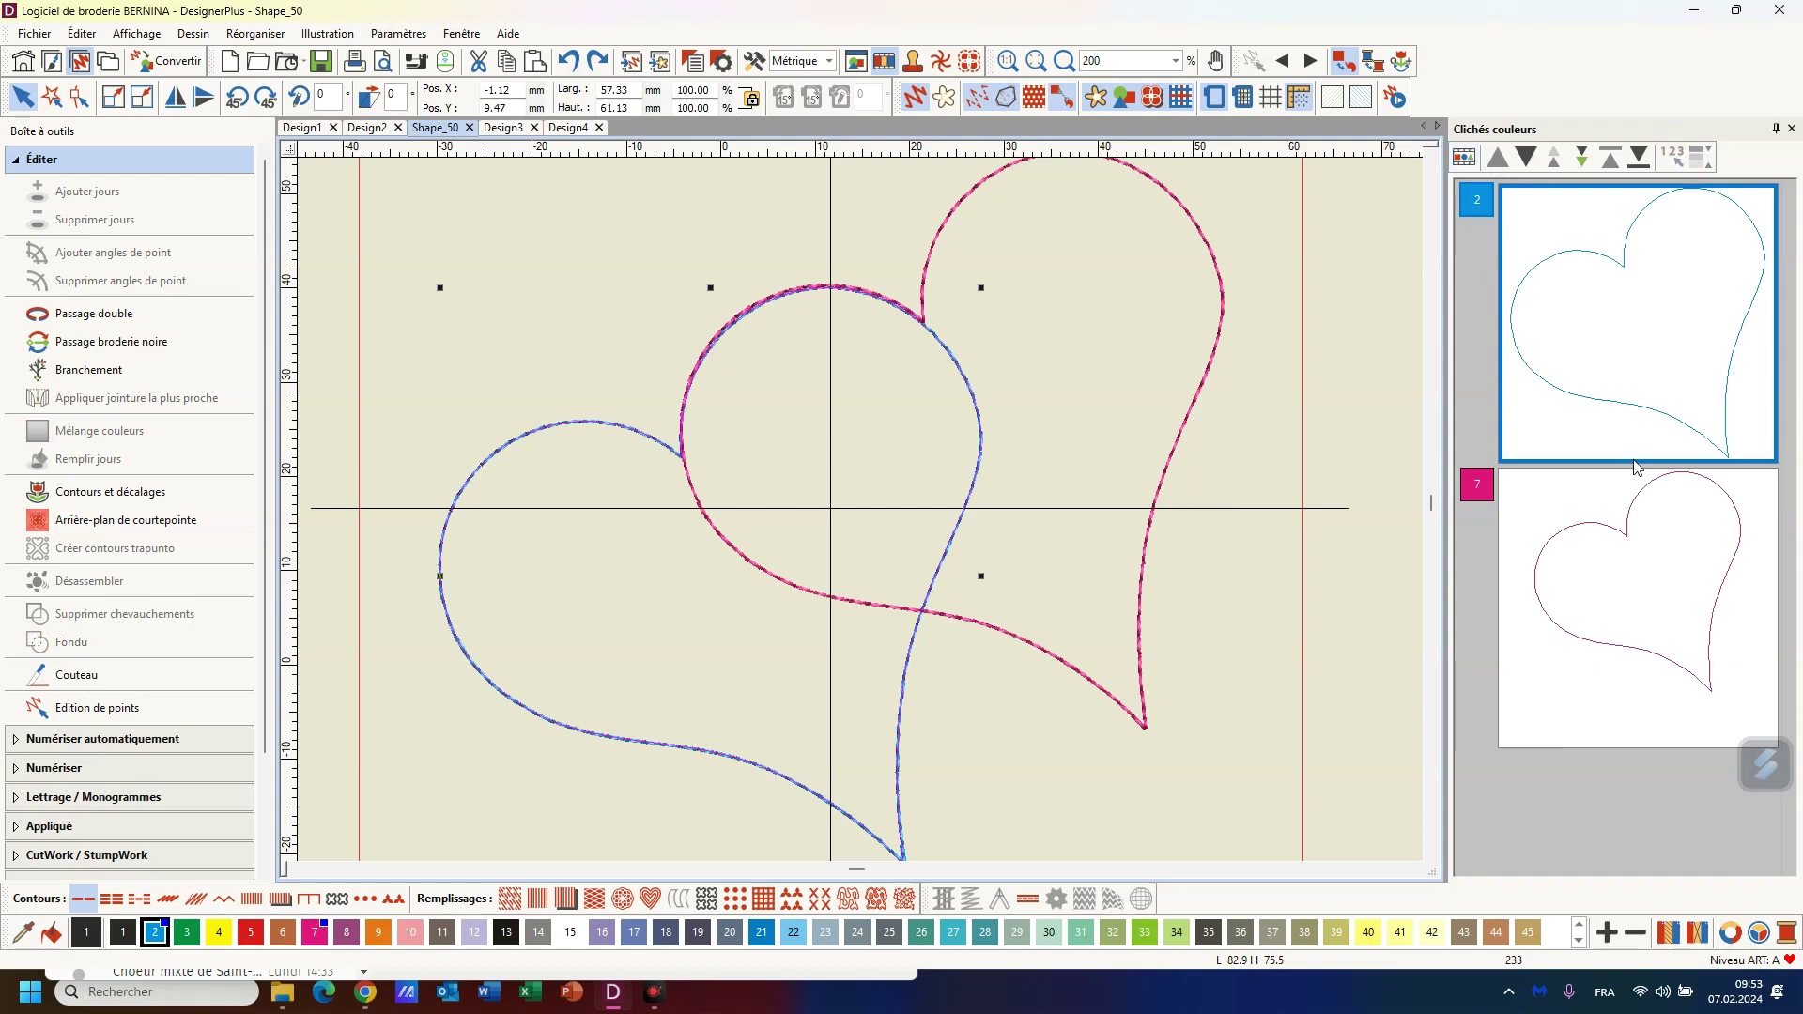
pyautogui.click(1612, 538)
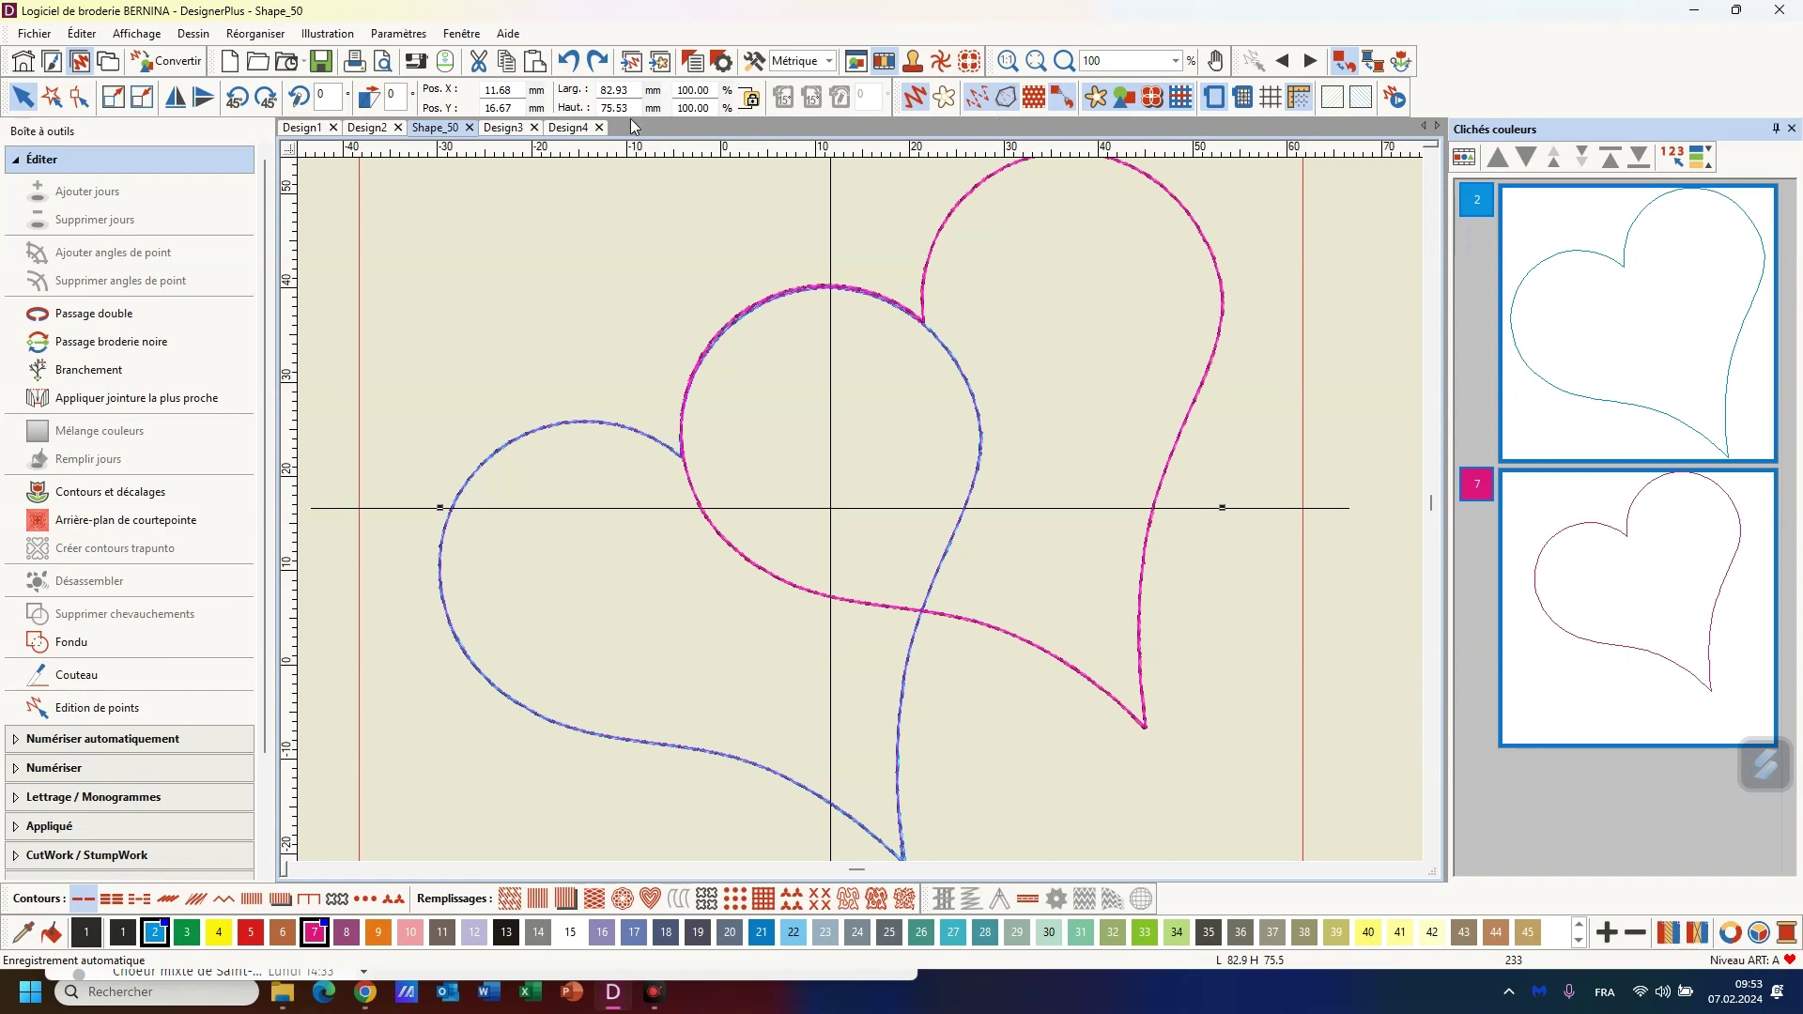
pyautogui.click(567, 128)
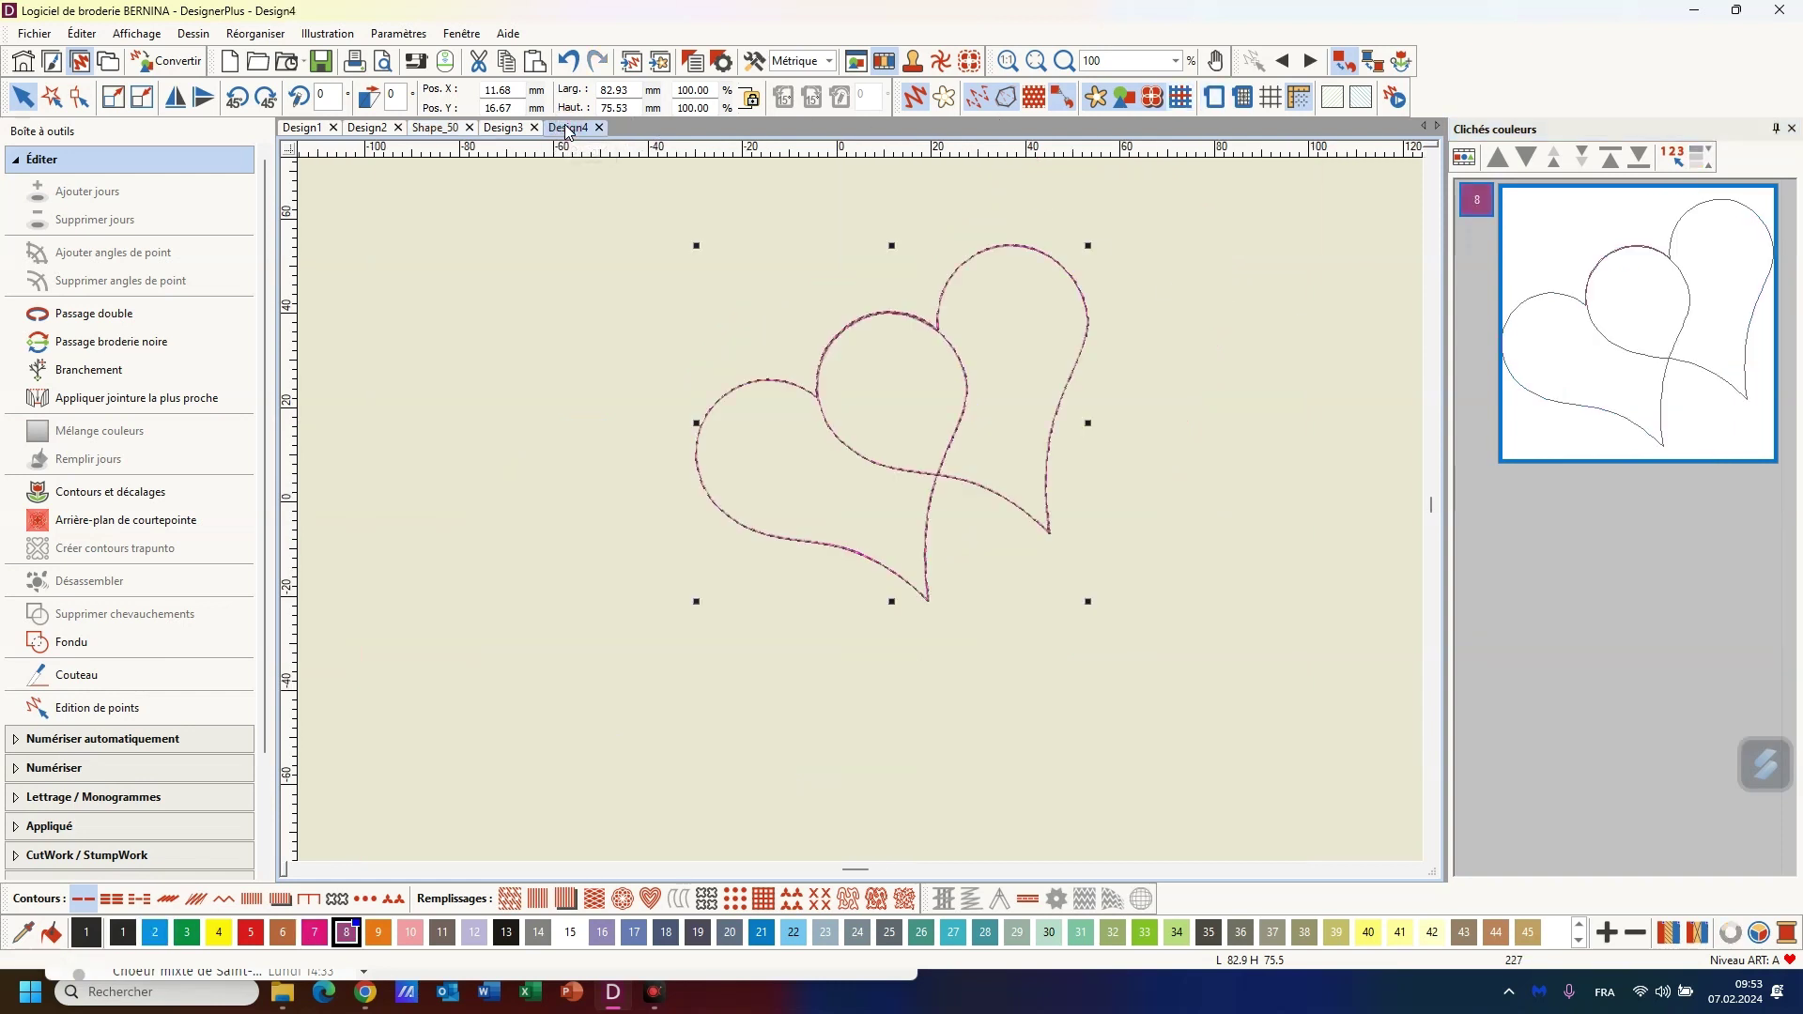
pyautogui.click(507, 129)
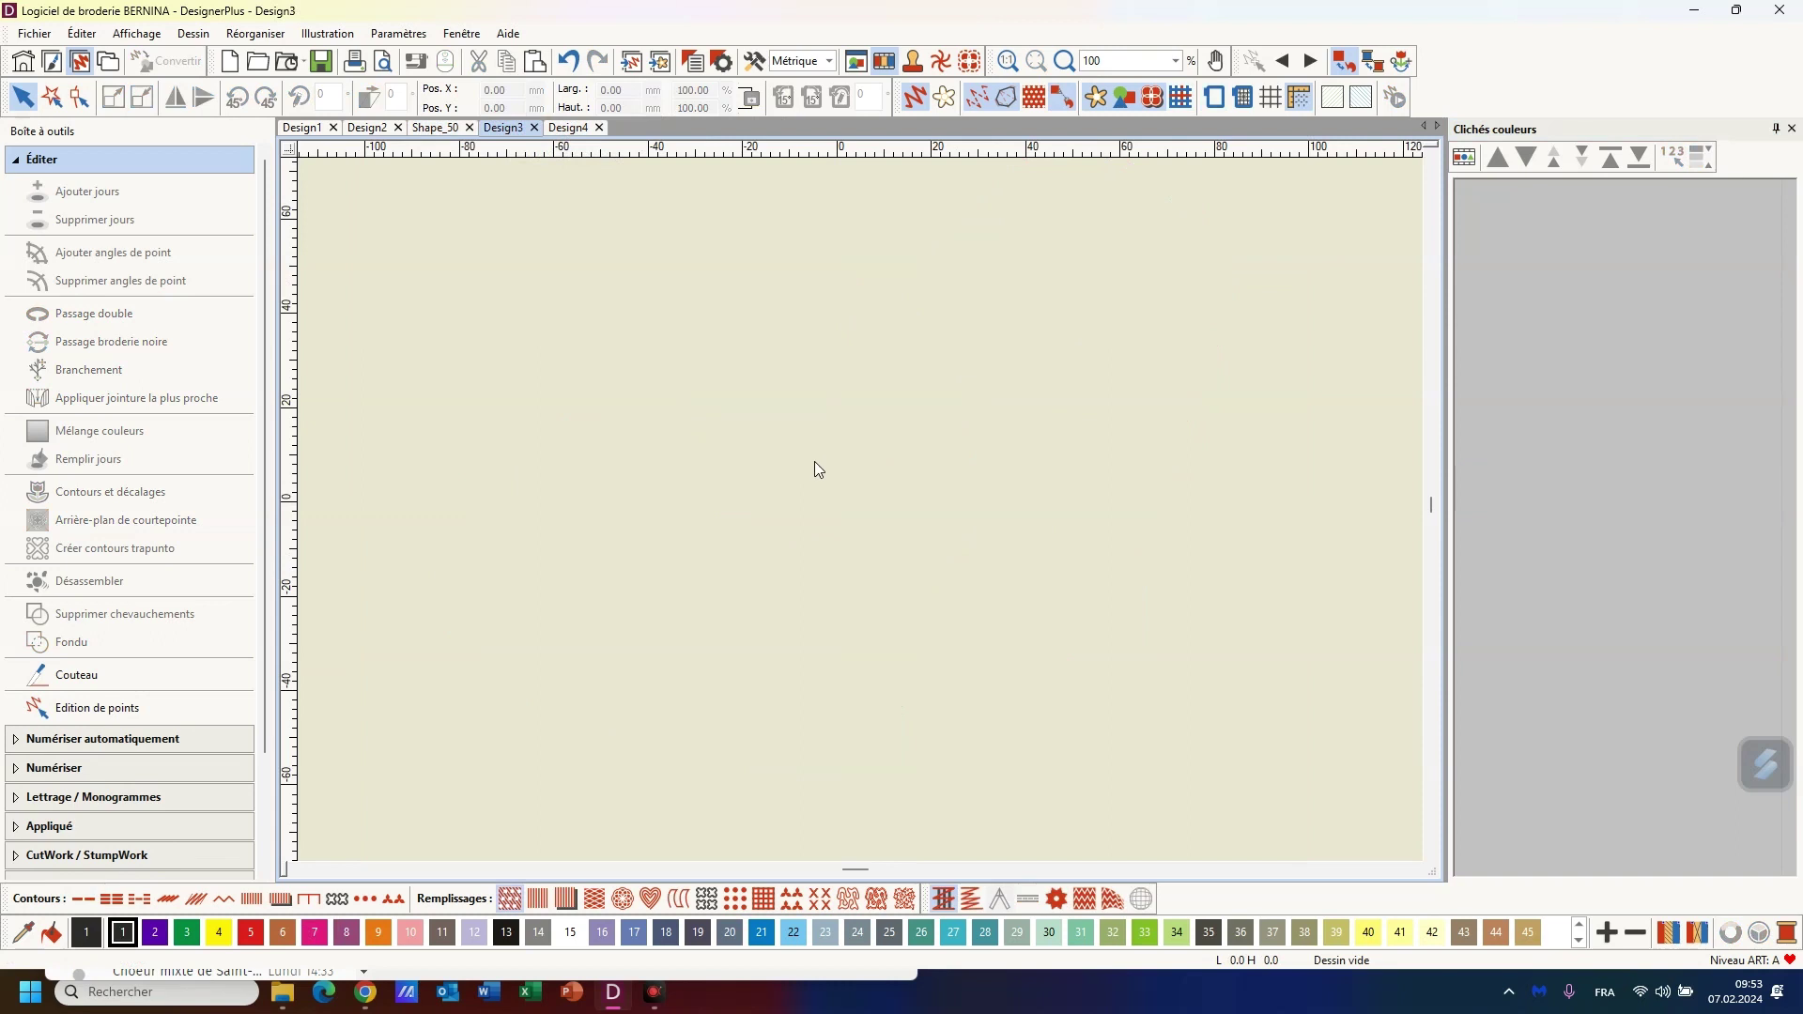
pyautogui.hotkey('ctrl', 'v')
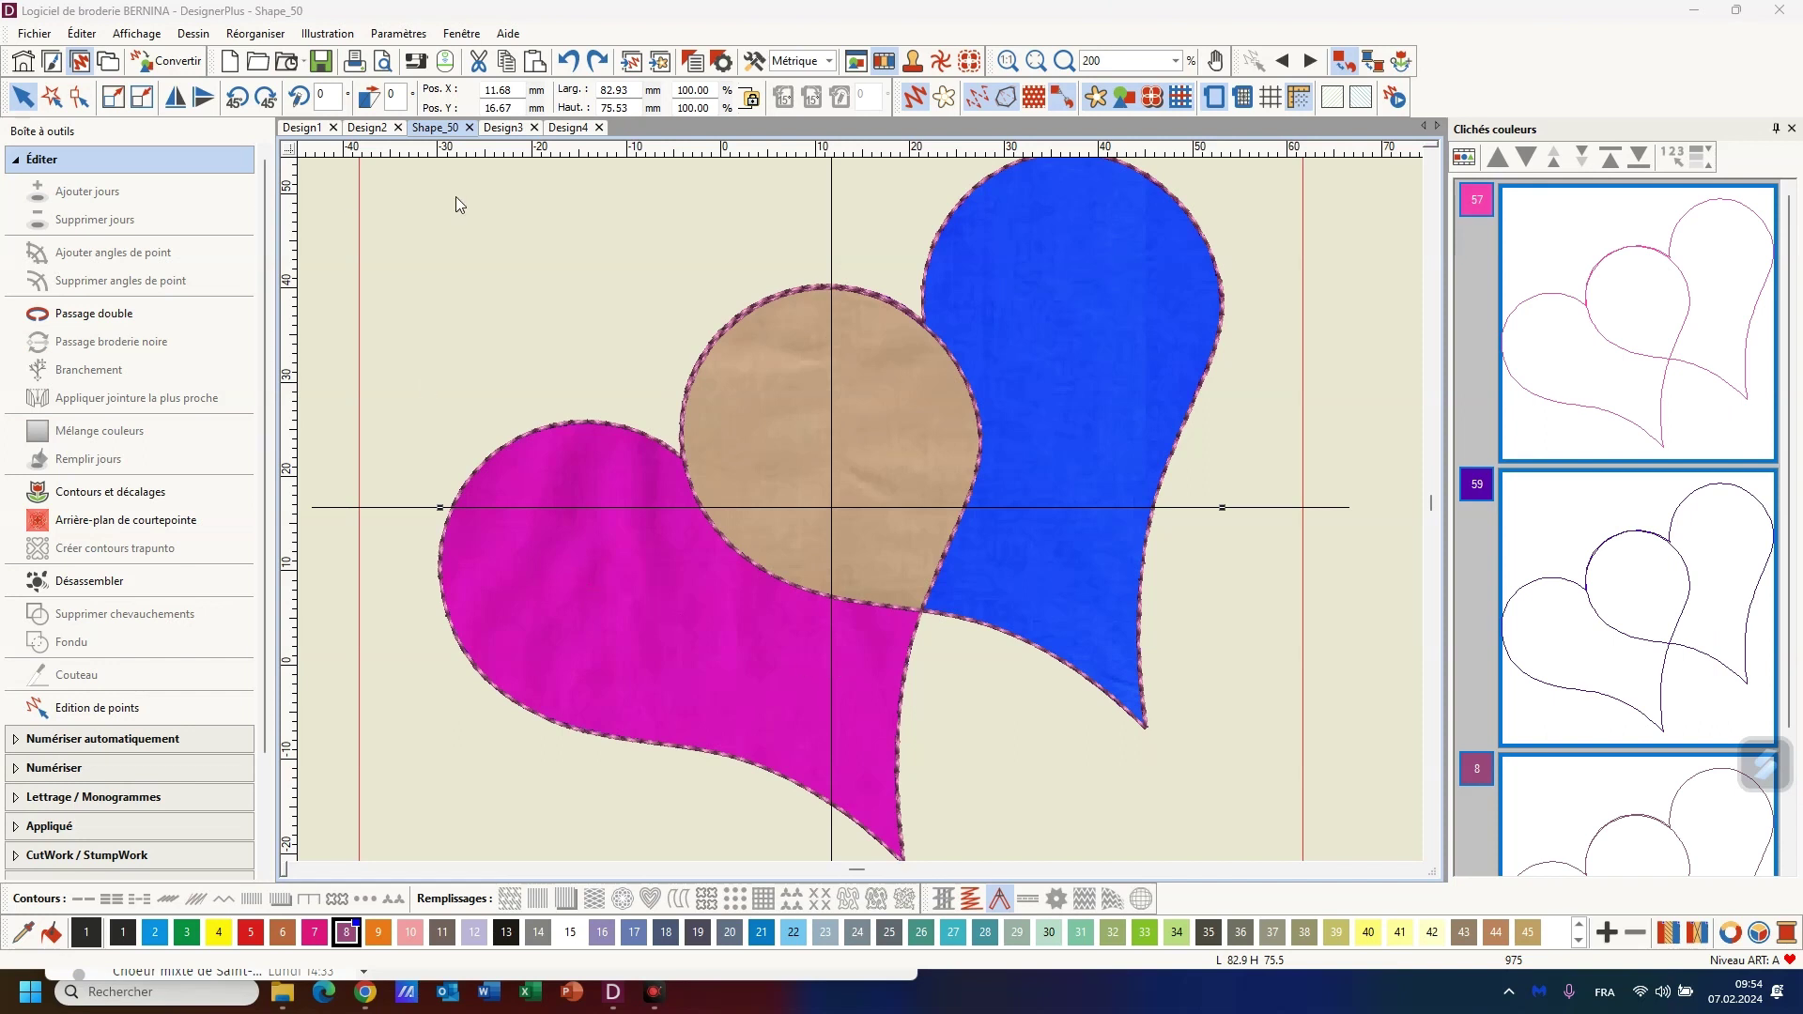
# Save the Shape_50 appliqué design on the desktop under the file name 2coeurs
pyautogui.click(34, 36)
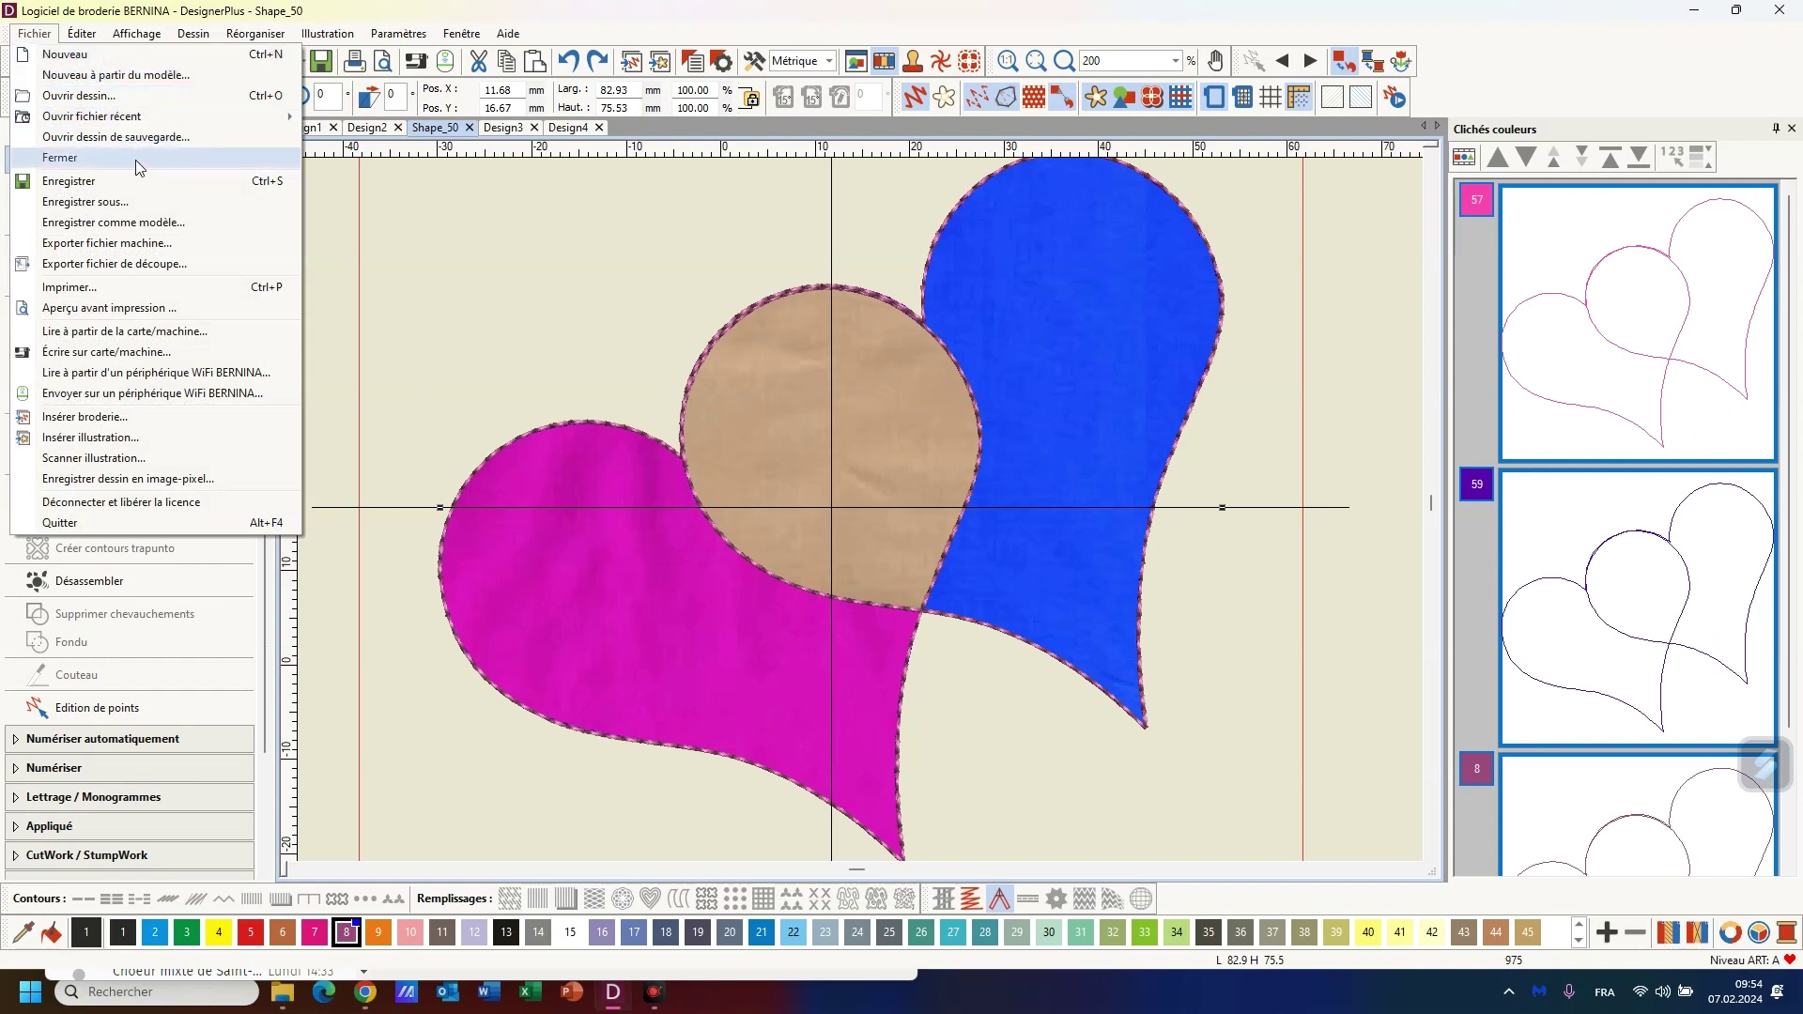
pyautogui.click(115, 205)
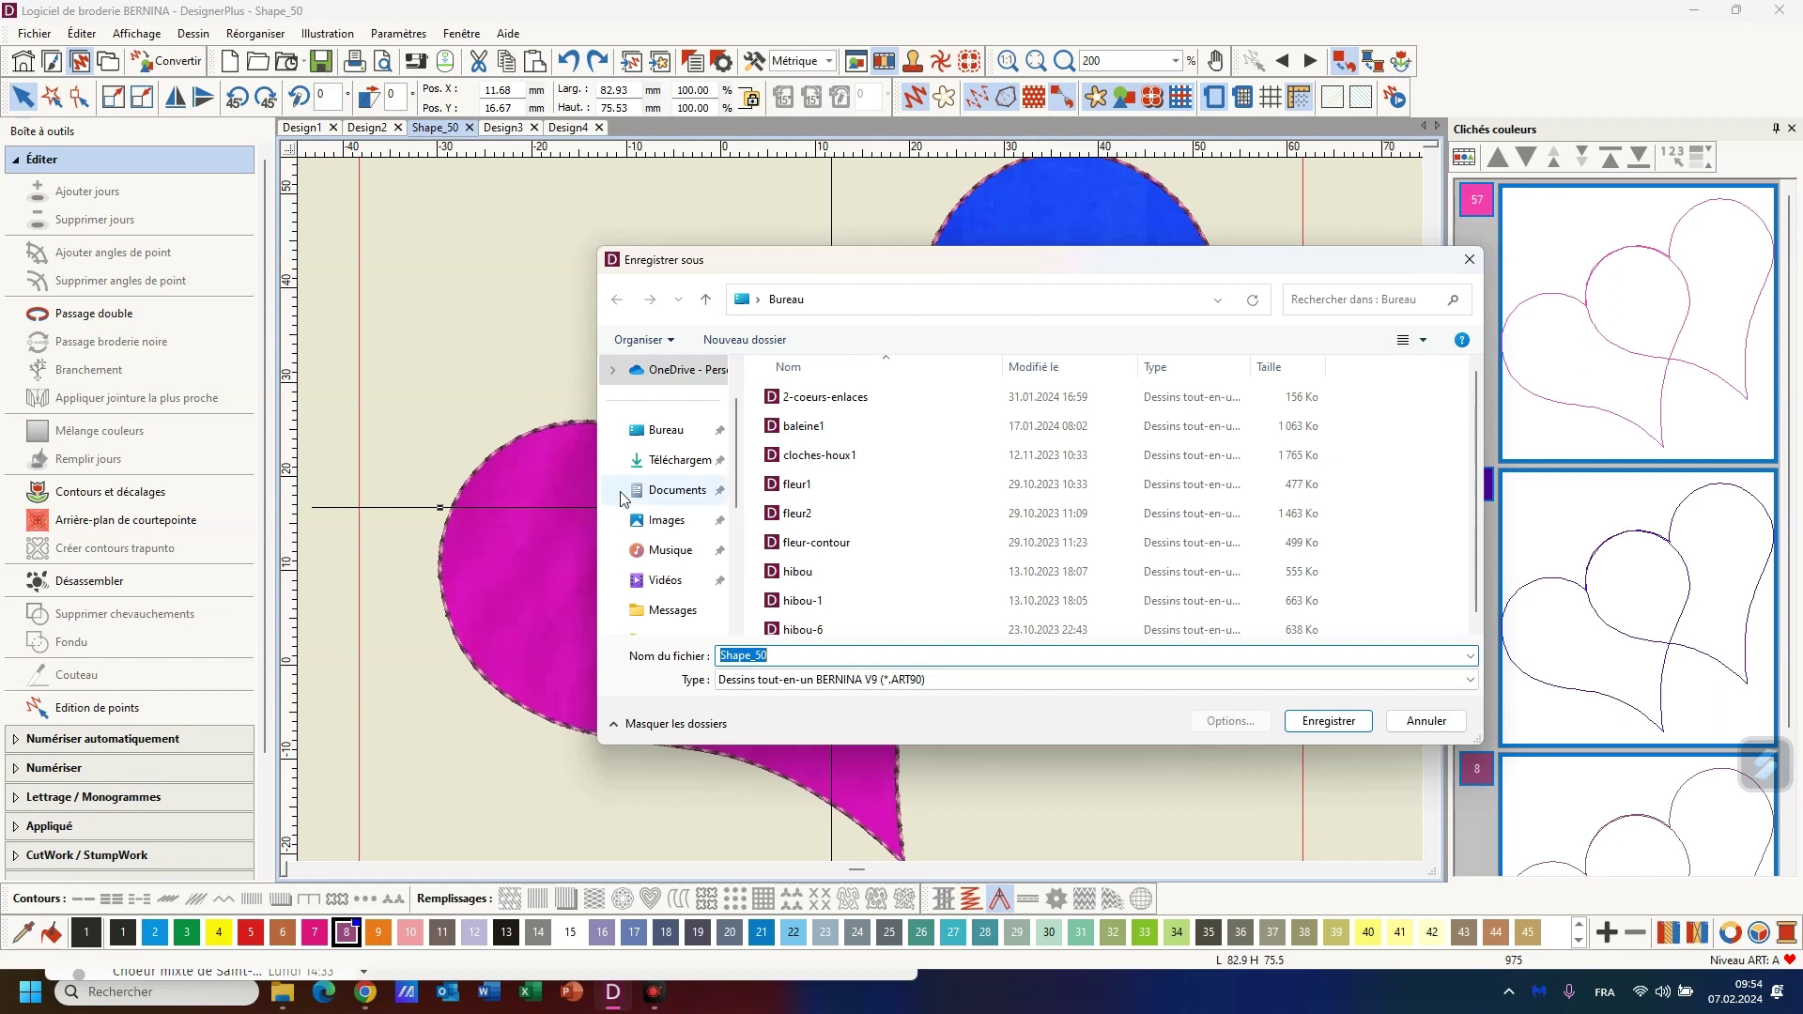
pyautogui.press('BackSpace')
pyautogui.write('2coeurs')
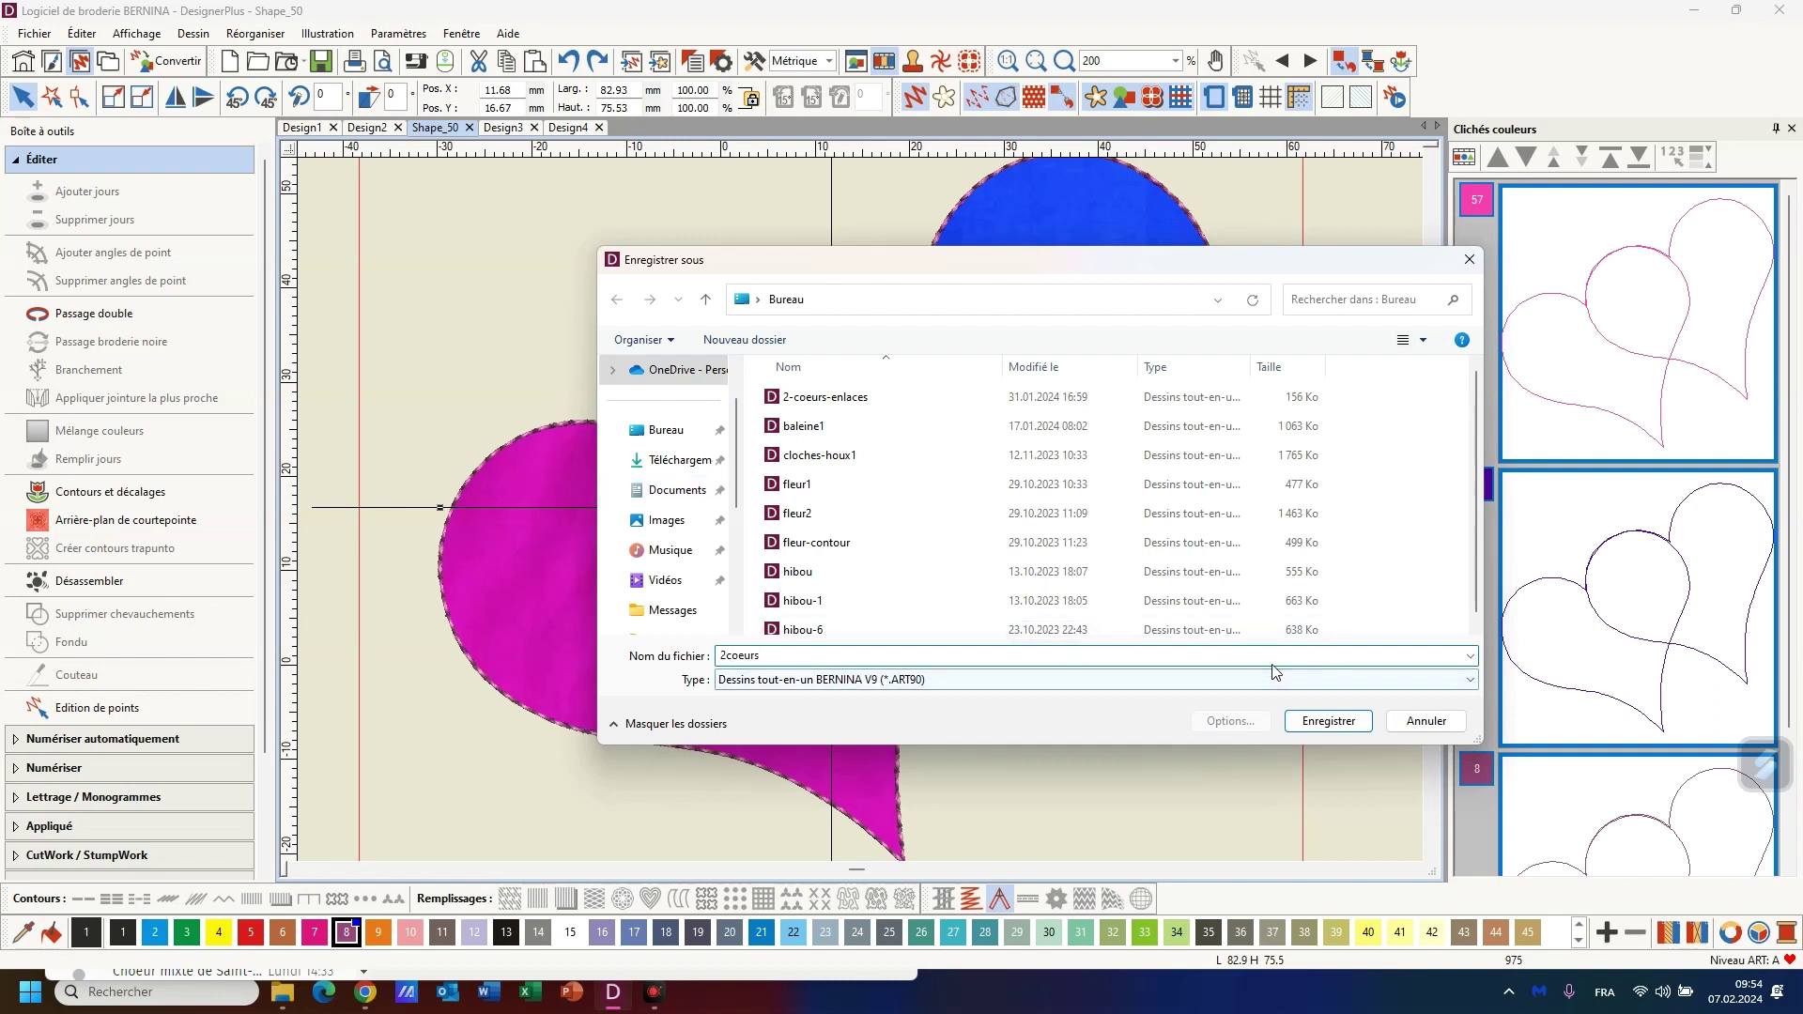
pyautogui.click(1327, 721)
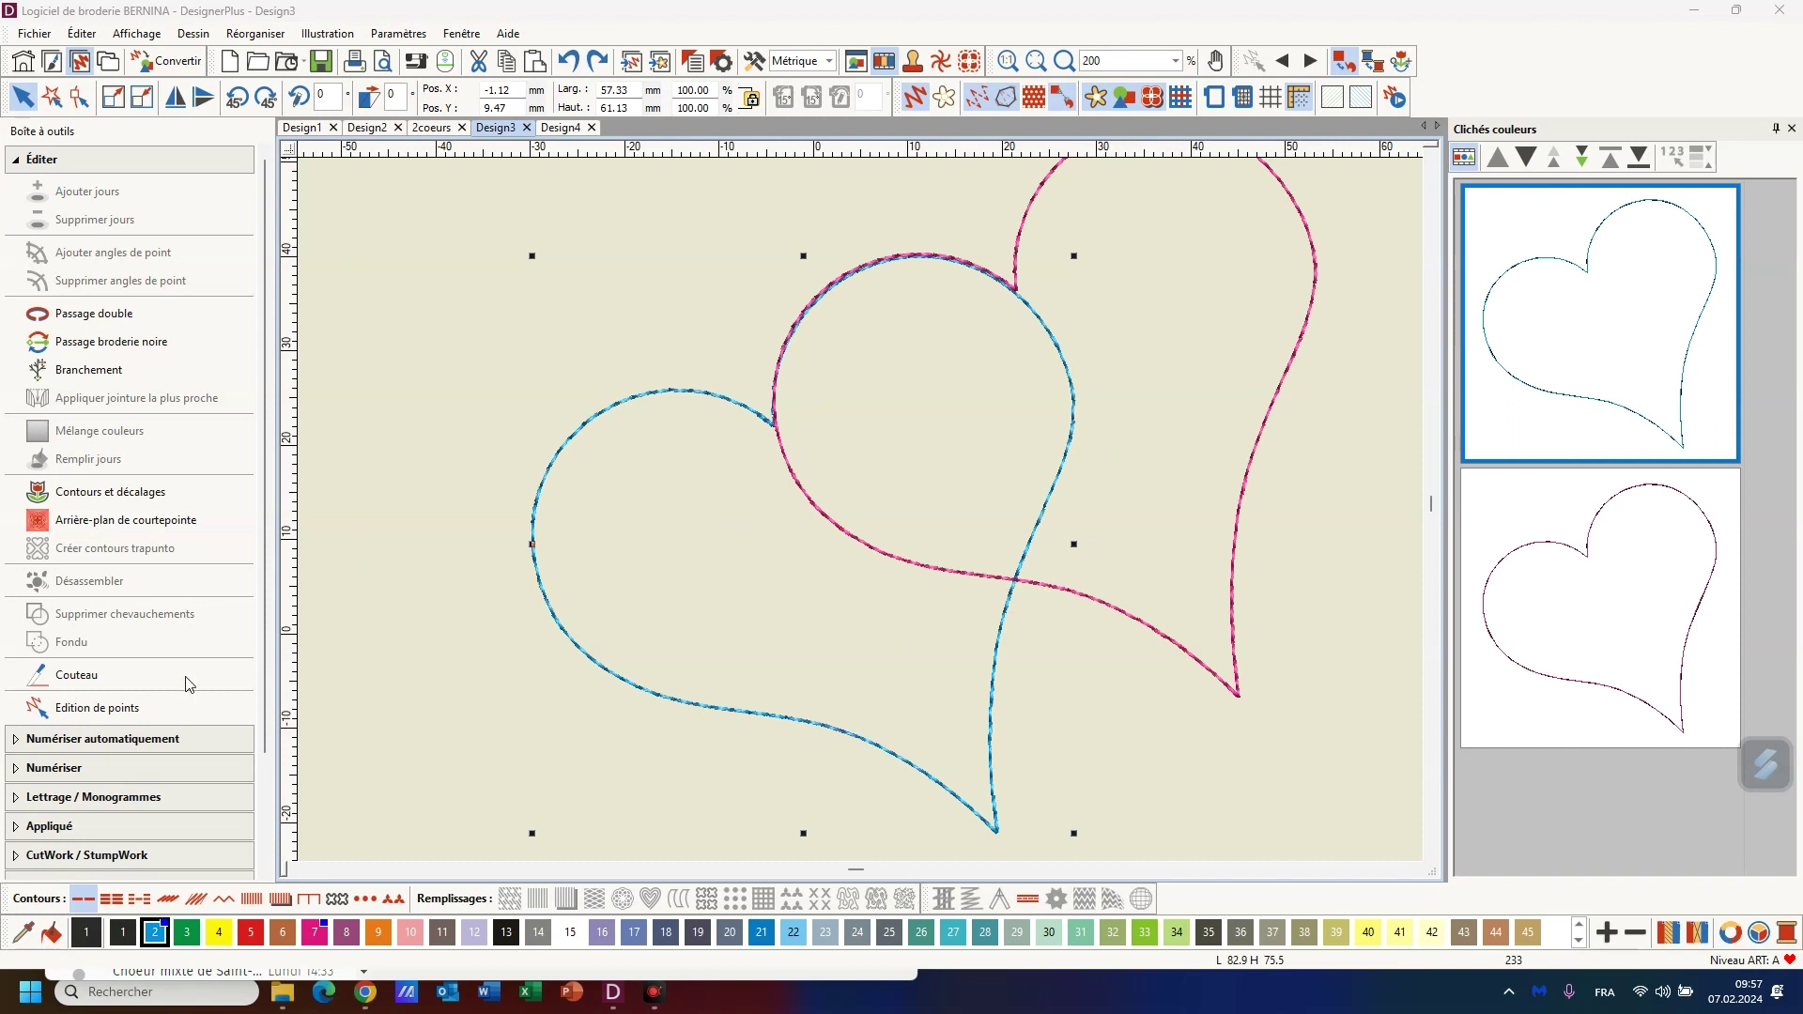
# Cut the color 2 heart outline in Design3 with the Knife, just above its notch where it meets the color 7 heart
pyautogui.click(90, 683)
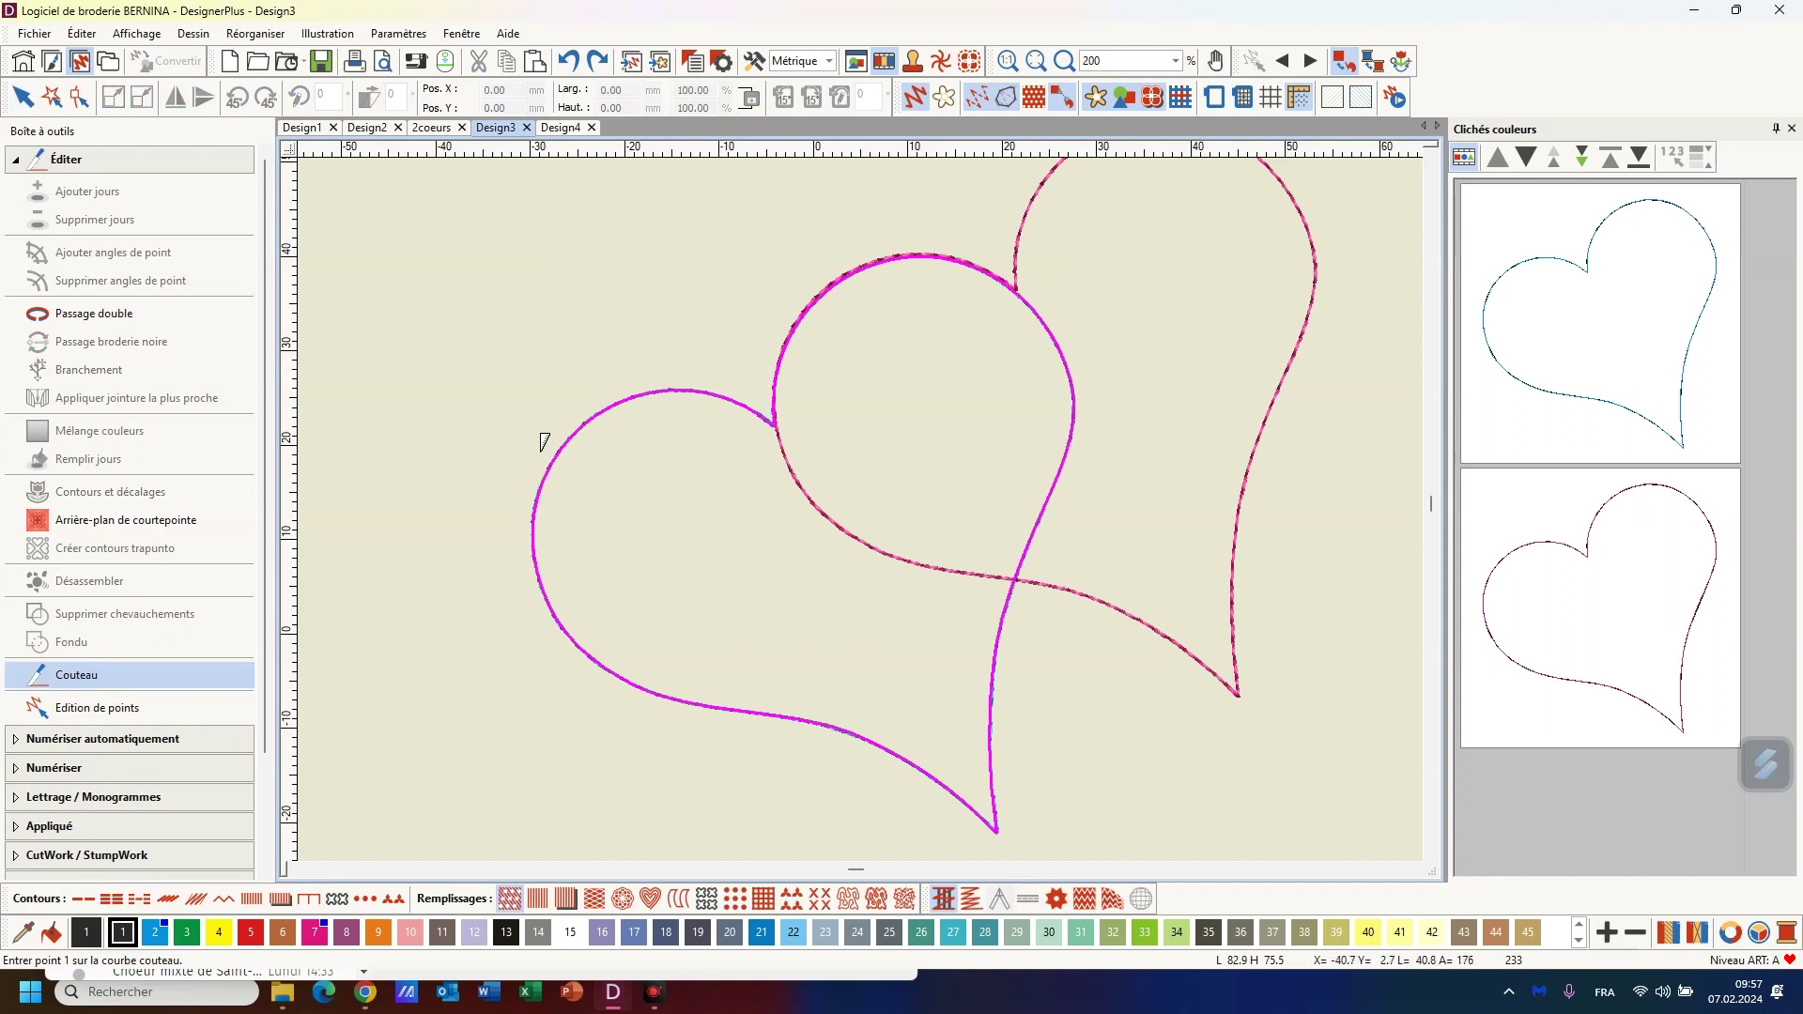
pyautogui.click(774, 403)
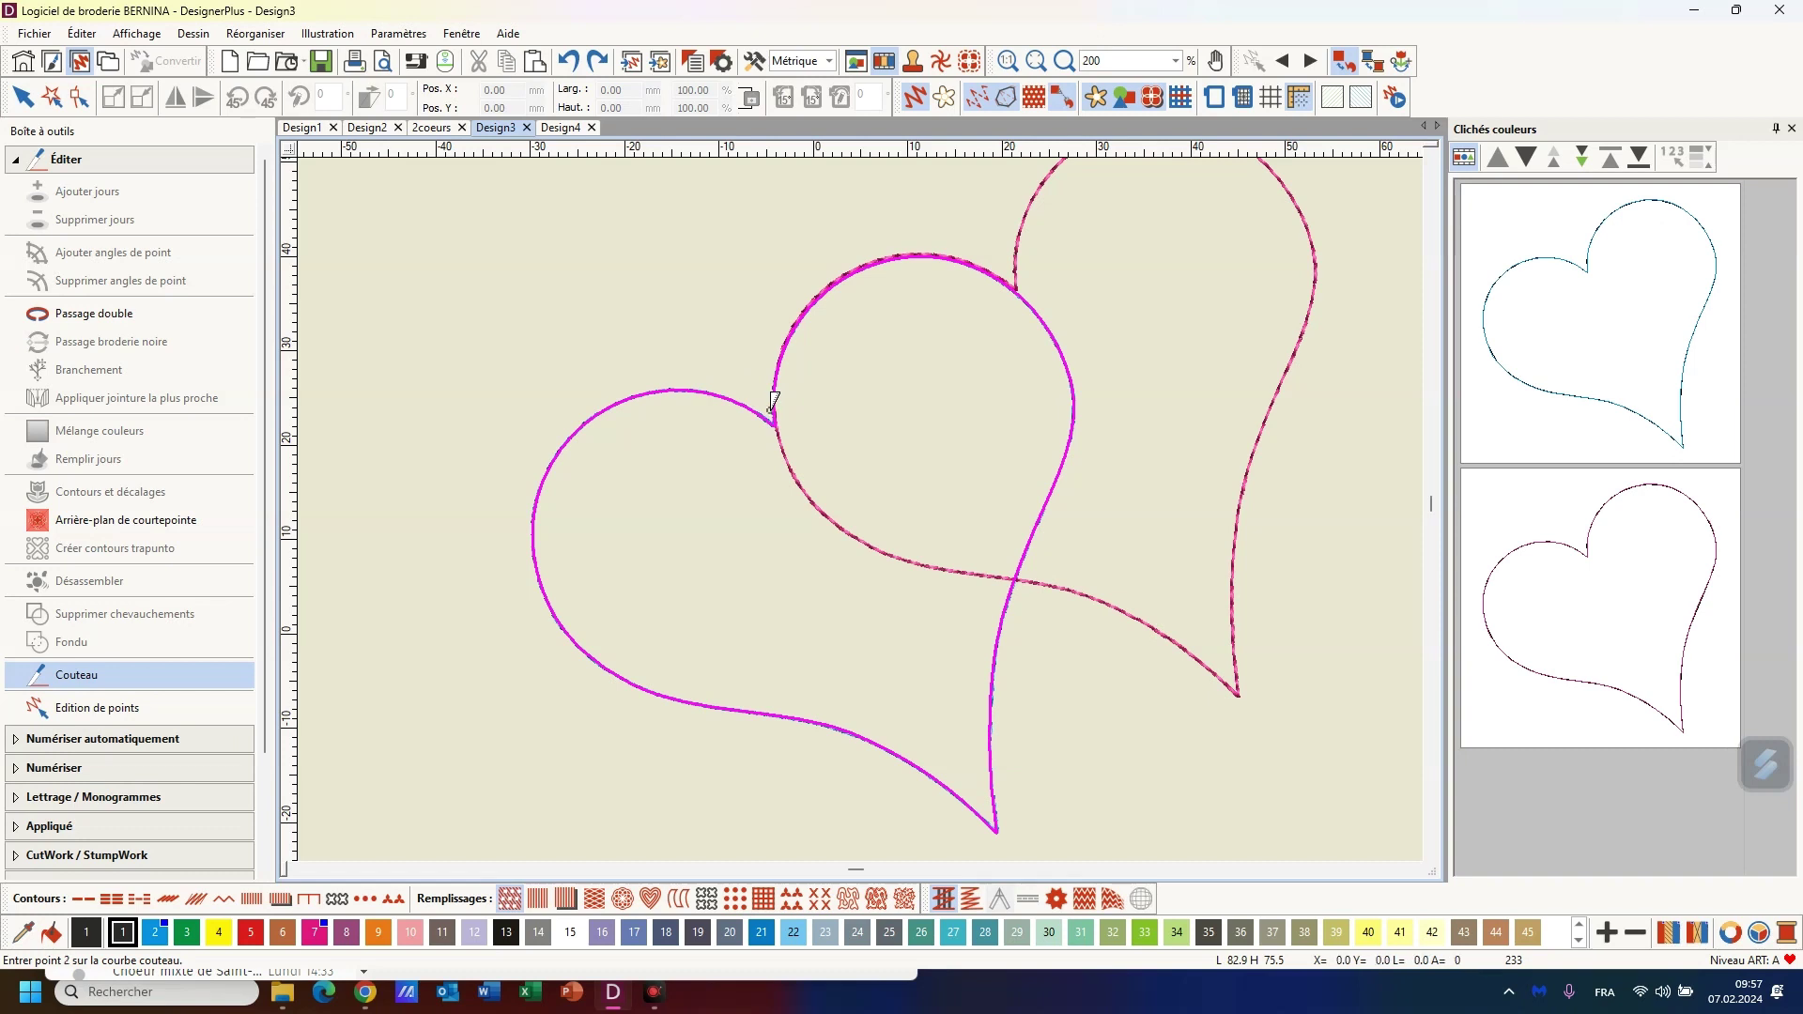
pyautogui.click(783, 465)
pyautogui.press('Return')
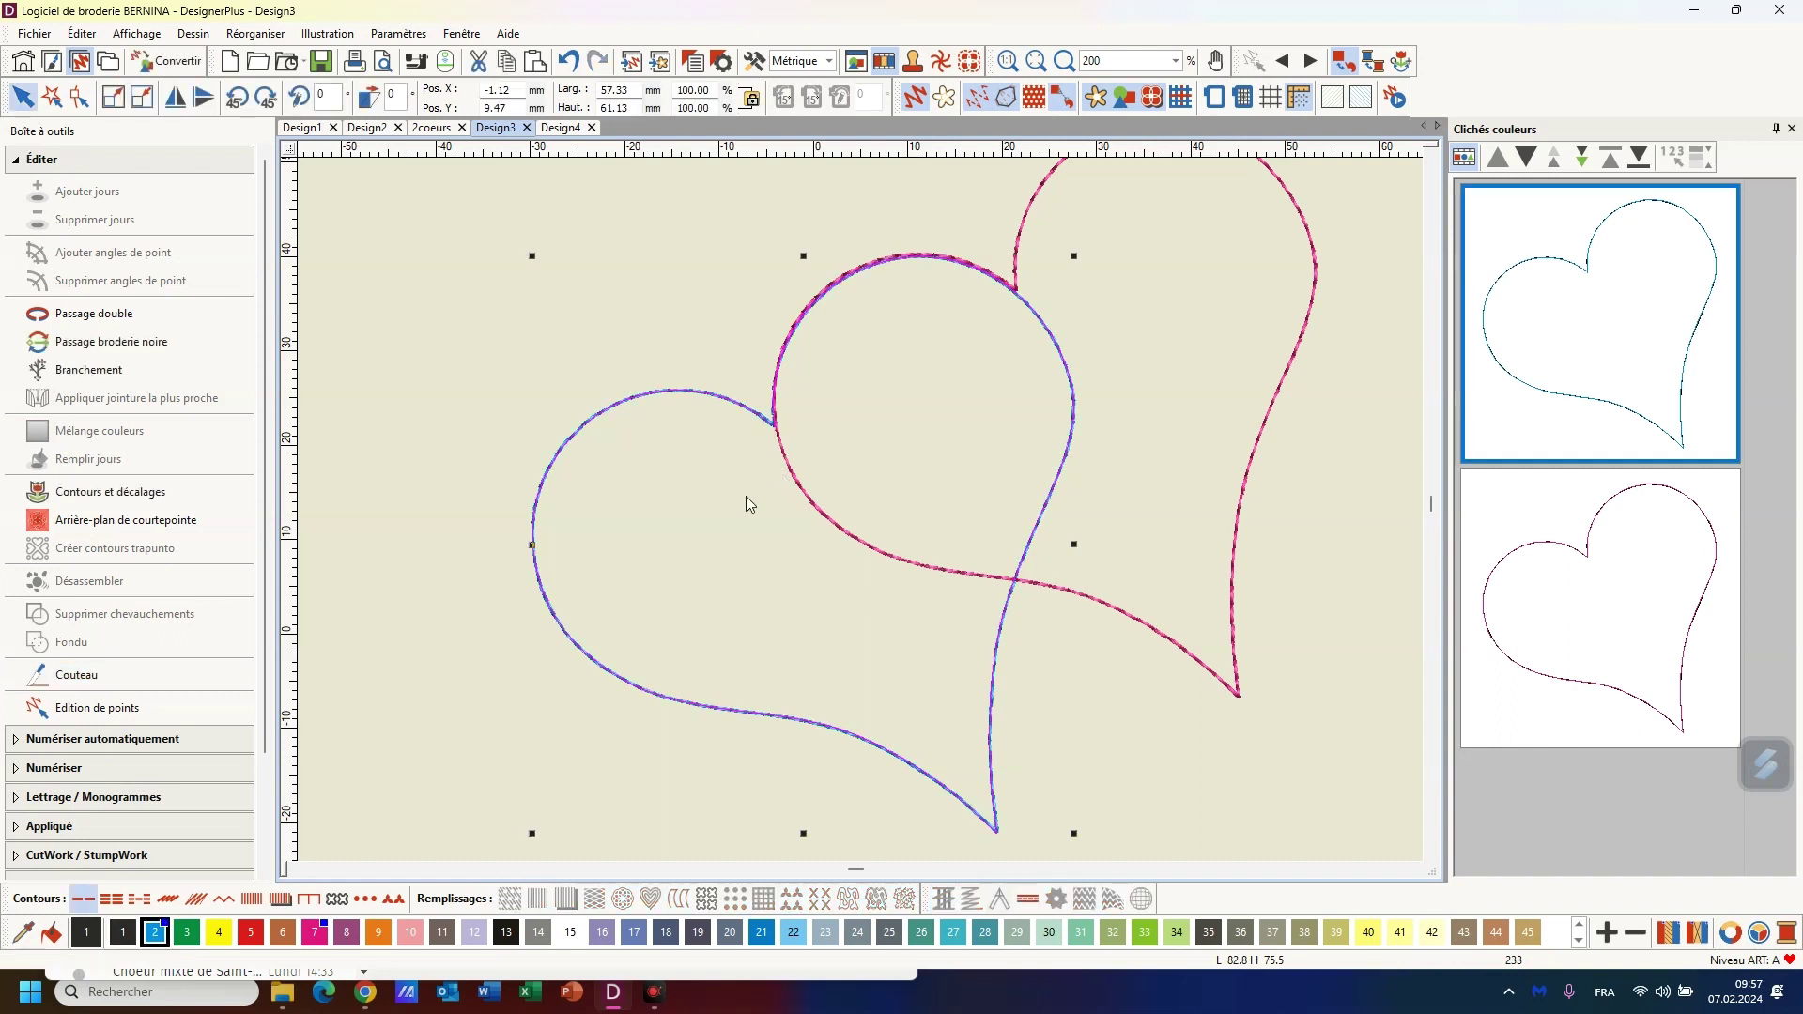
# Cut the color 2 heart outline with the Knife beside the color 7 heart's notch to separate the overlapping arc
pyautogui.click(97, 679)
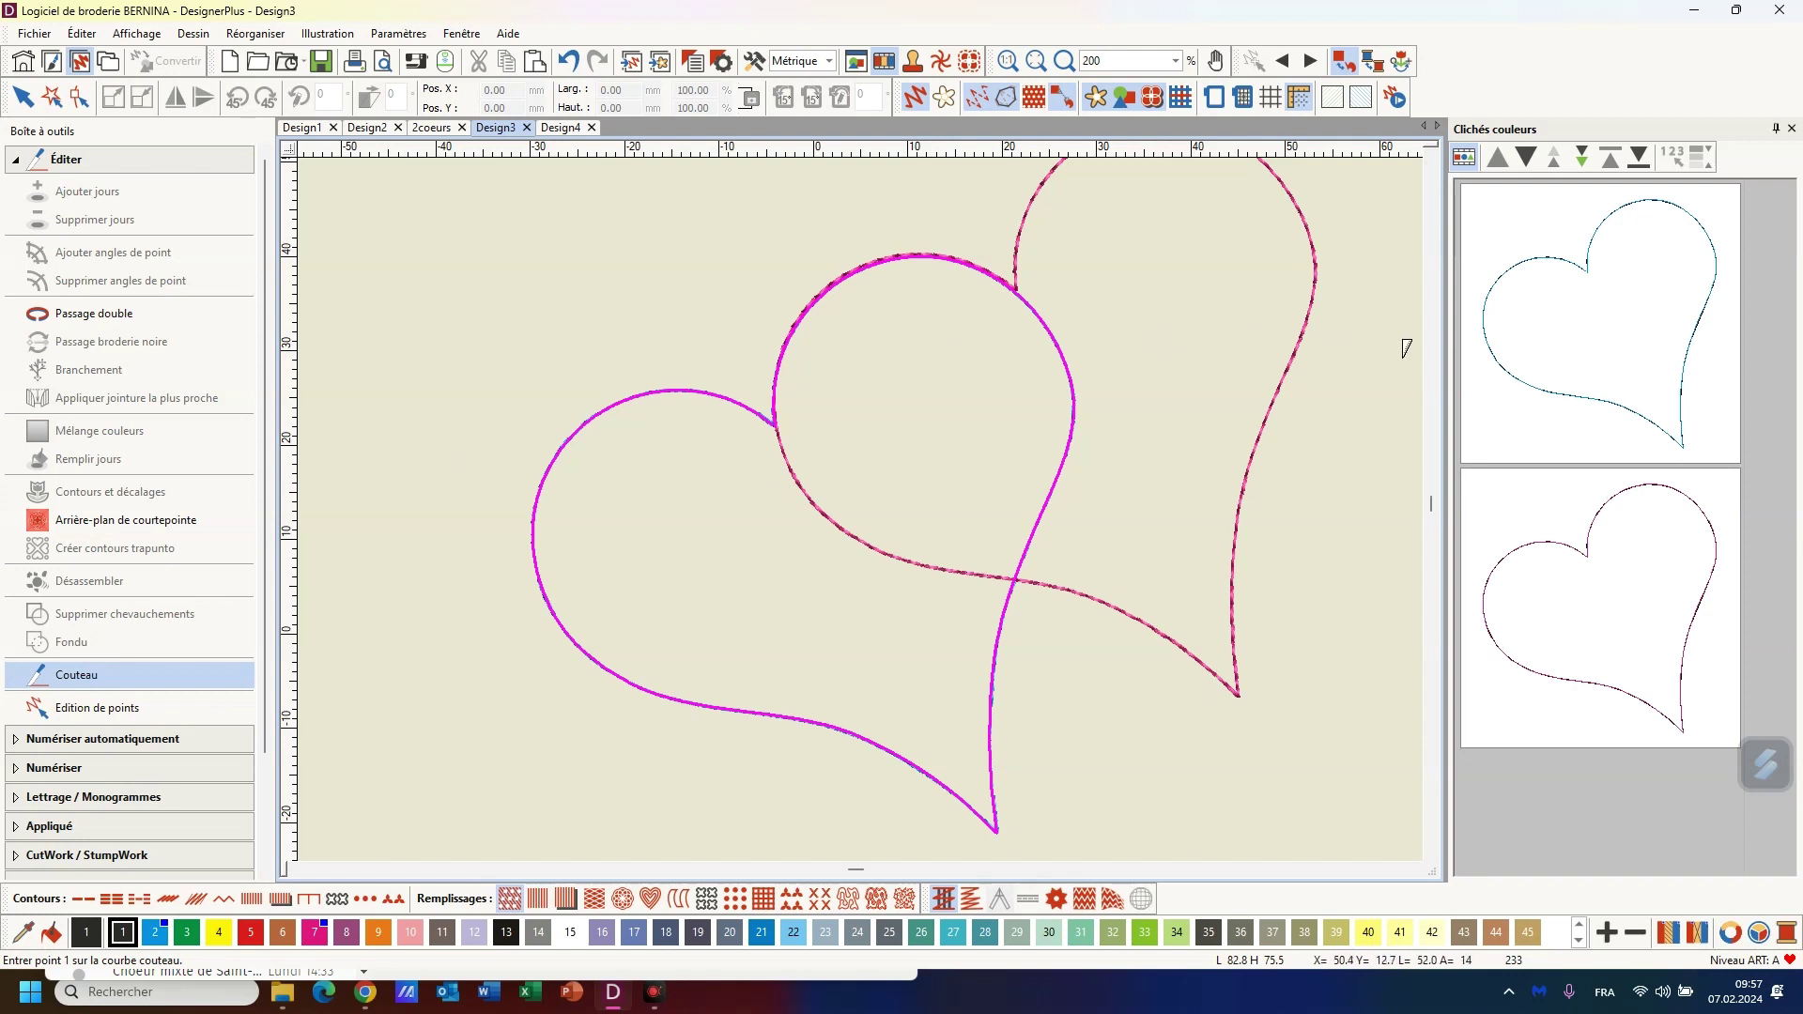
pyautogui.click(1571, 347)
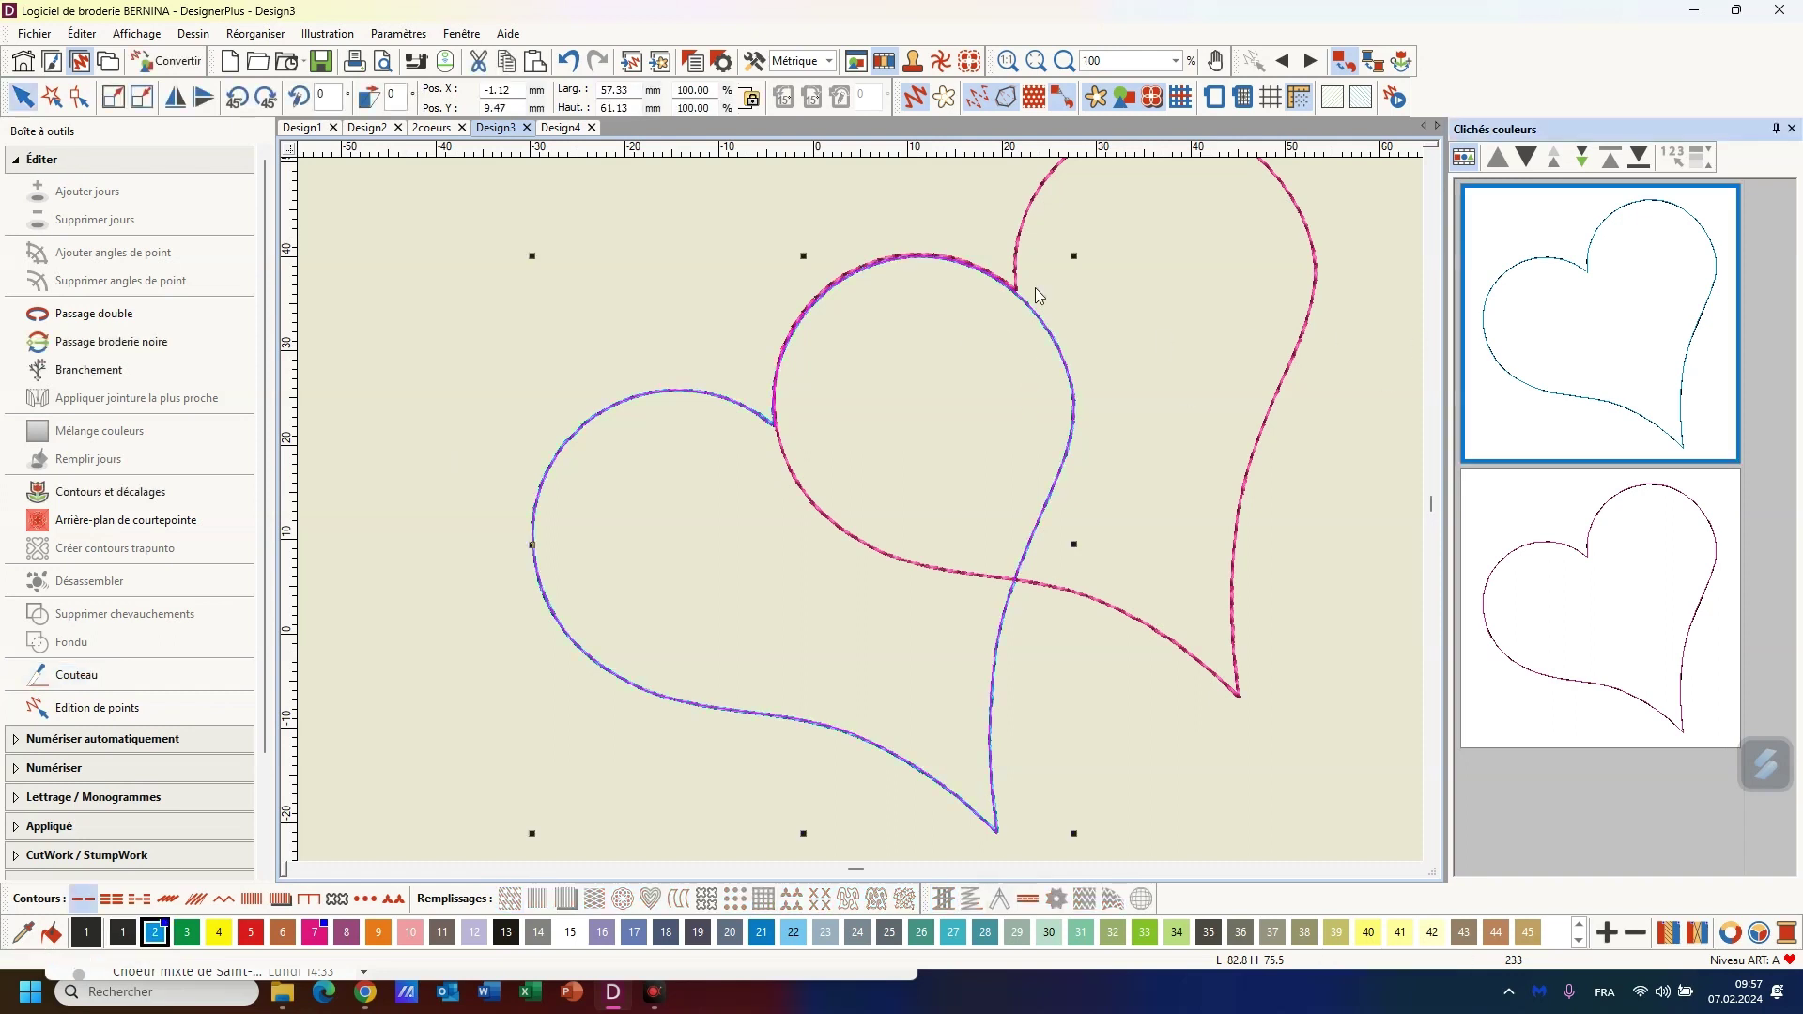
pyautogui.click(82, 676)
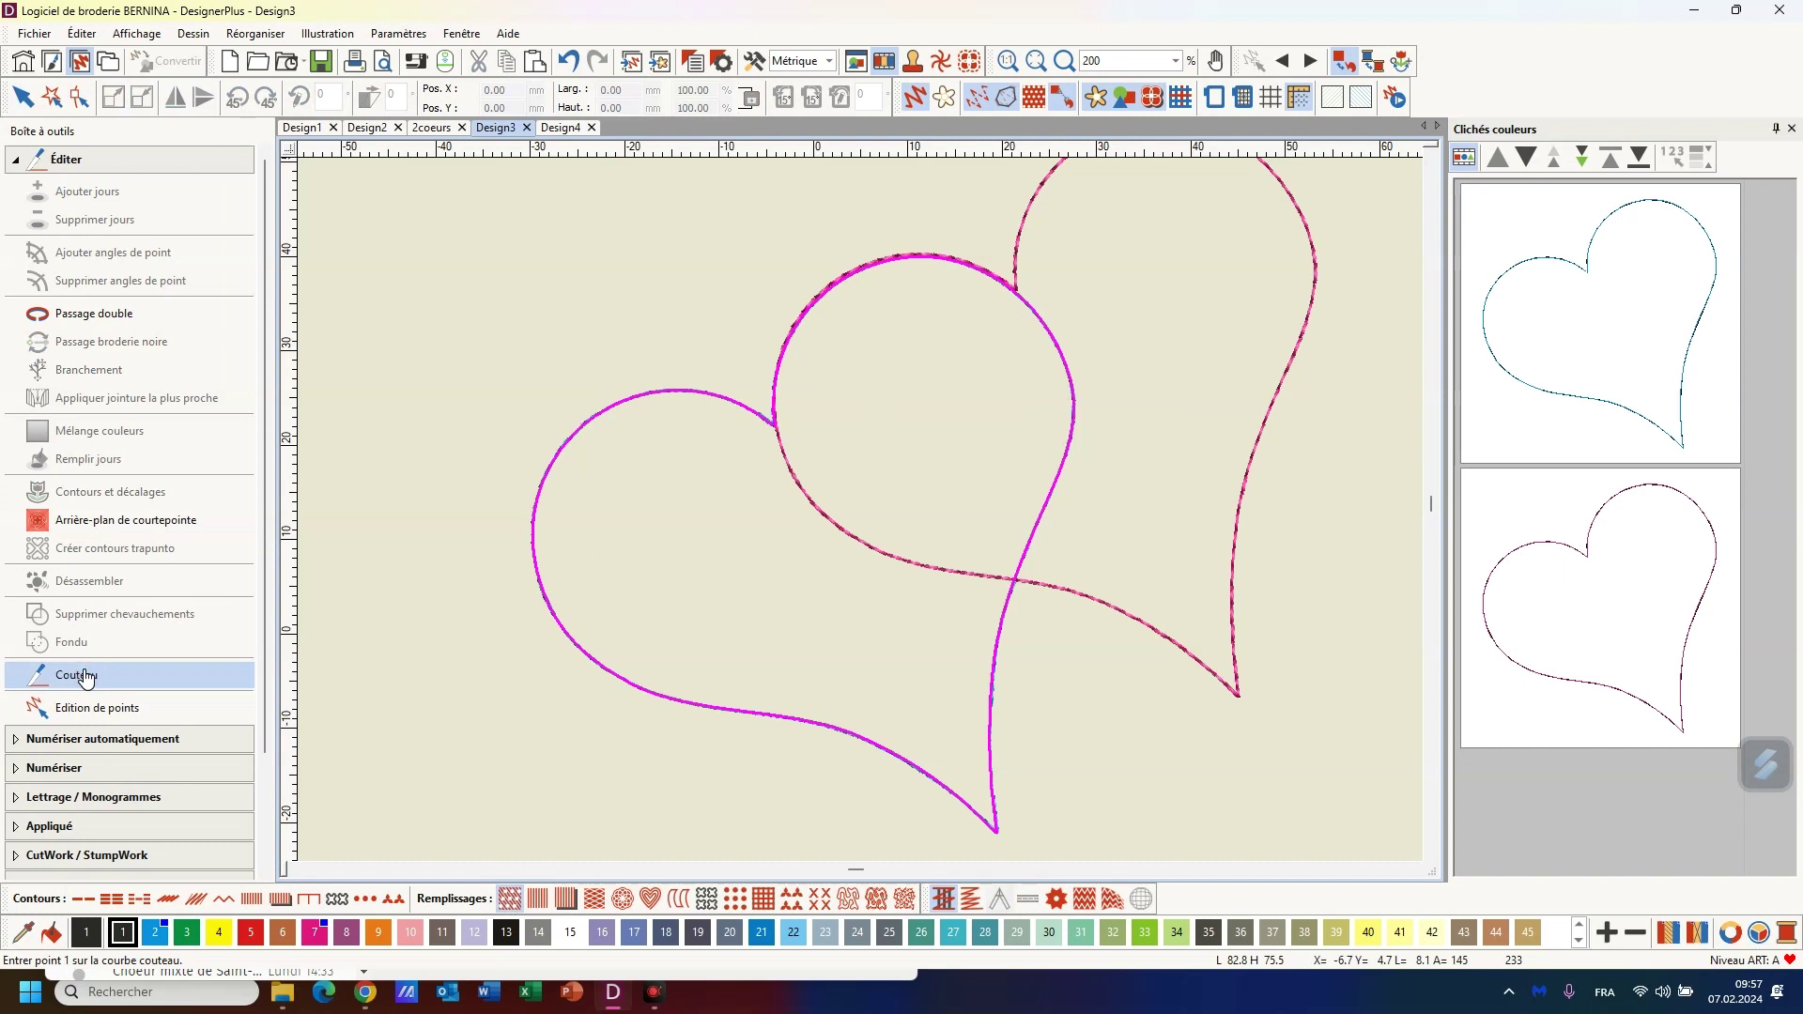
pyautogui.click(1020, 286)
pyautogui.click(988, 316)
pyautogui.press('Return')
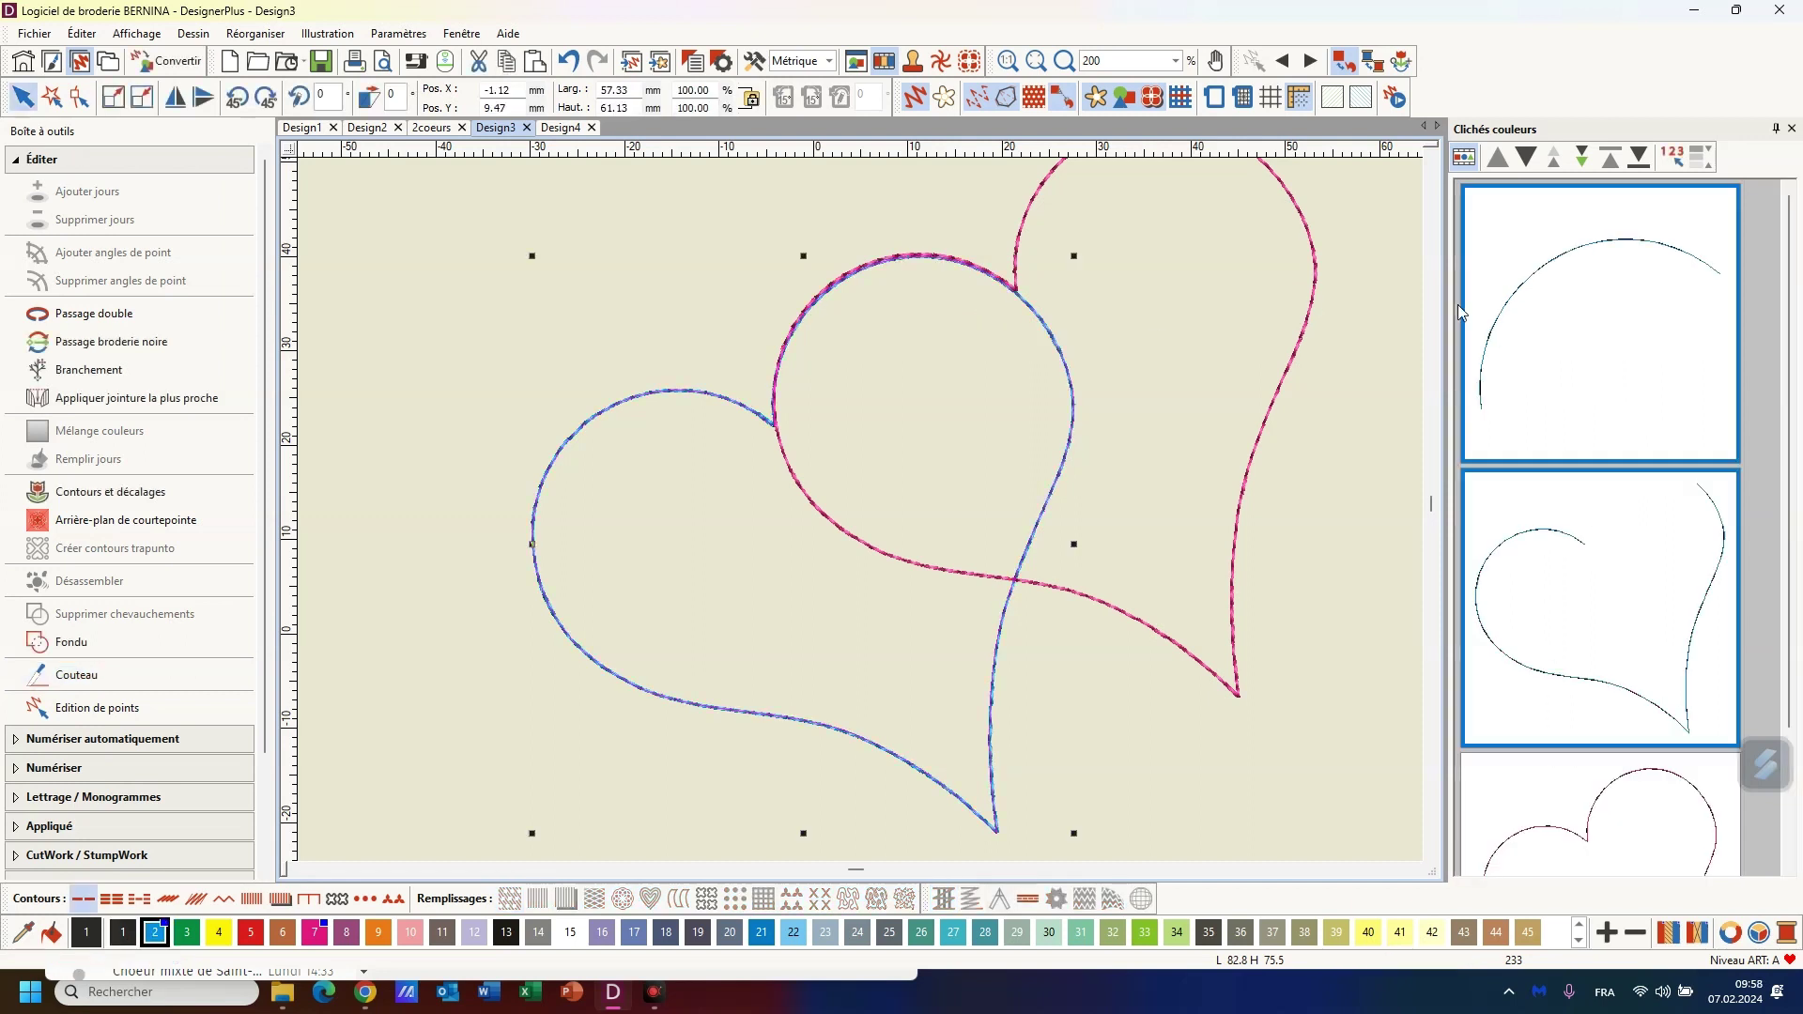
# Delete the color 2 arc that overlaps the color 7 heart's rounded lobe
pyautogui.click(1601, 366)
pyautogui.click(1601, 366)
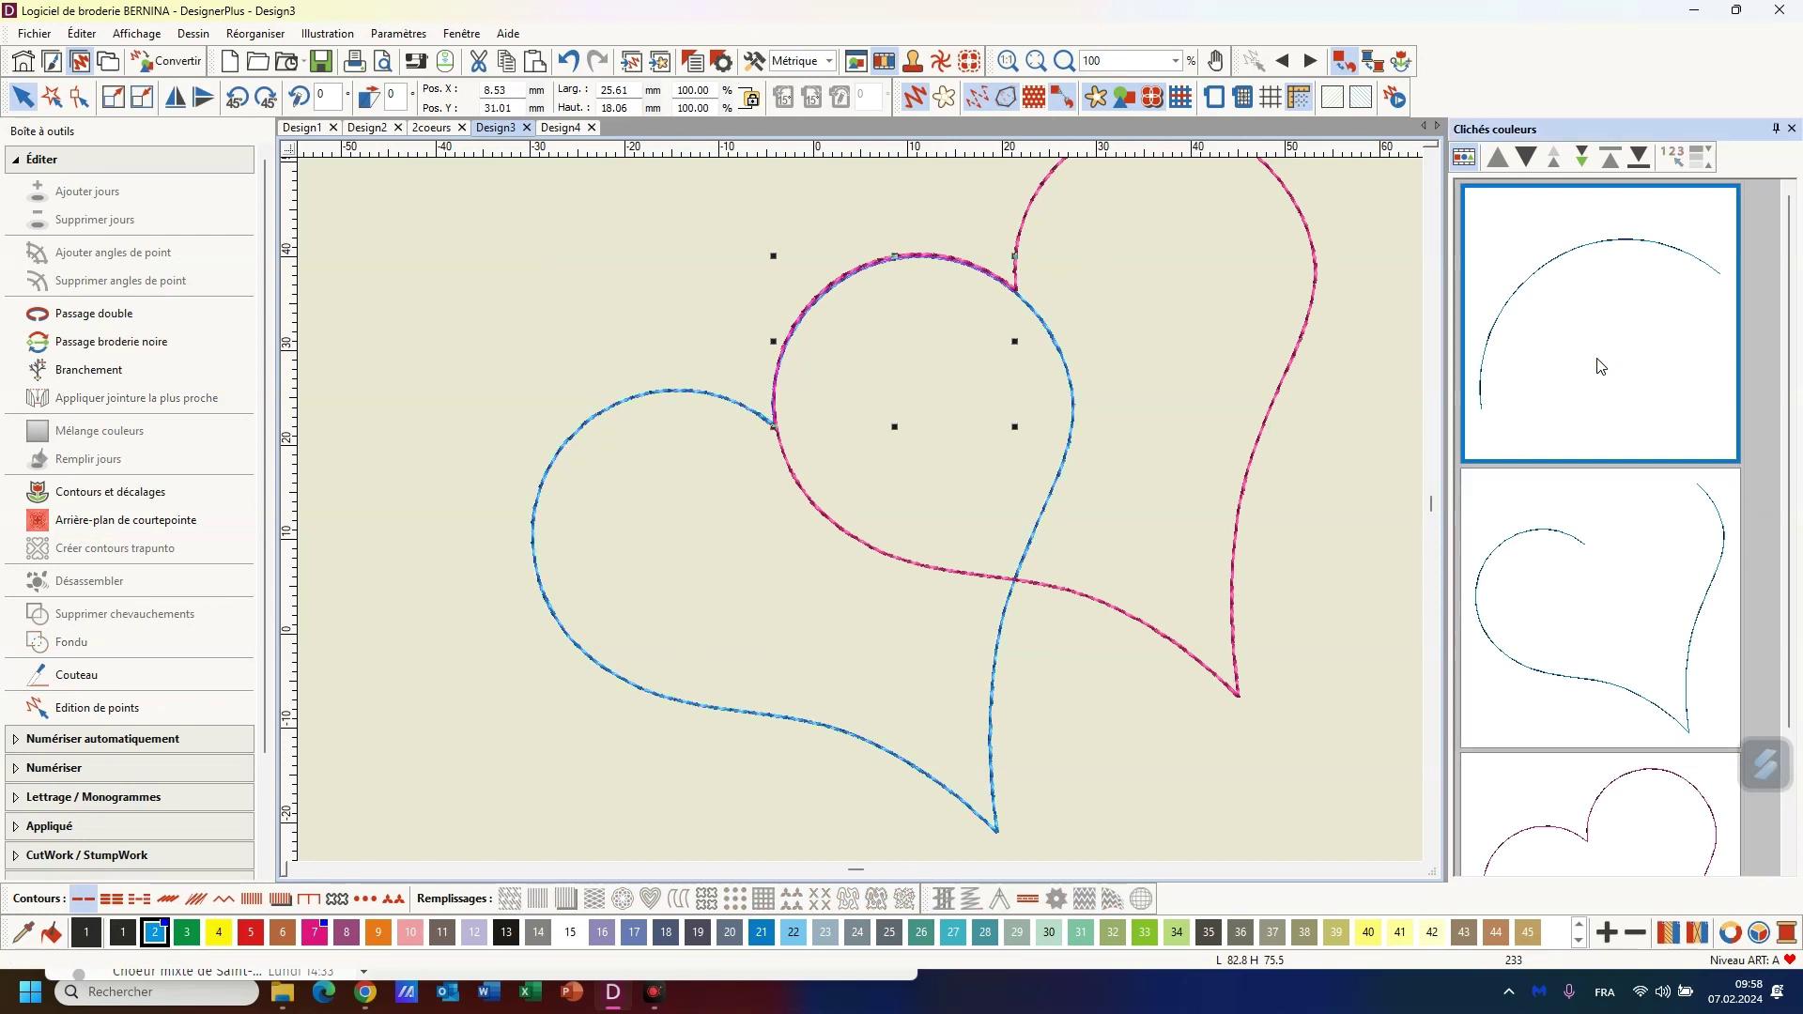
pyautogui.press('Delete')
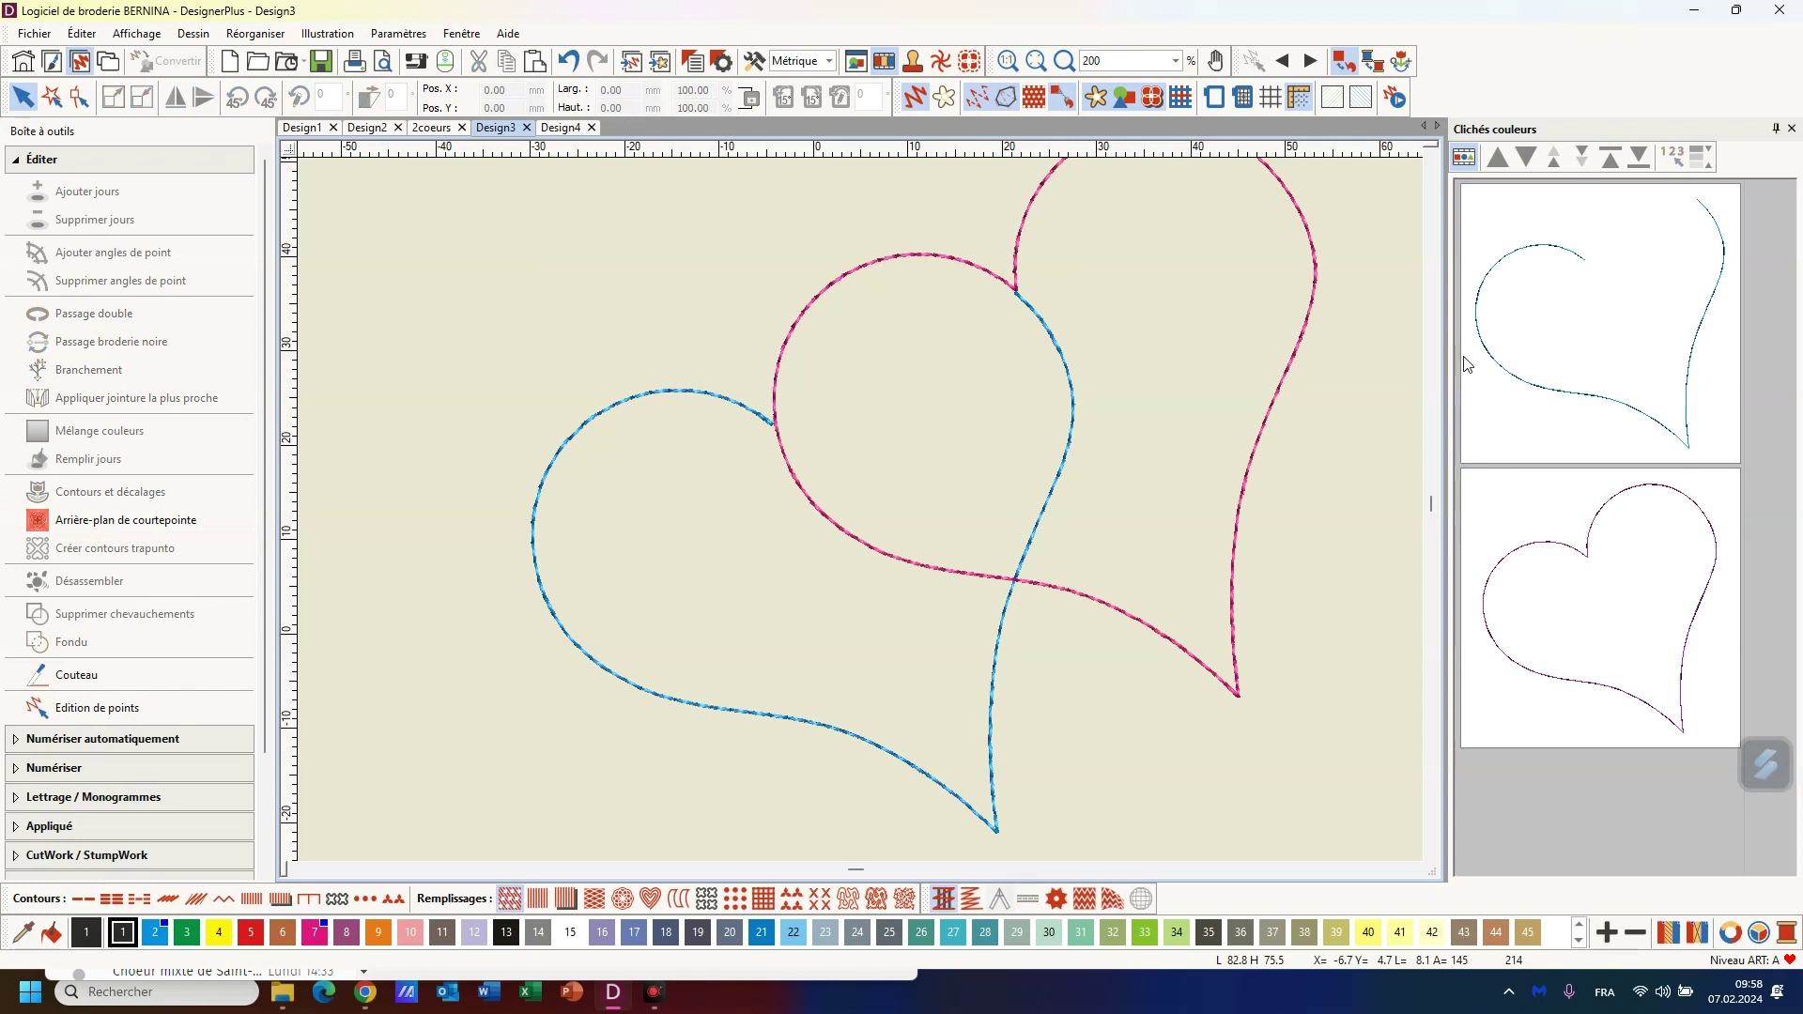
# Apply a satin outline to the color 7 heart and reshape its notch slightly inward to close the gap in the stitching
pyautogui.click(1593, 287)
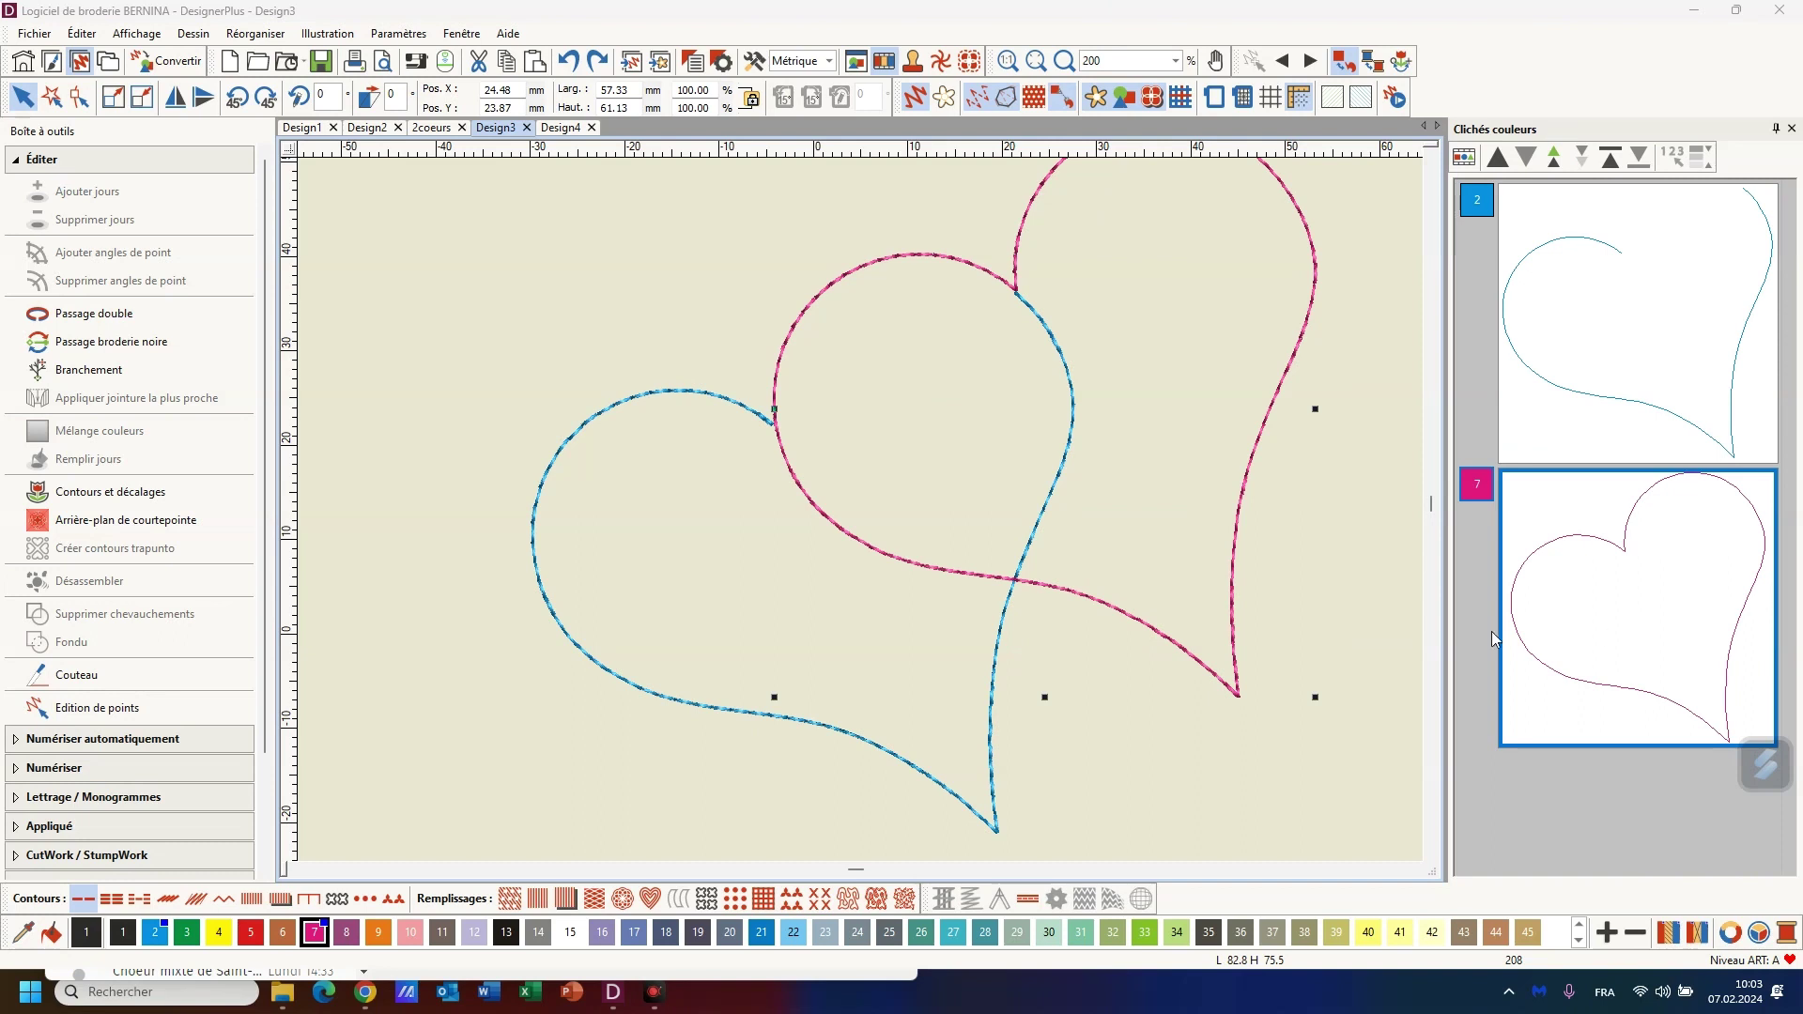
pyautogui.click(251, 900)
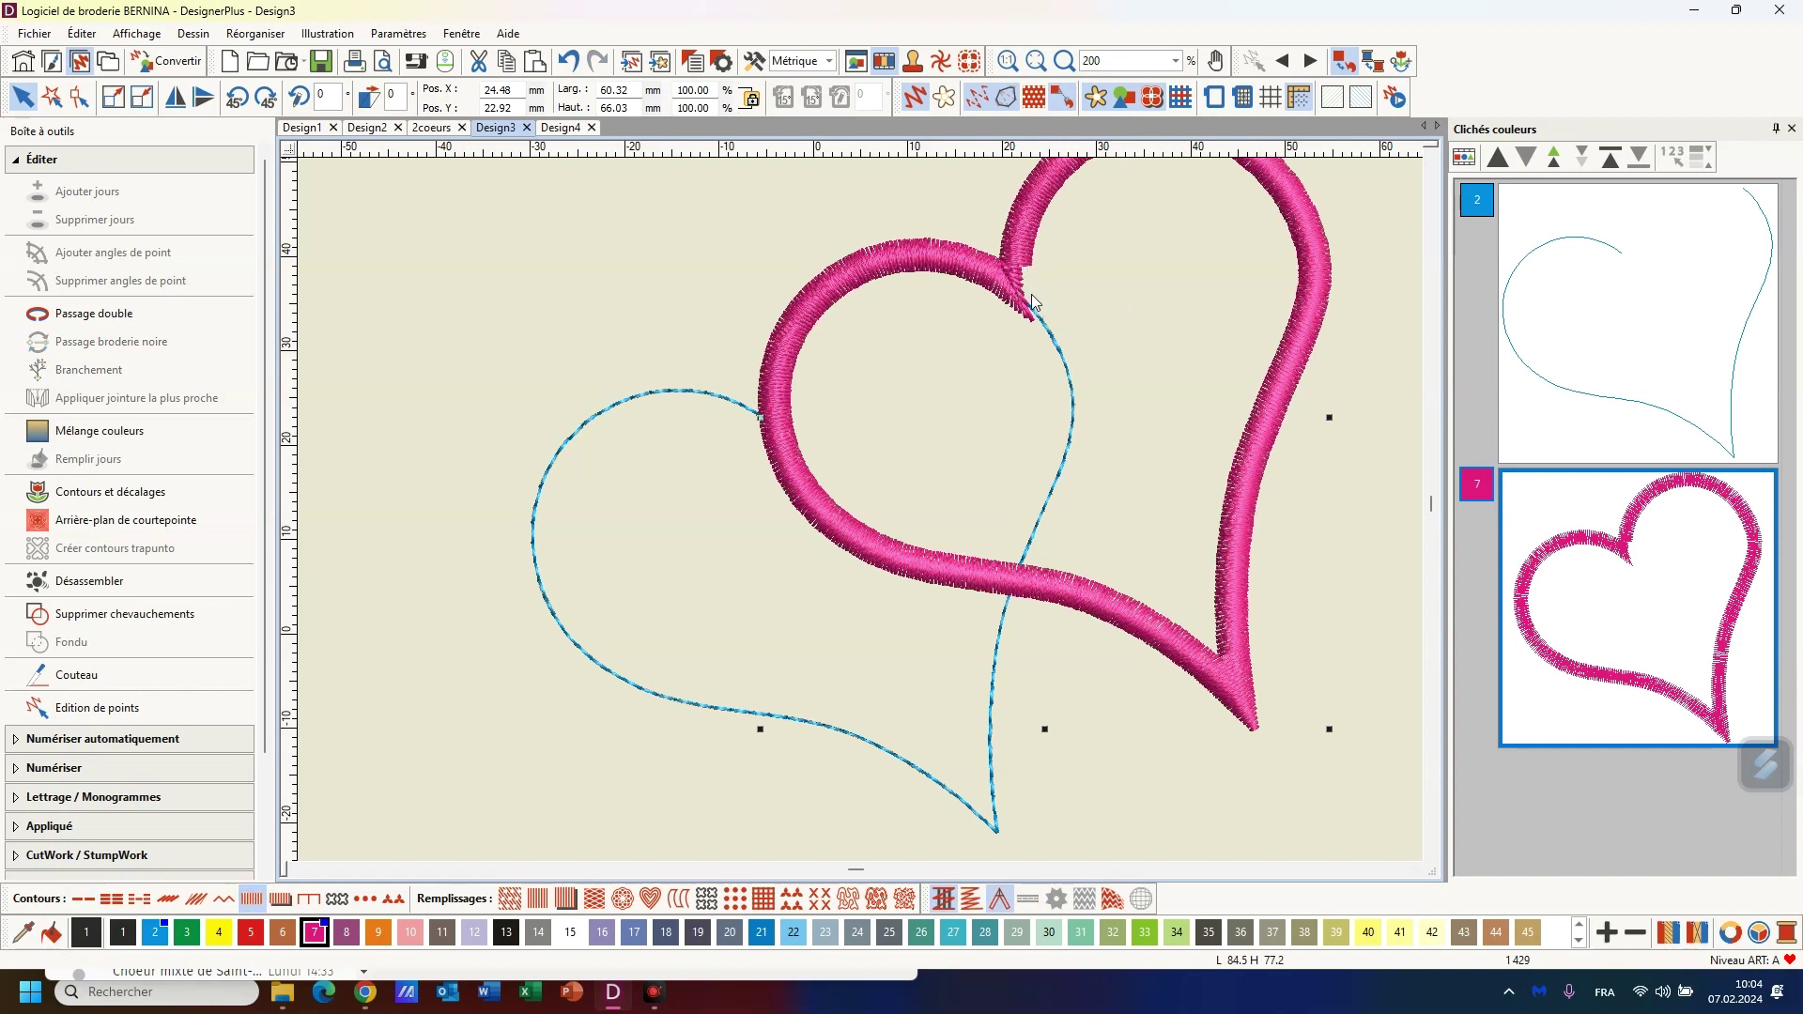
pyautogui.click(82, 97)
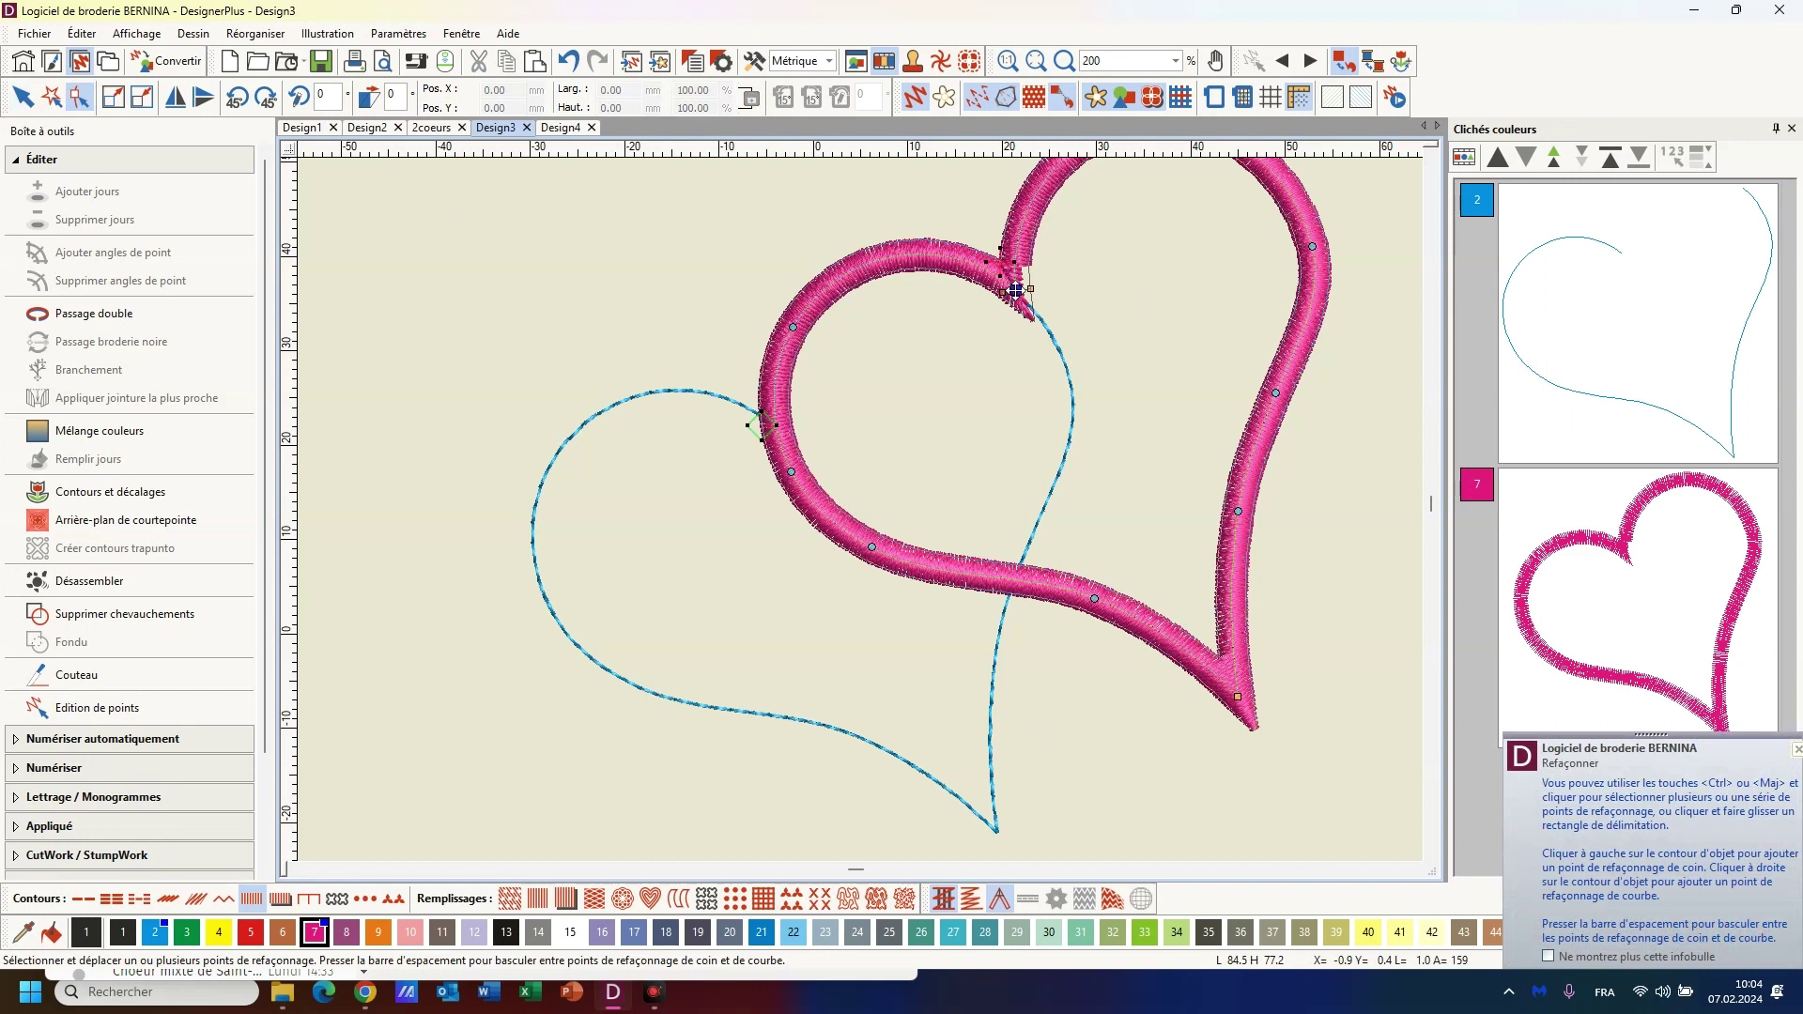
pyautogui.moveTo(1016, 288); pyautogui.dragTo(1027, 297)
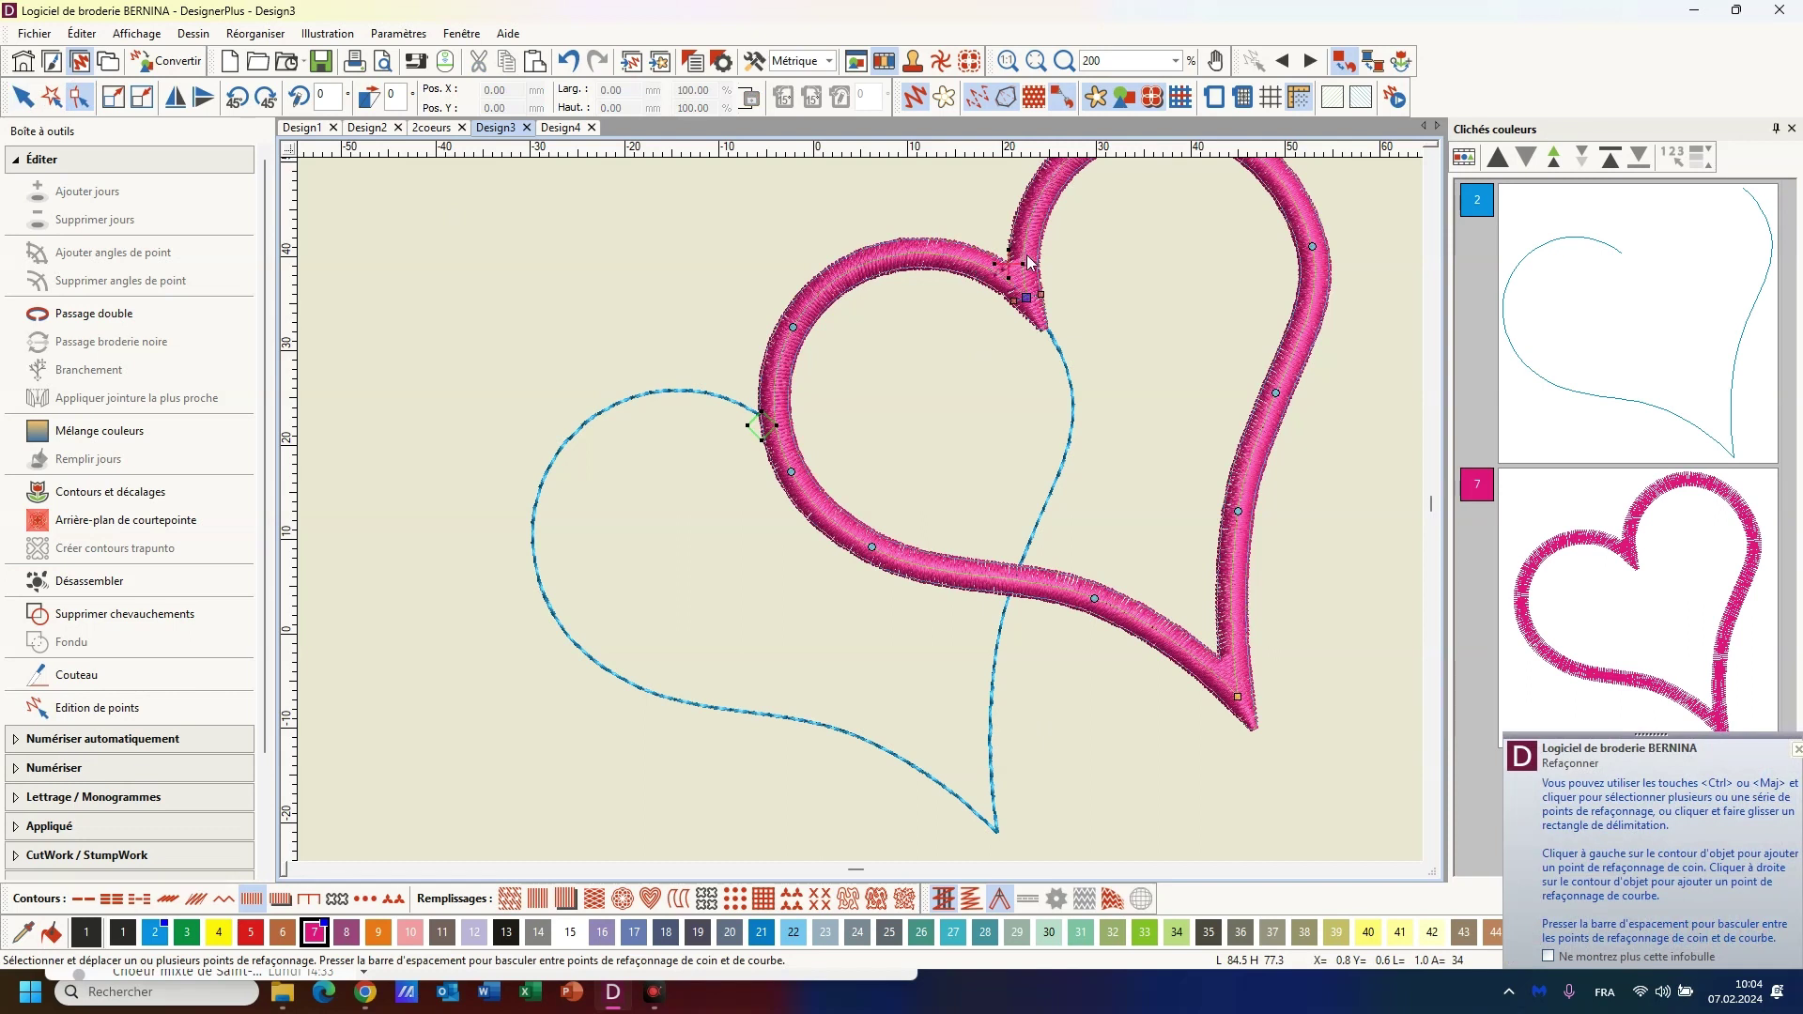
pyautogui.click(756, 412)
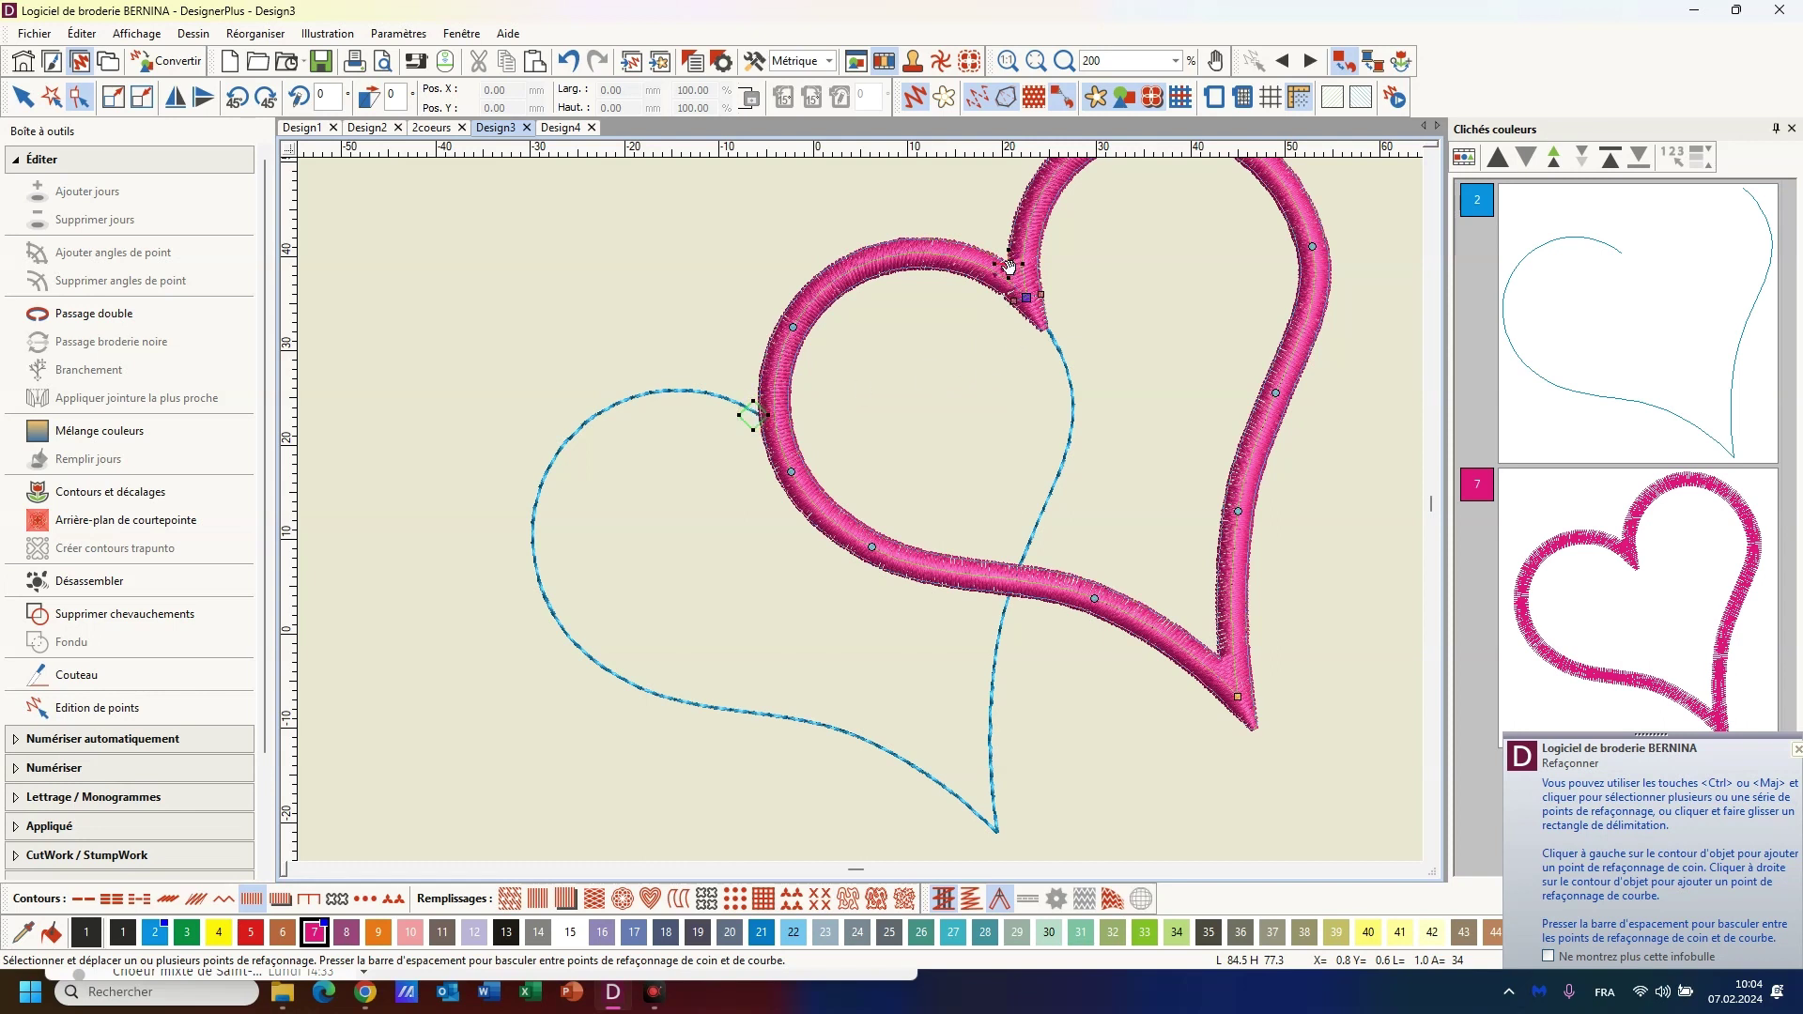
pyautogui.click(750, 417)
# Try a satin outline on the open color 2 heart outline
pyautogui.click(1673, 357)
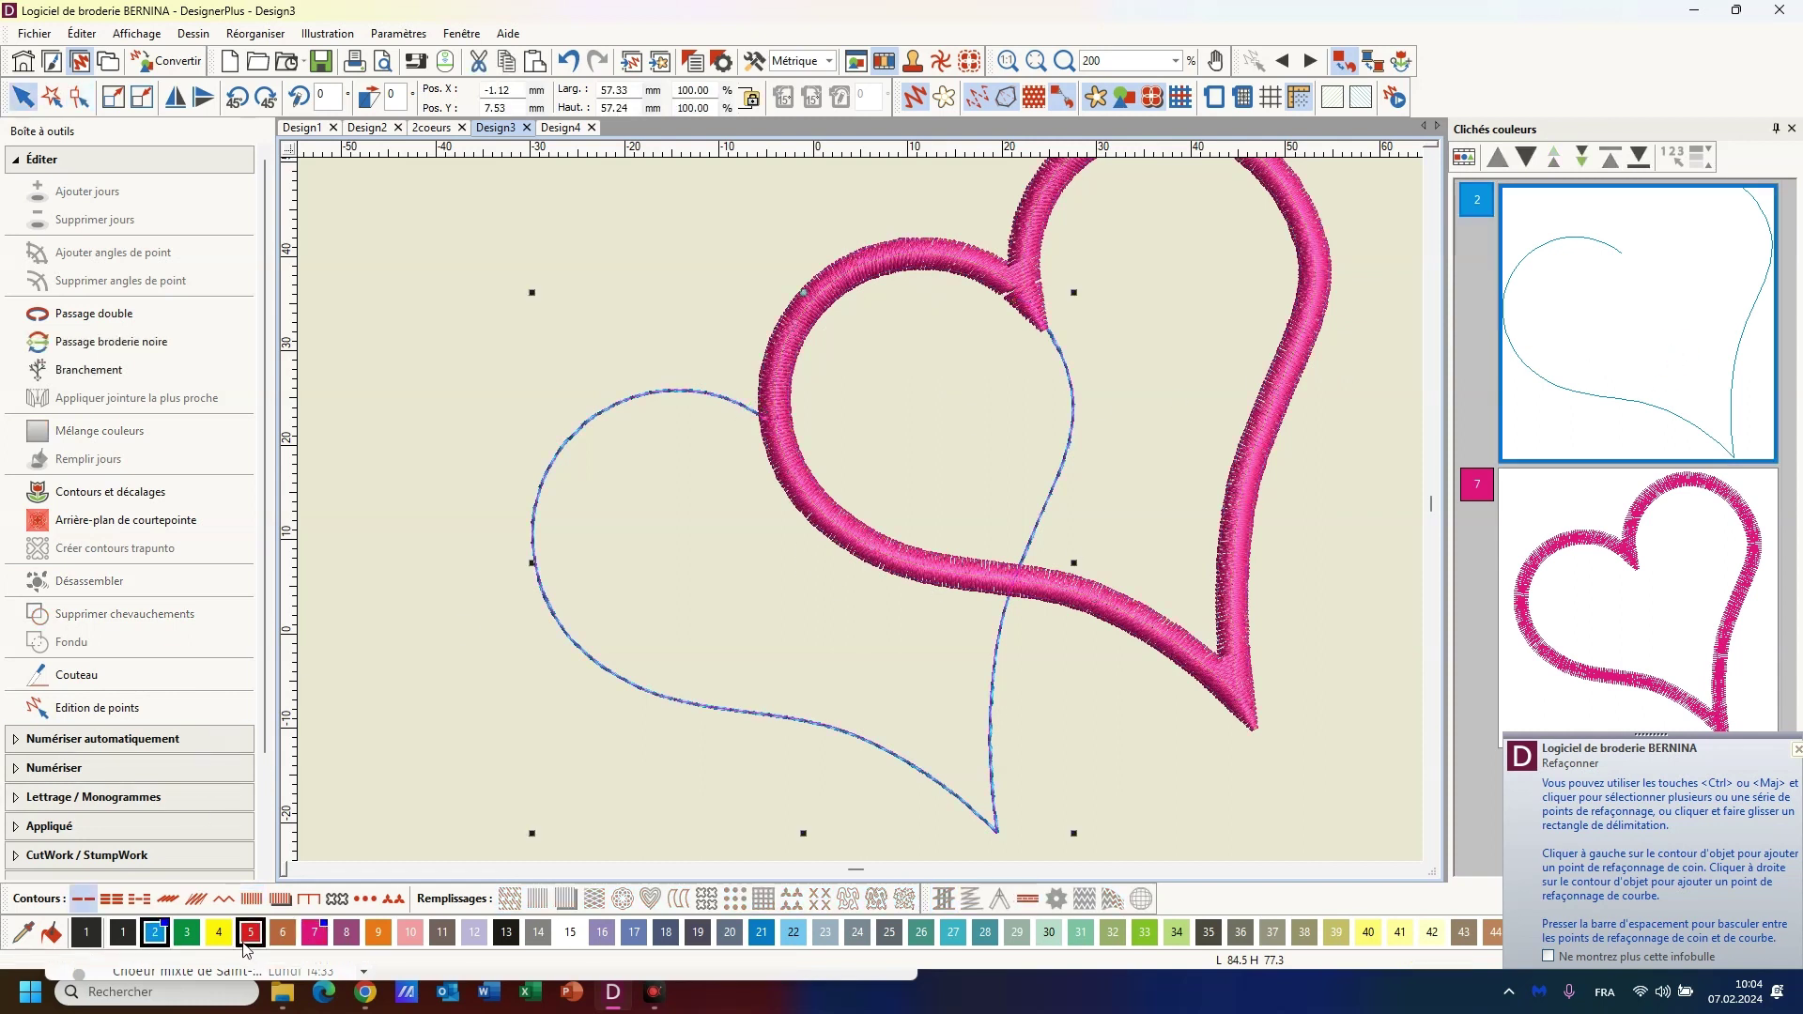
pyautogui.click(252, 901)
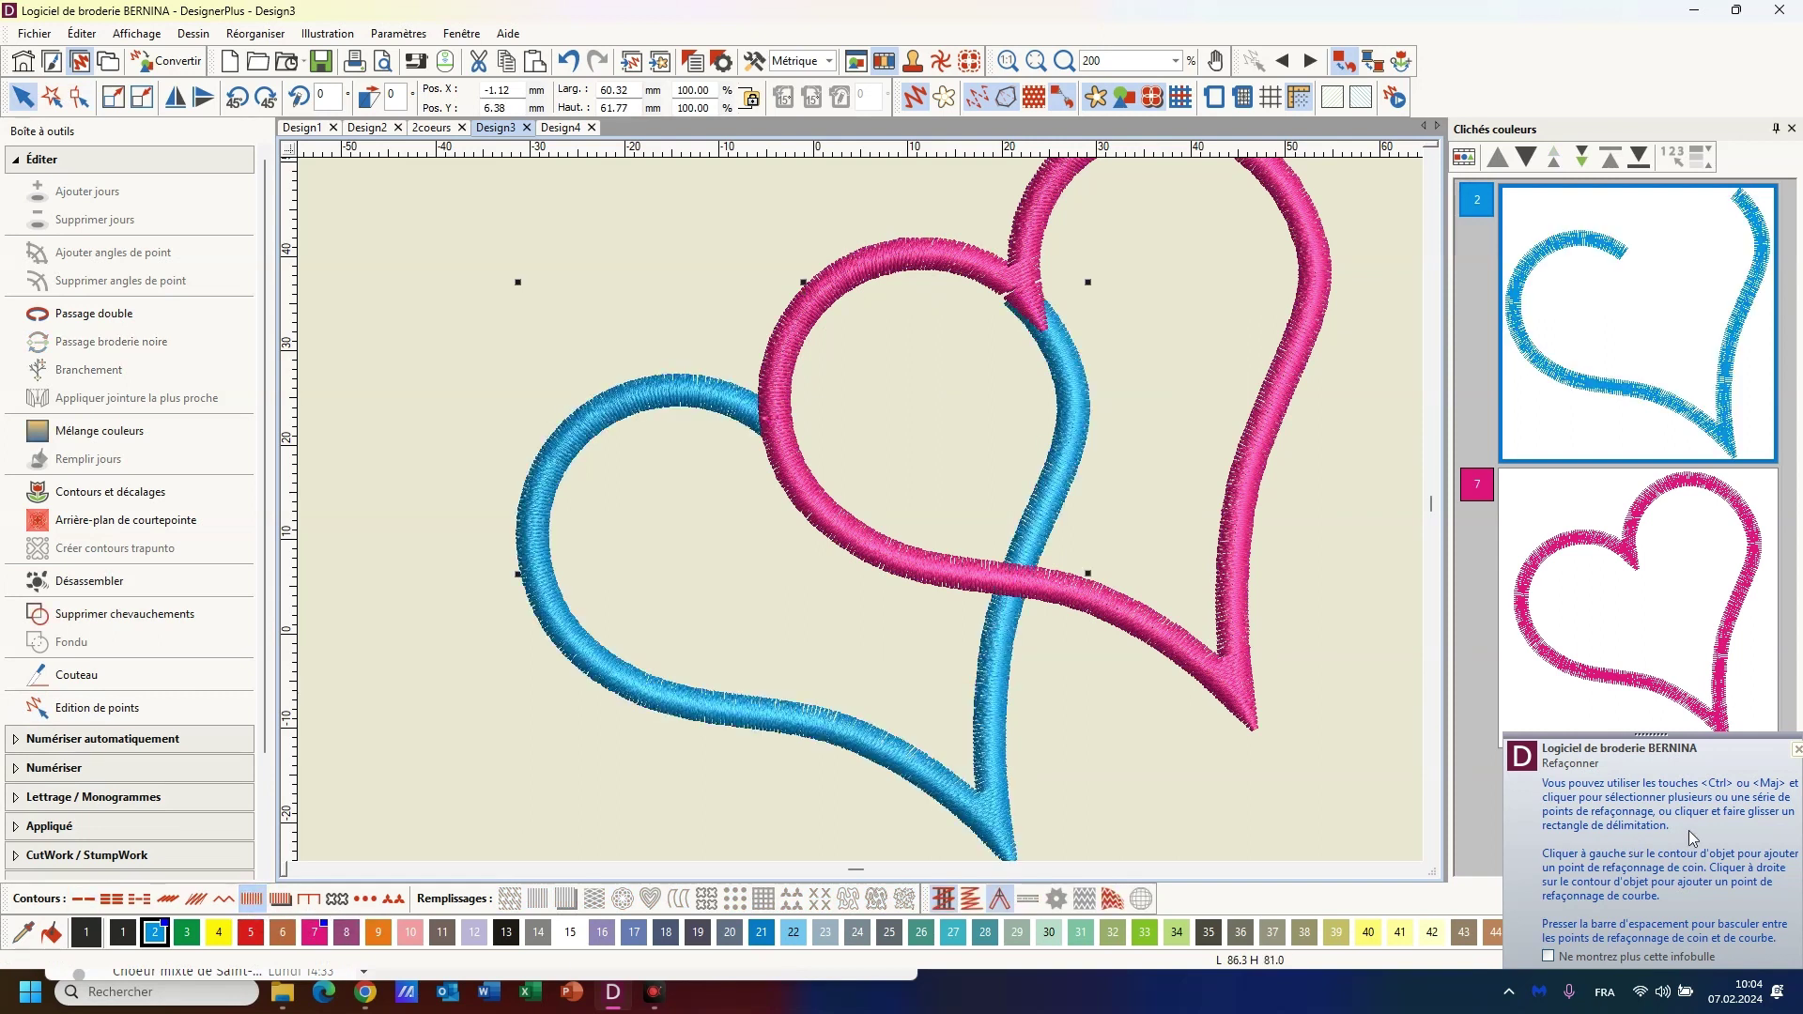
pyautogui.click(1796, 750)
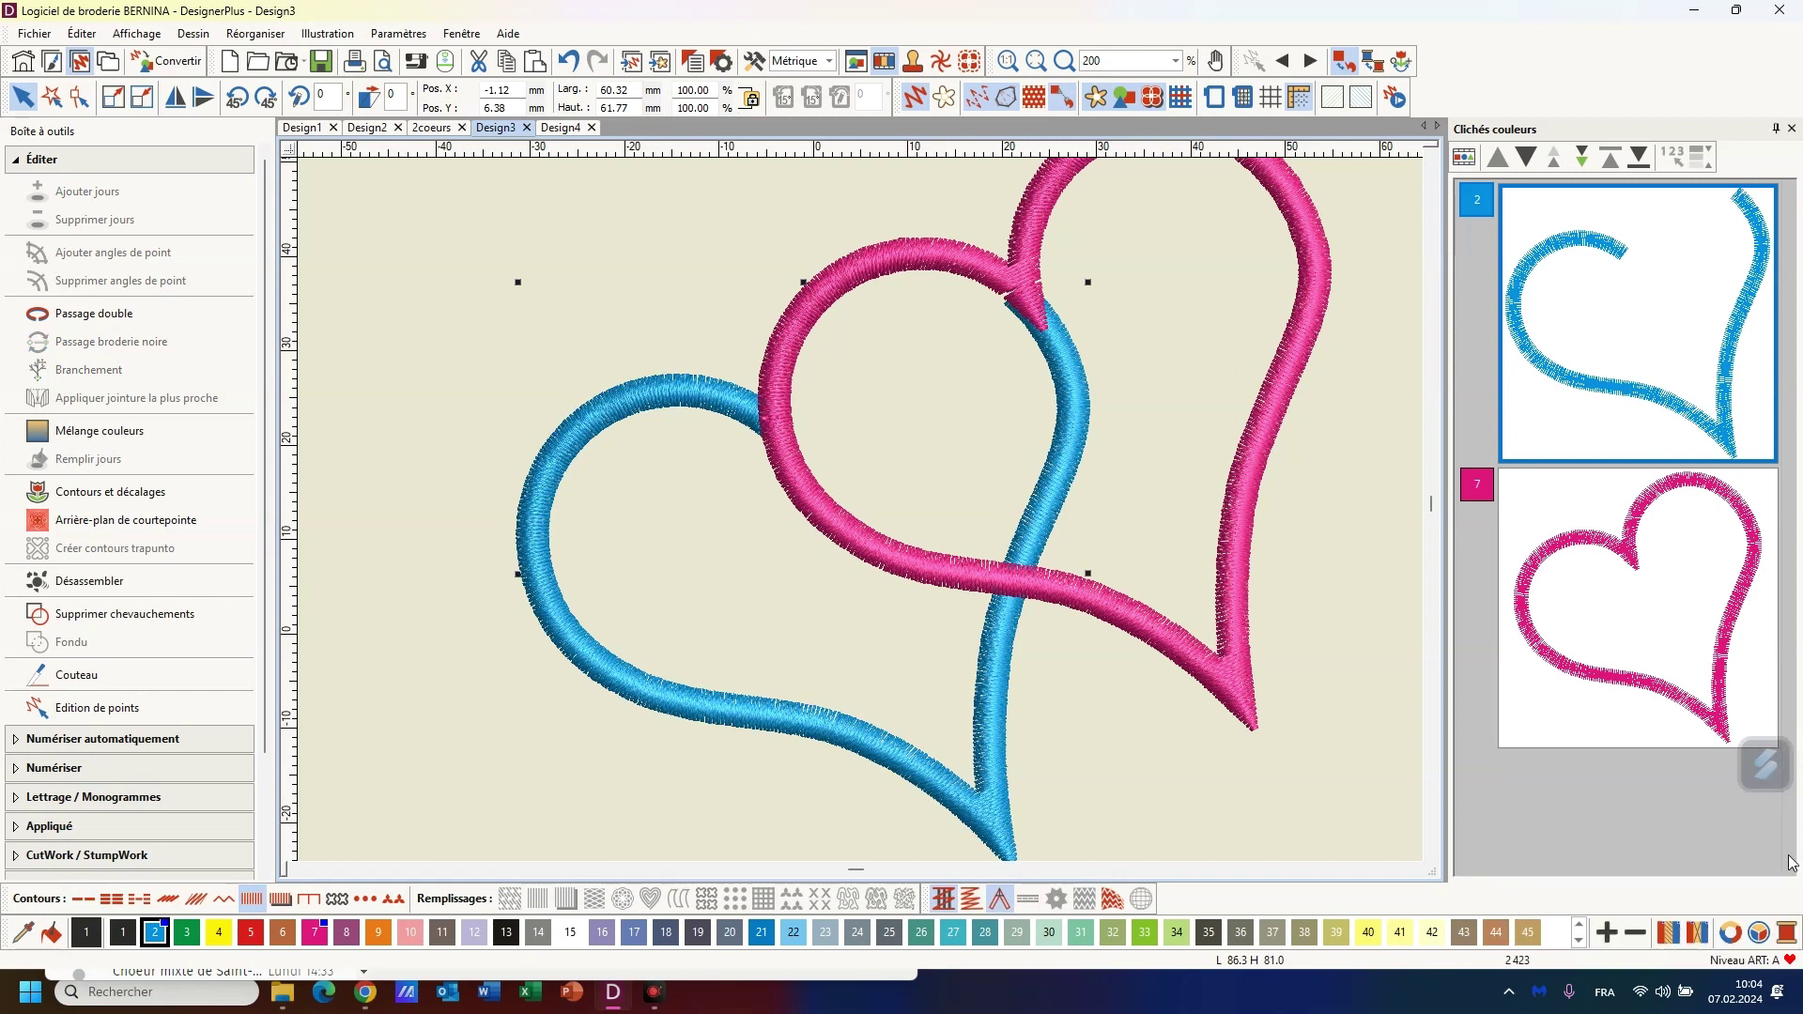
# Reapply the satin outline to the open color 2 heart and move its end node slightly upward beneath the color 7 heart's notch
pyautogui.press('h')
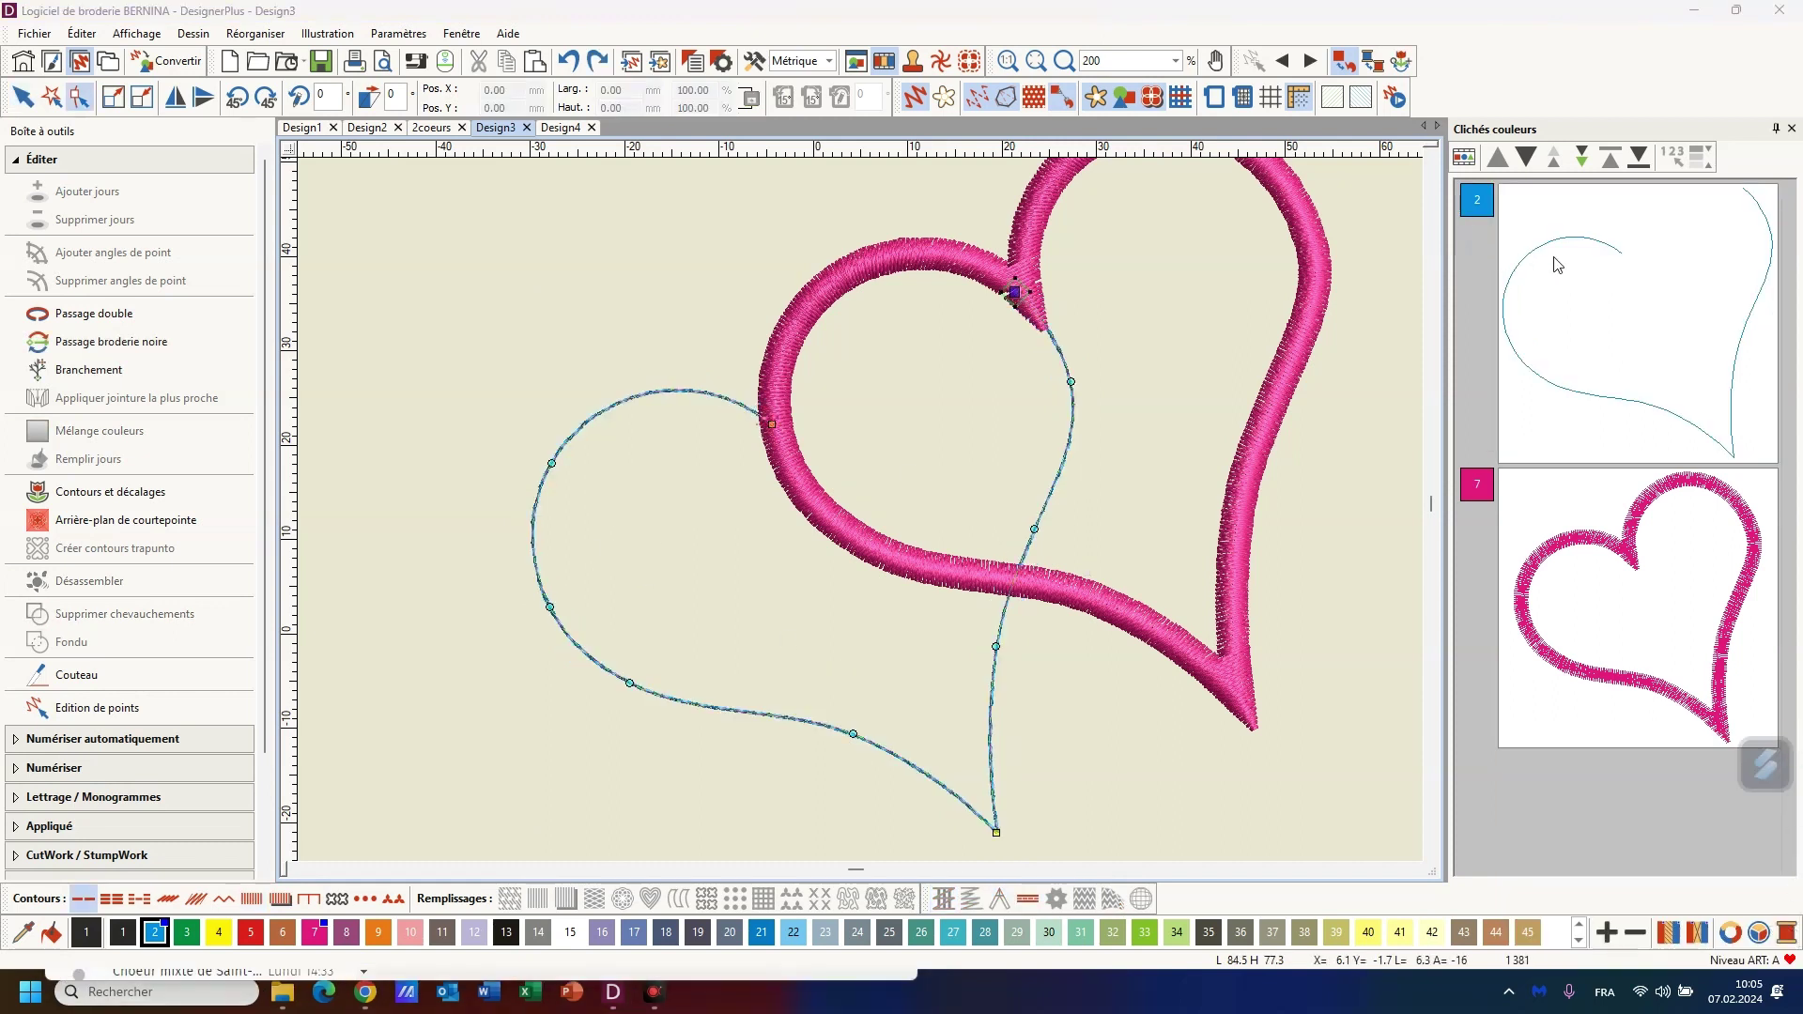
pyautogui.click(1594, 266)
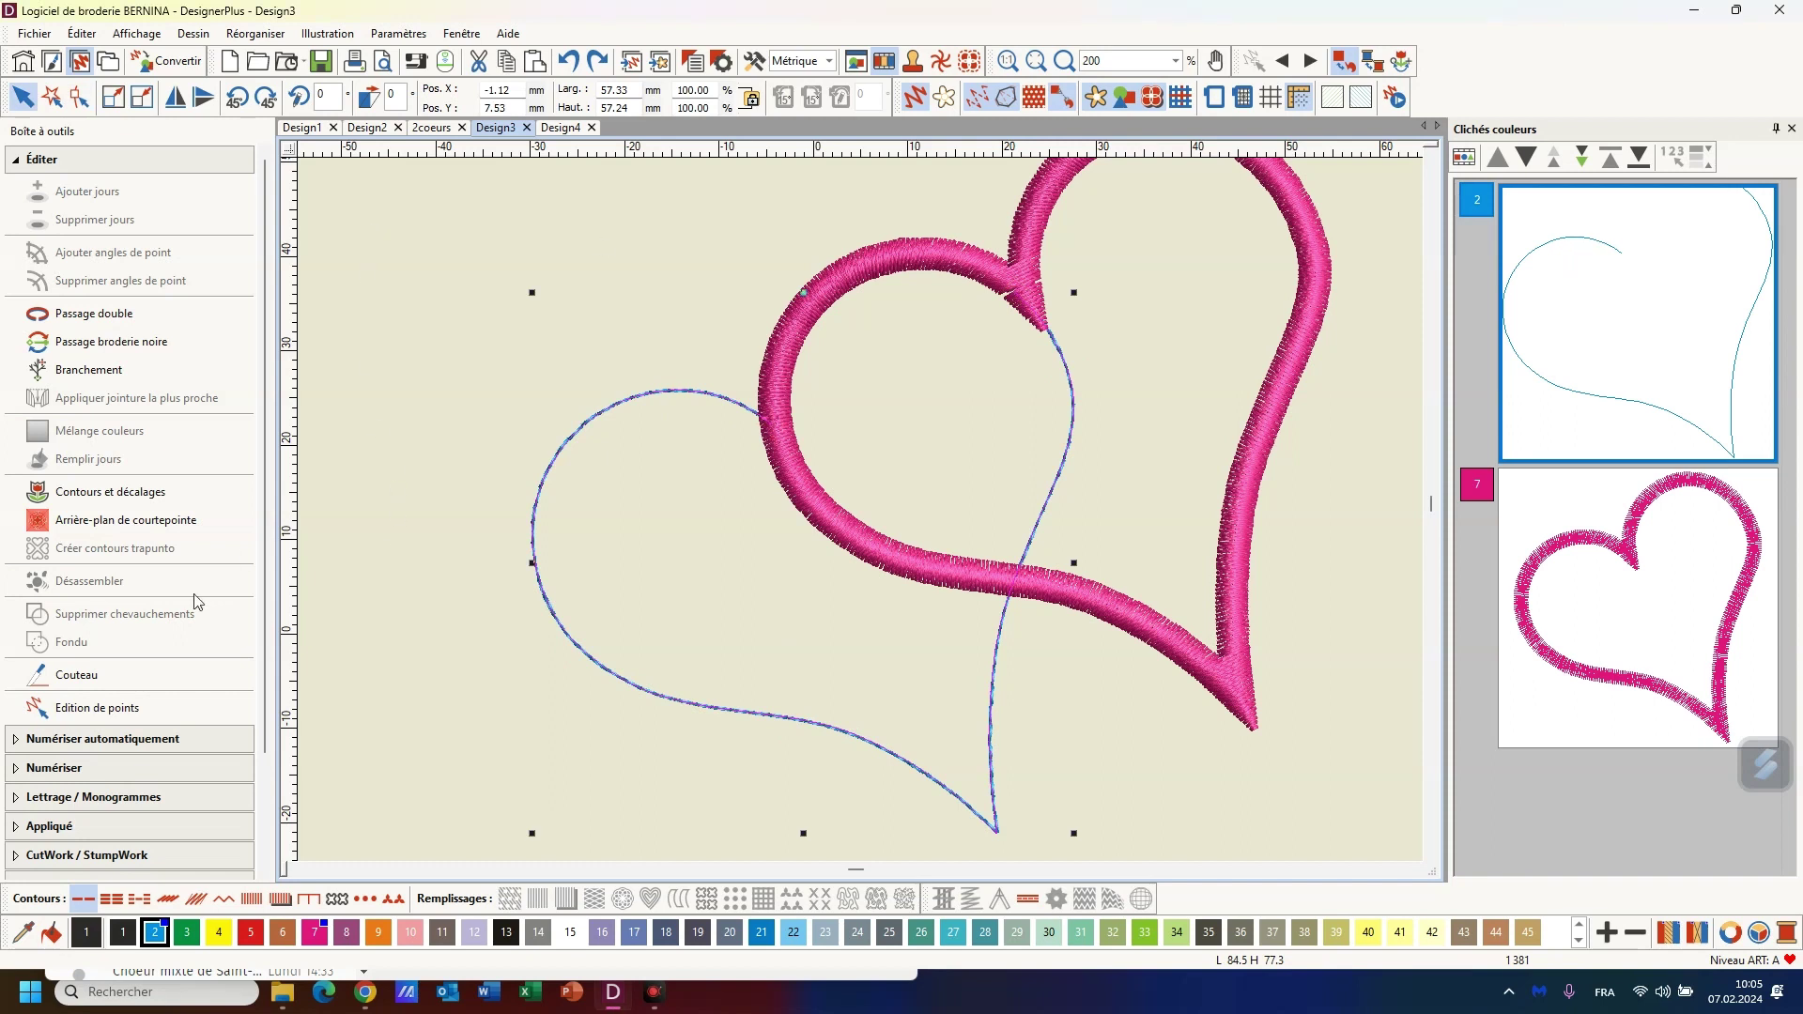
pyautogui.click(252, 899)
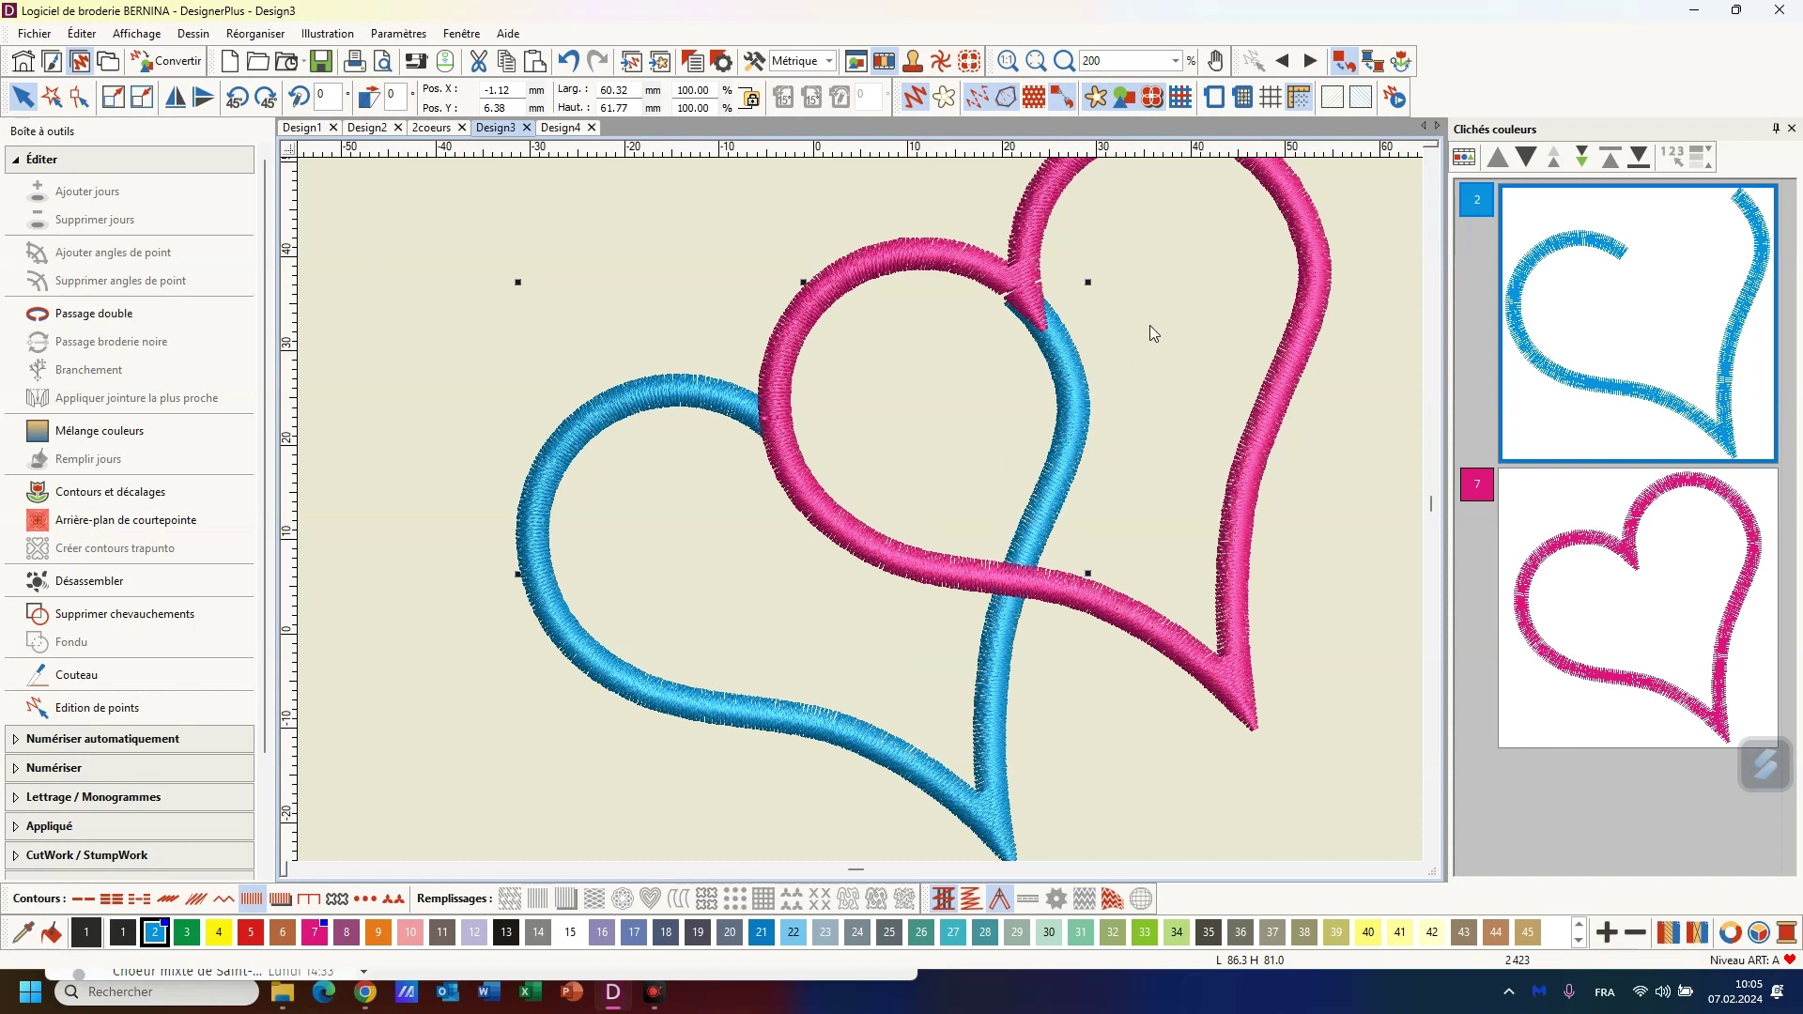
pyautogui.click(86, 107)
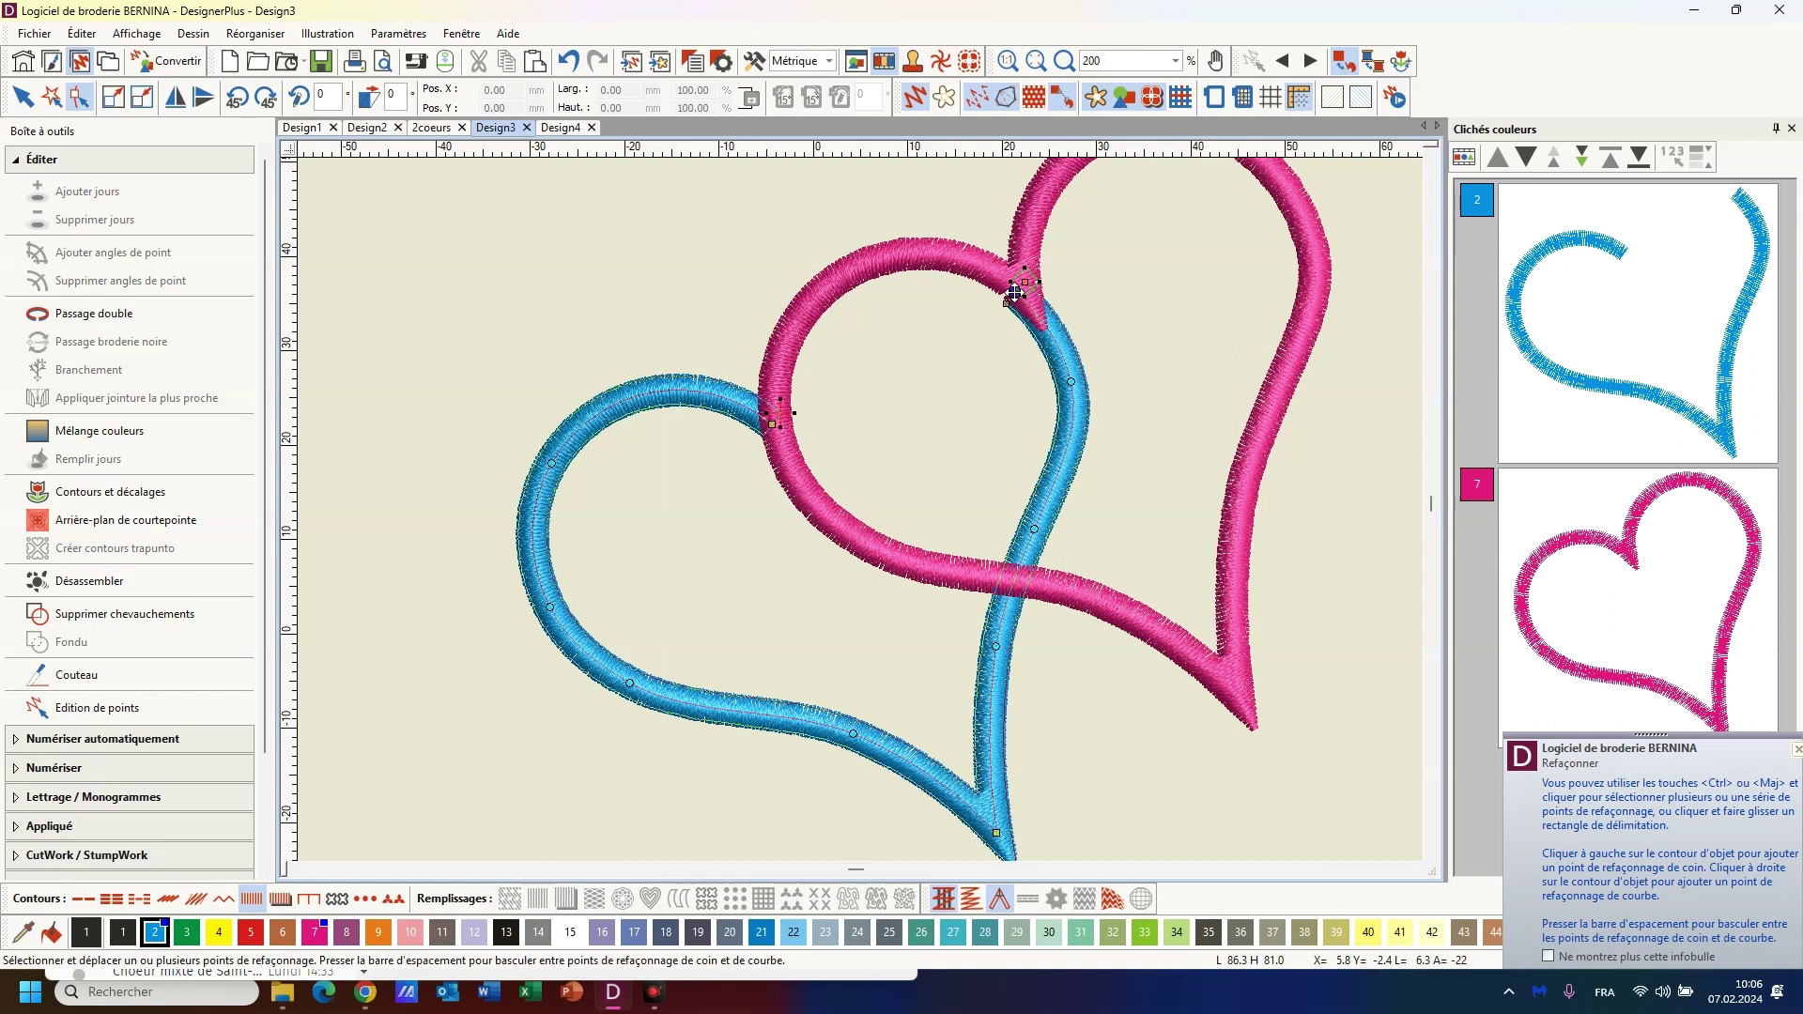
pyautogui.moveTo(1015, 294); pyautogui.dragTo(1012, 284)
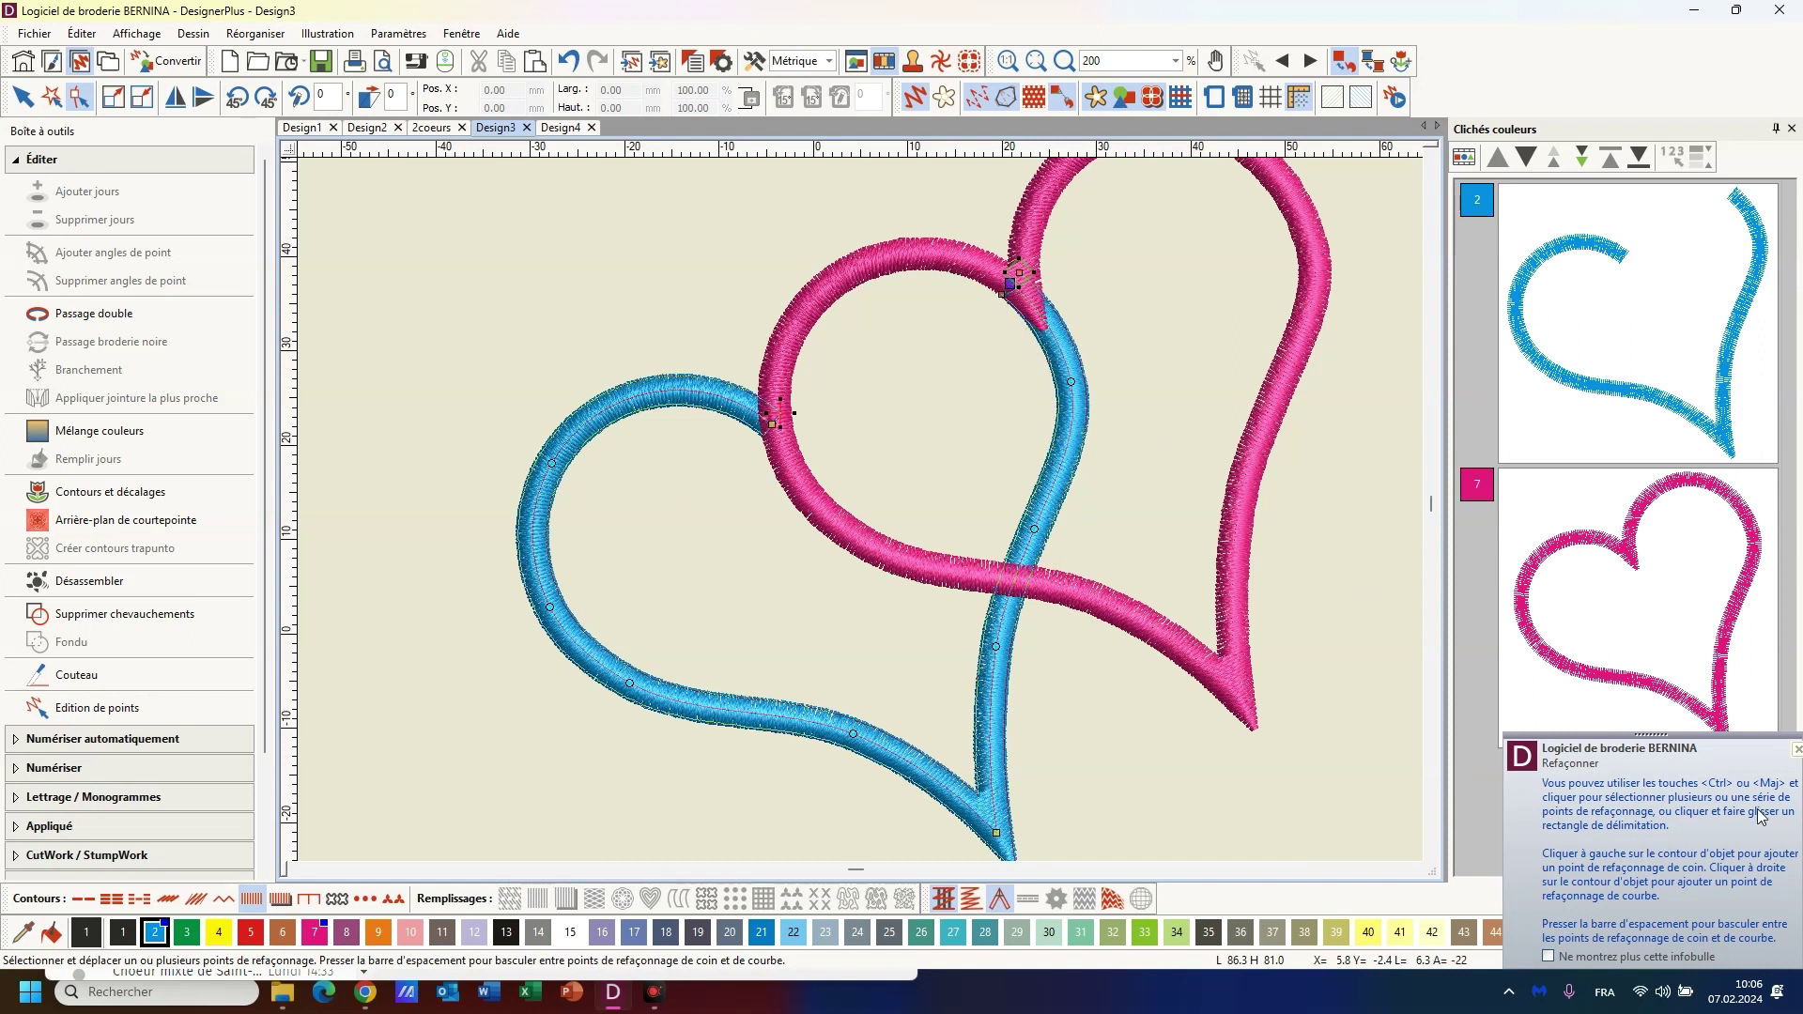
pyautogui.click(1796, 750)
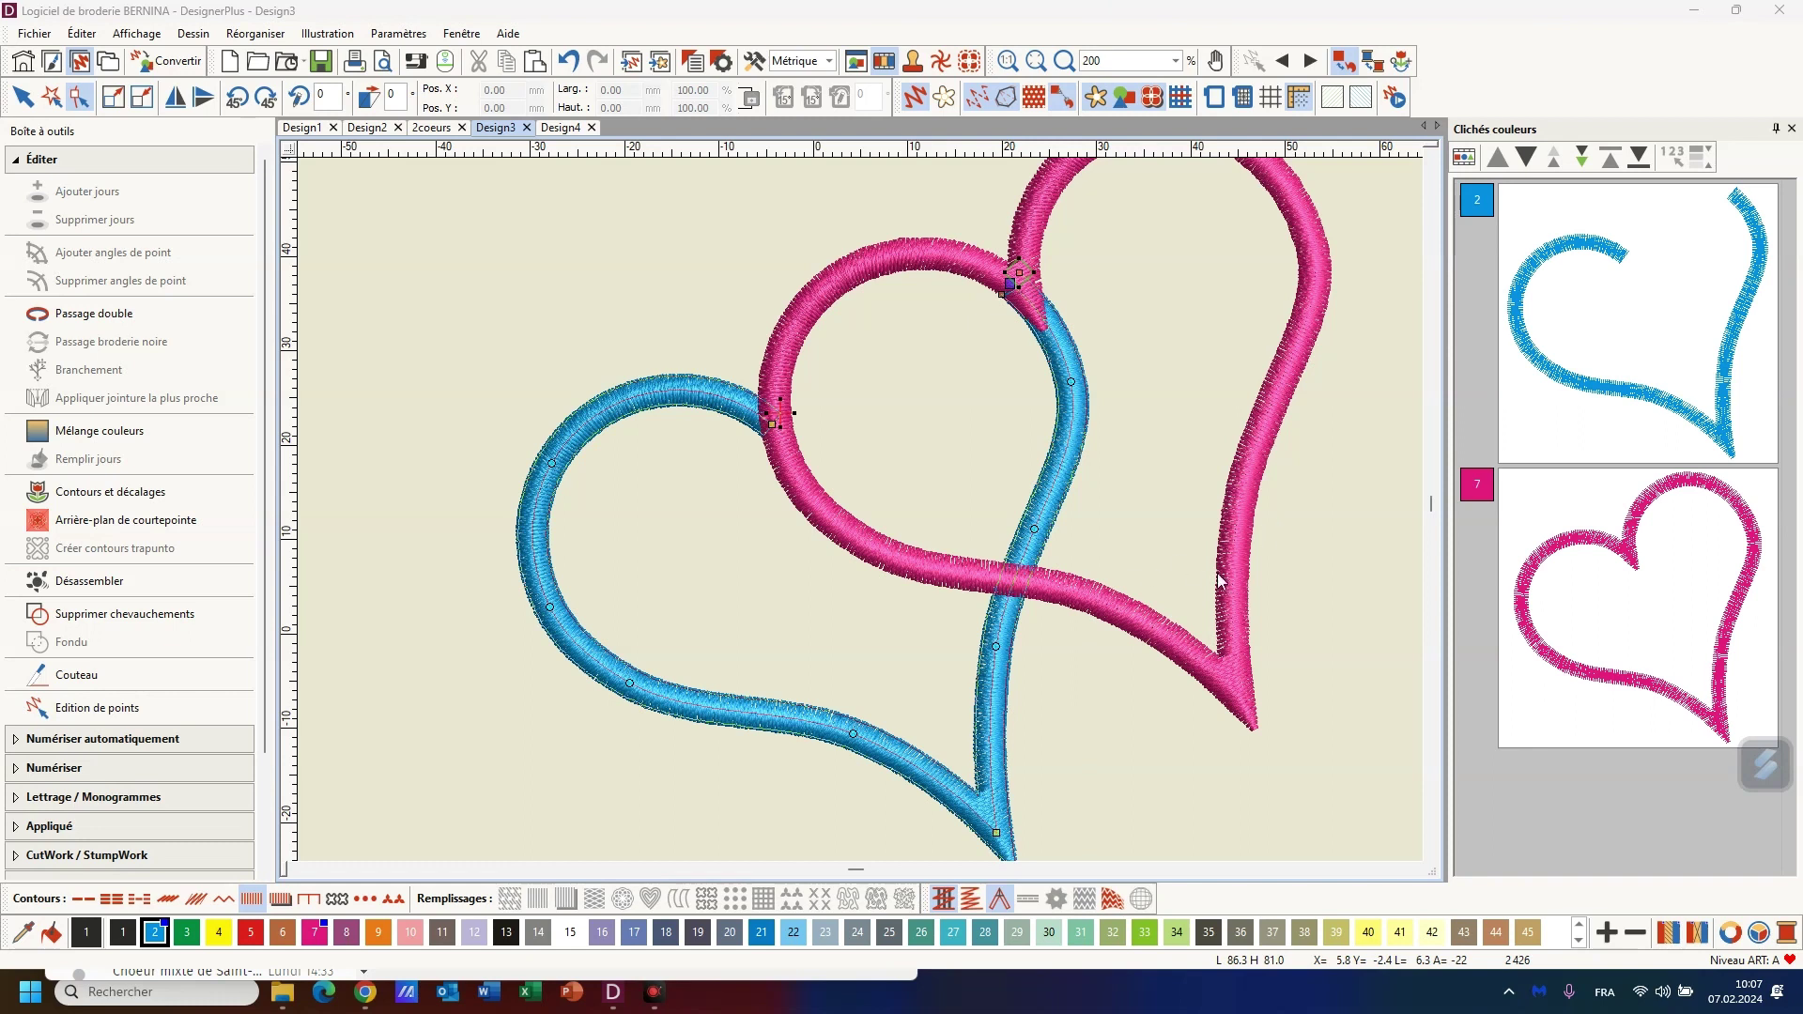
# Remove the color 2 stitching that overlaps under the color 7 heart in the contours 2-coeurs design
pyautogui.click(1541, 528)
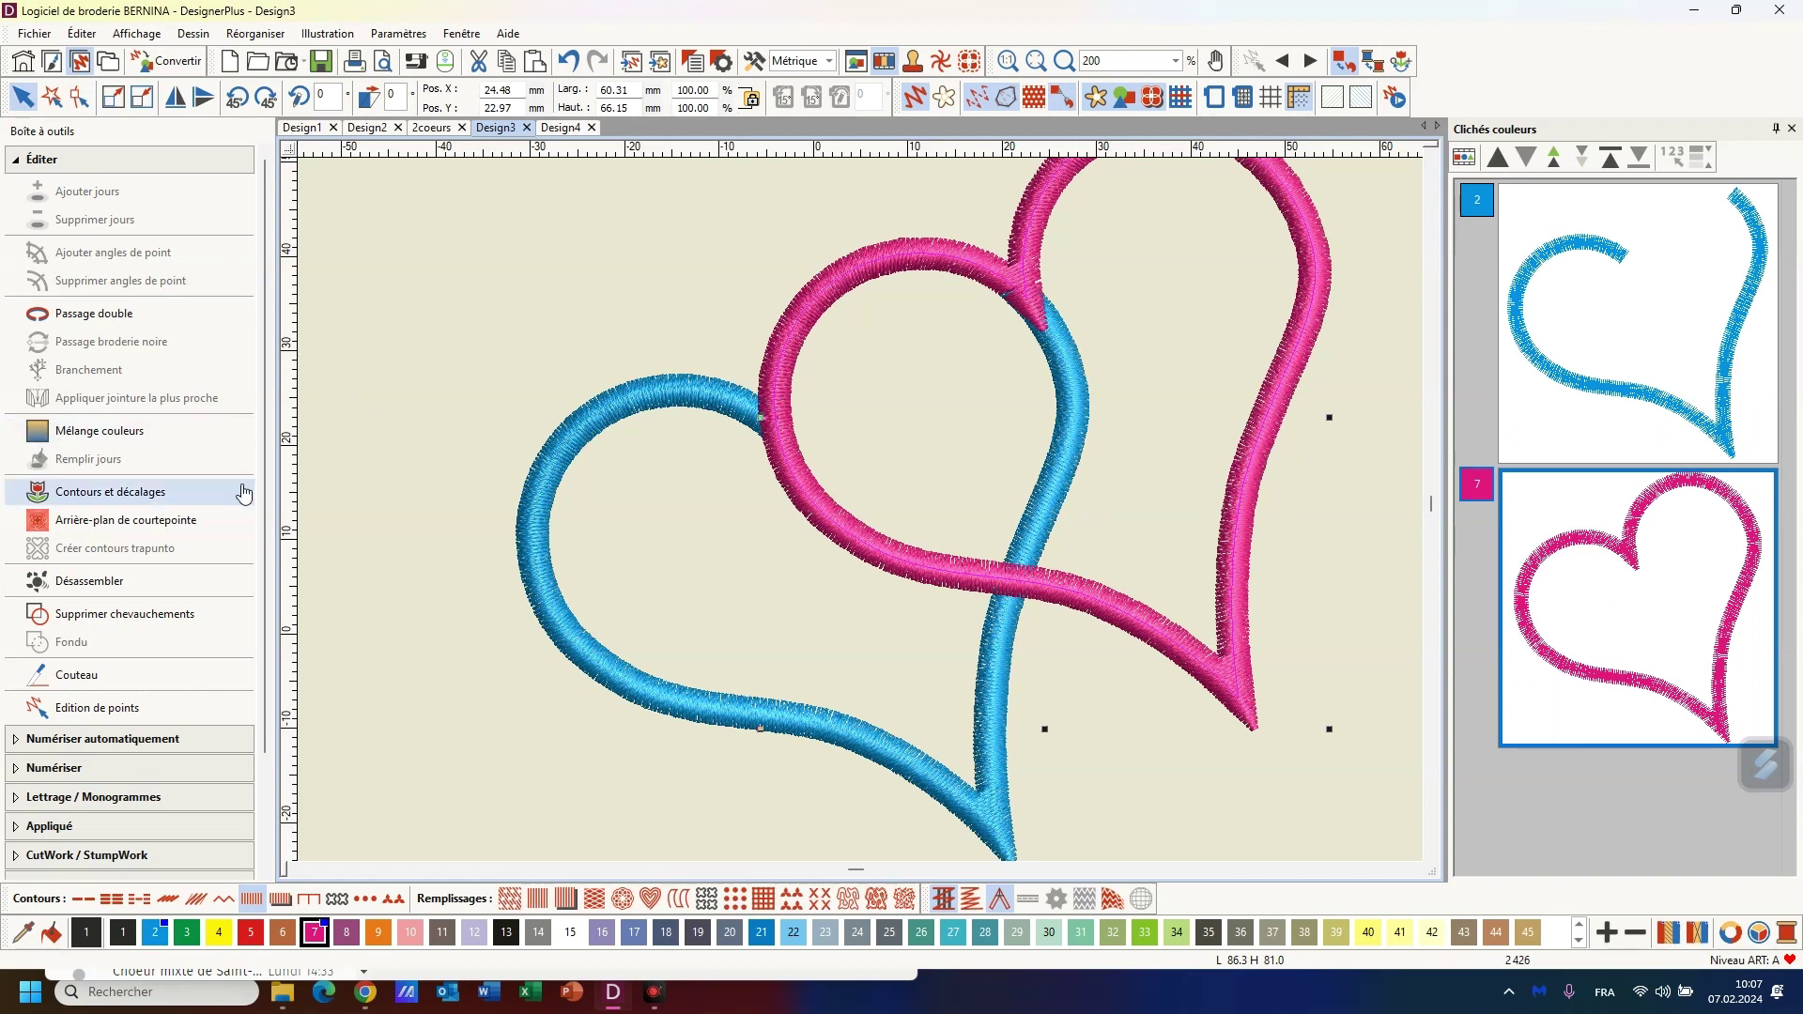
pyautogui.click(217, 622)
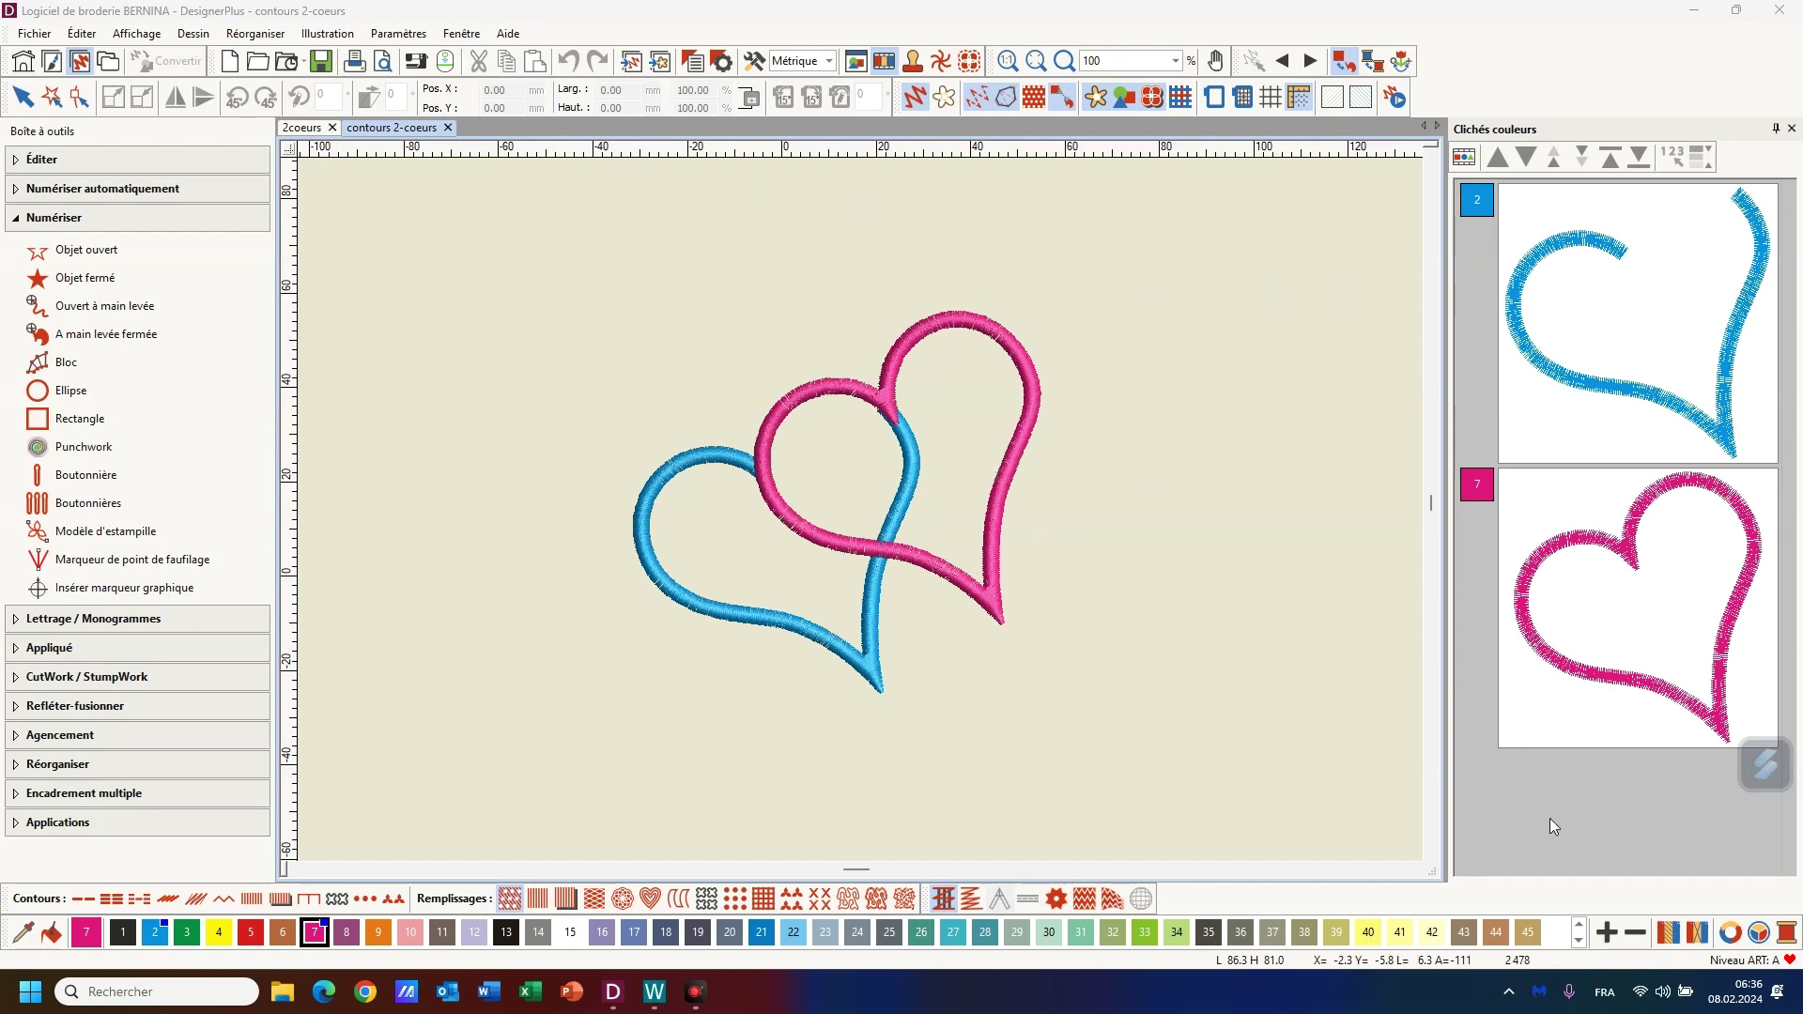
pyautogui.click(1614, 713)
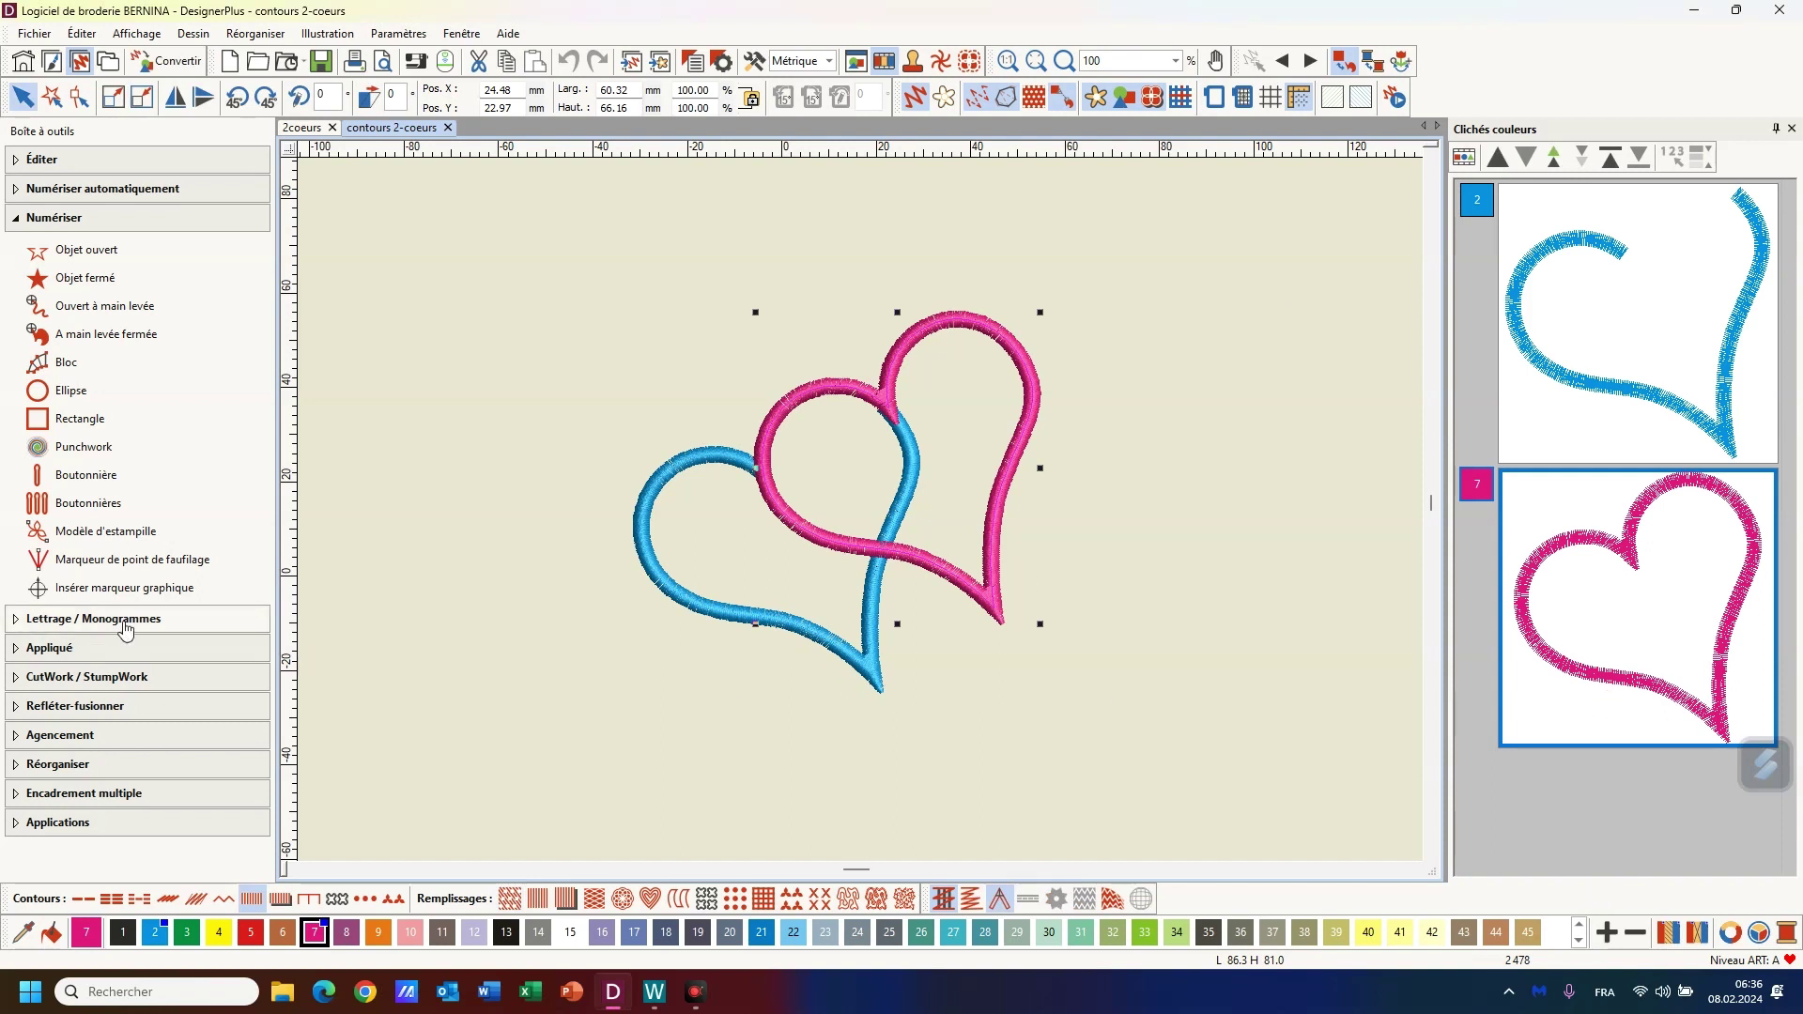
pyautogui.click(42, 160)
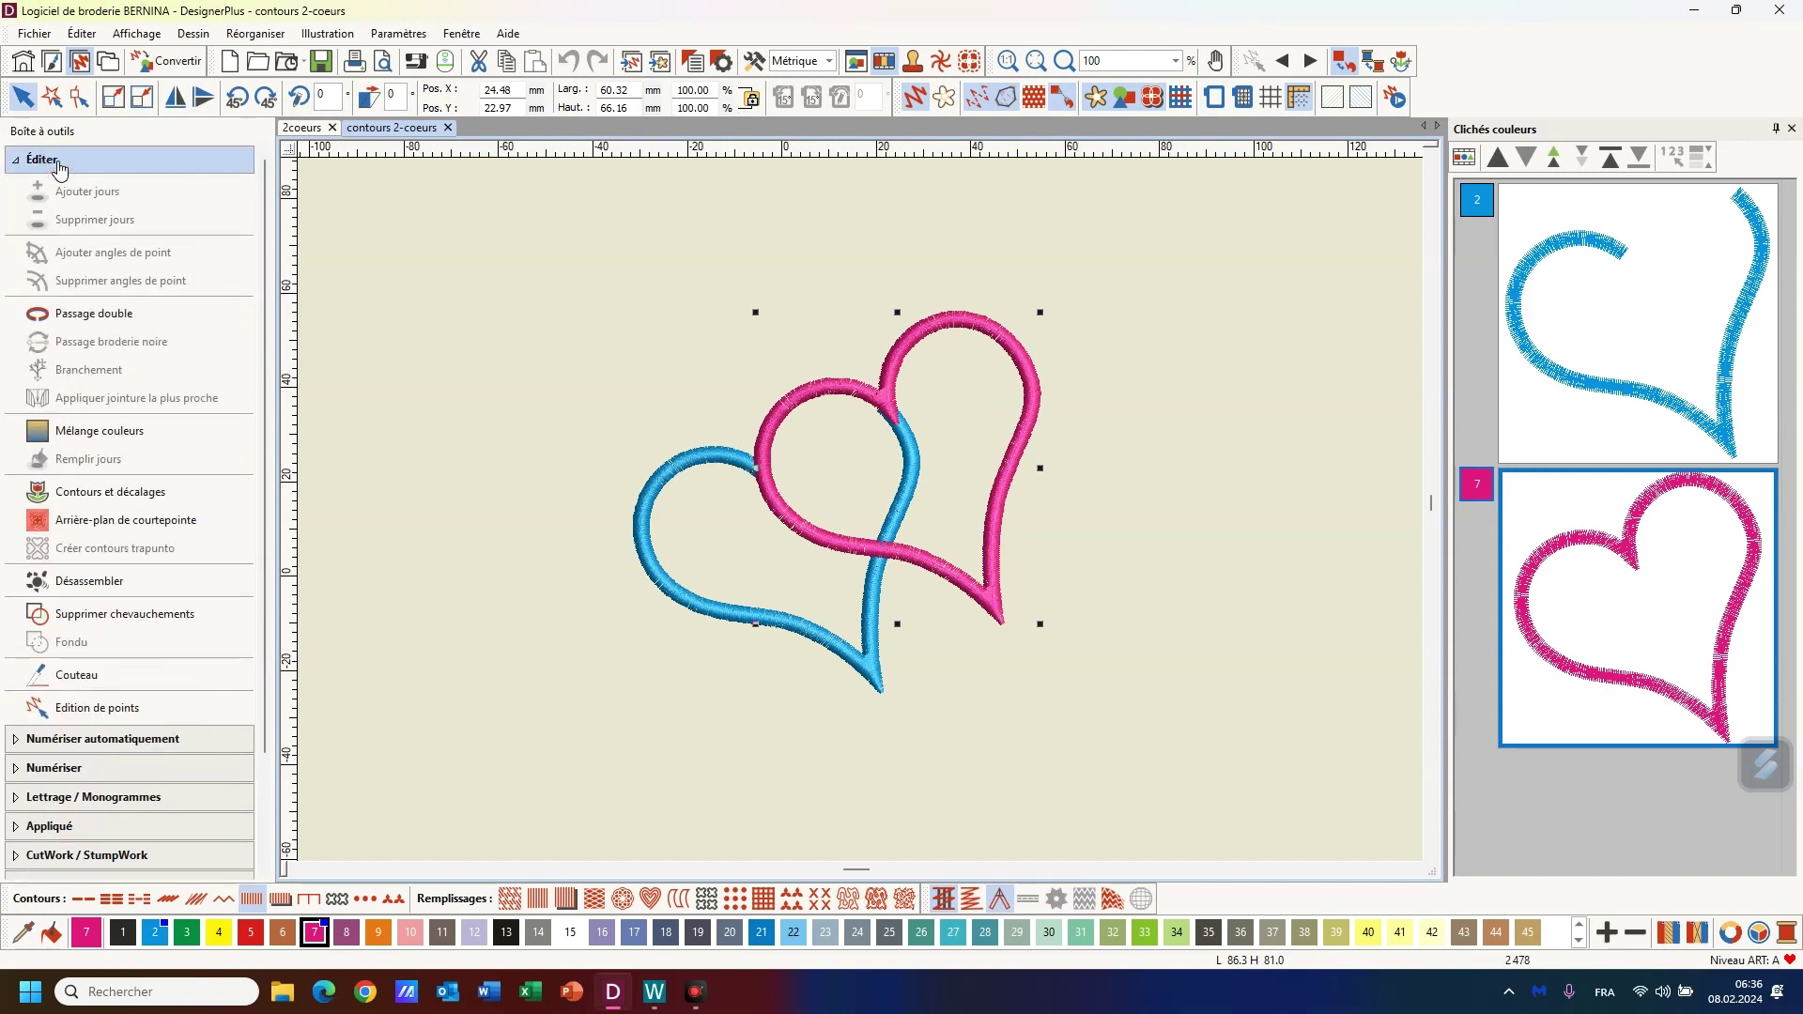
pyautogui.click(156, 622)
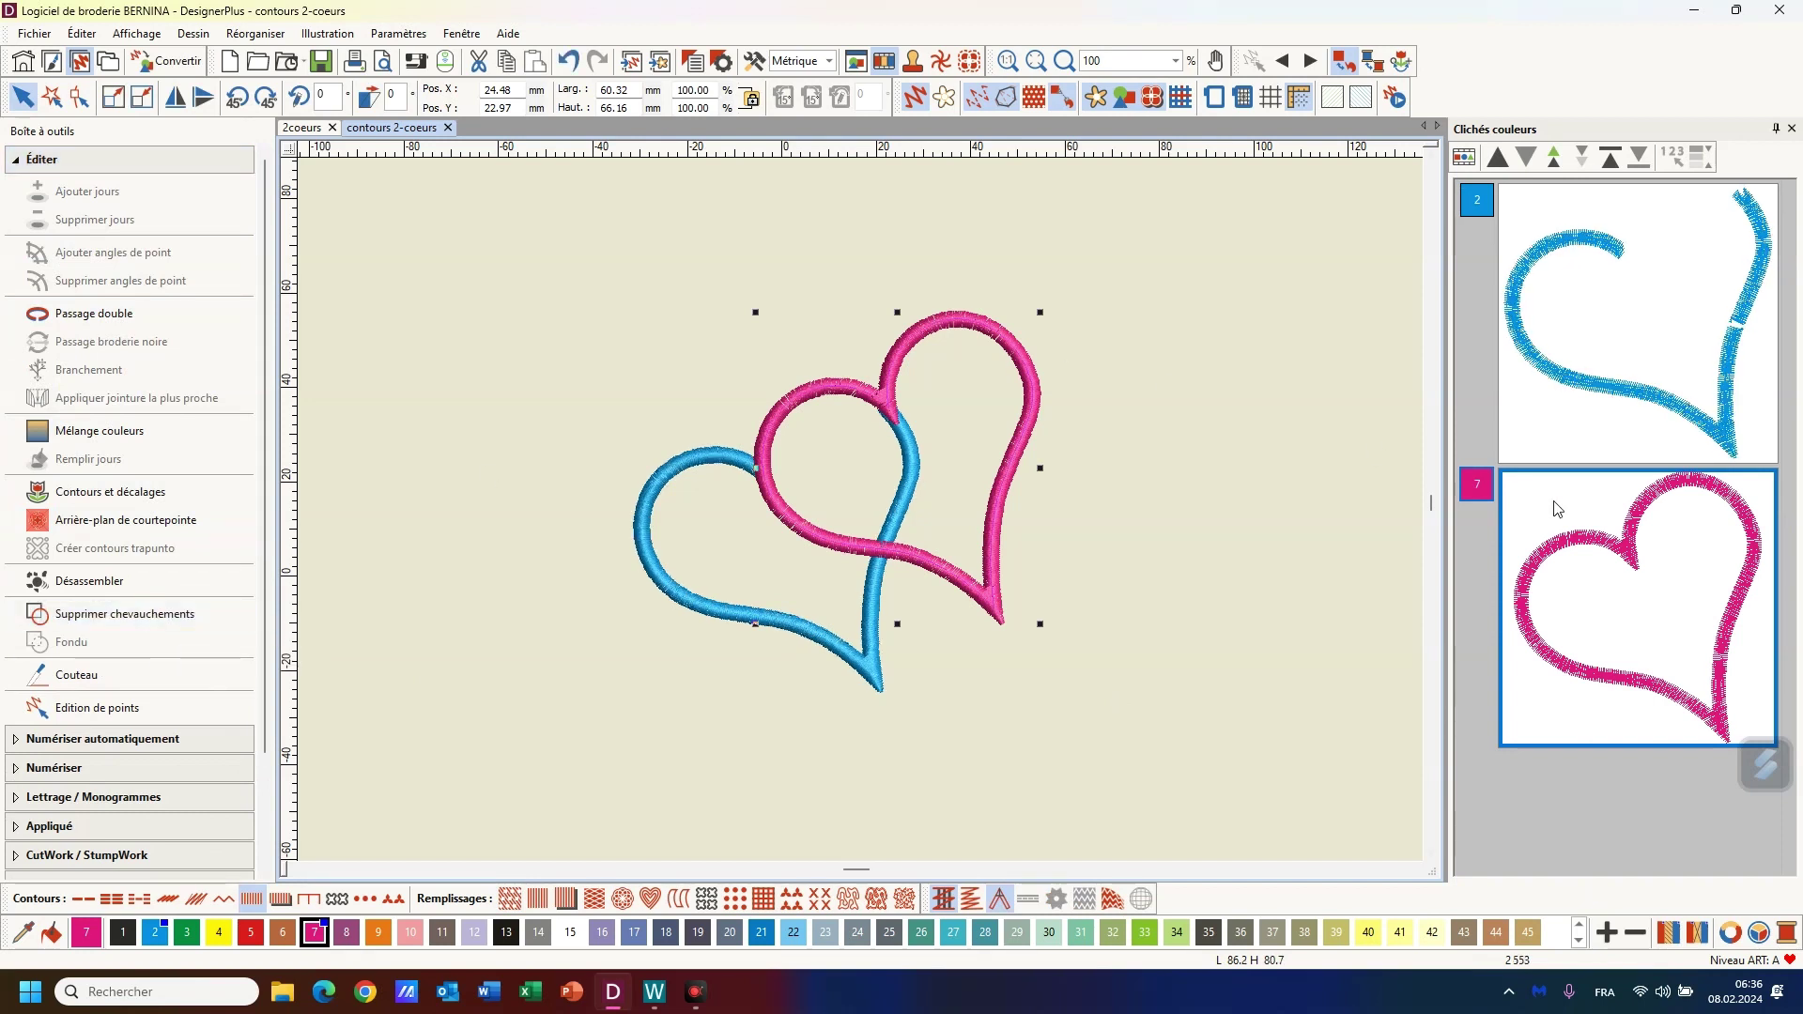
# Hide everything except the color 2 heart pieces
pyautogui.click(1570, 438)
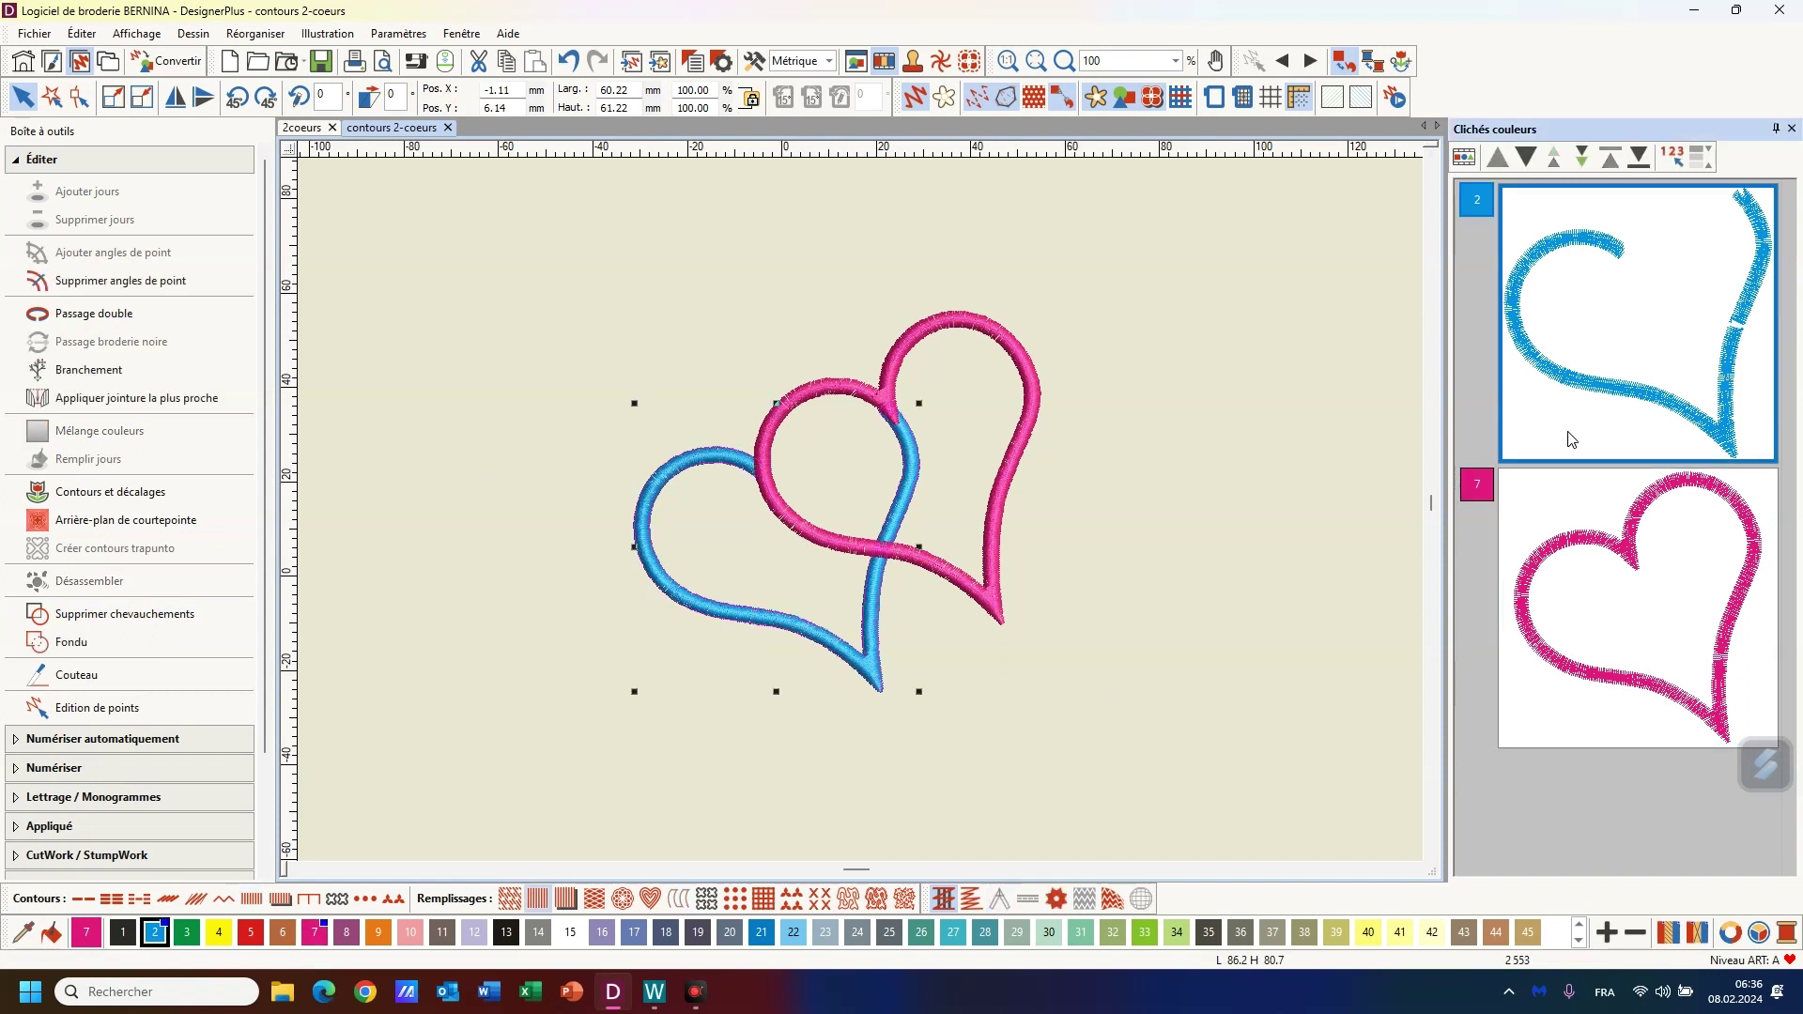
pyautogui.rightClick(1570, 439)
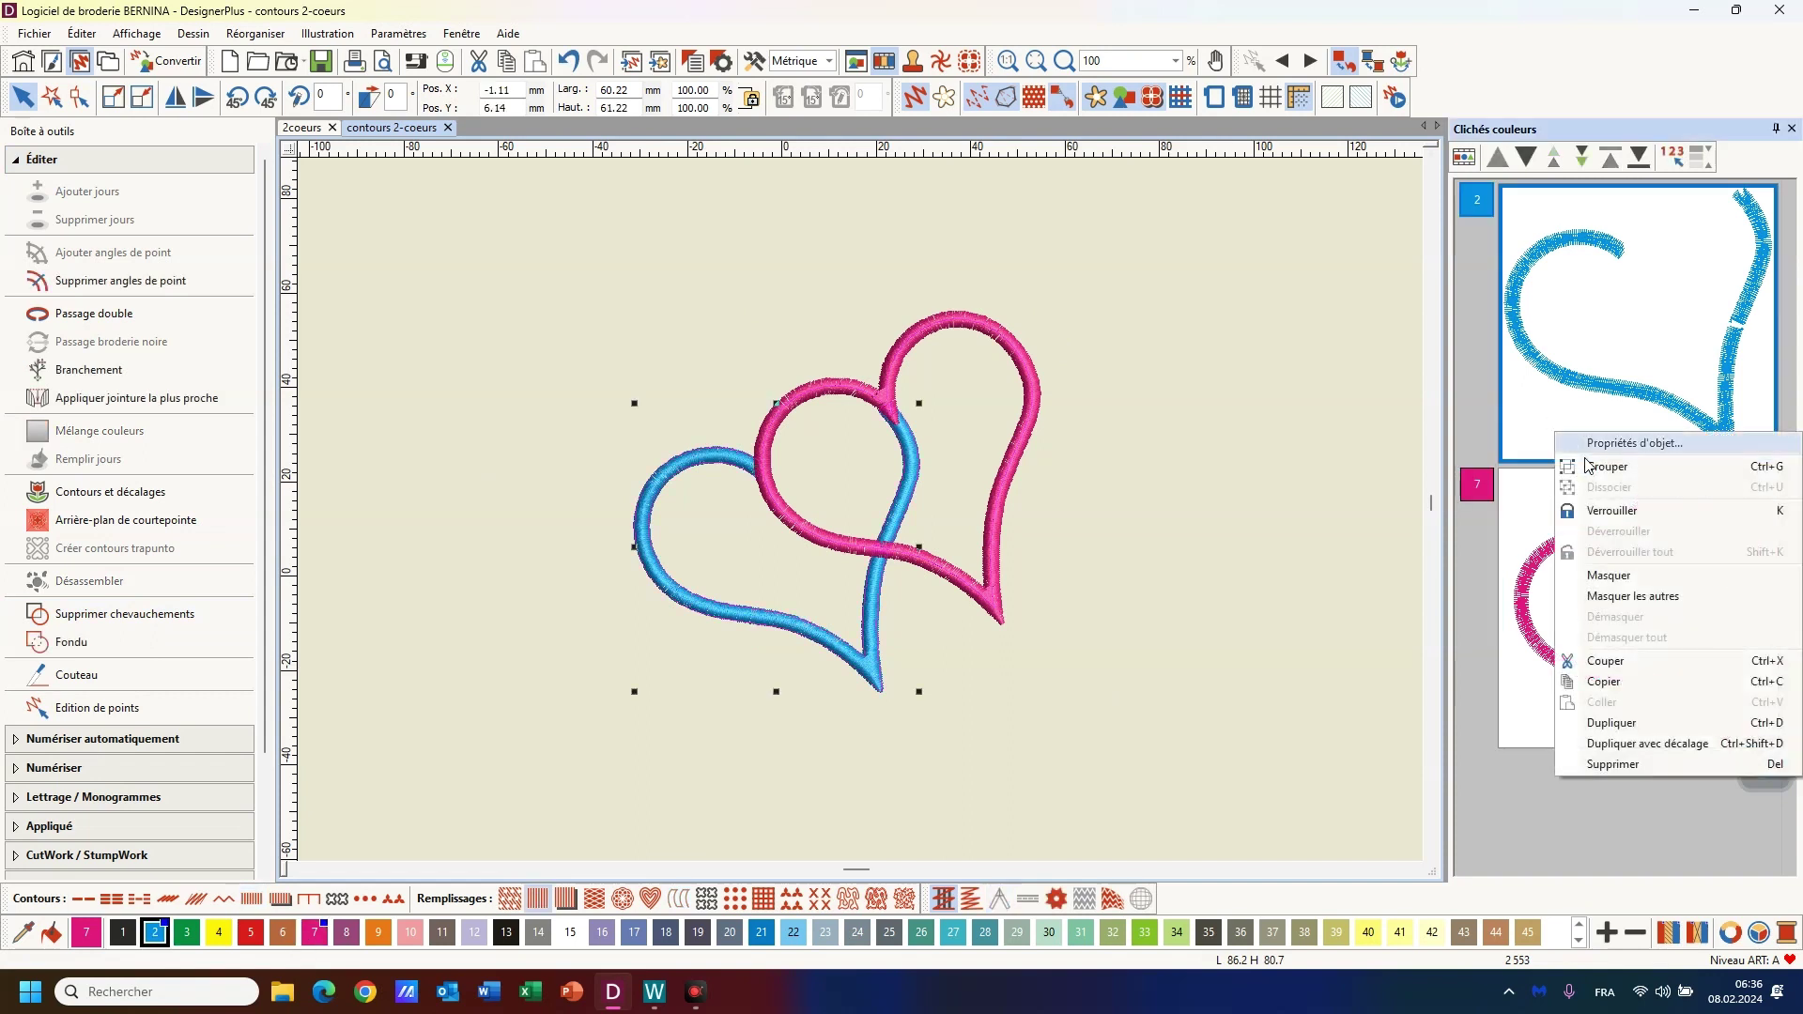
pyautogui.click(1636, 598)
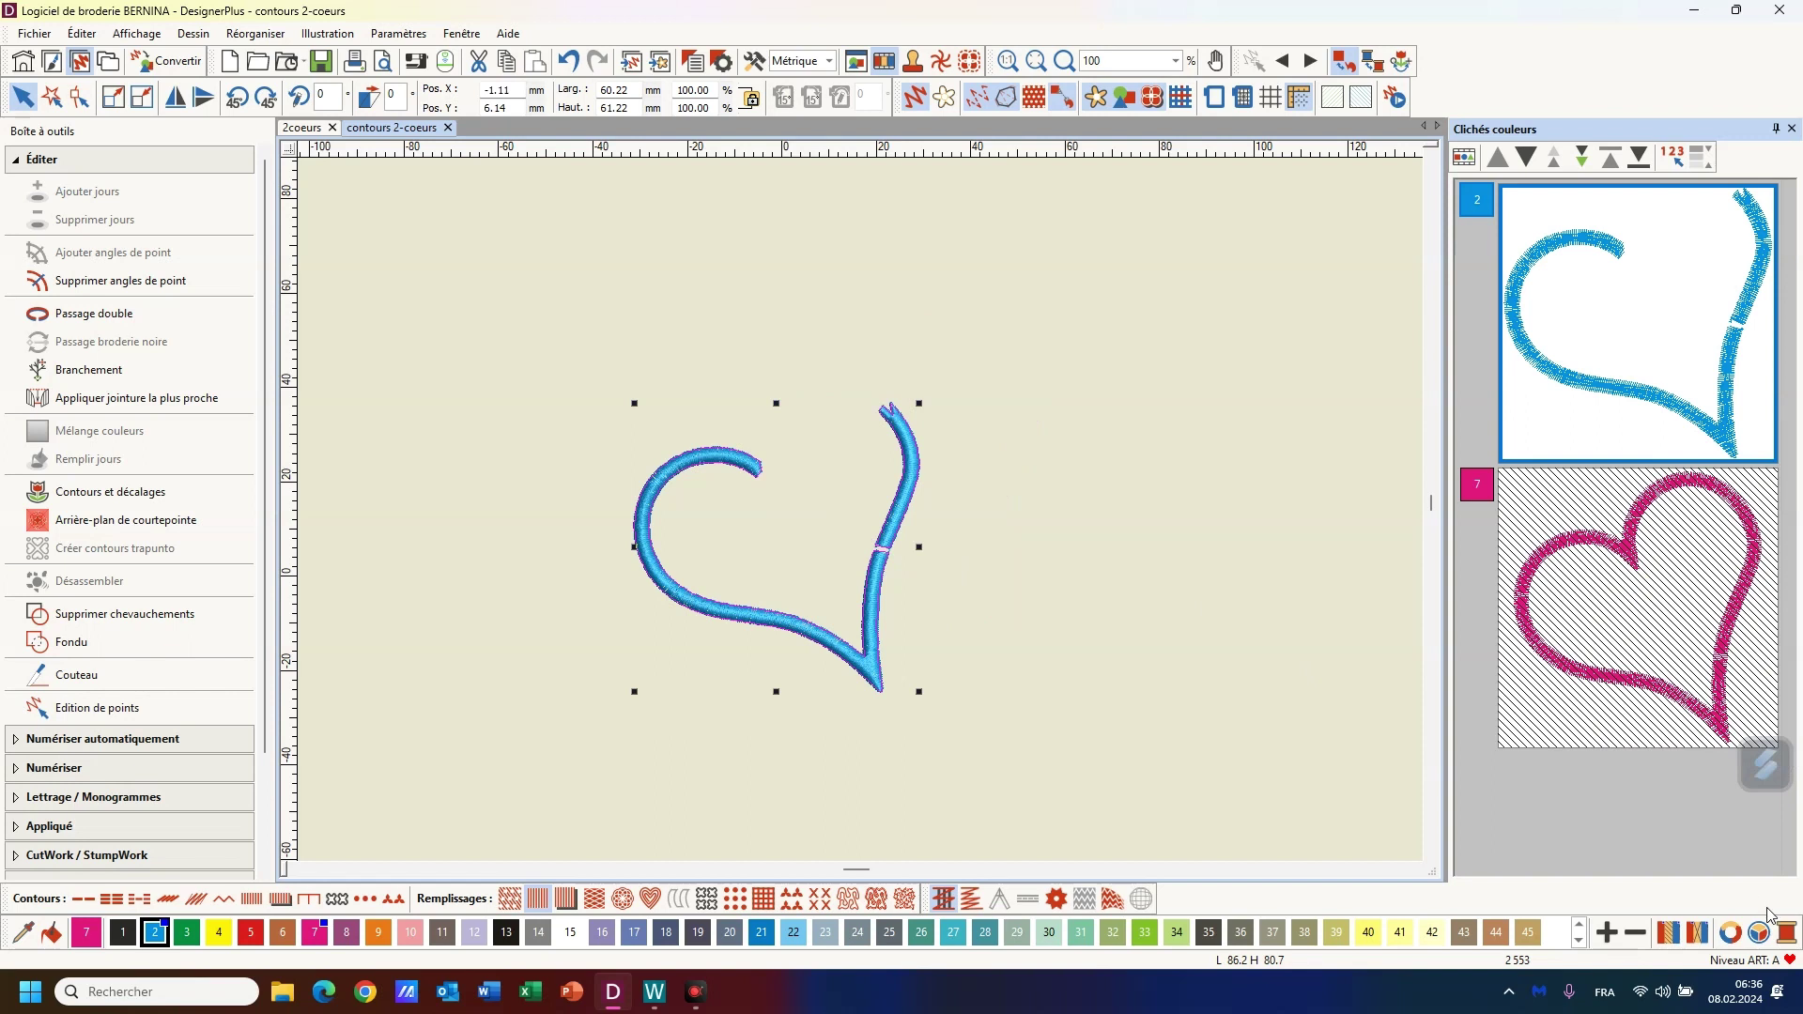
# Reshape the cut end of the short color 2 segment by nudging its inner corner node up and deleting the extra node on the edge
pyautogui.scroll(5, 832, 702)
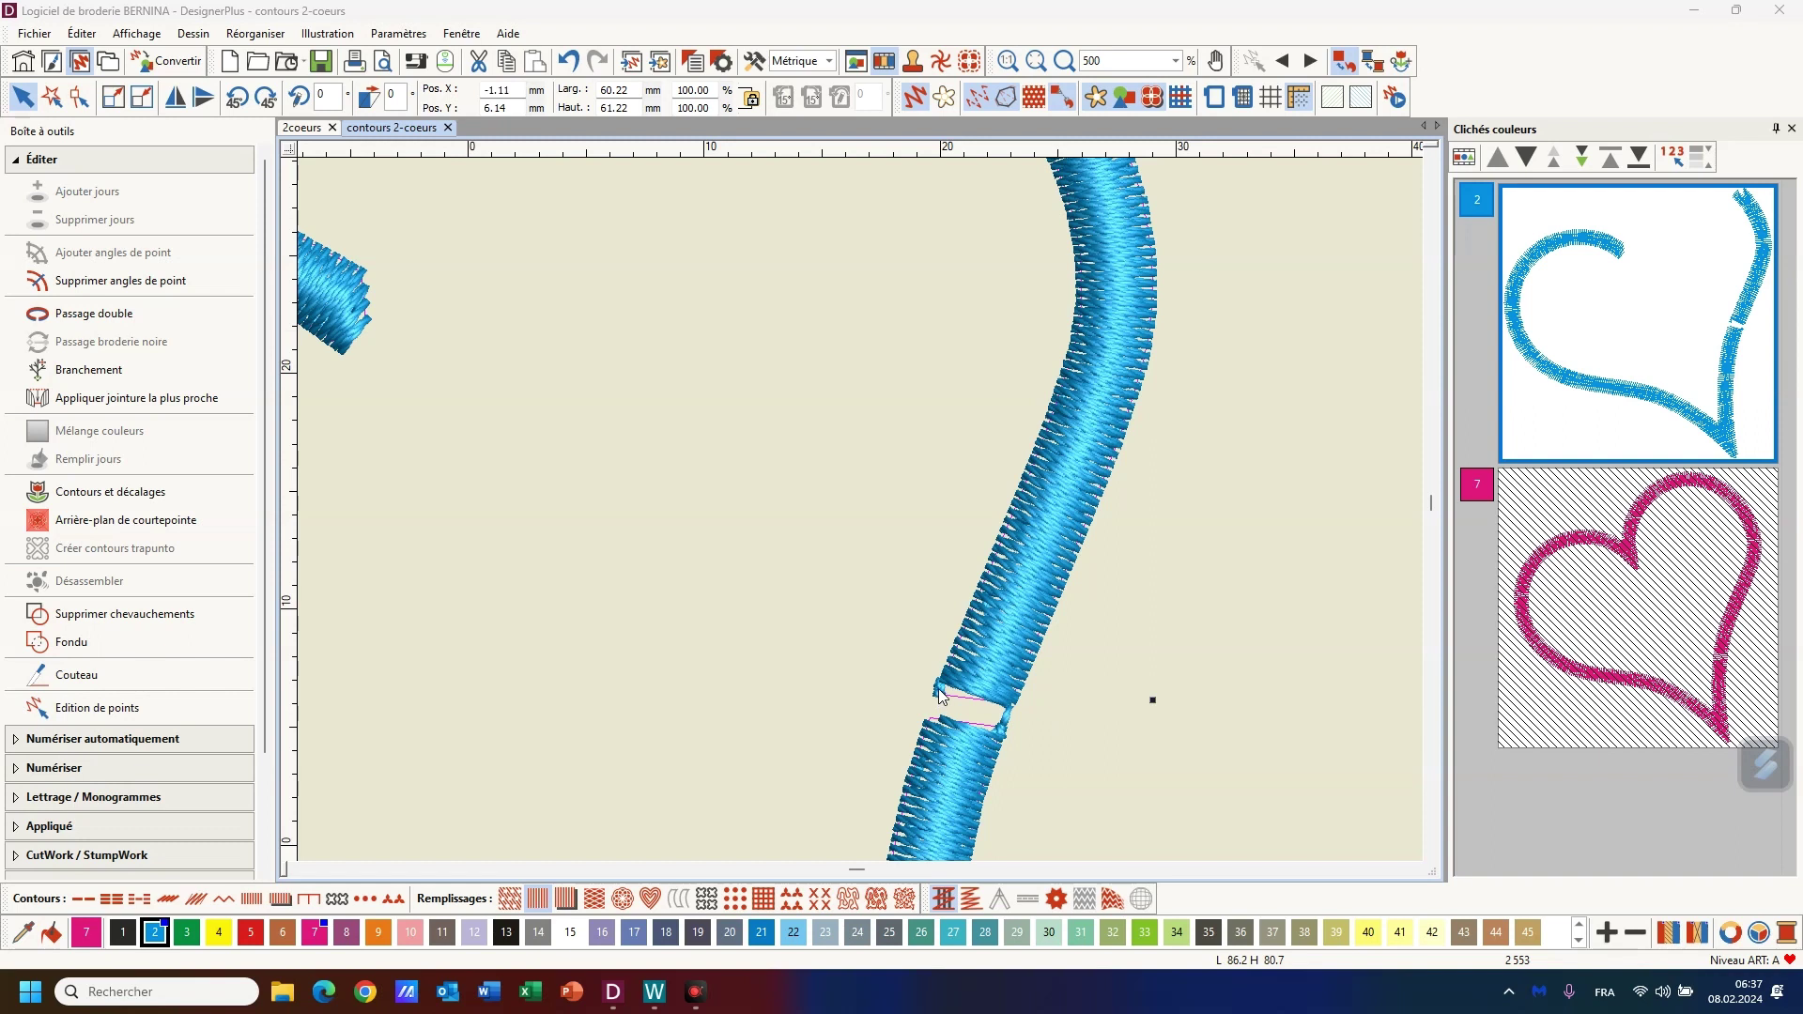
pyautogui.click(79, 97)
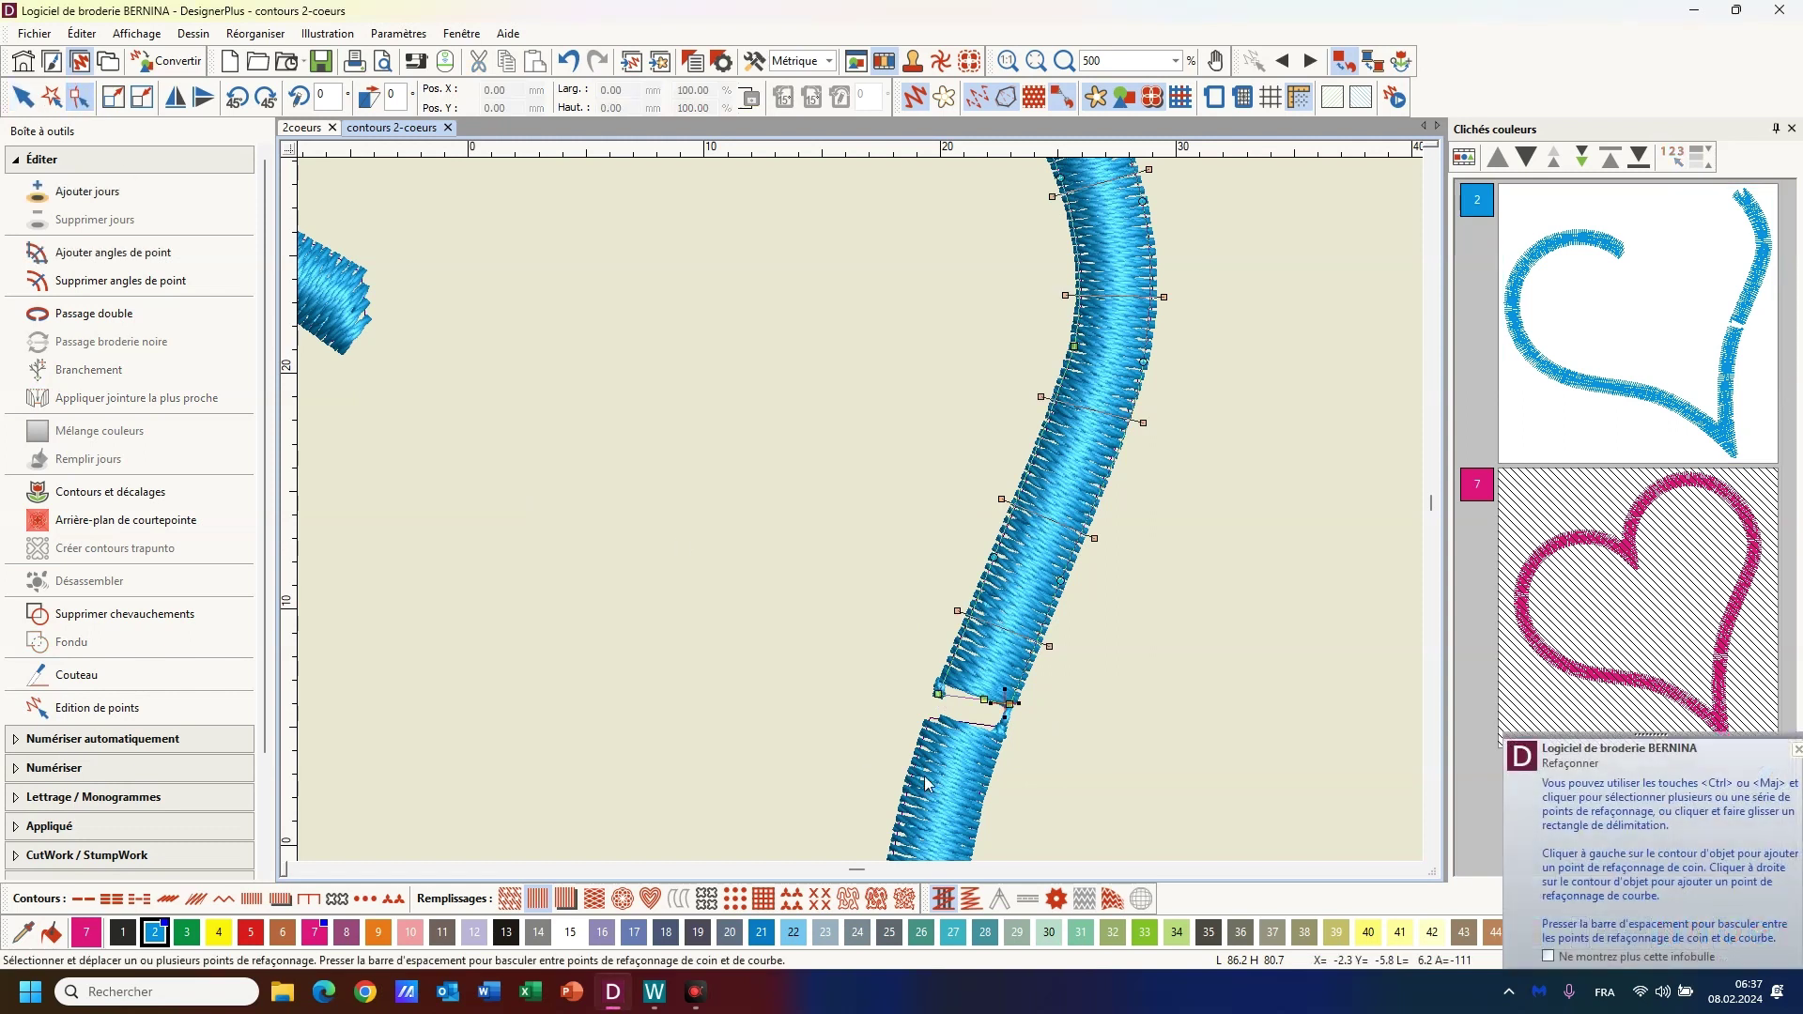
pyautogui.click(937, 693)
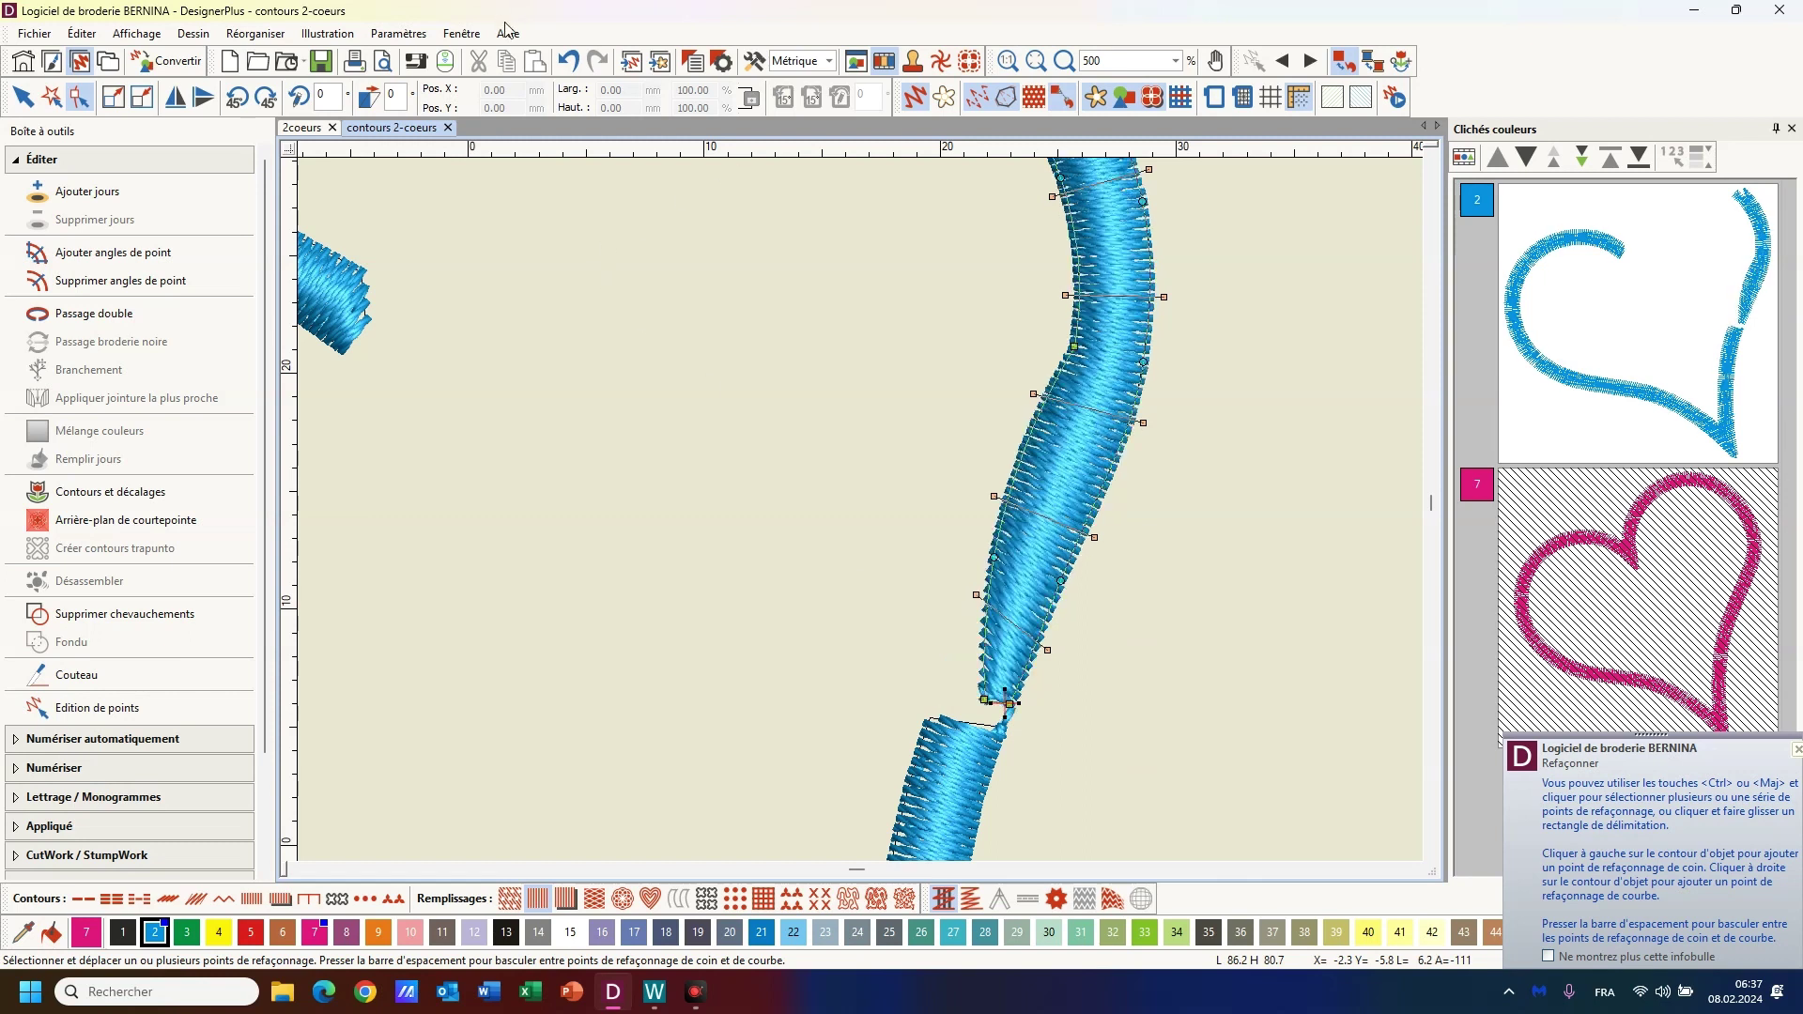
pyautogui.click(569, 60)
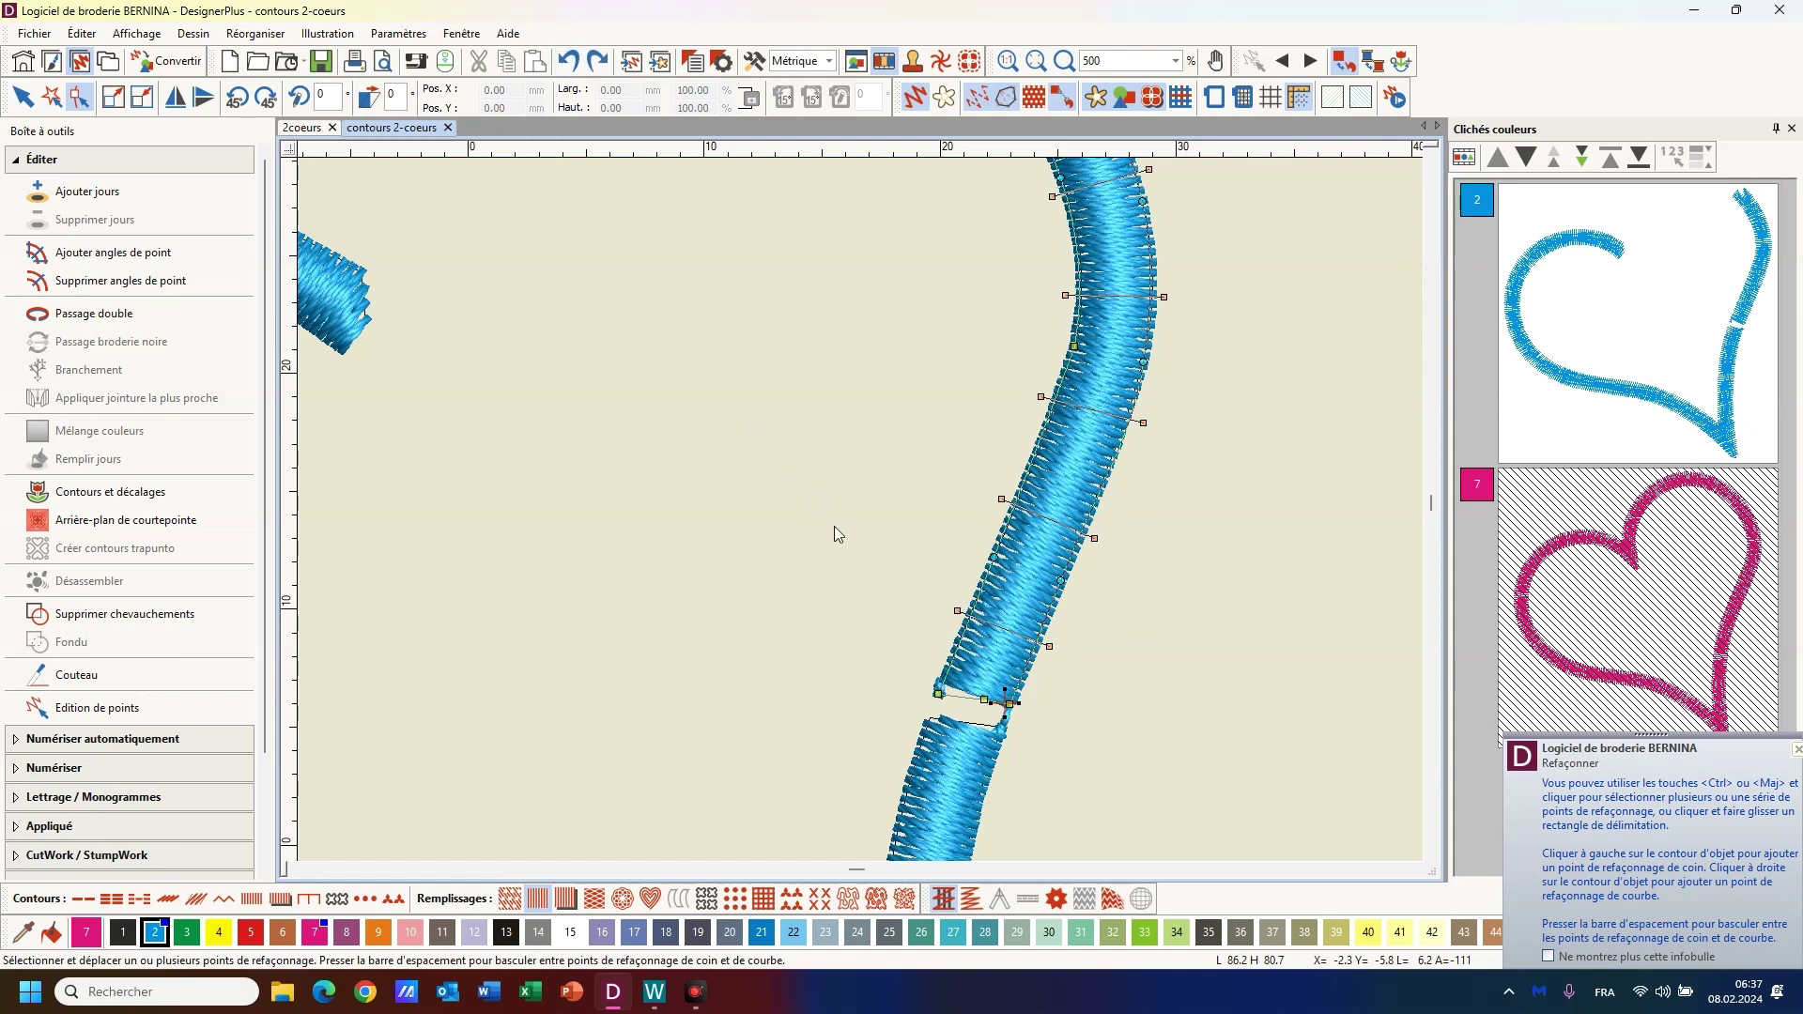
pyautogui.click(937, 695)
pyautogui.moveTo(937, 695); pyautogui.dragTo(942, 681)
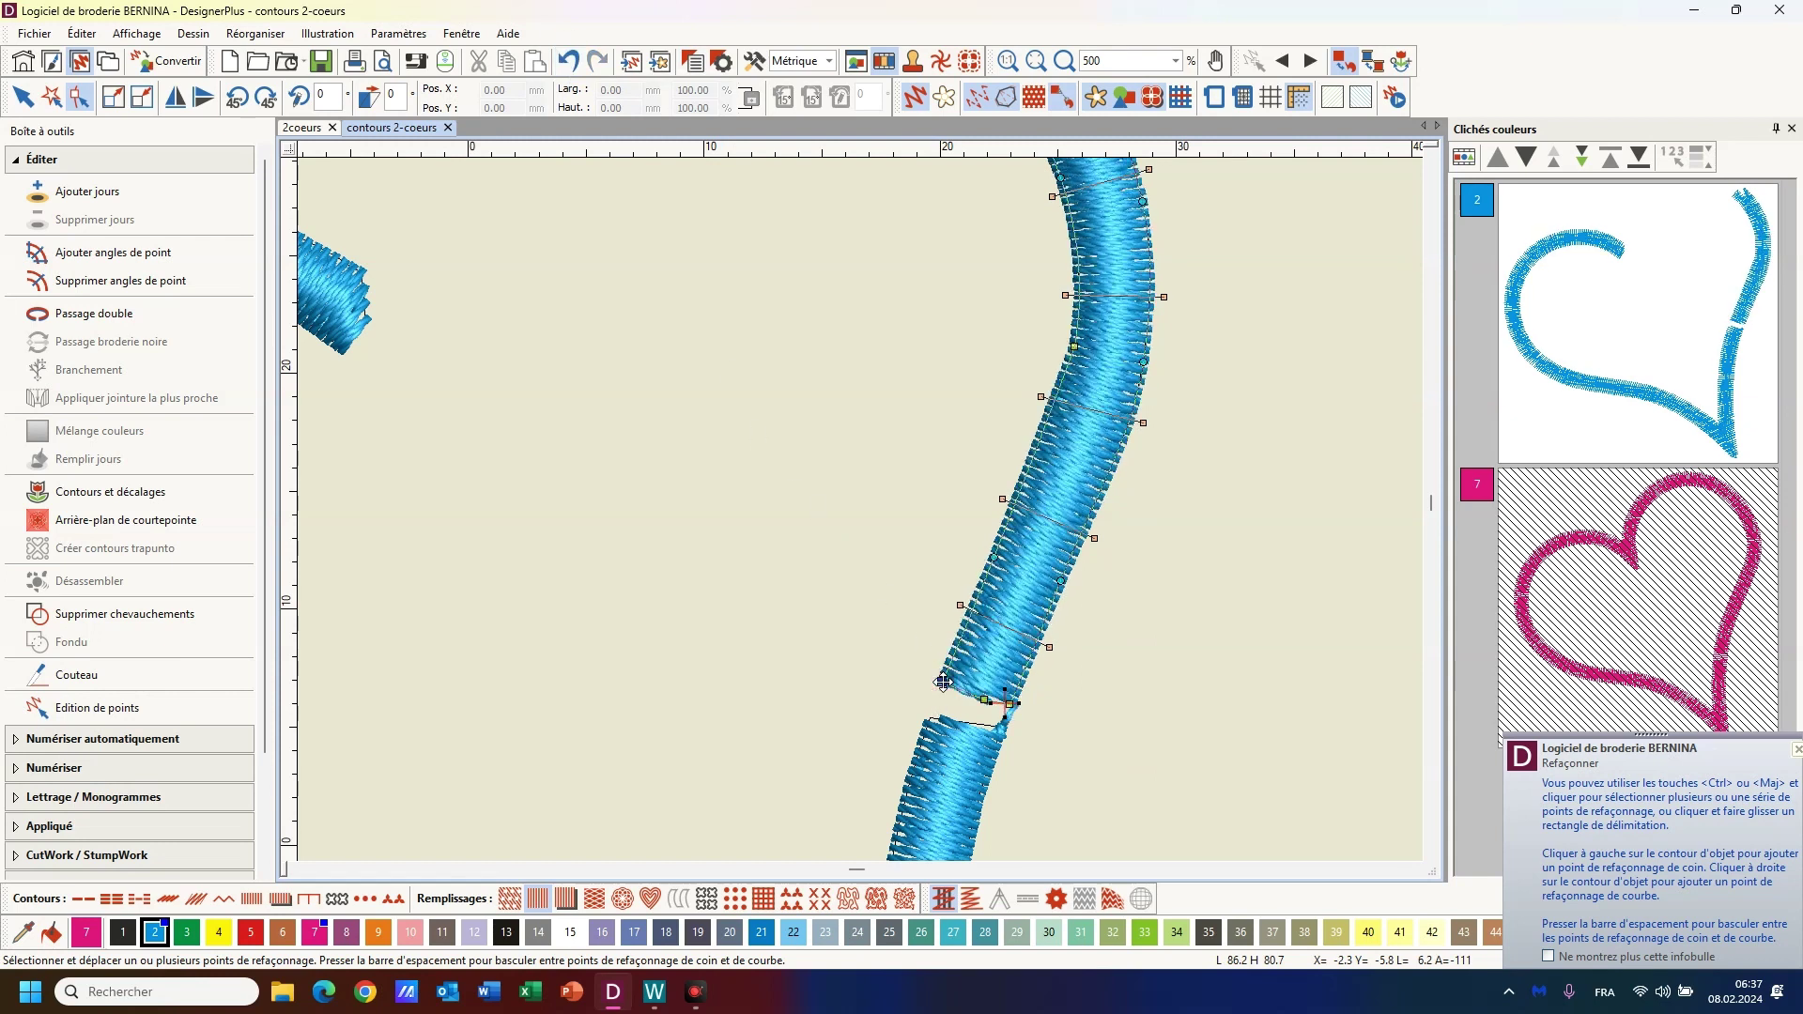
pyautogui.click(984, 701)
pyautogui.press('Delete')
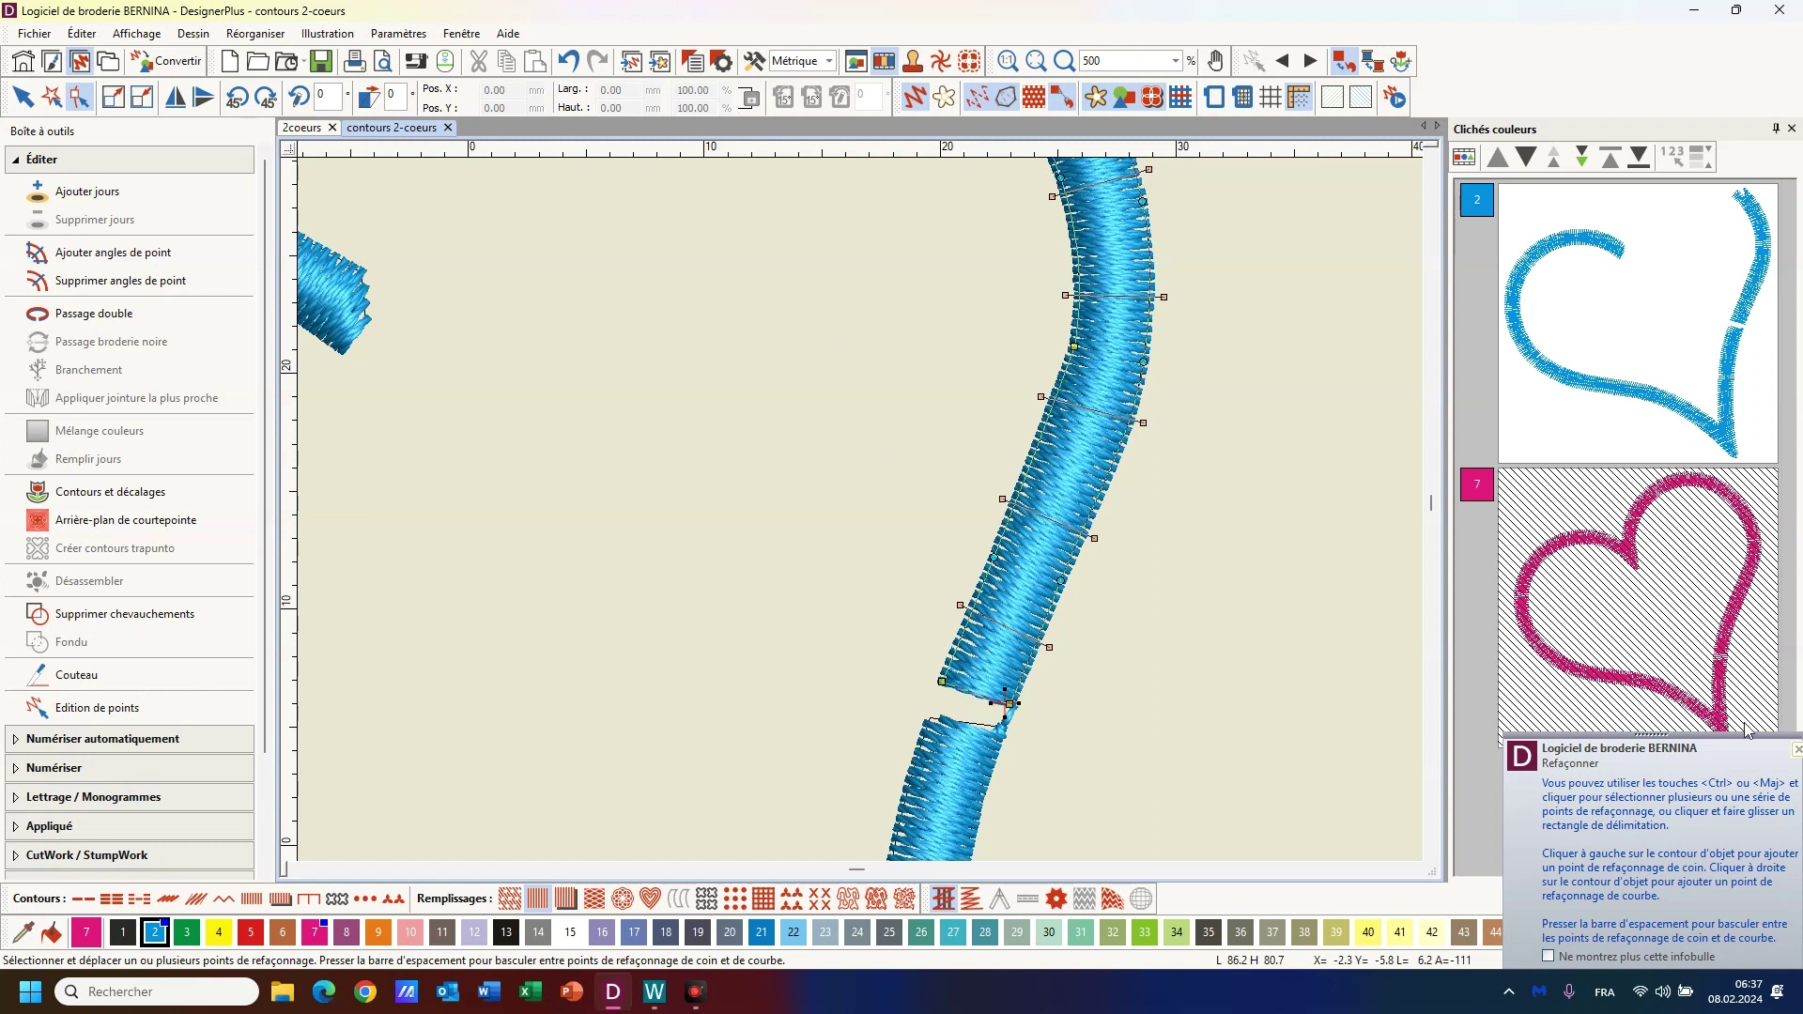
pyautogui.click(1795, 752)
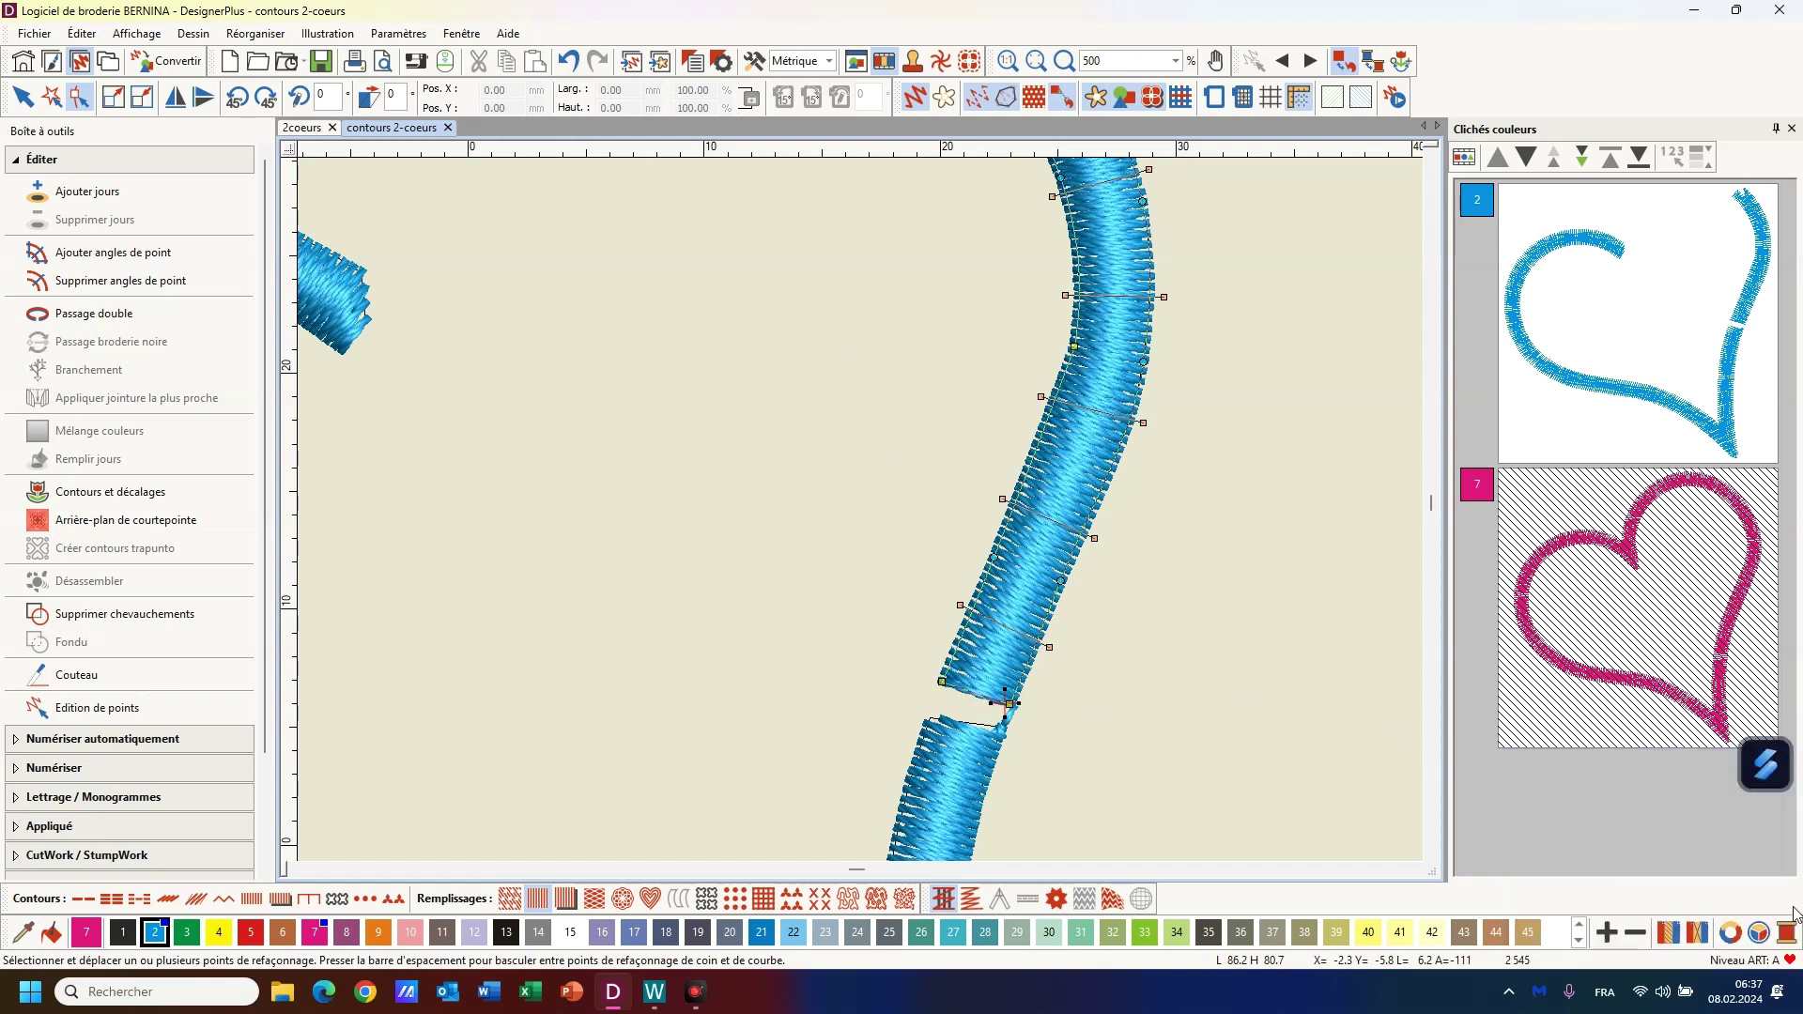
pyautogui.click(829, 714)
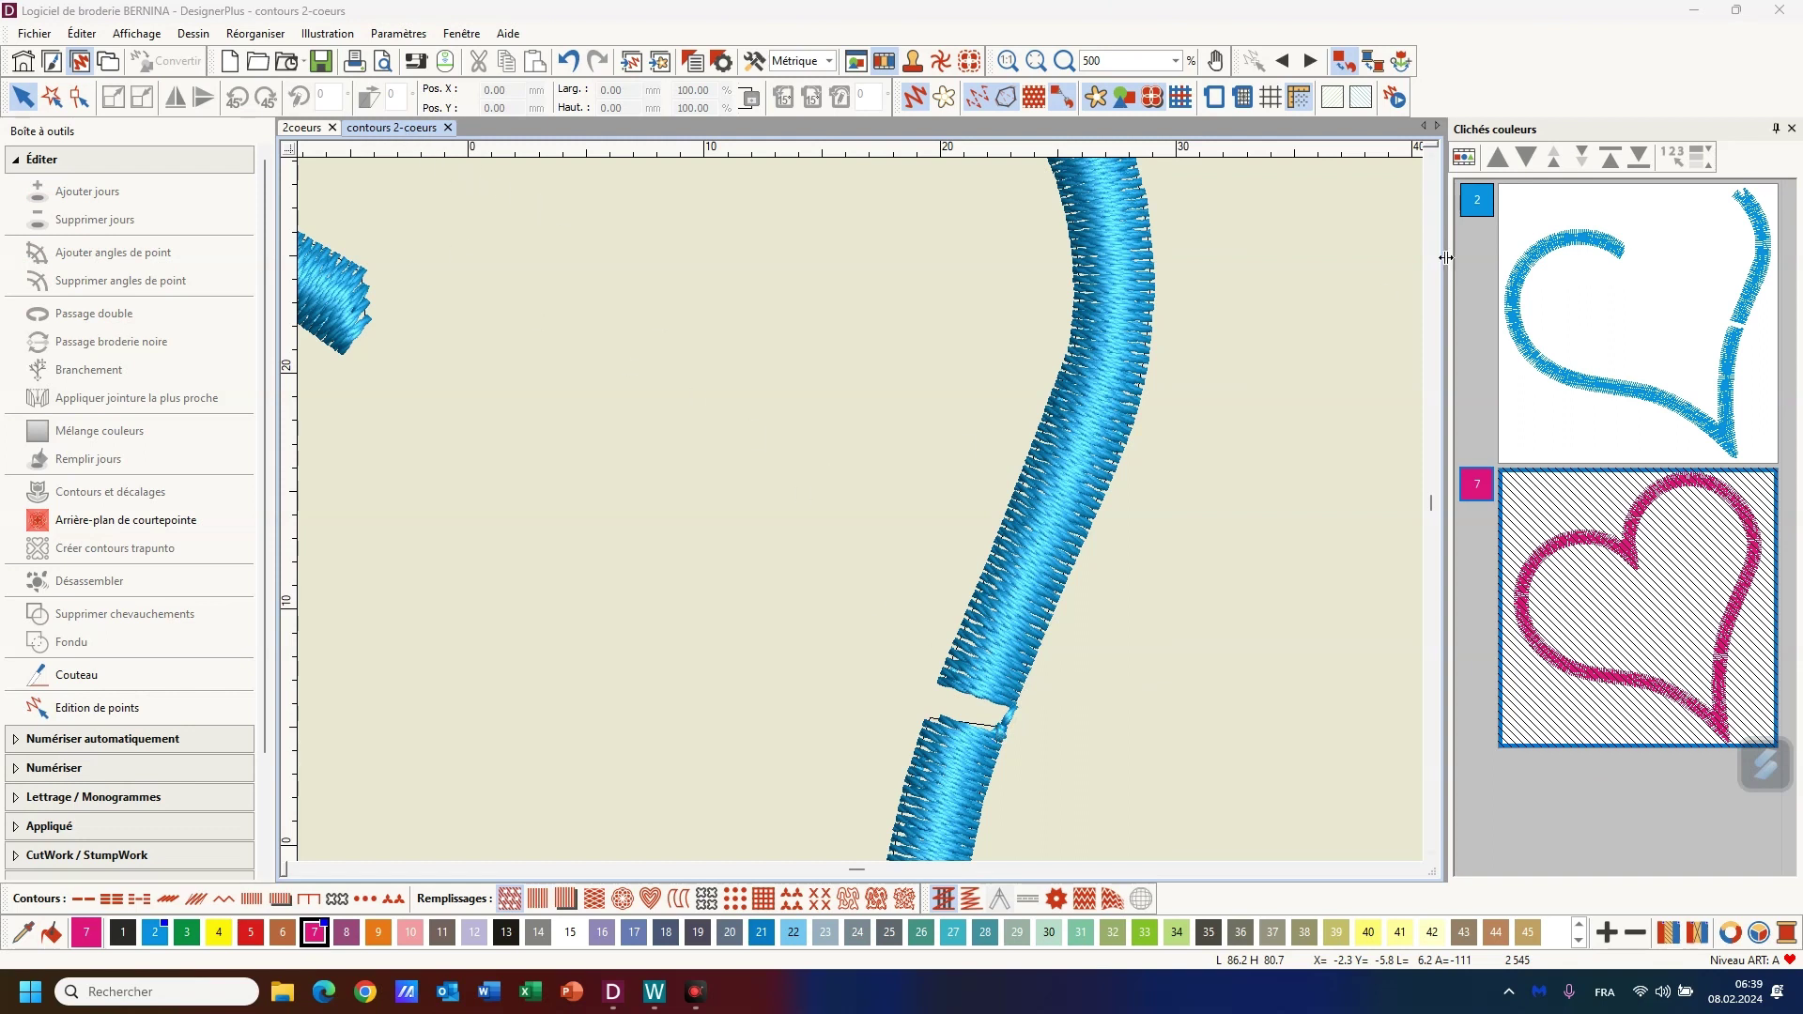
# List the color 2 pieces individually and set the short segment's connecting stitches to never cut (Ne jamais couper)
pyautogui.click(1463, 157)
pyautogui.click(1581, 312)
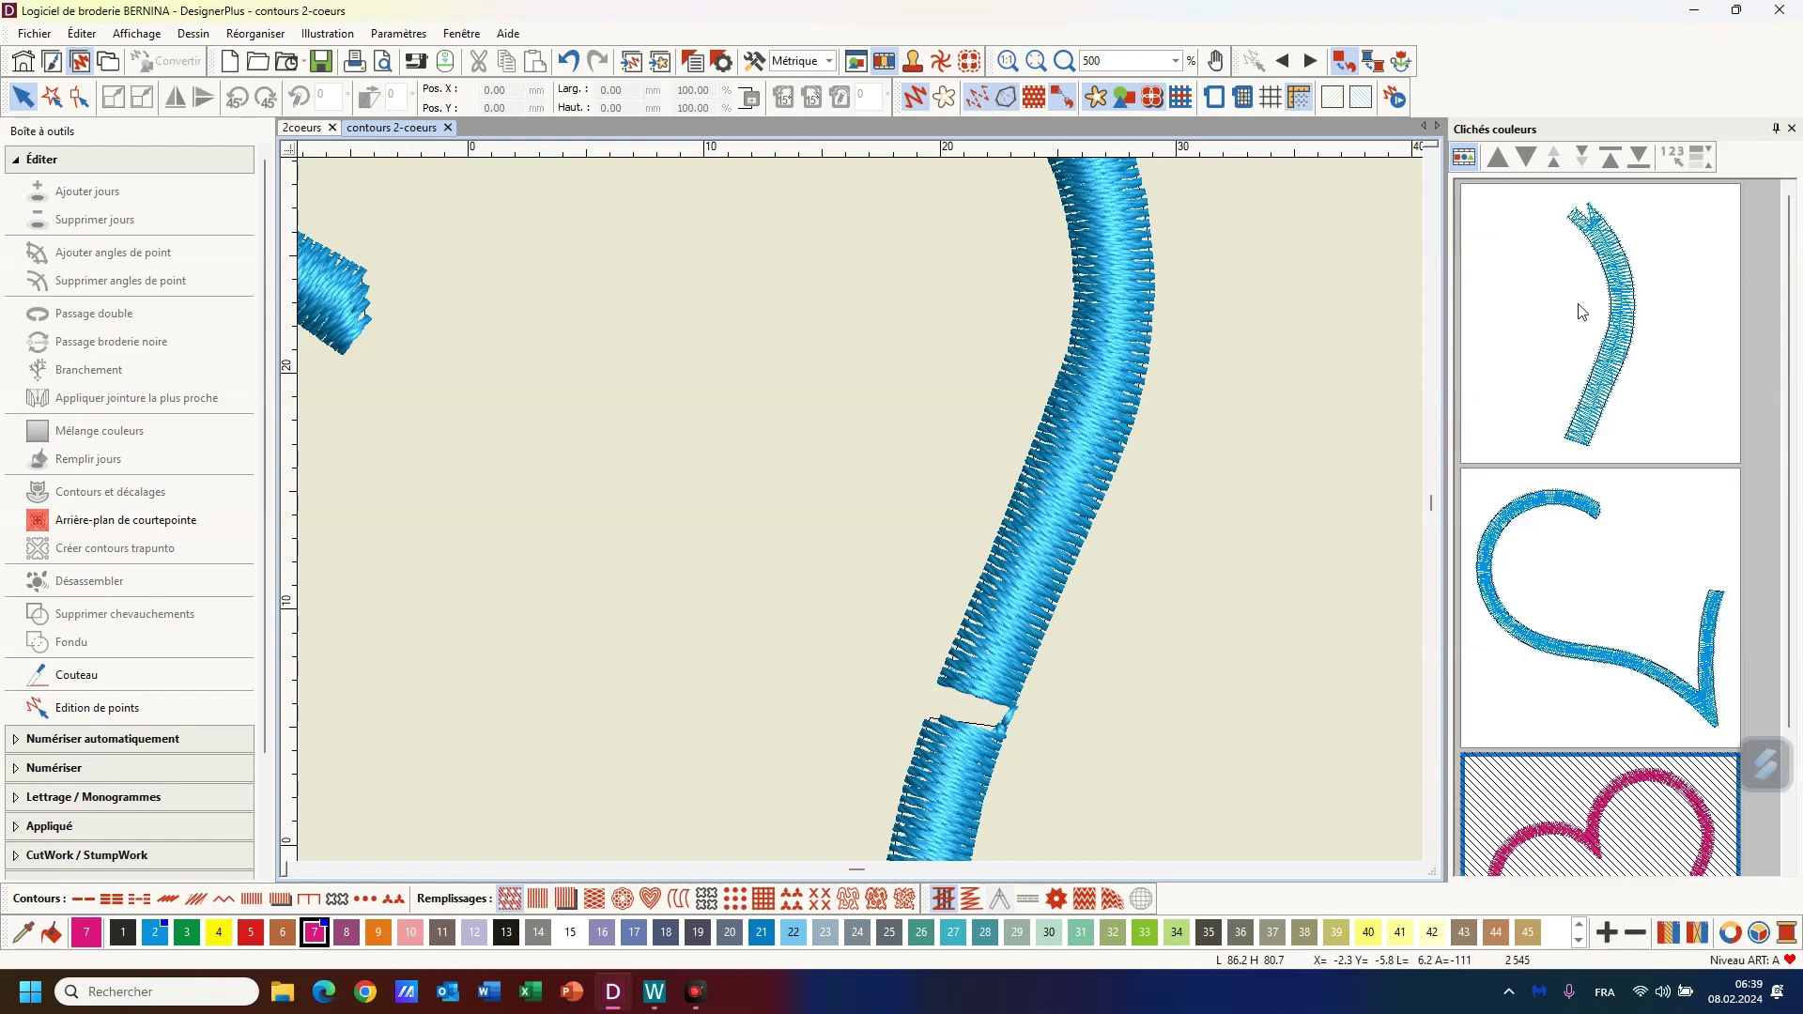
pyautogui.rightClick(1582, 311)
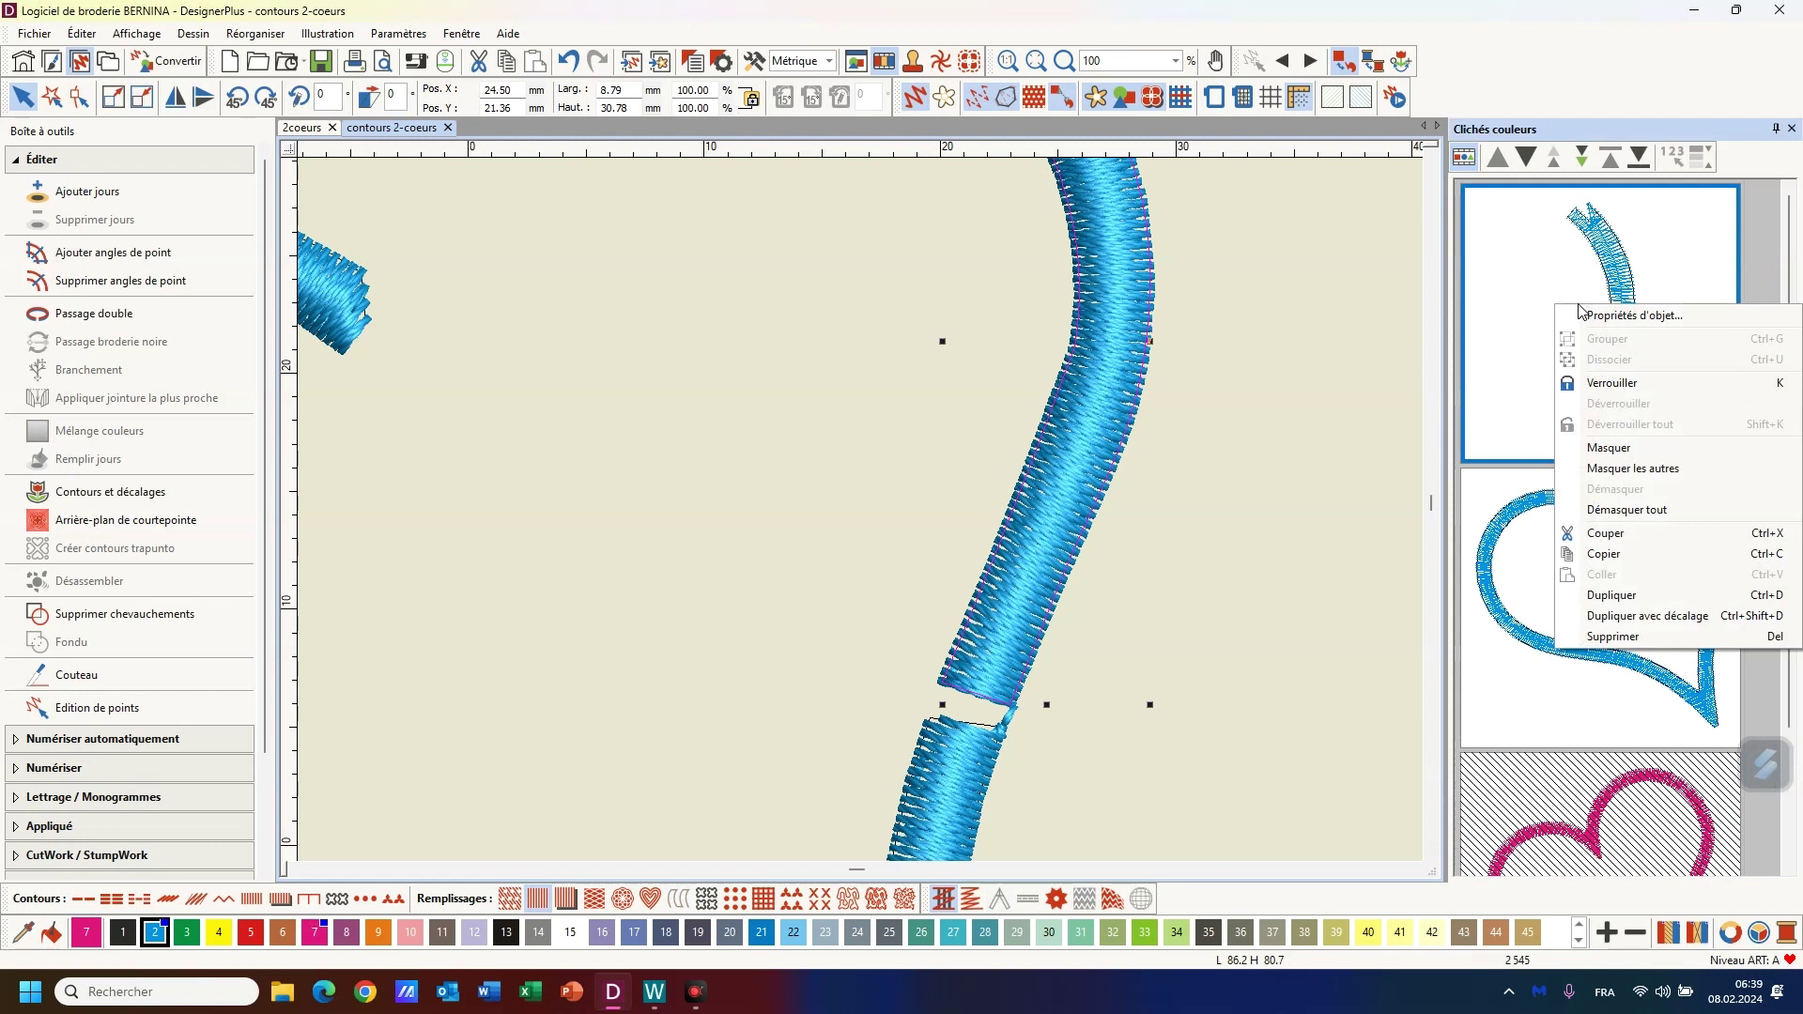
pyautogui.click(1590, 316)
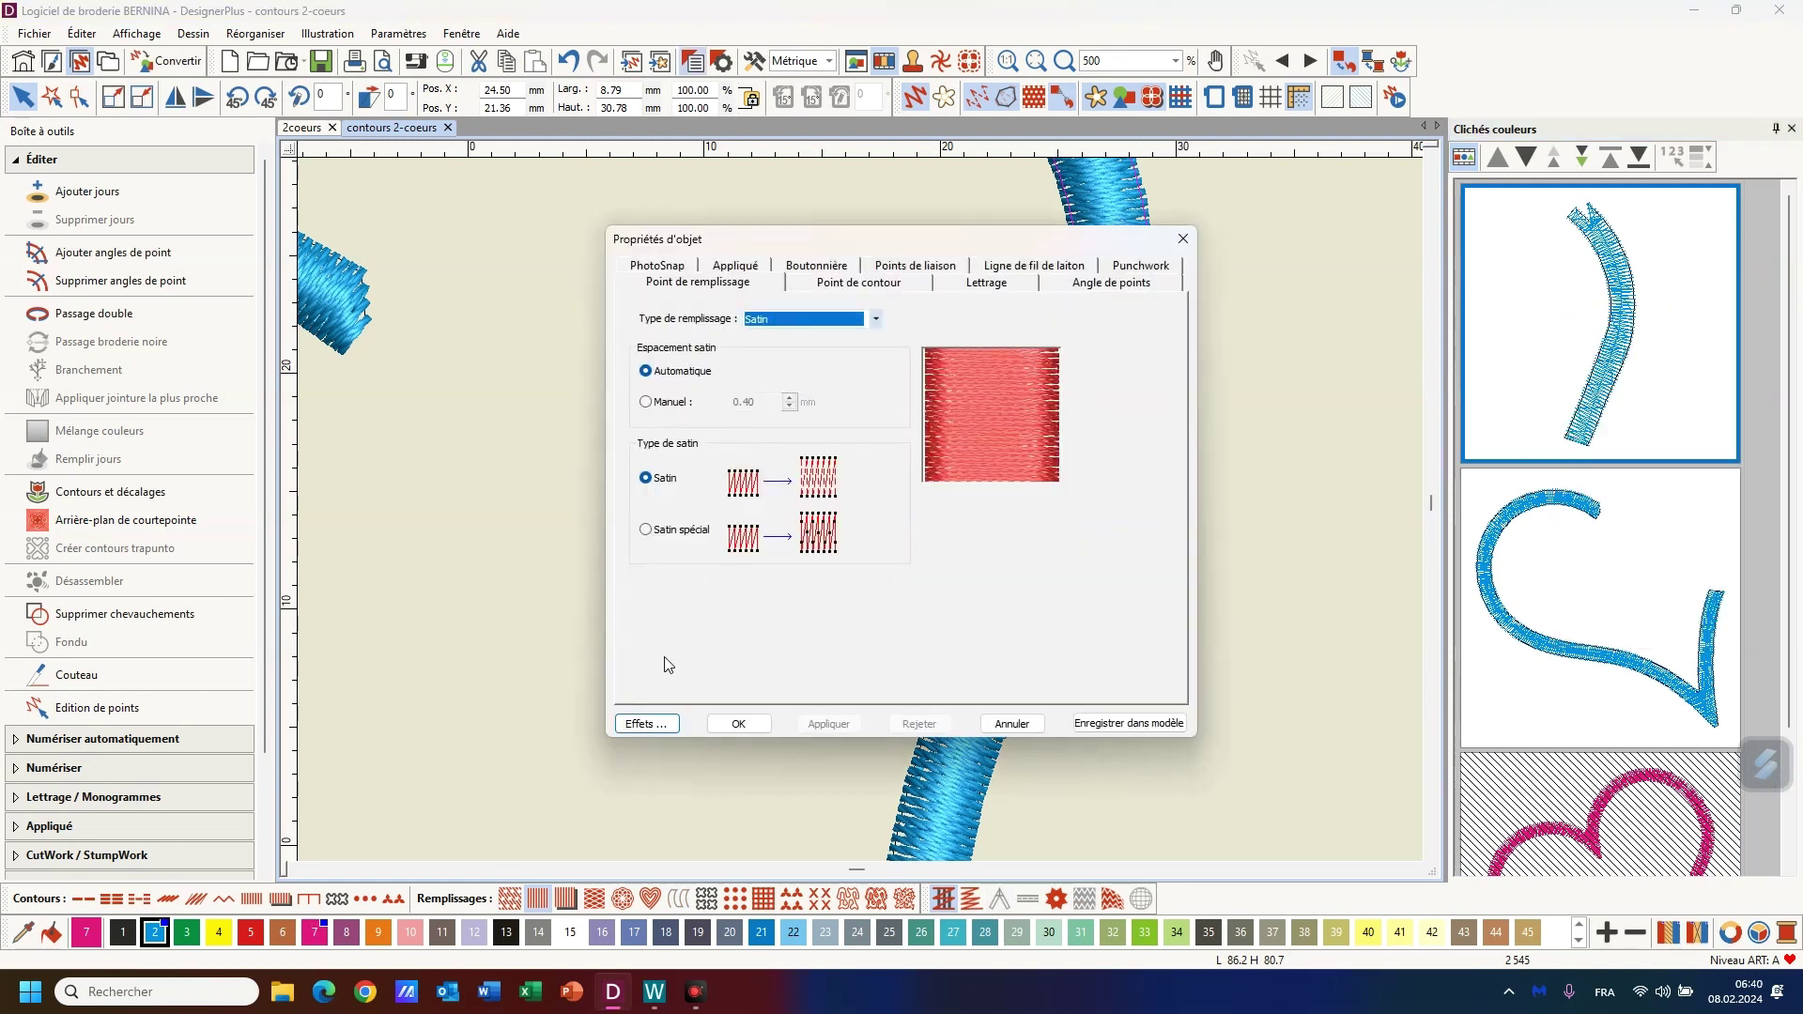
pyautogui.click(903, 273)
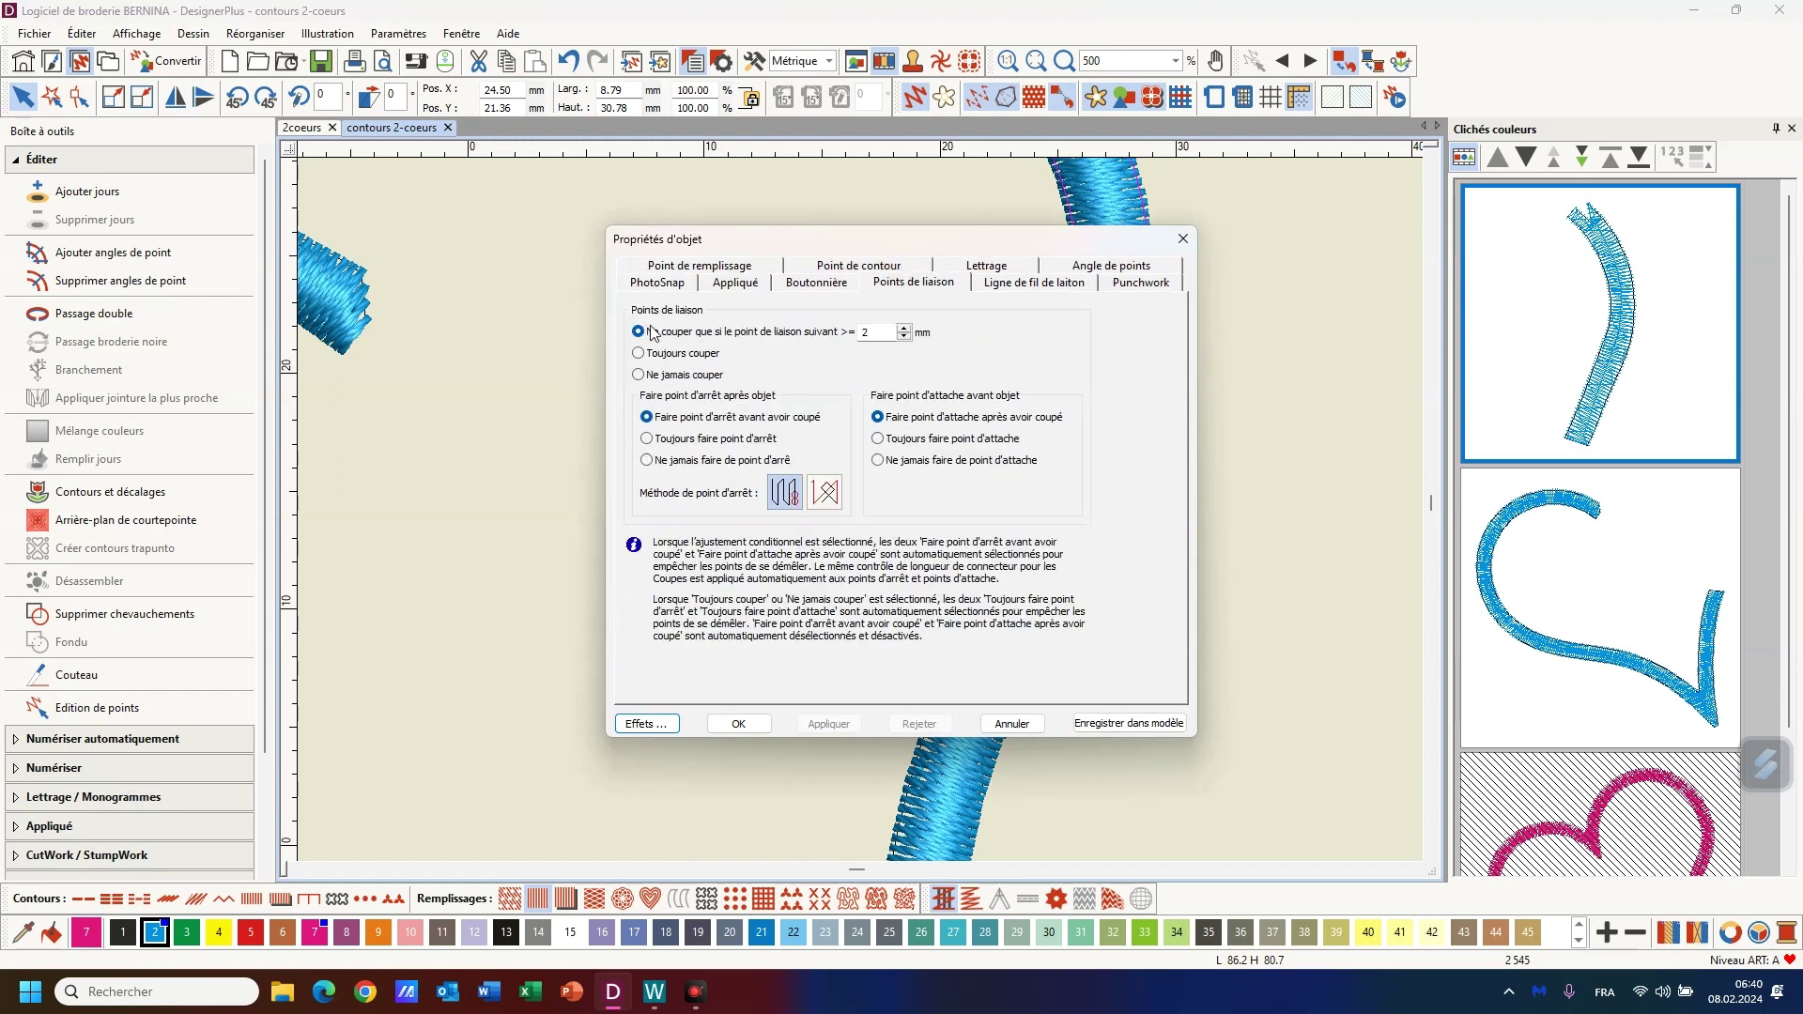
pyautogui.click(640, 375)
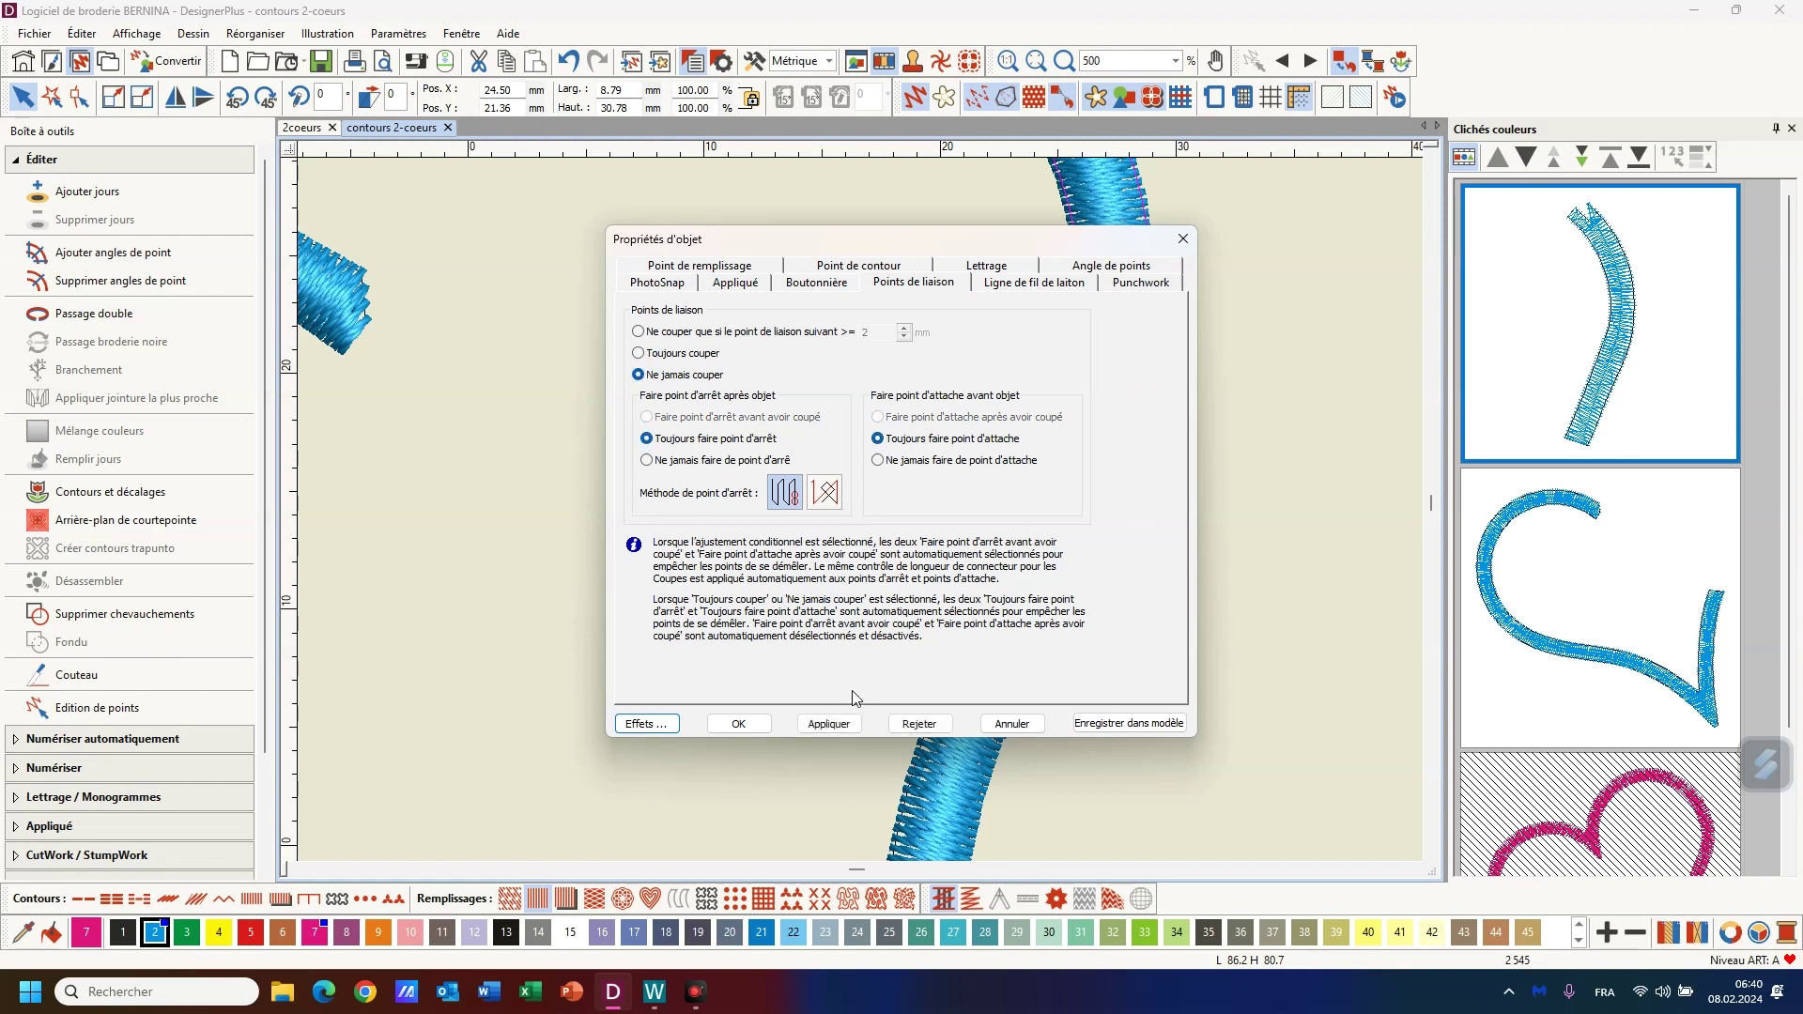
pyautogui.click(841, 724)
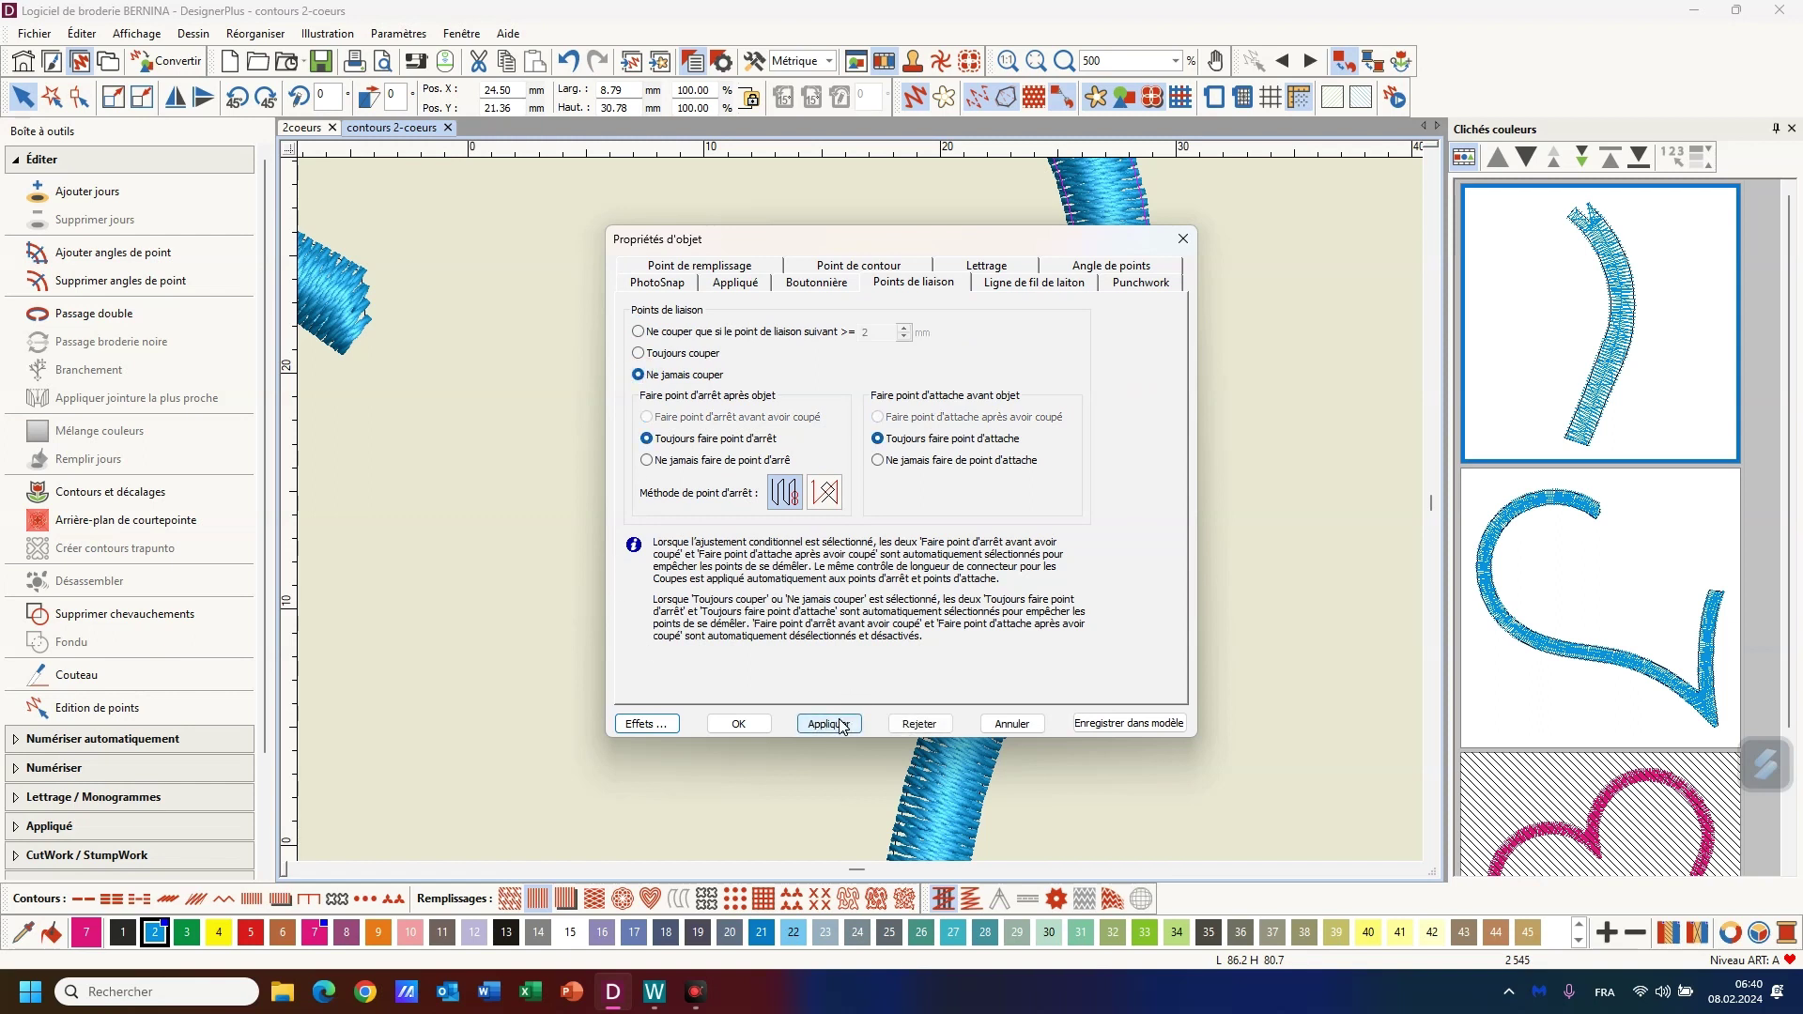
pyautogui.click(740, 724)
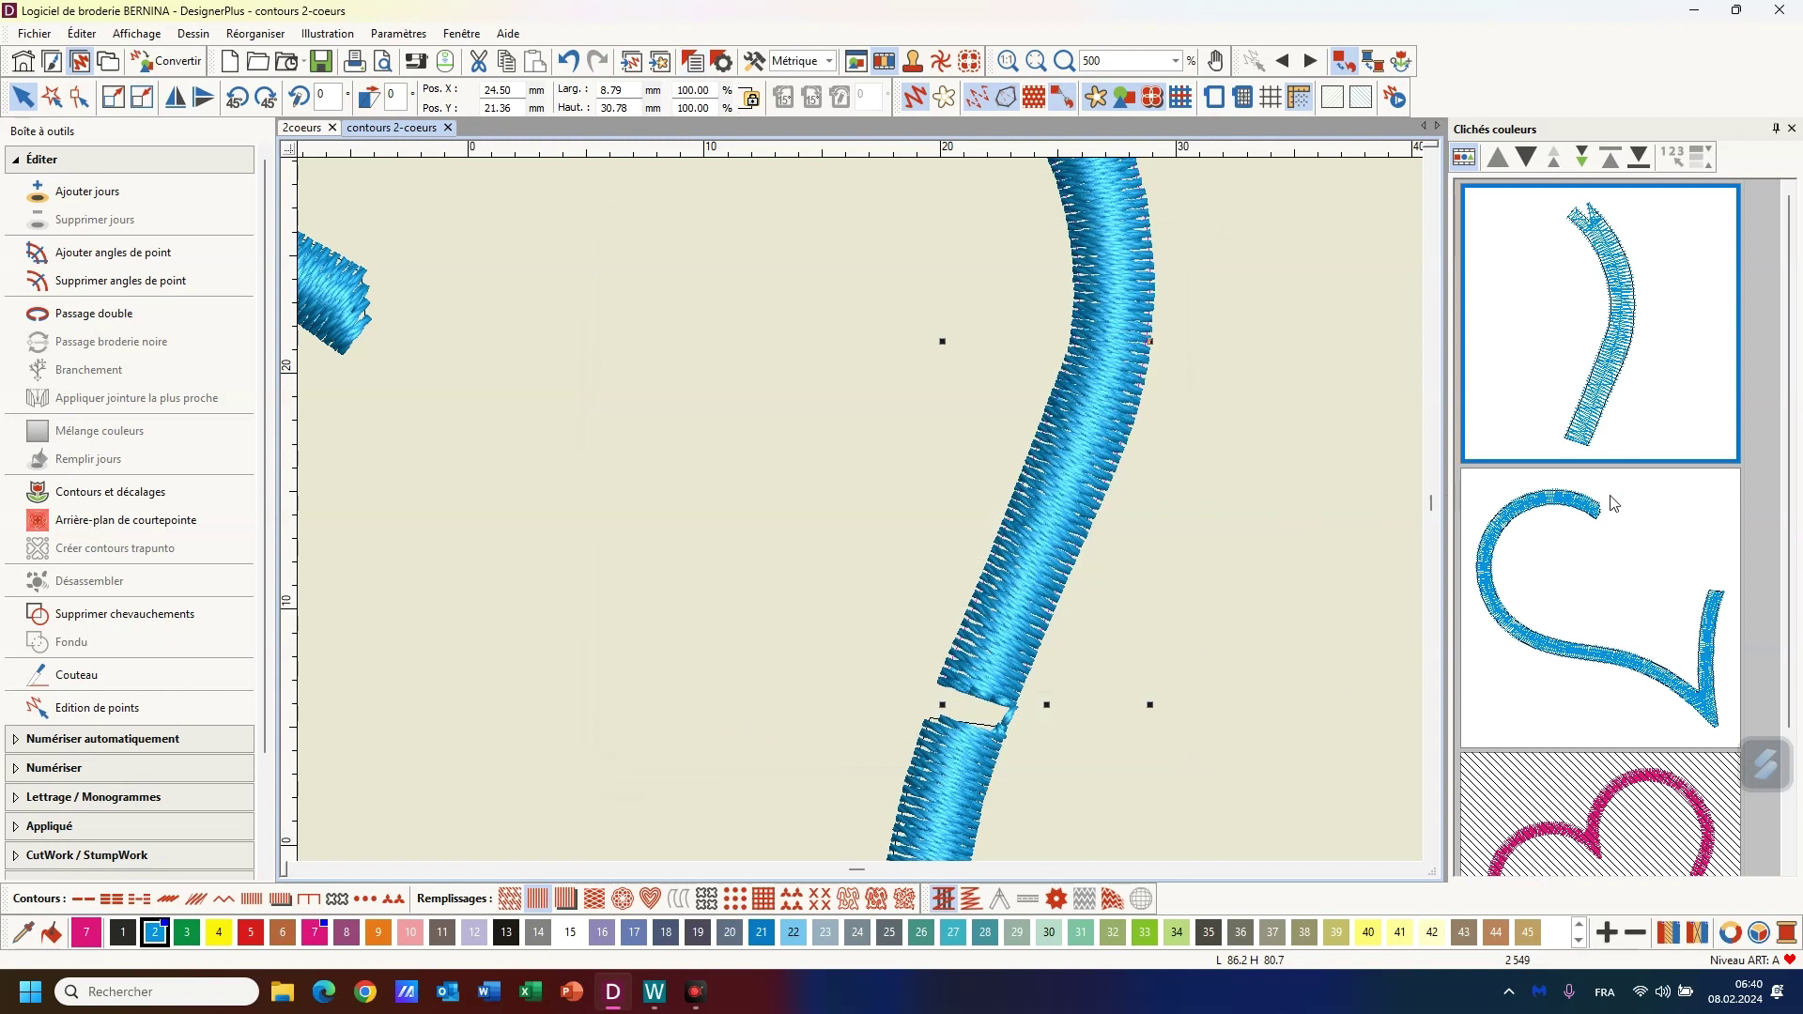
# Examine the reshape nodes and the start and end points of both color 2 pieces at 200% zoom
pyautogui.click(1175, 61)
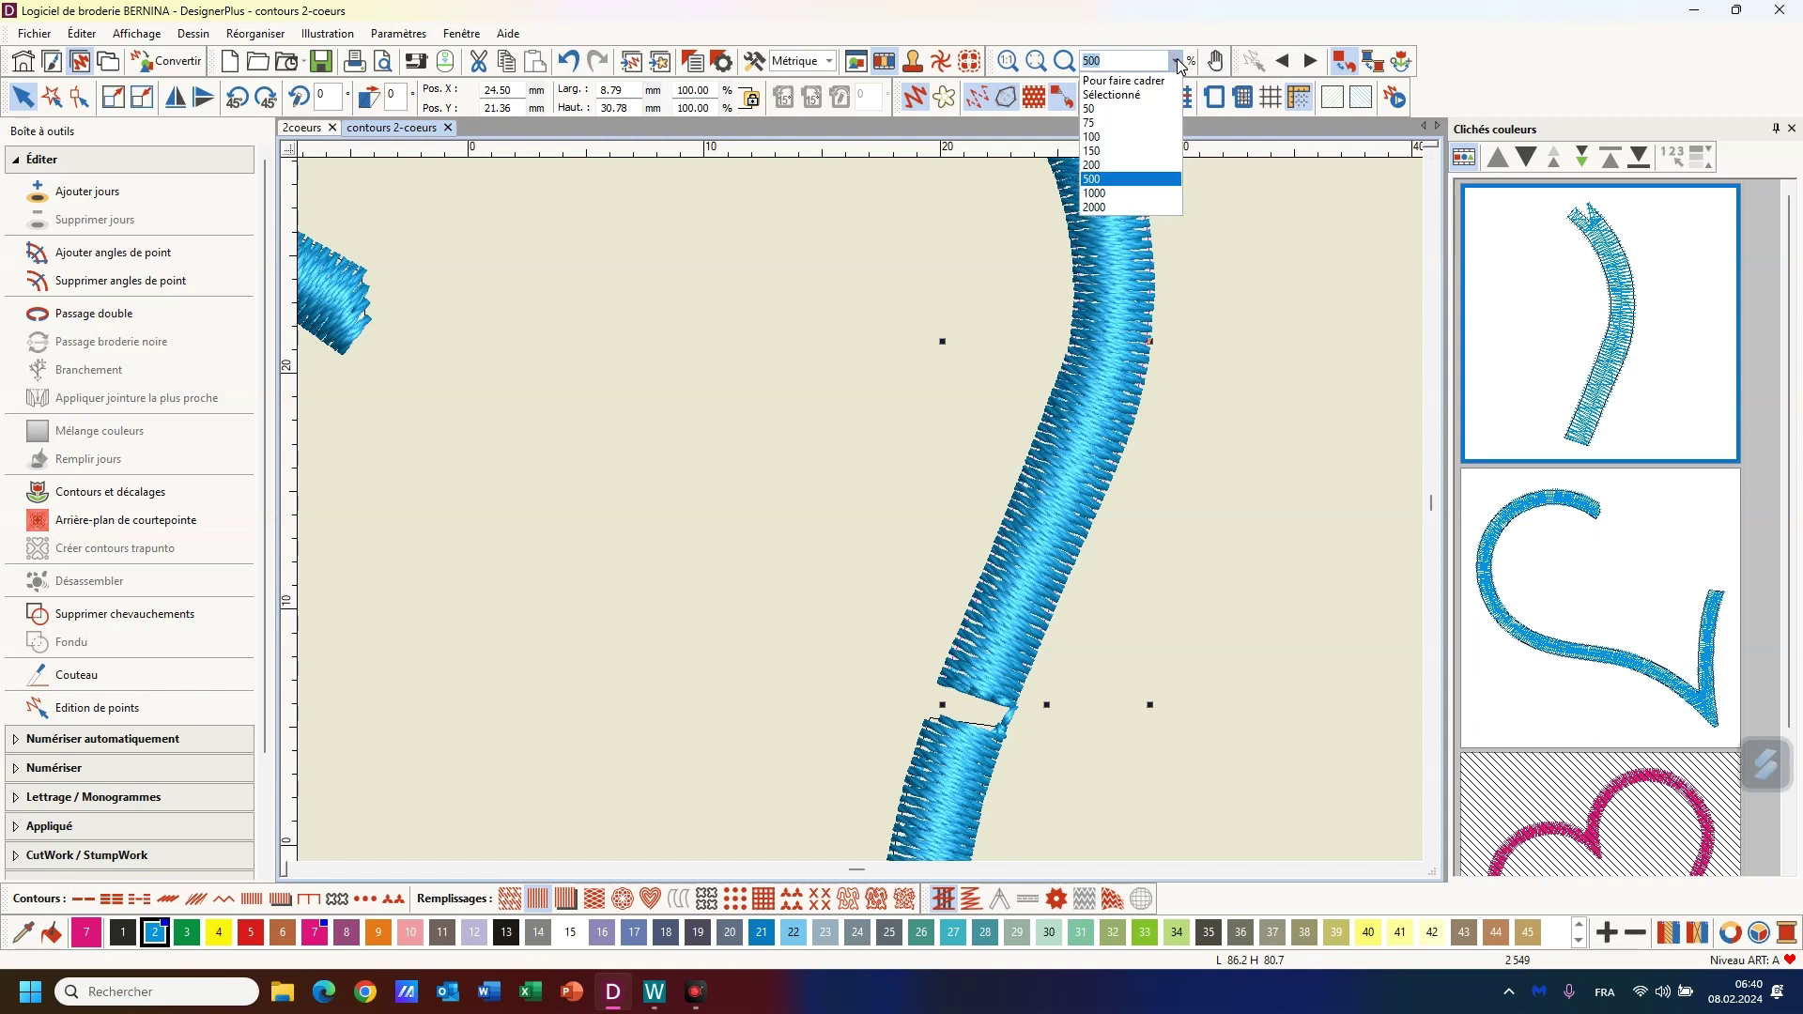
pyautogui.click(1164, 171)
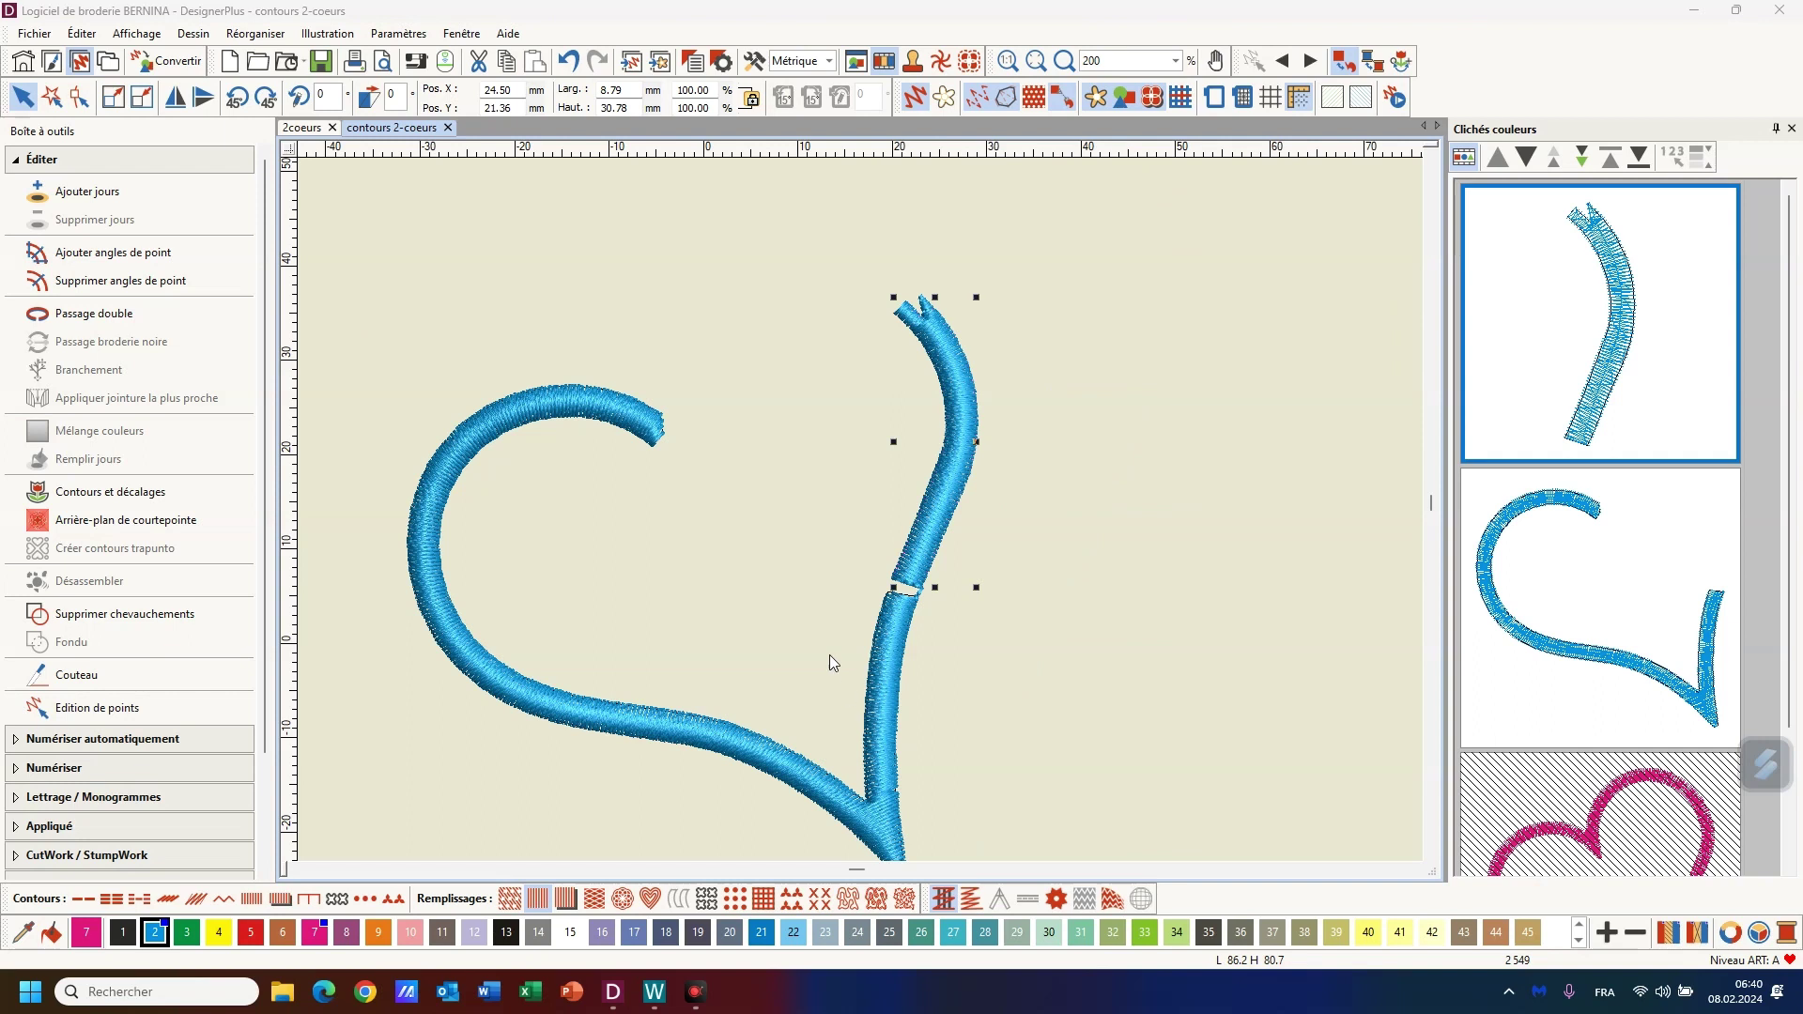
pyautogui.click(1464, 157)
pyautogui.click(1464, 157)
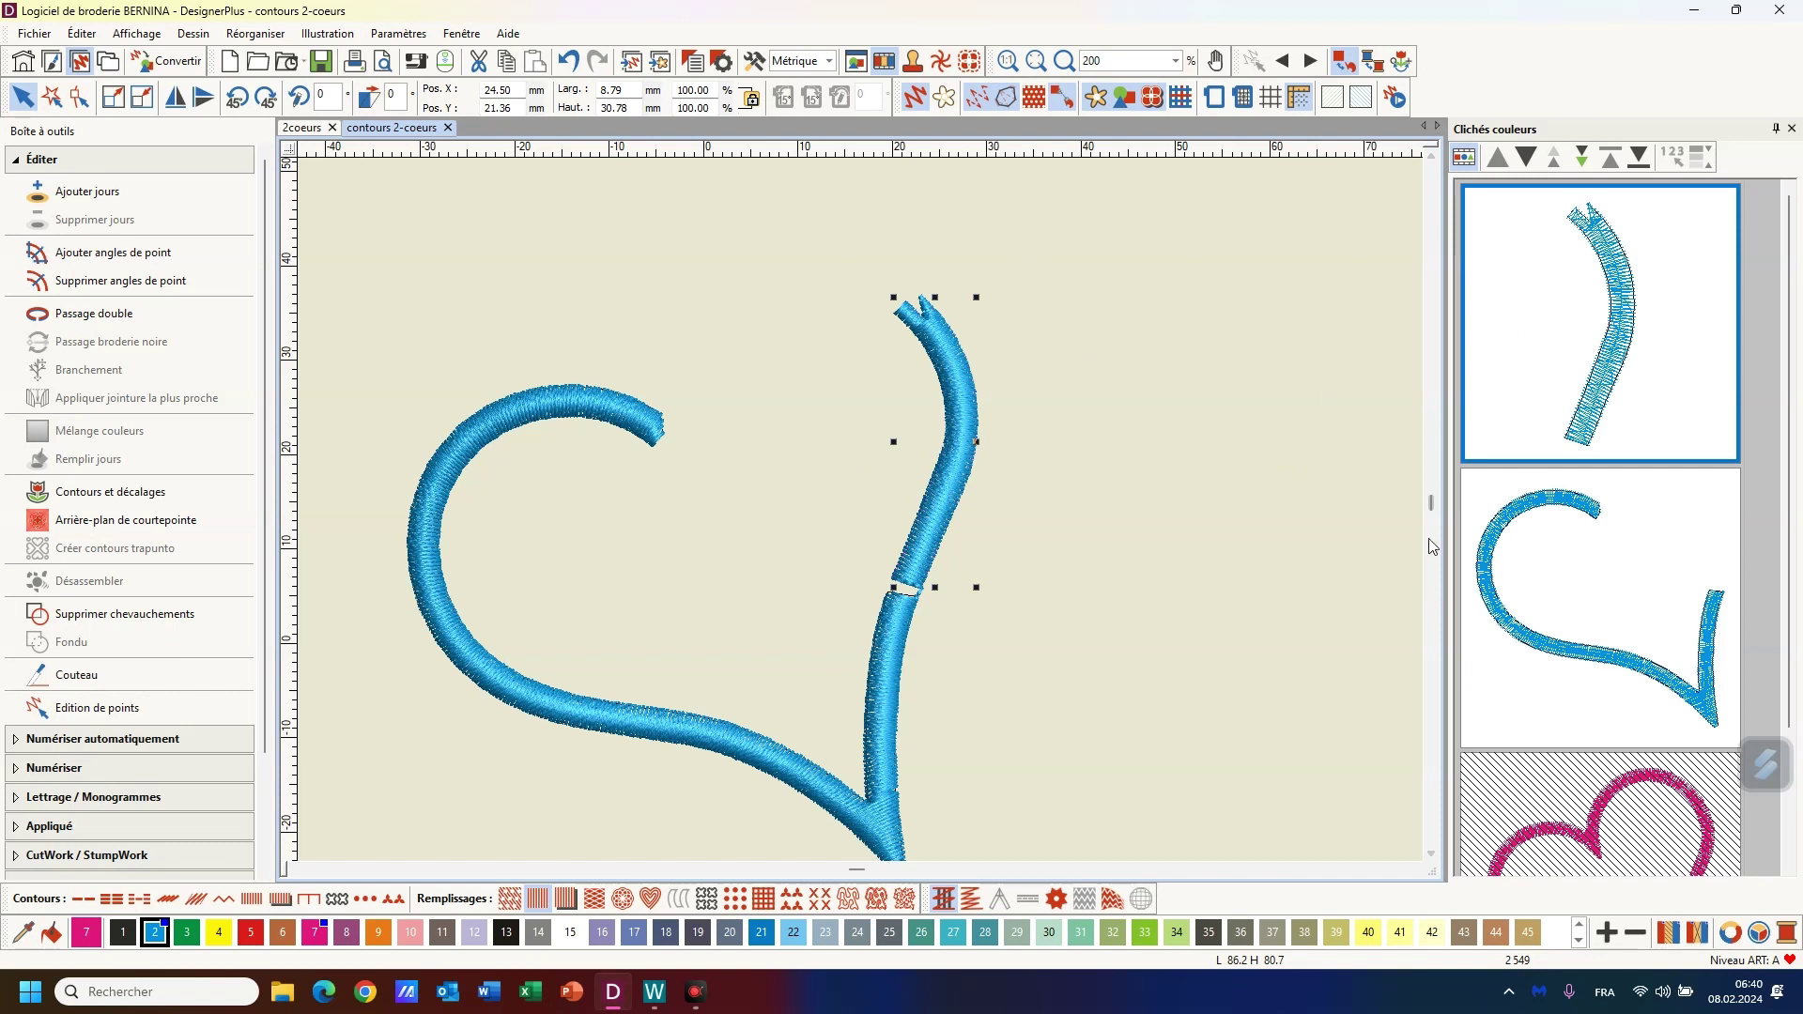
pyautogui.click(83, 101)
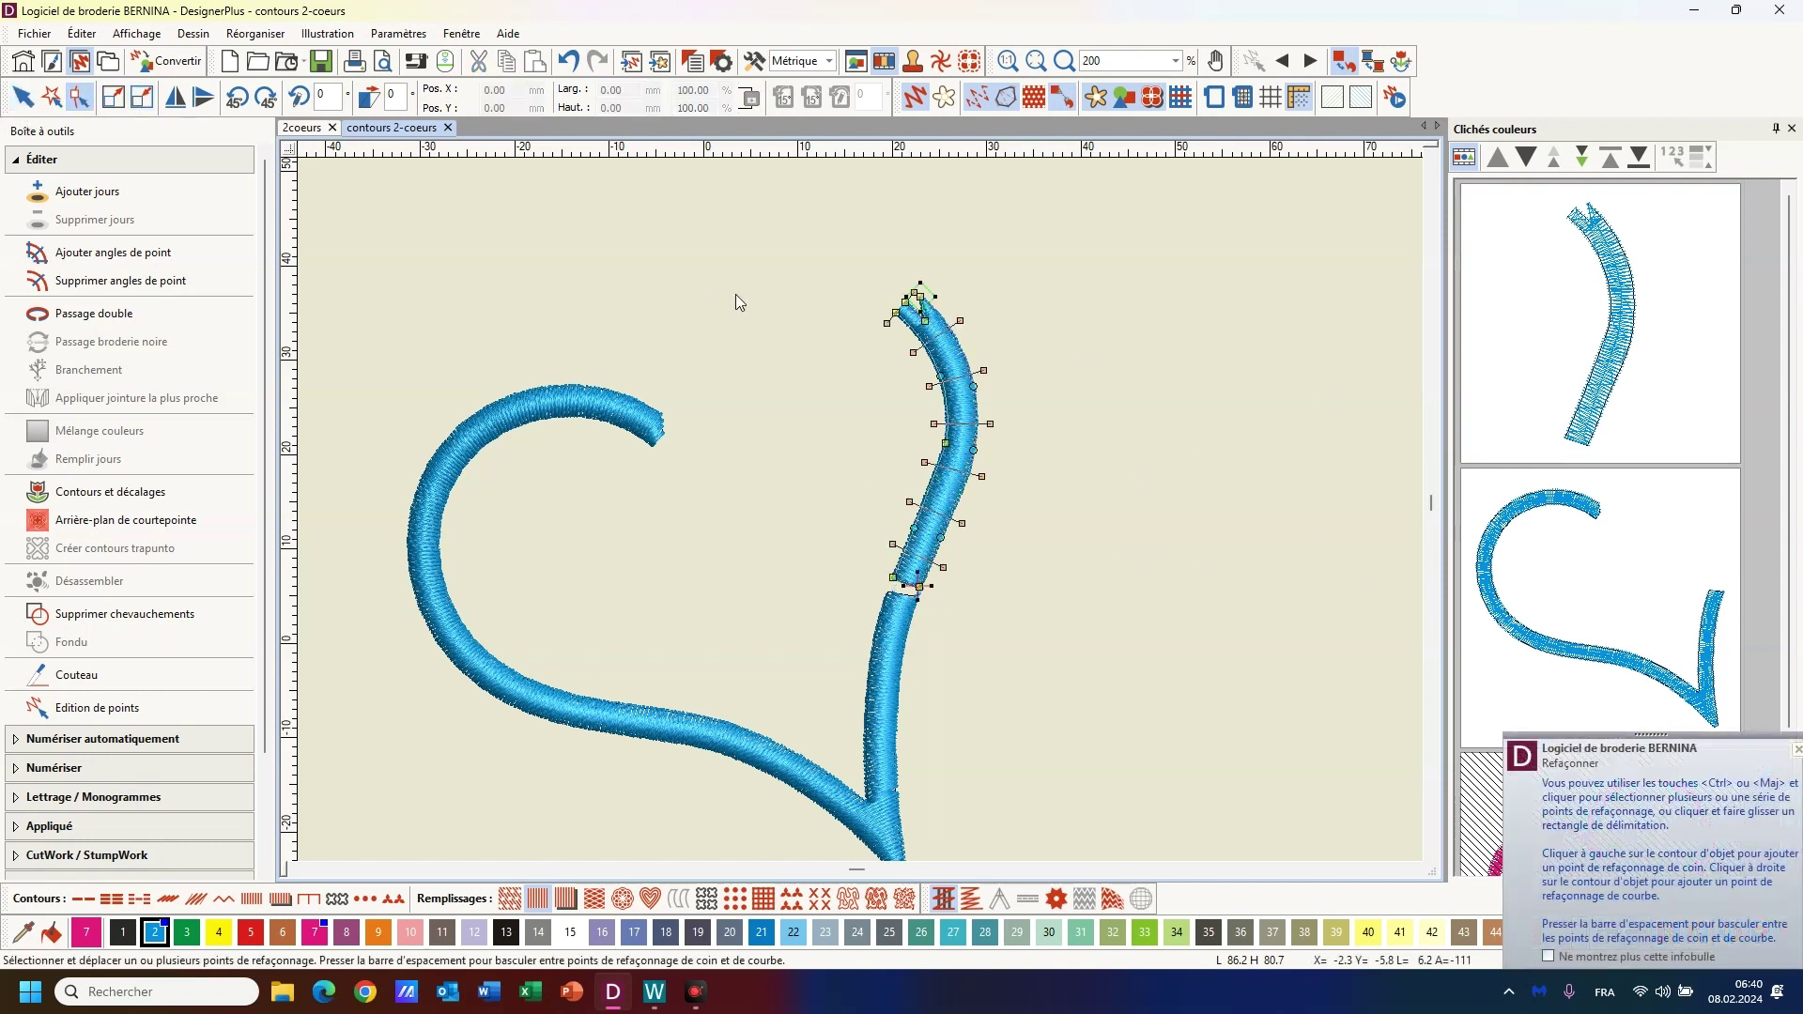
pyautogui.click(1535, 659)
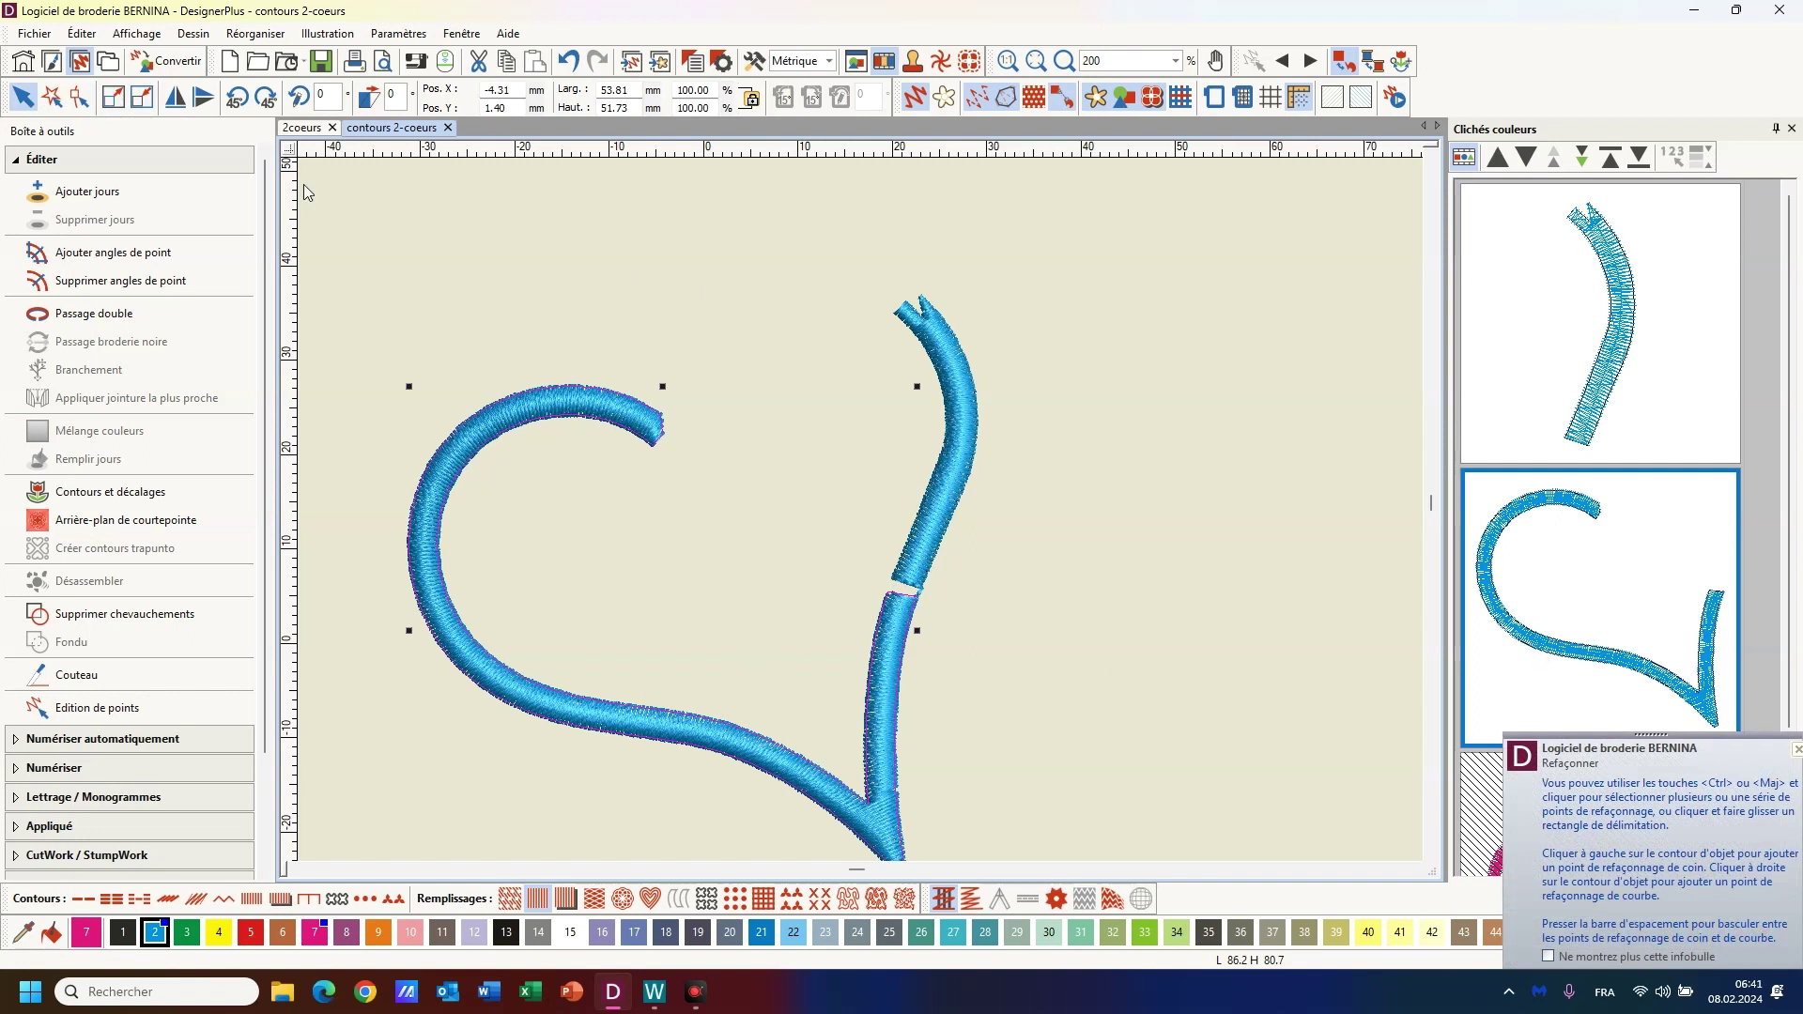
pyautogui.click(80, 97)
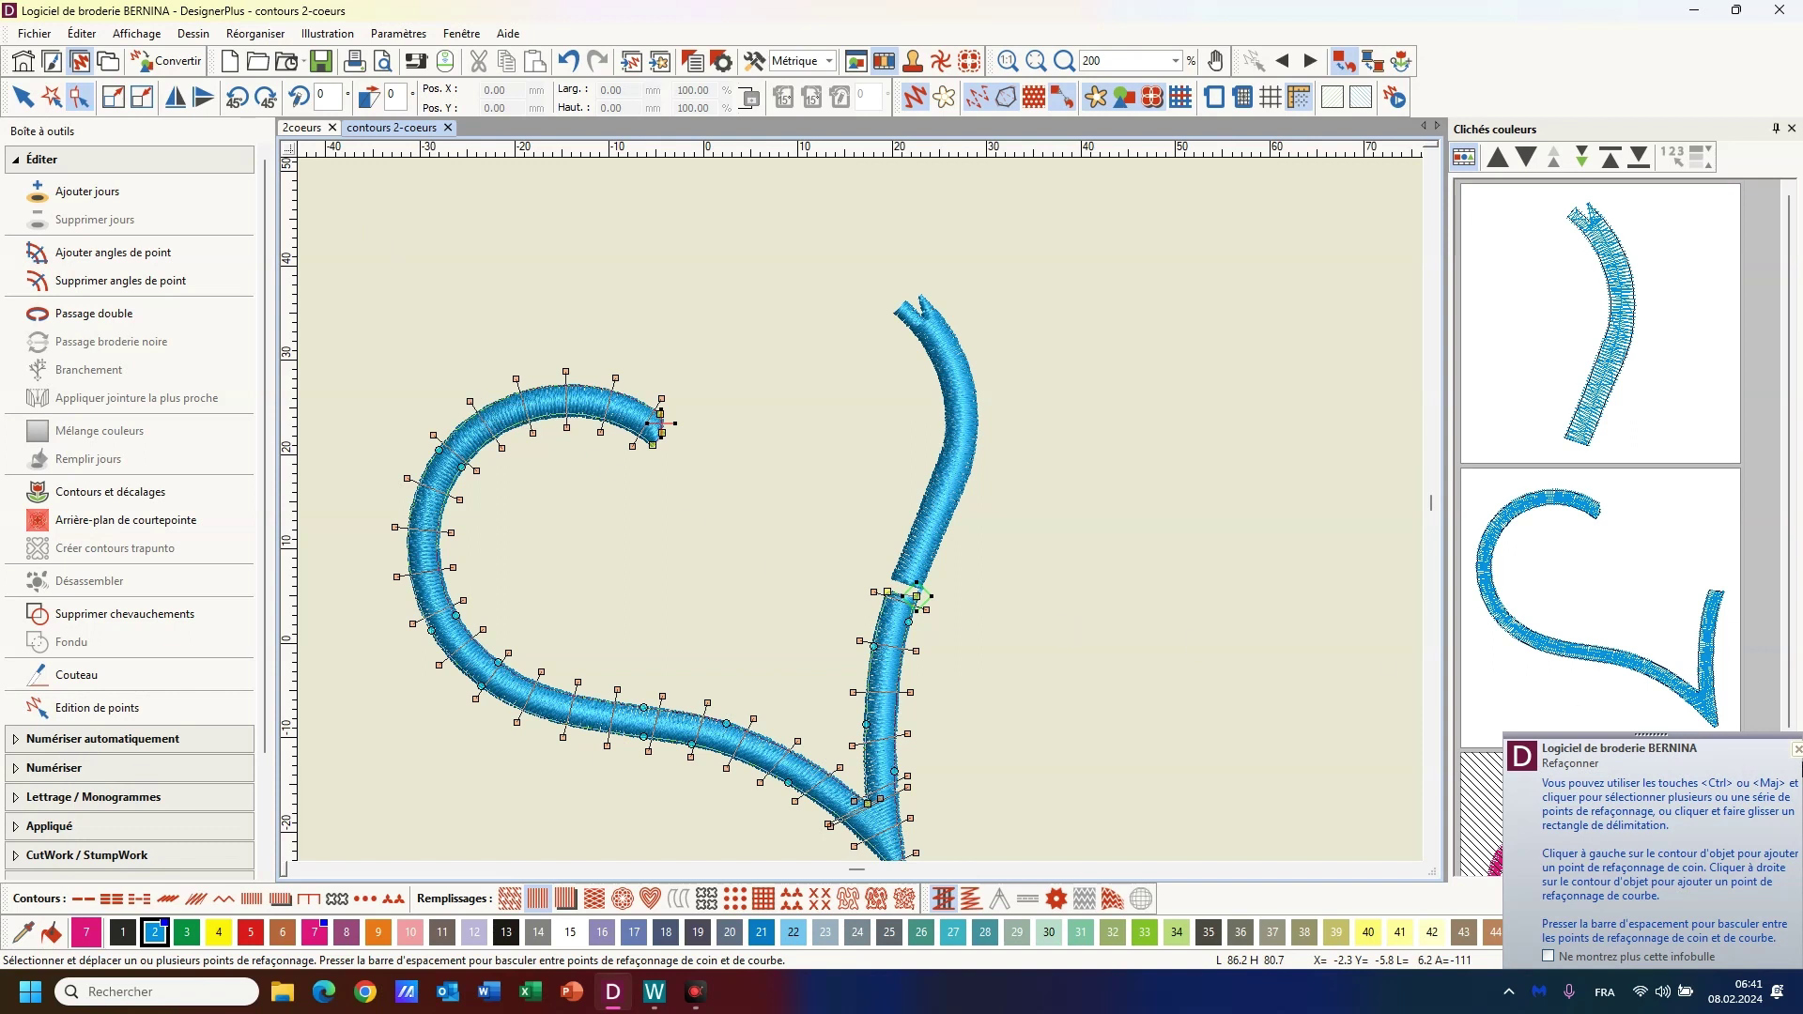
pyautogui.click(1796, 750)
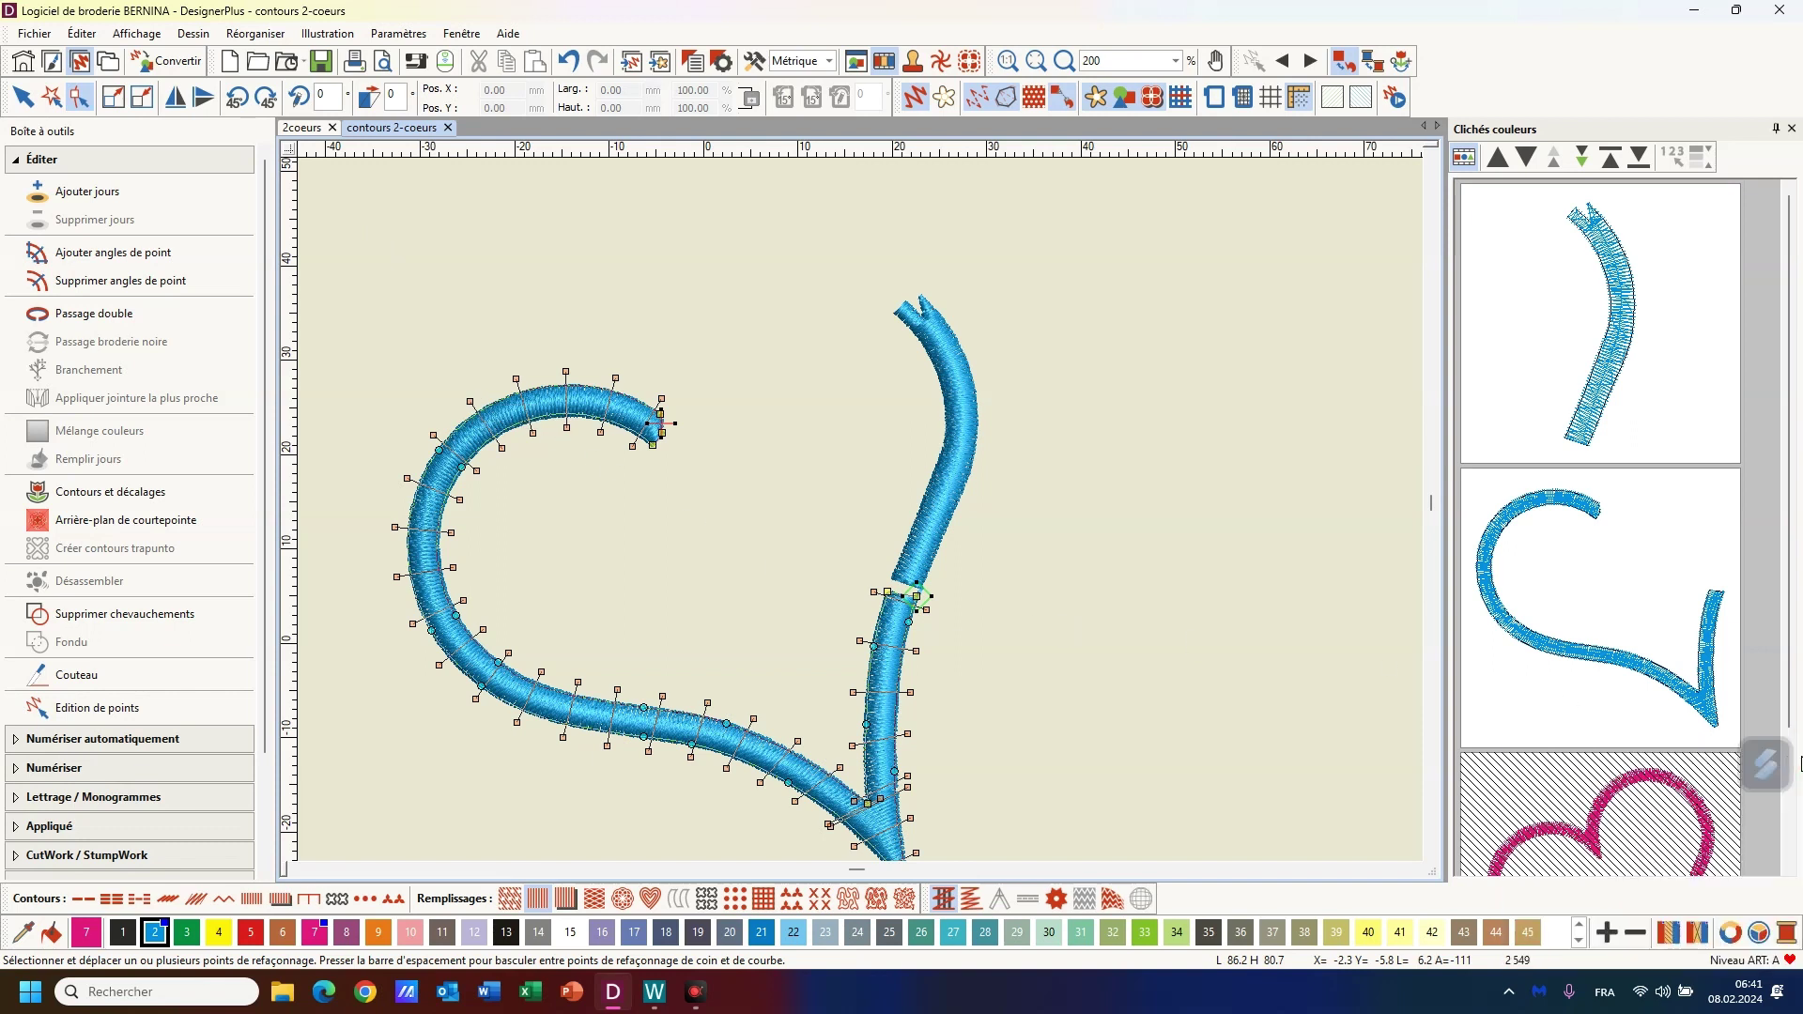
# Unhide all objects and display the reshape nodes of the color 7 heart
pyautogui.rightClick(1647, 838)
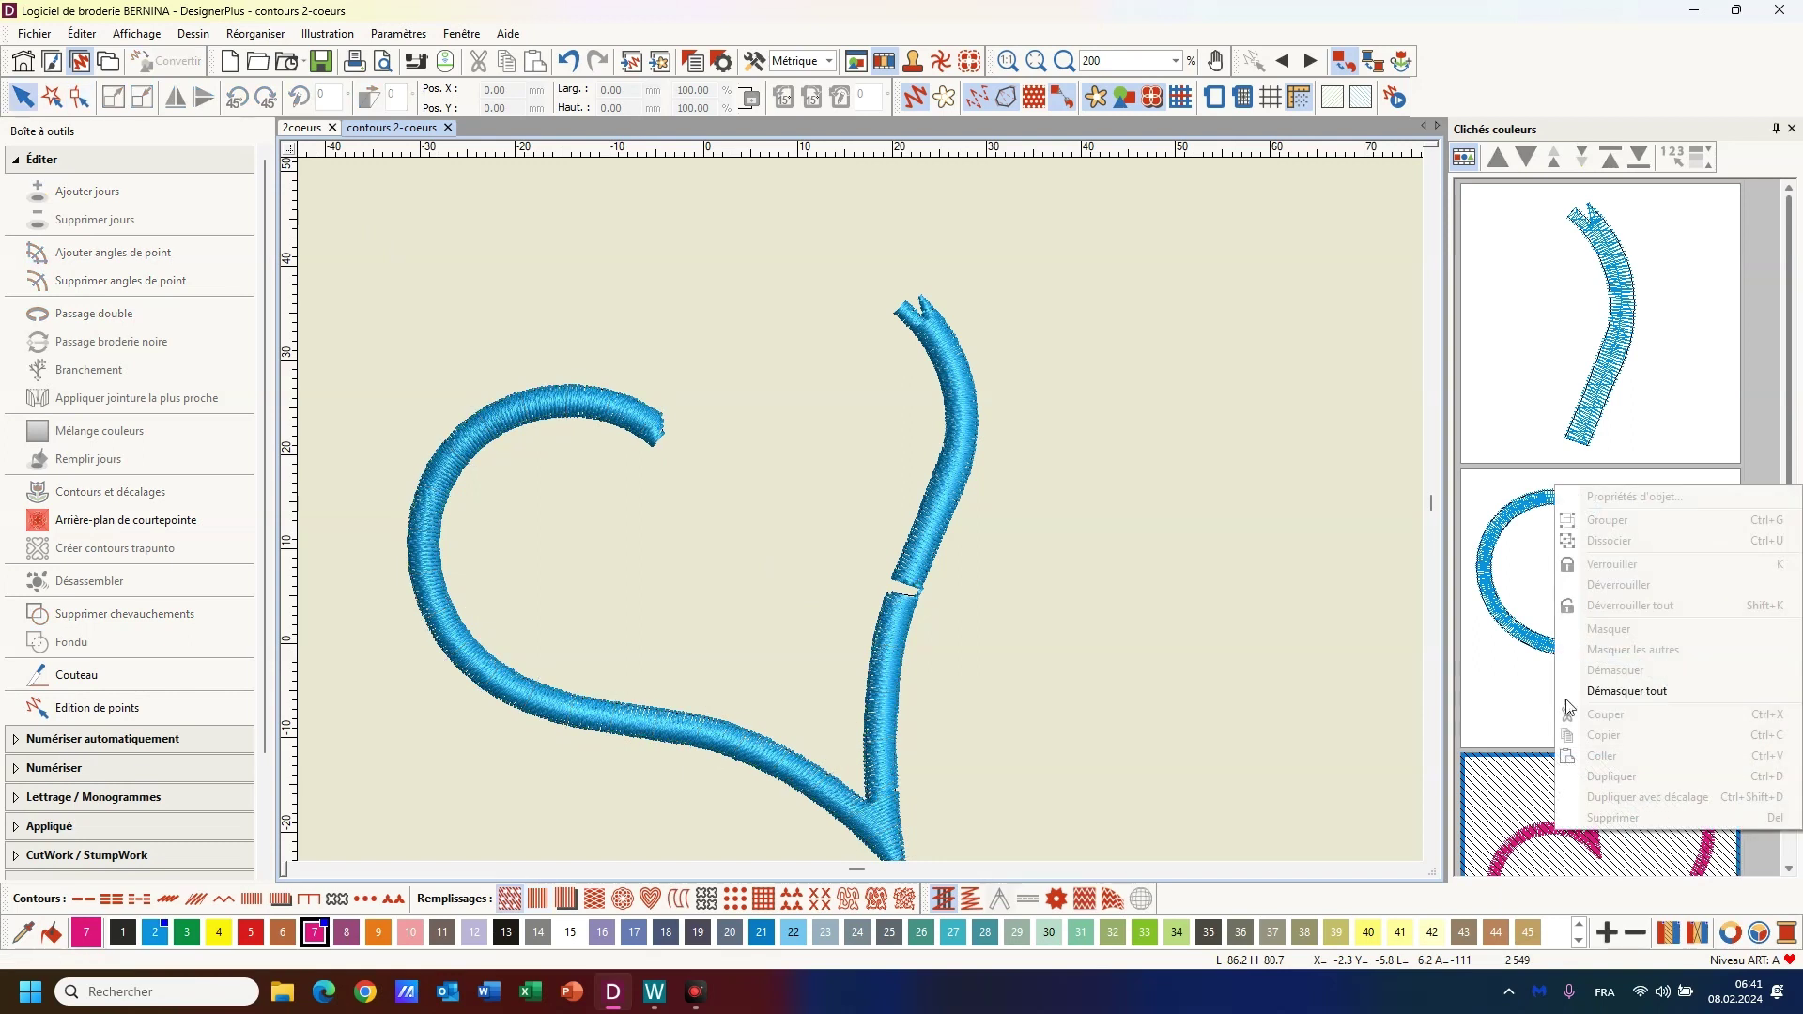
pyautogui.click(1616, 691)
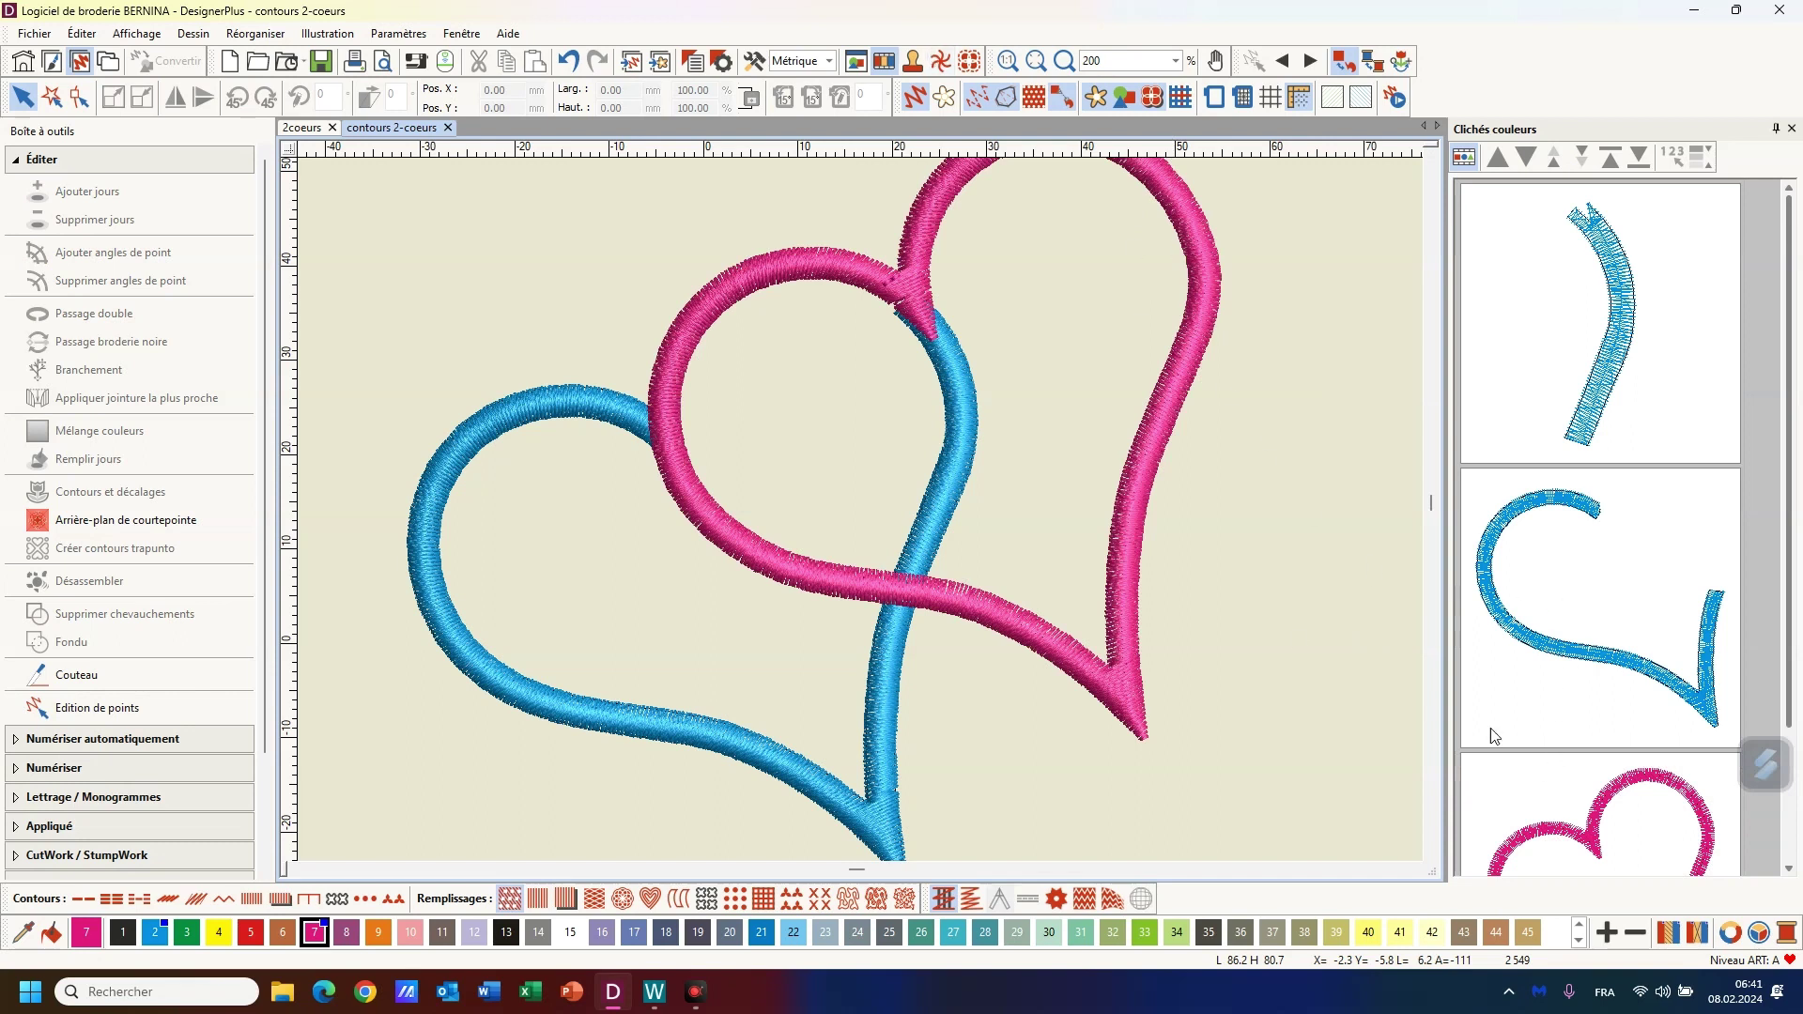
pyautogui.click(74, 97)
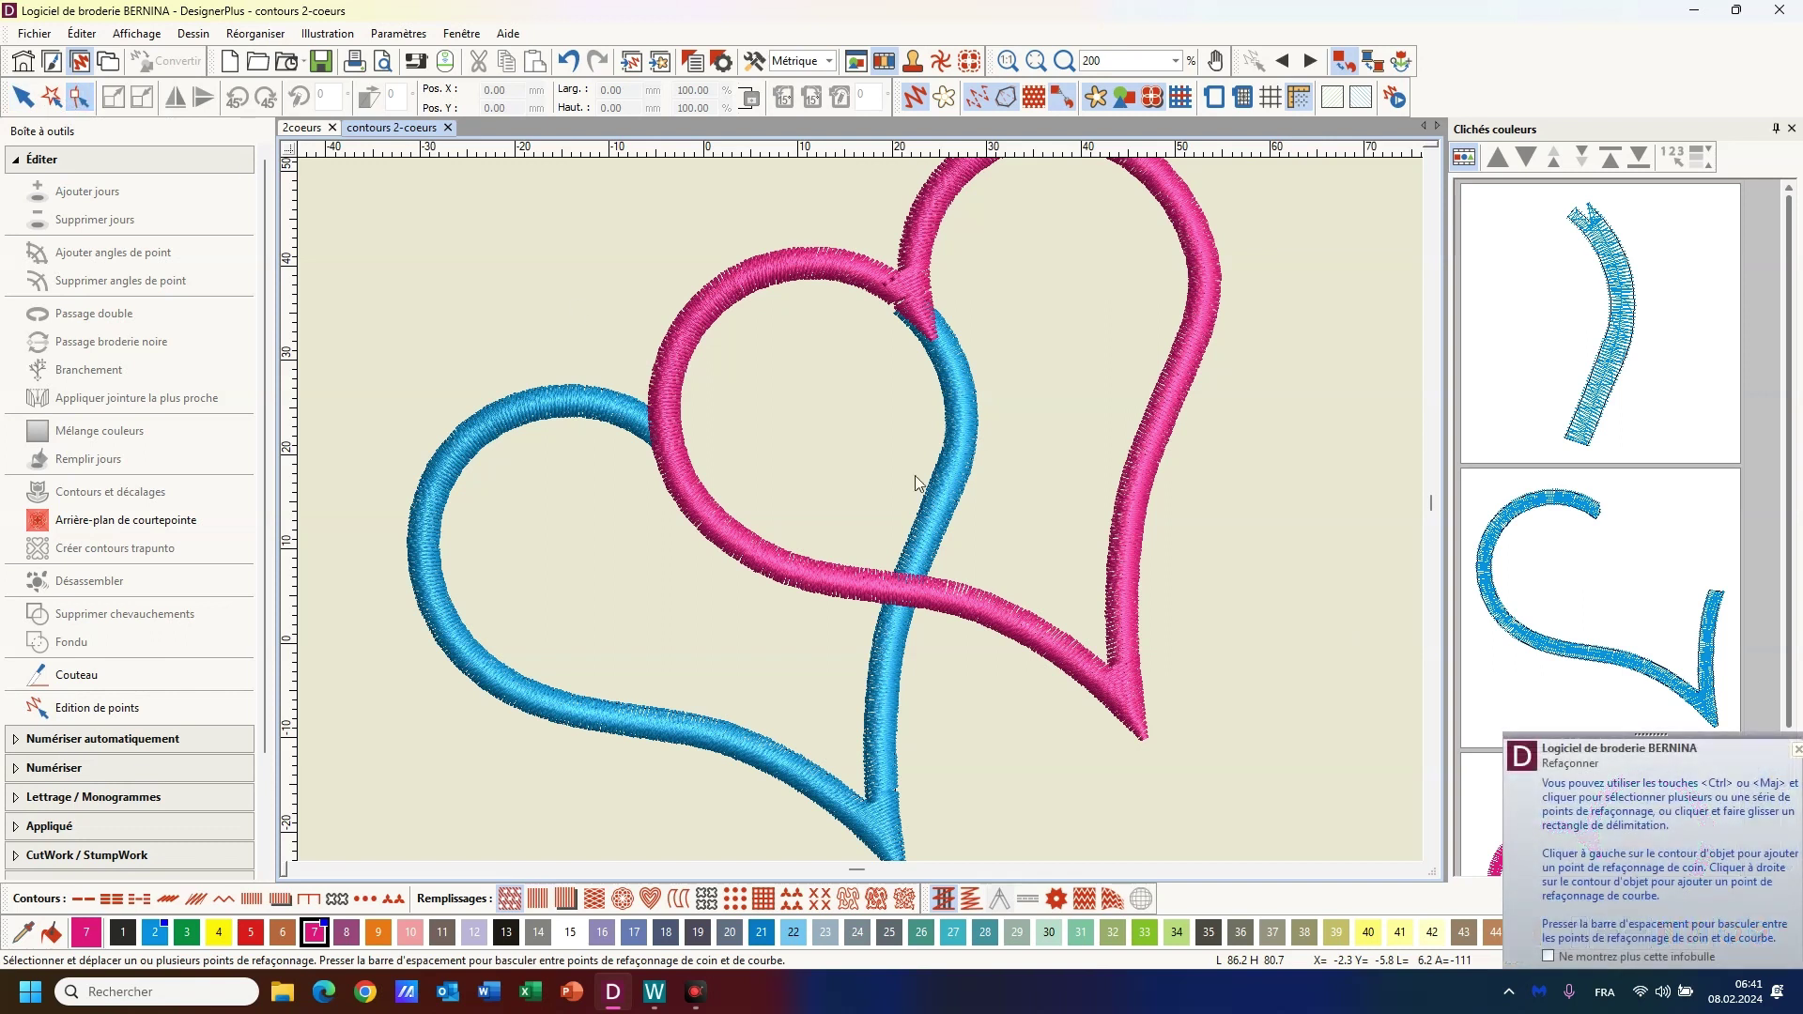
pyautogui.click(1797, 750)
pyautogui.click(1632, 832)
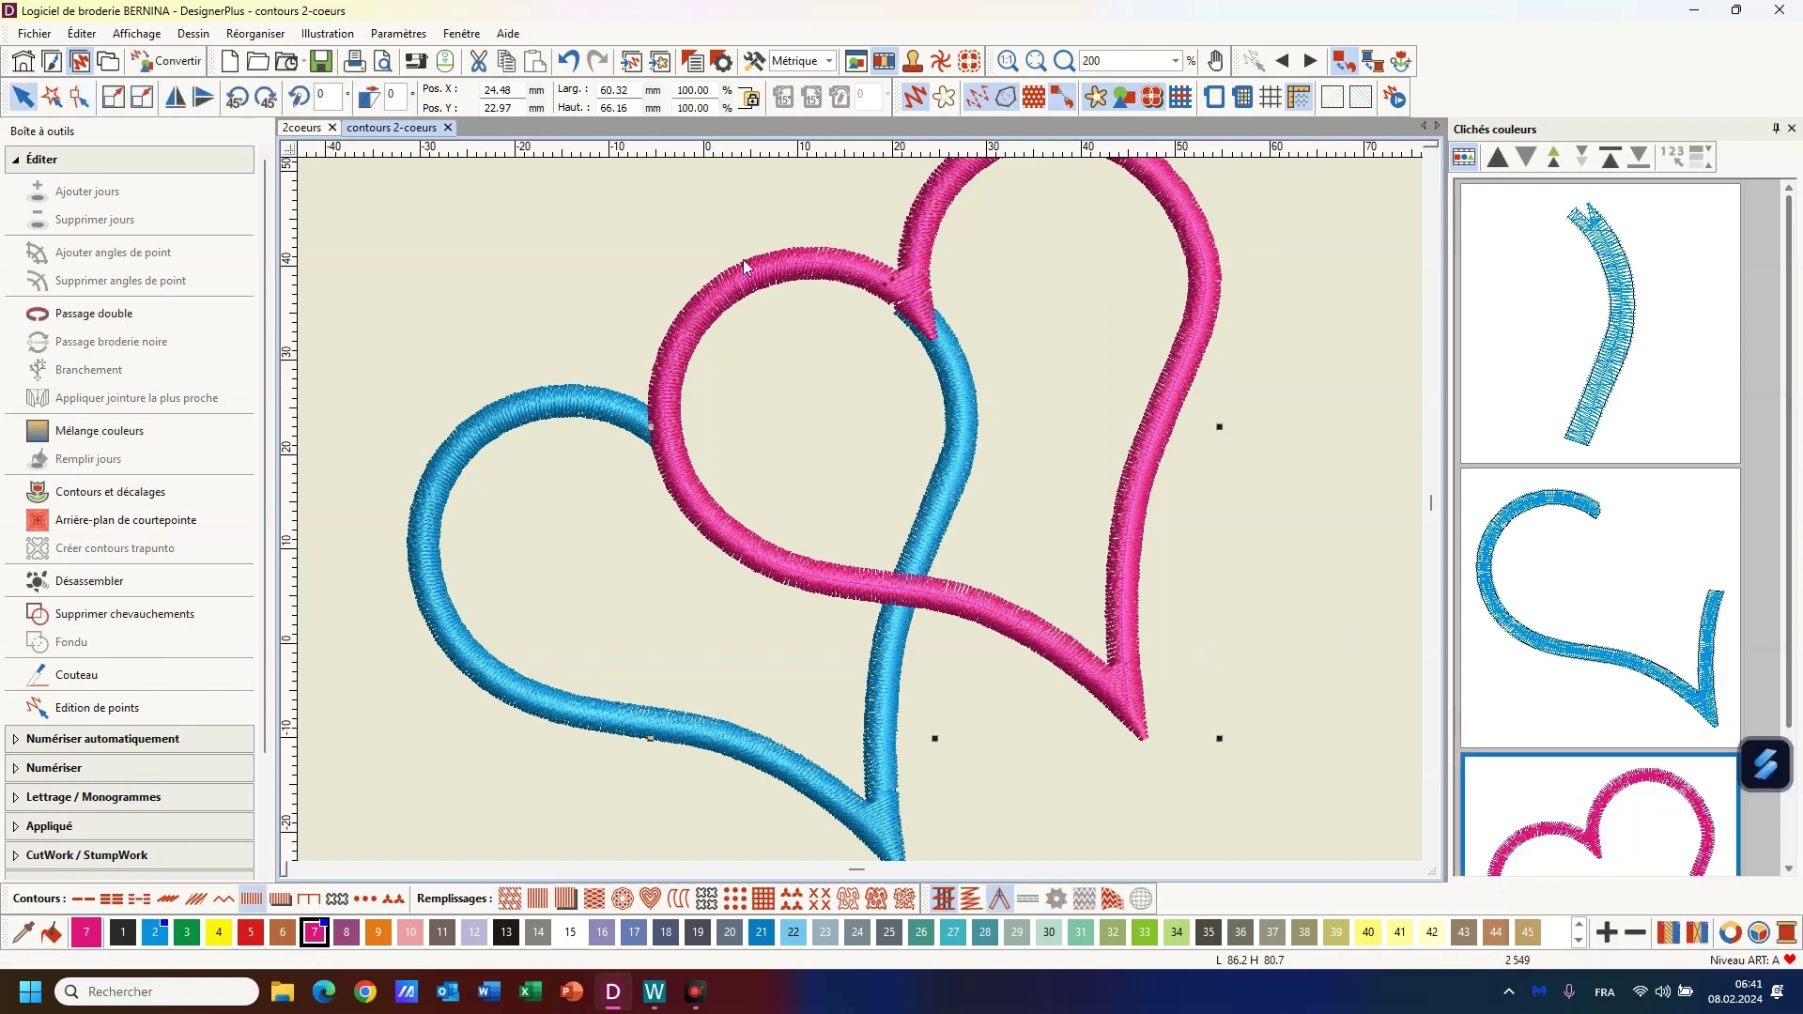
pyautogui.click(81, 98)
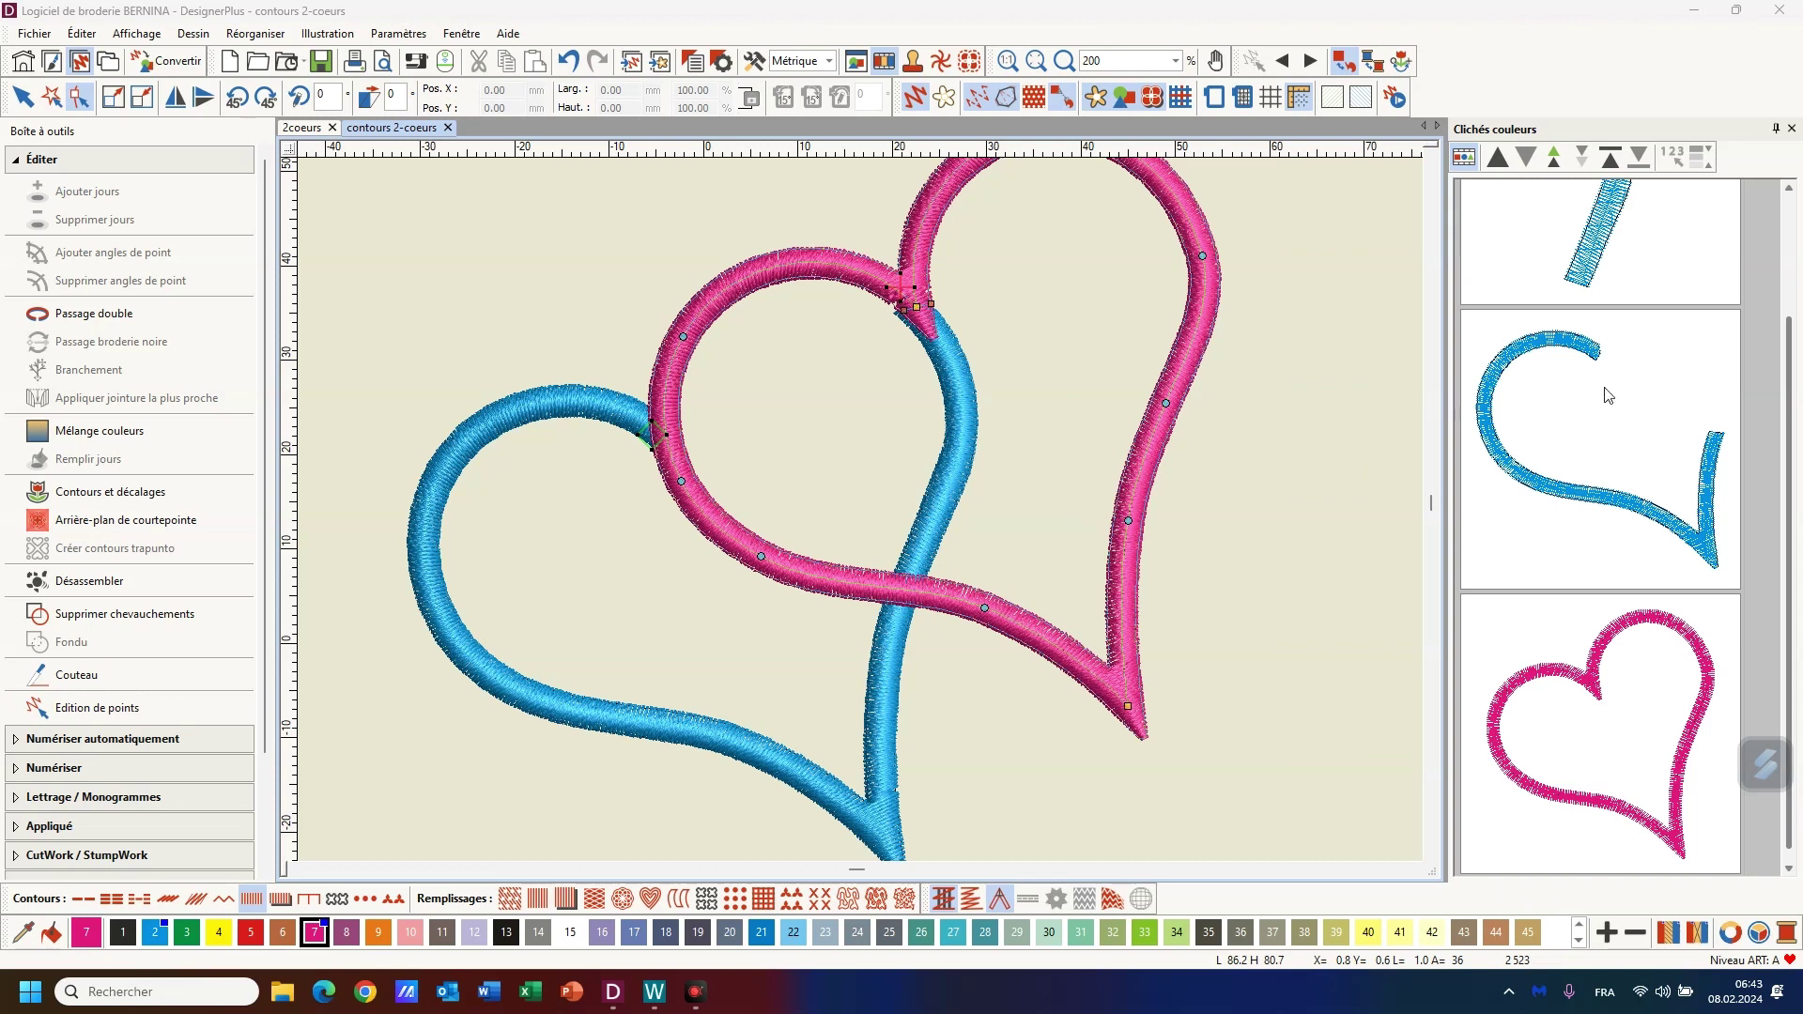
# Reshape the short color 2 segment's upper end by moving its outer corner node further under the color 7 heart and deleting the extra node on the inner notch
pyautogui.click(1554, 239)
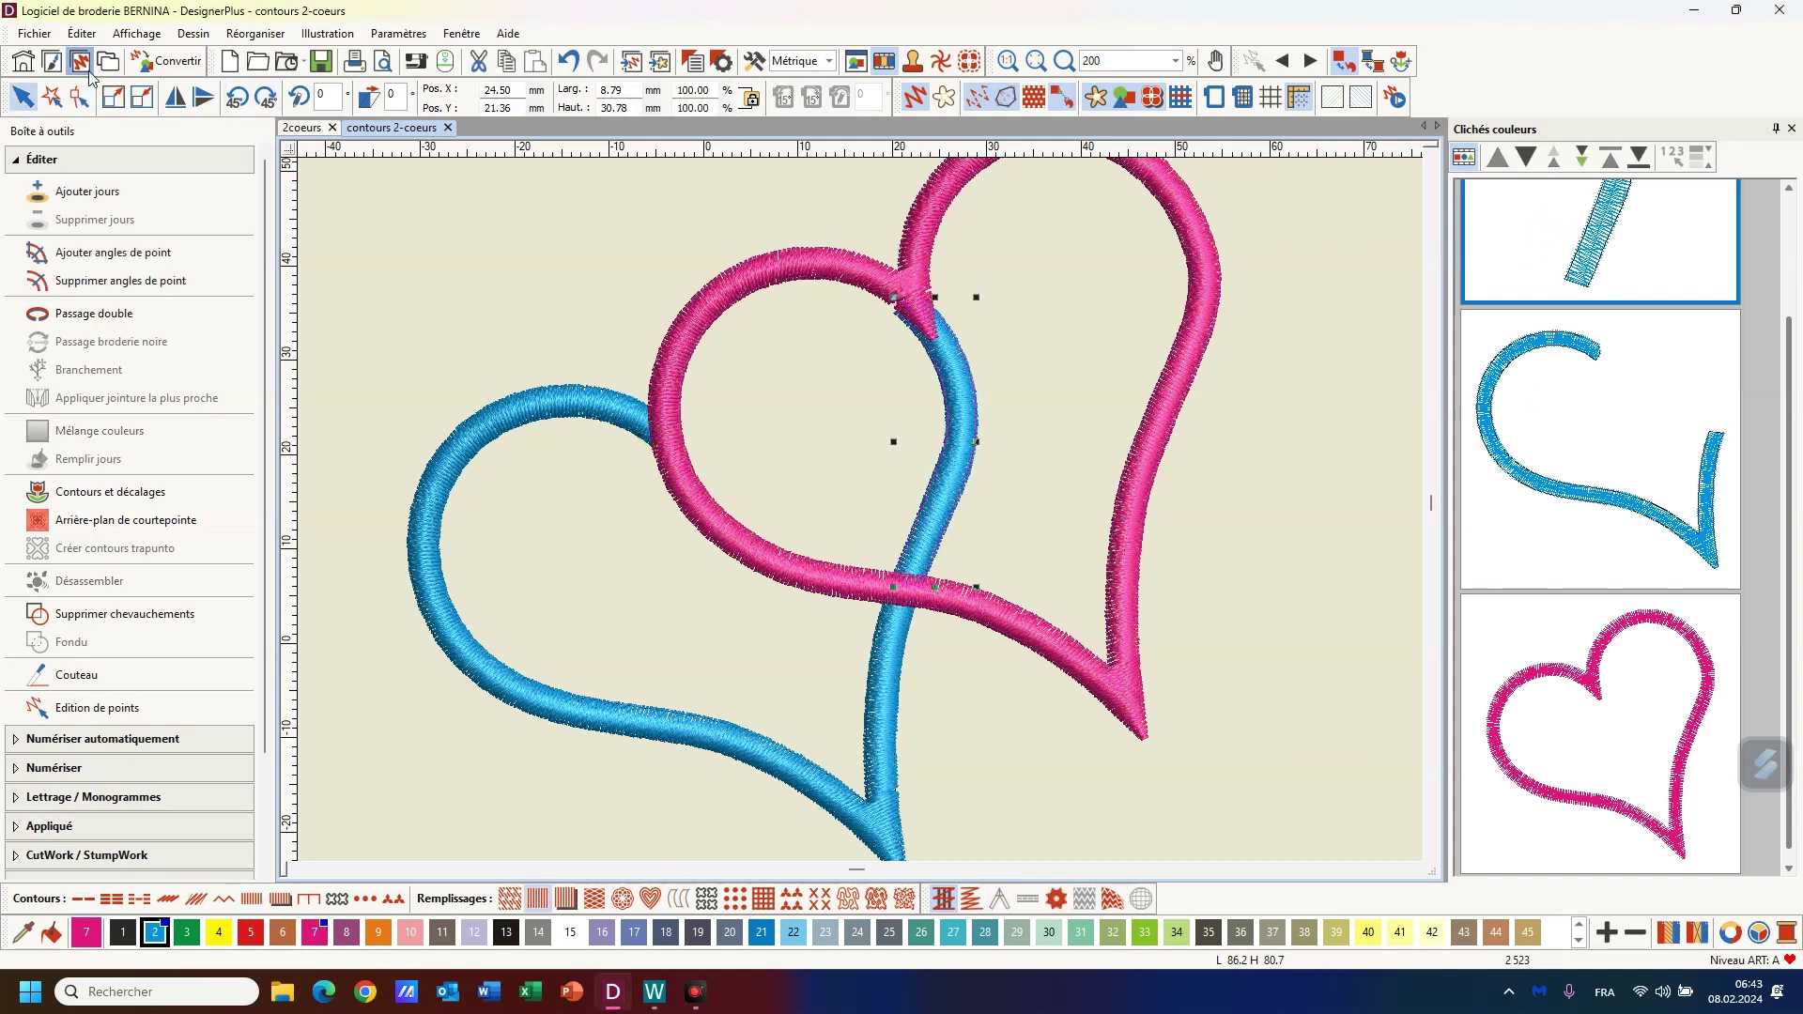
pyautogui.click(80, 97)
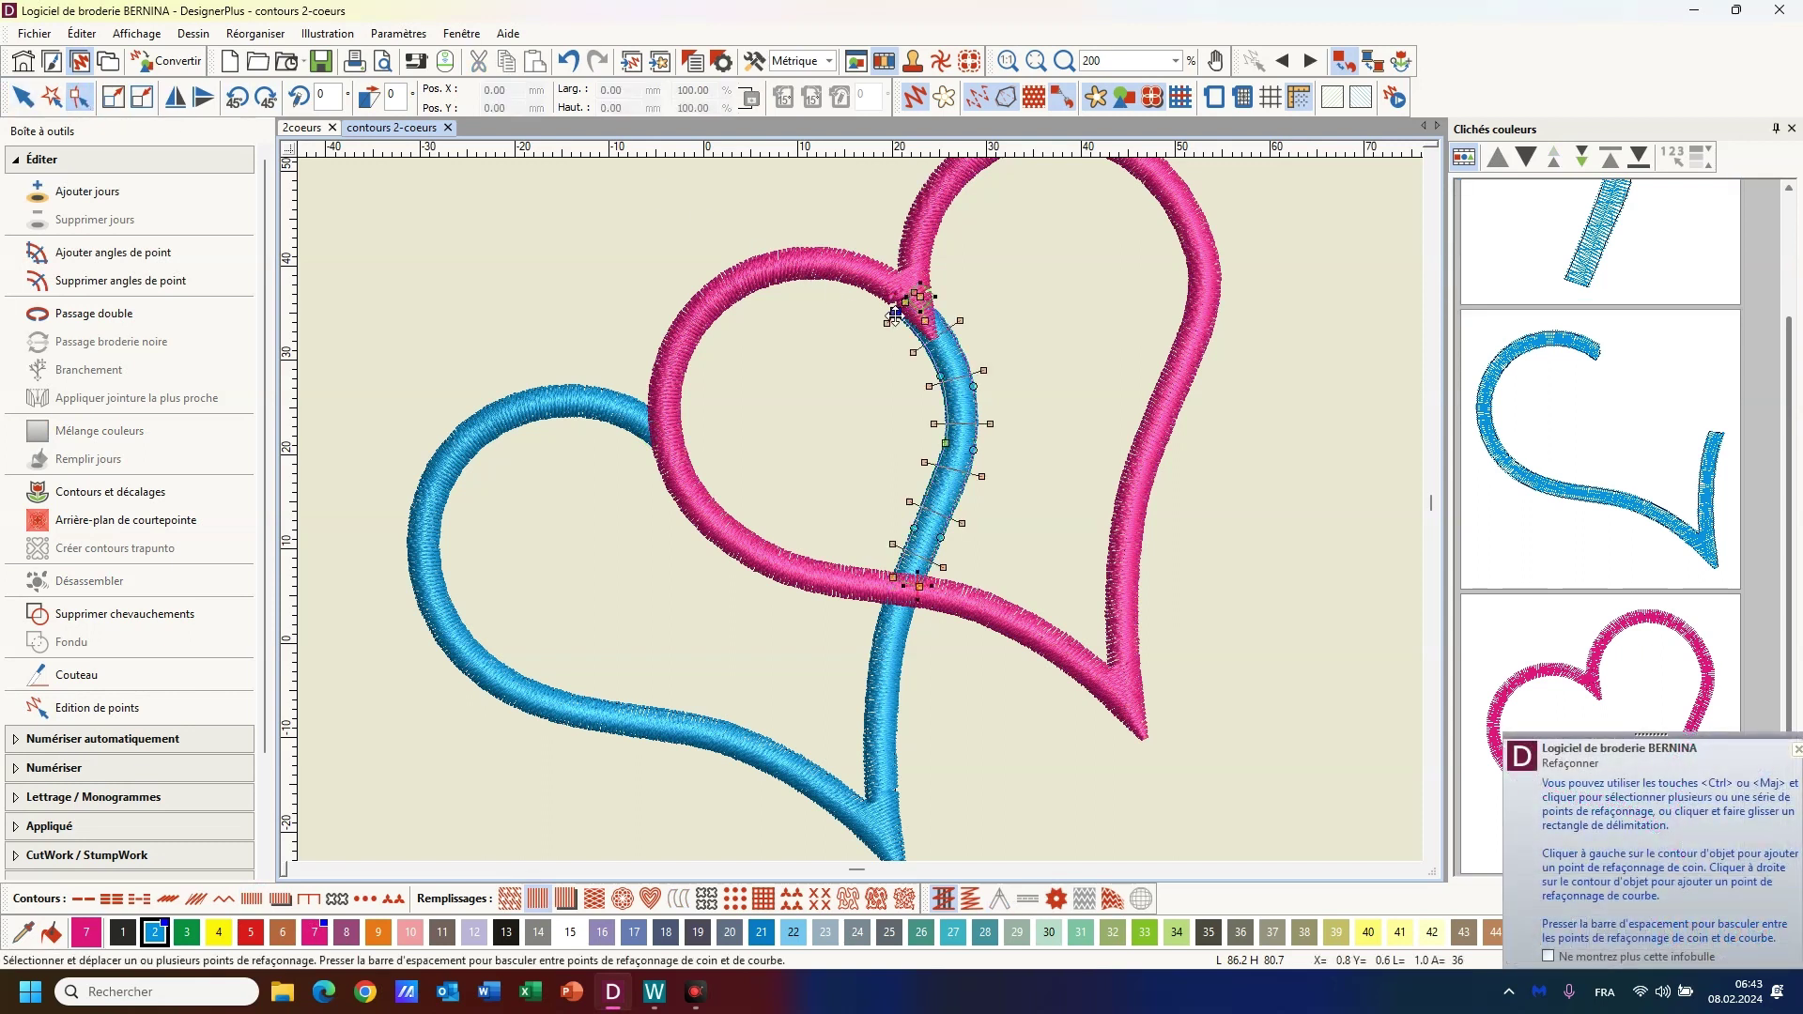
pyautogui.moveTo(897, 315); pyautogui.dragTo(888, 298)
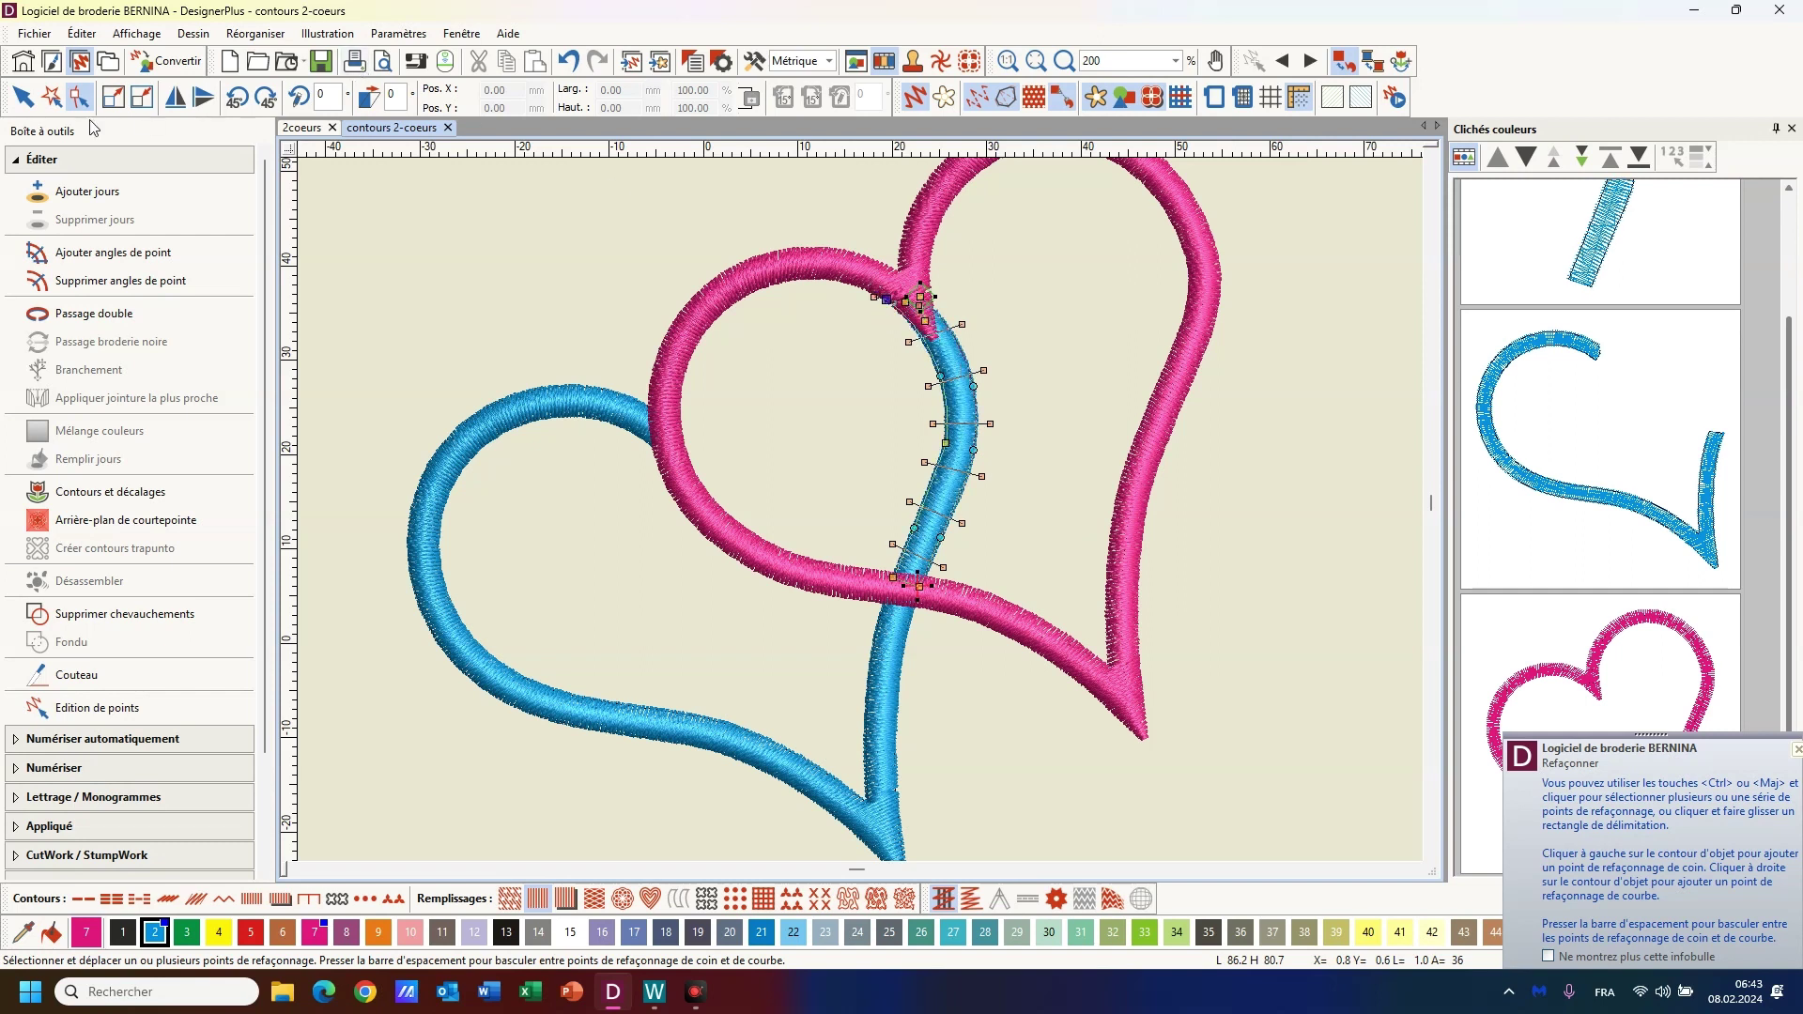
pyautogui.click(32, 107)
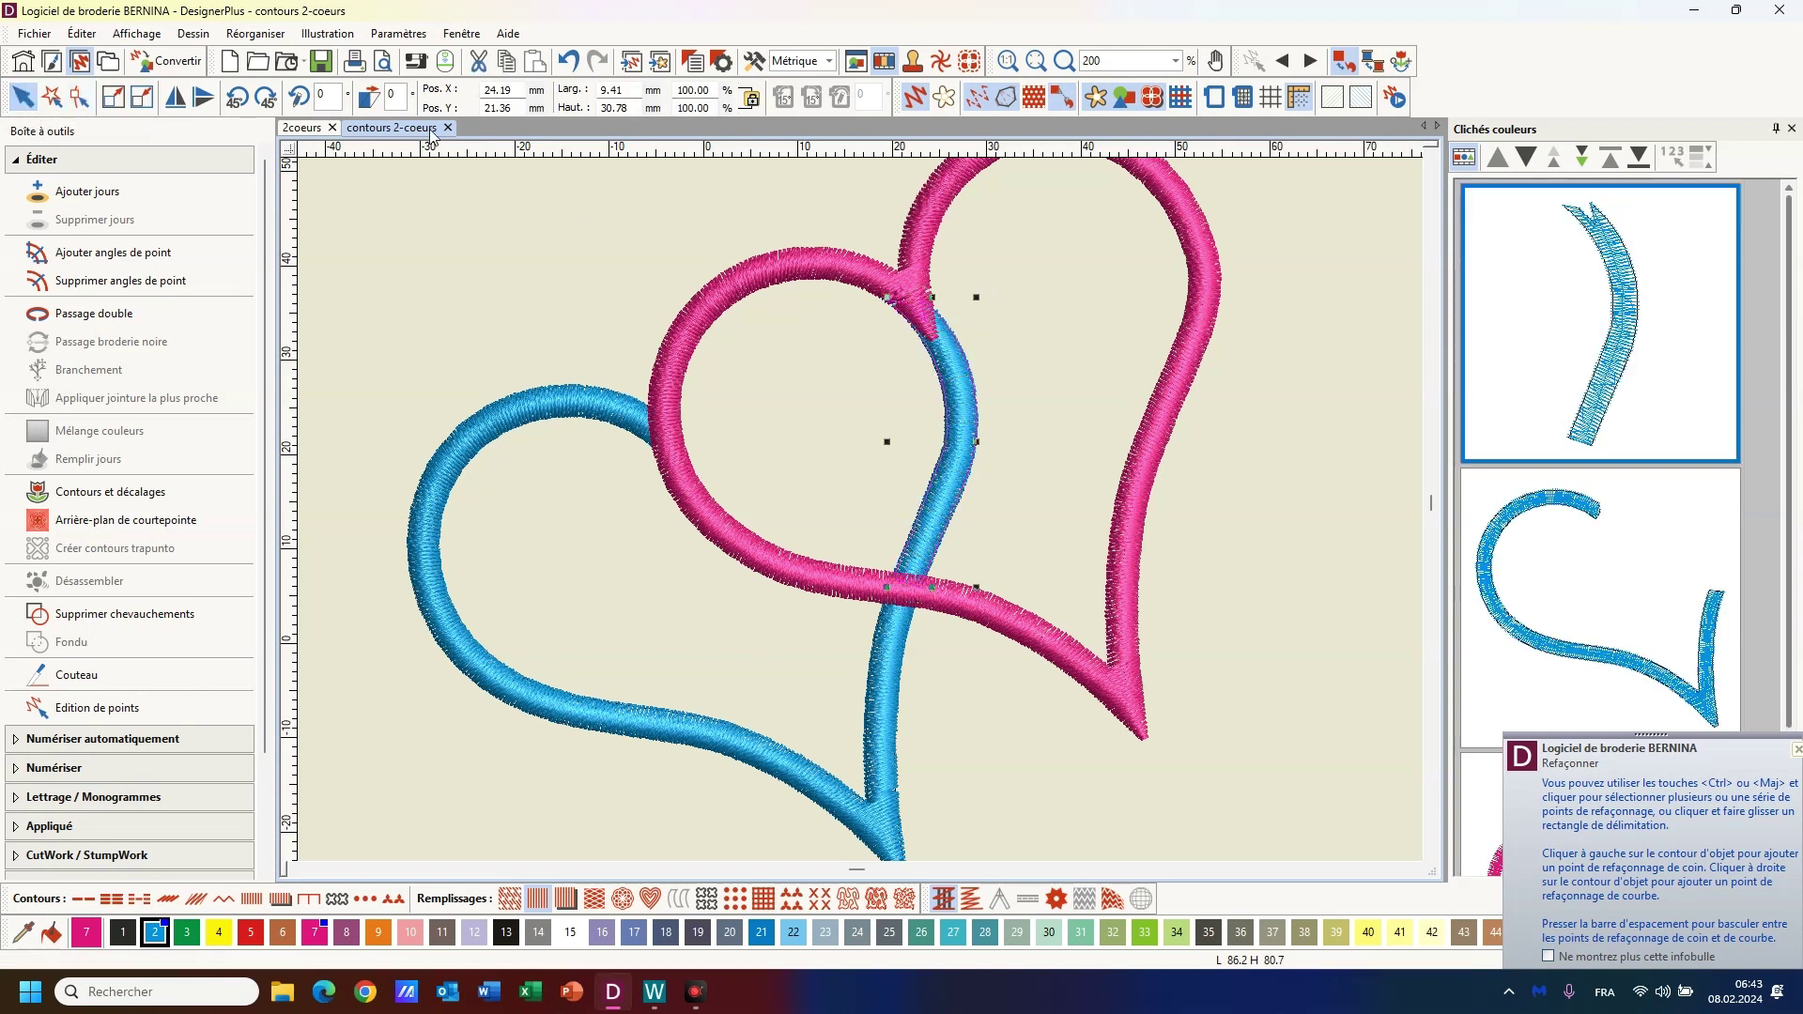
pyautogui.click(80, 98)
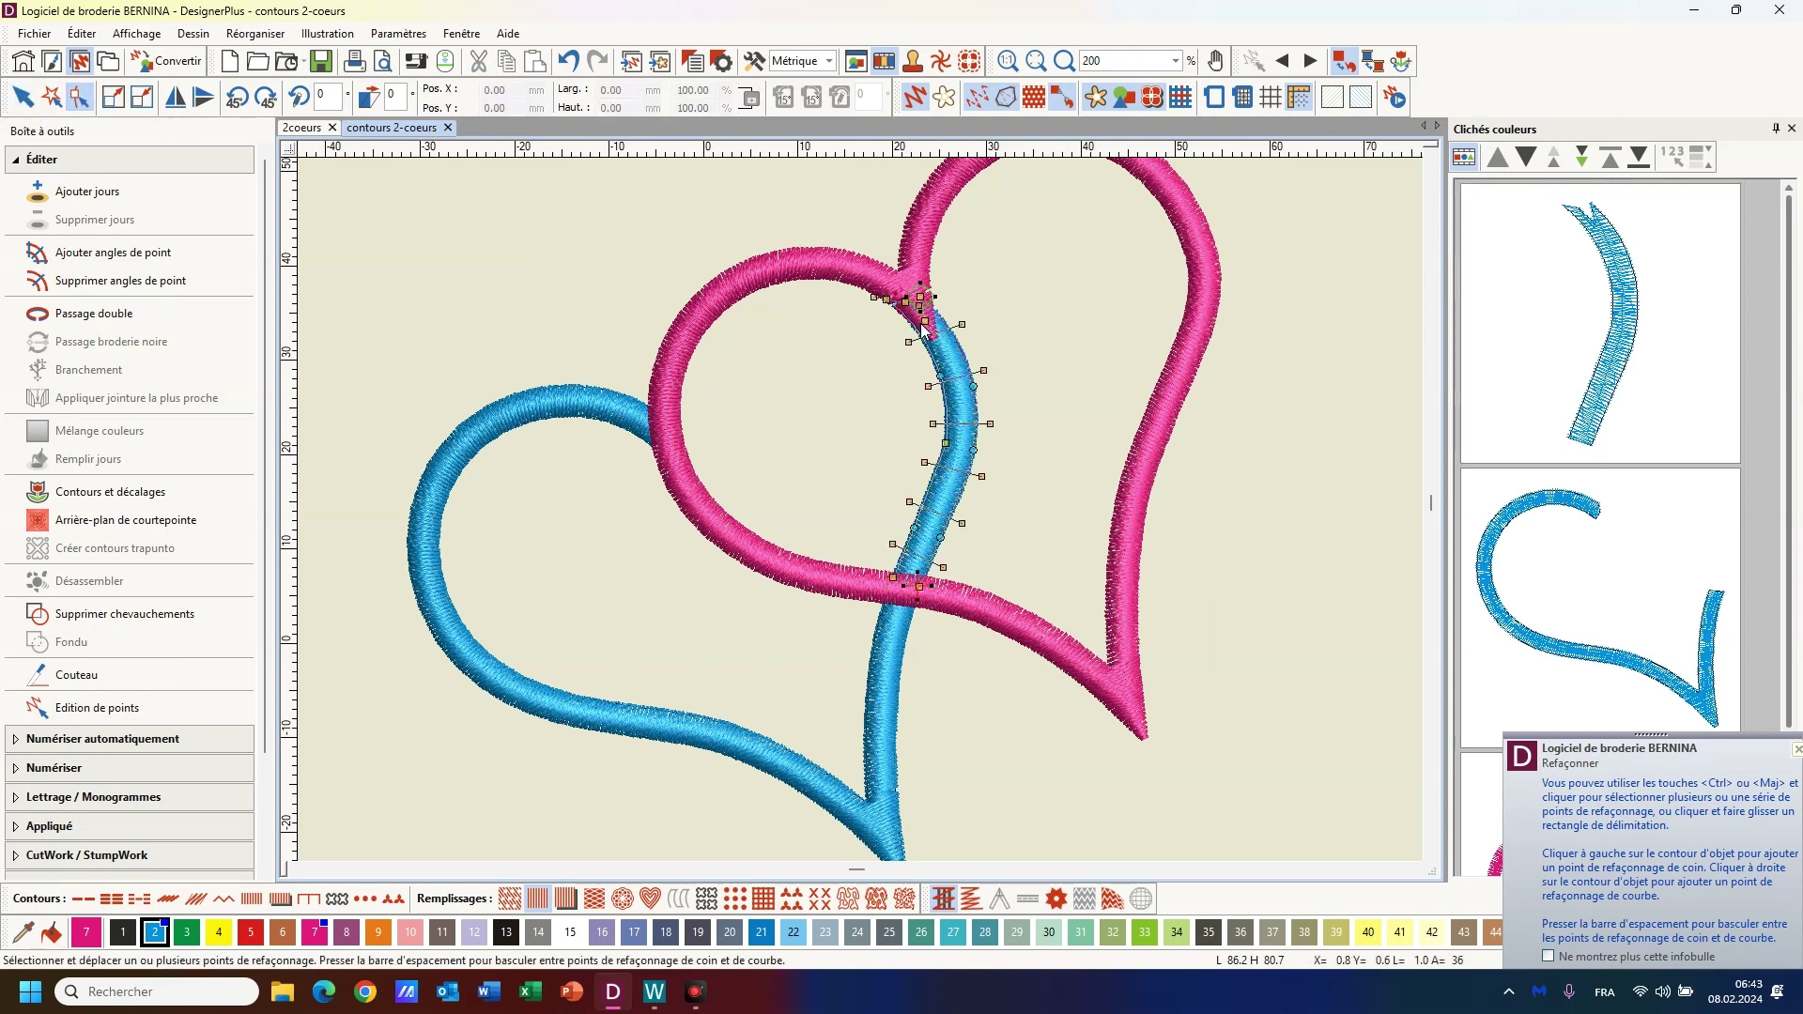
pyautogui.click(924, 320)
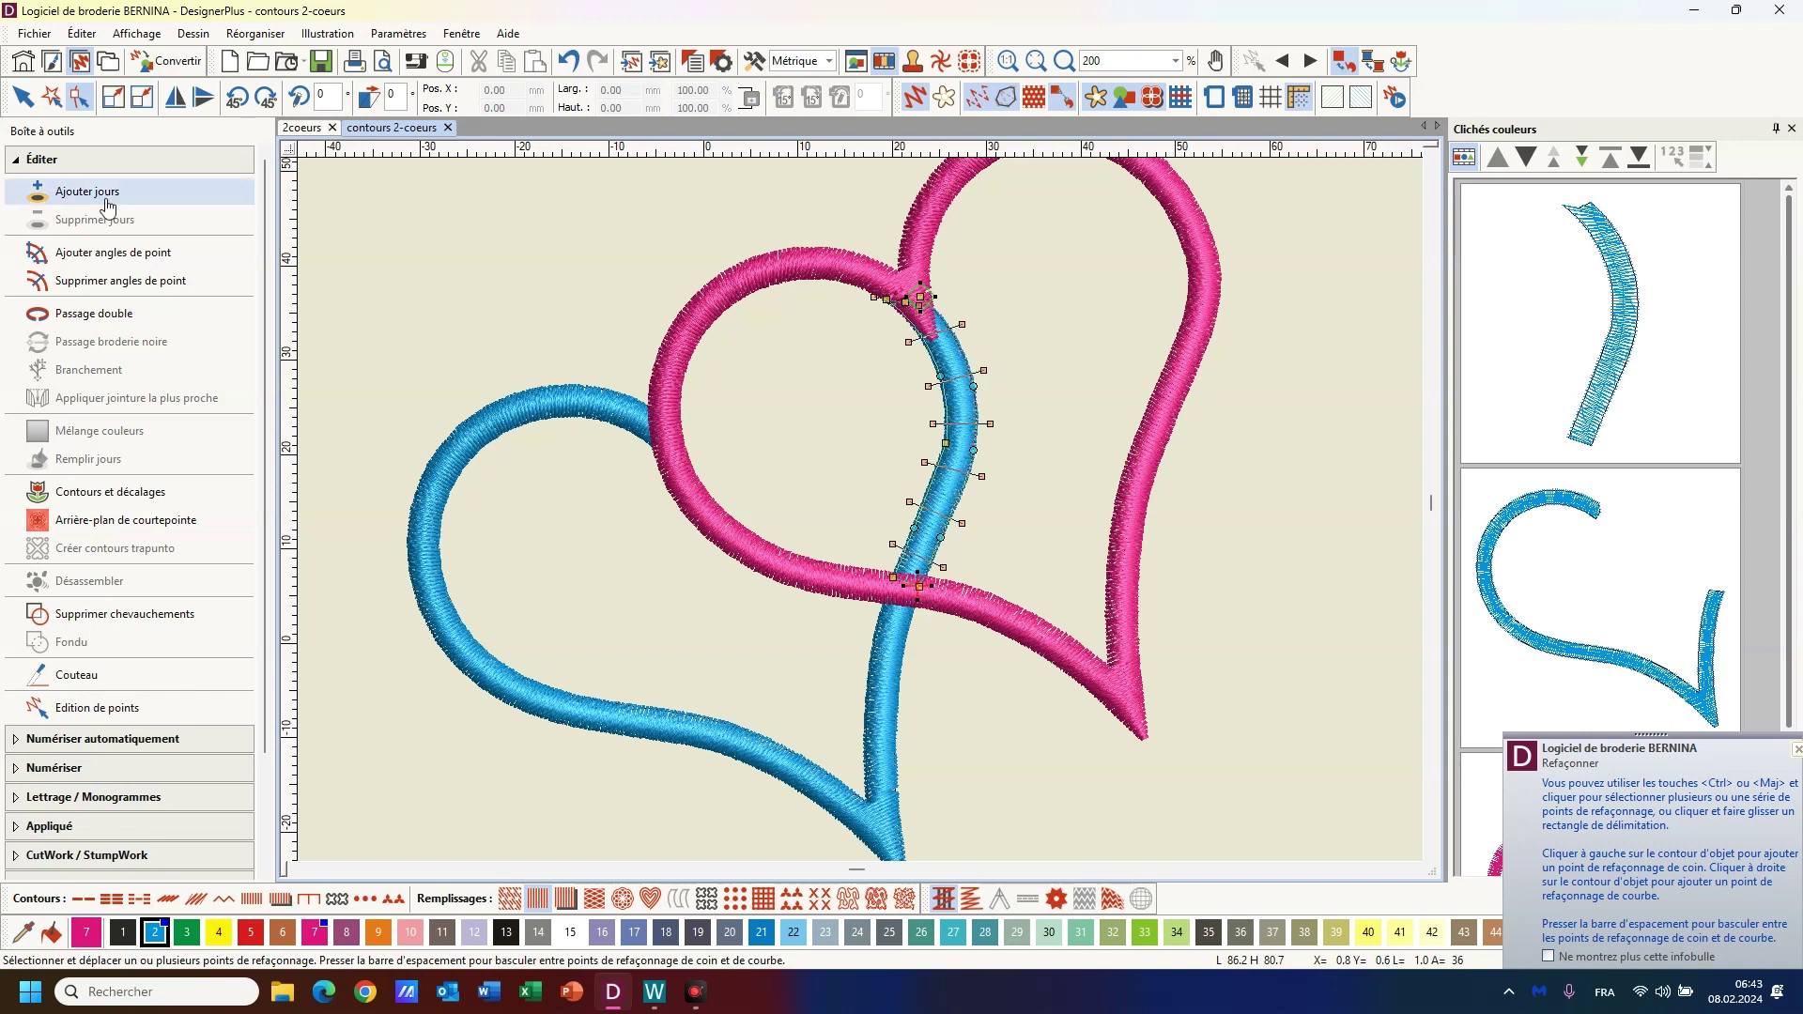
pyautogui.click(22, 96)
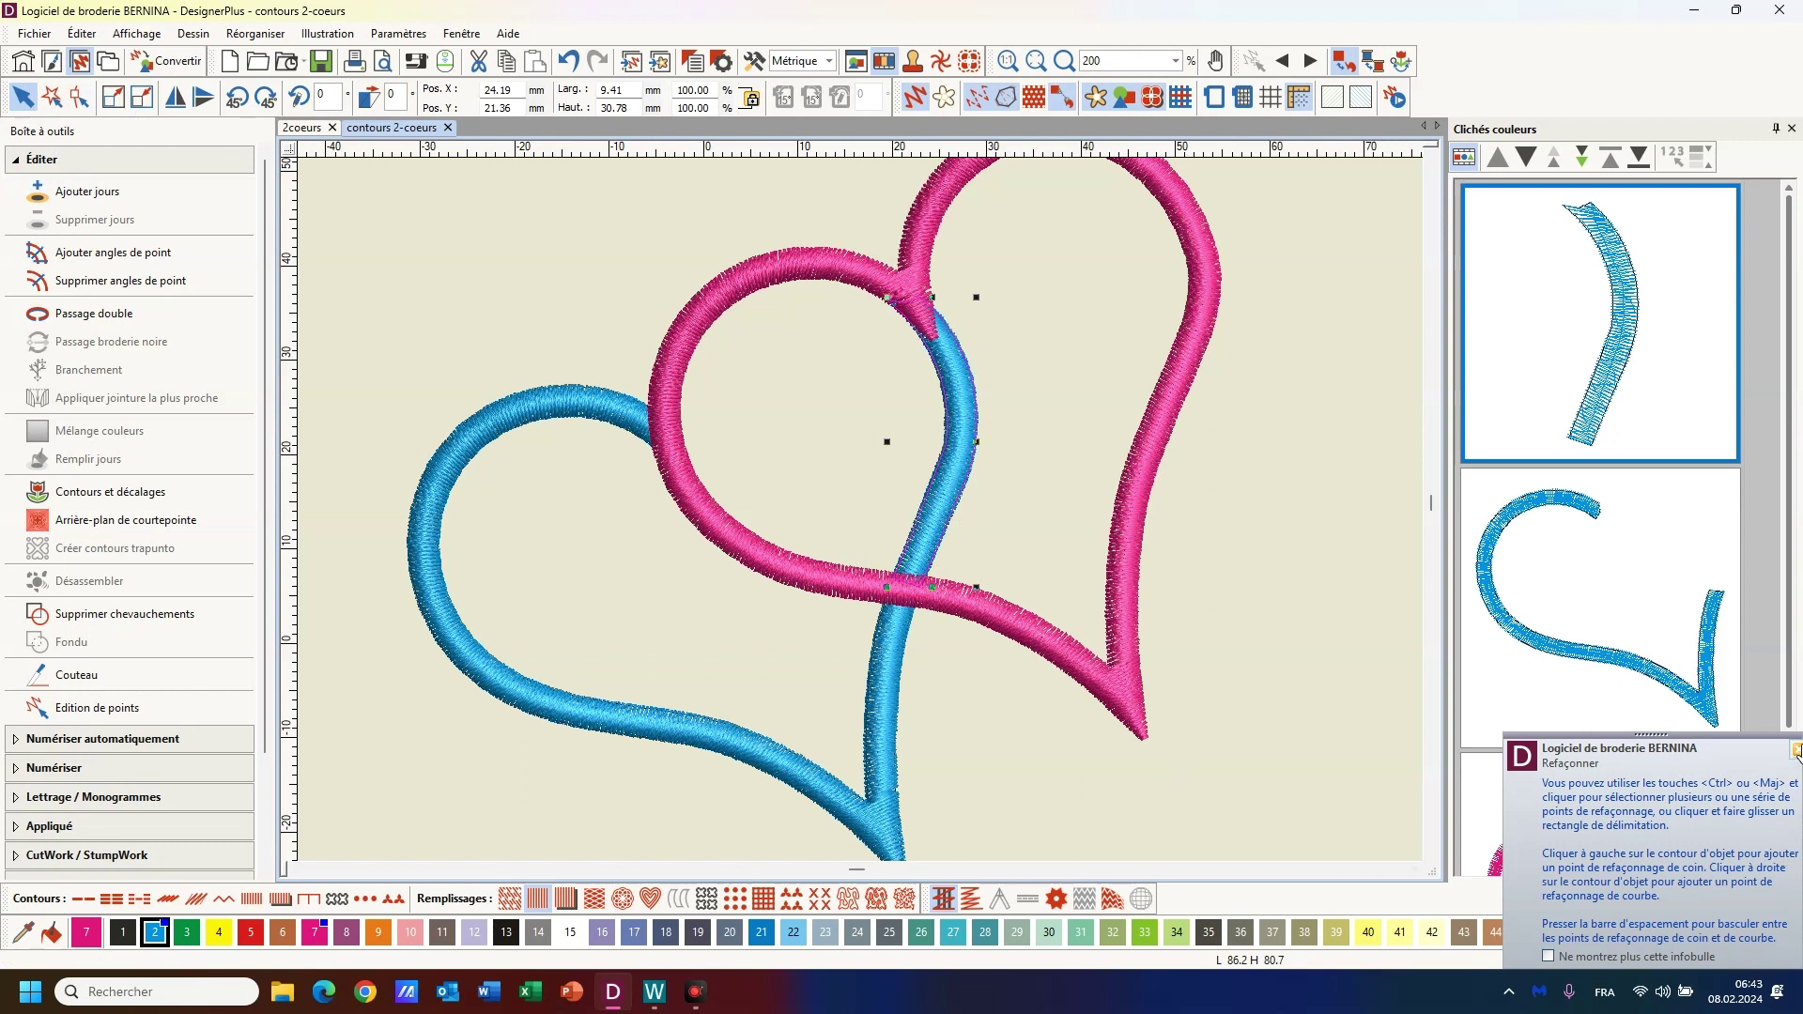
pyautogui.click(1797, 750)
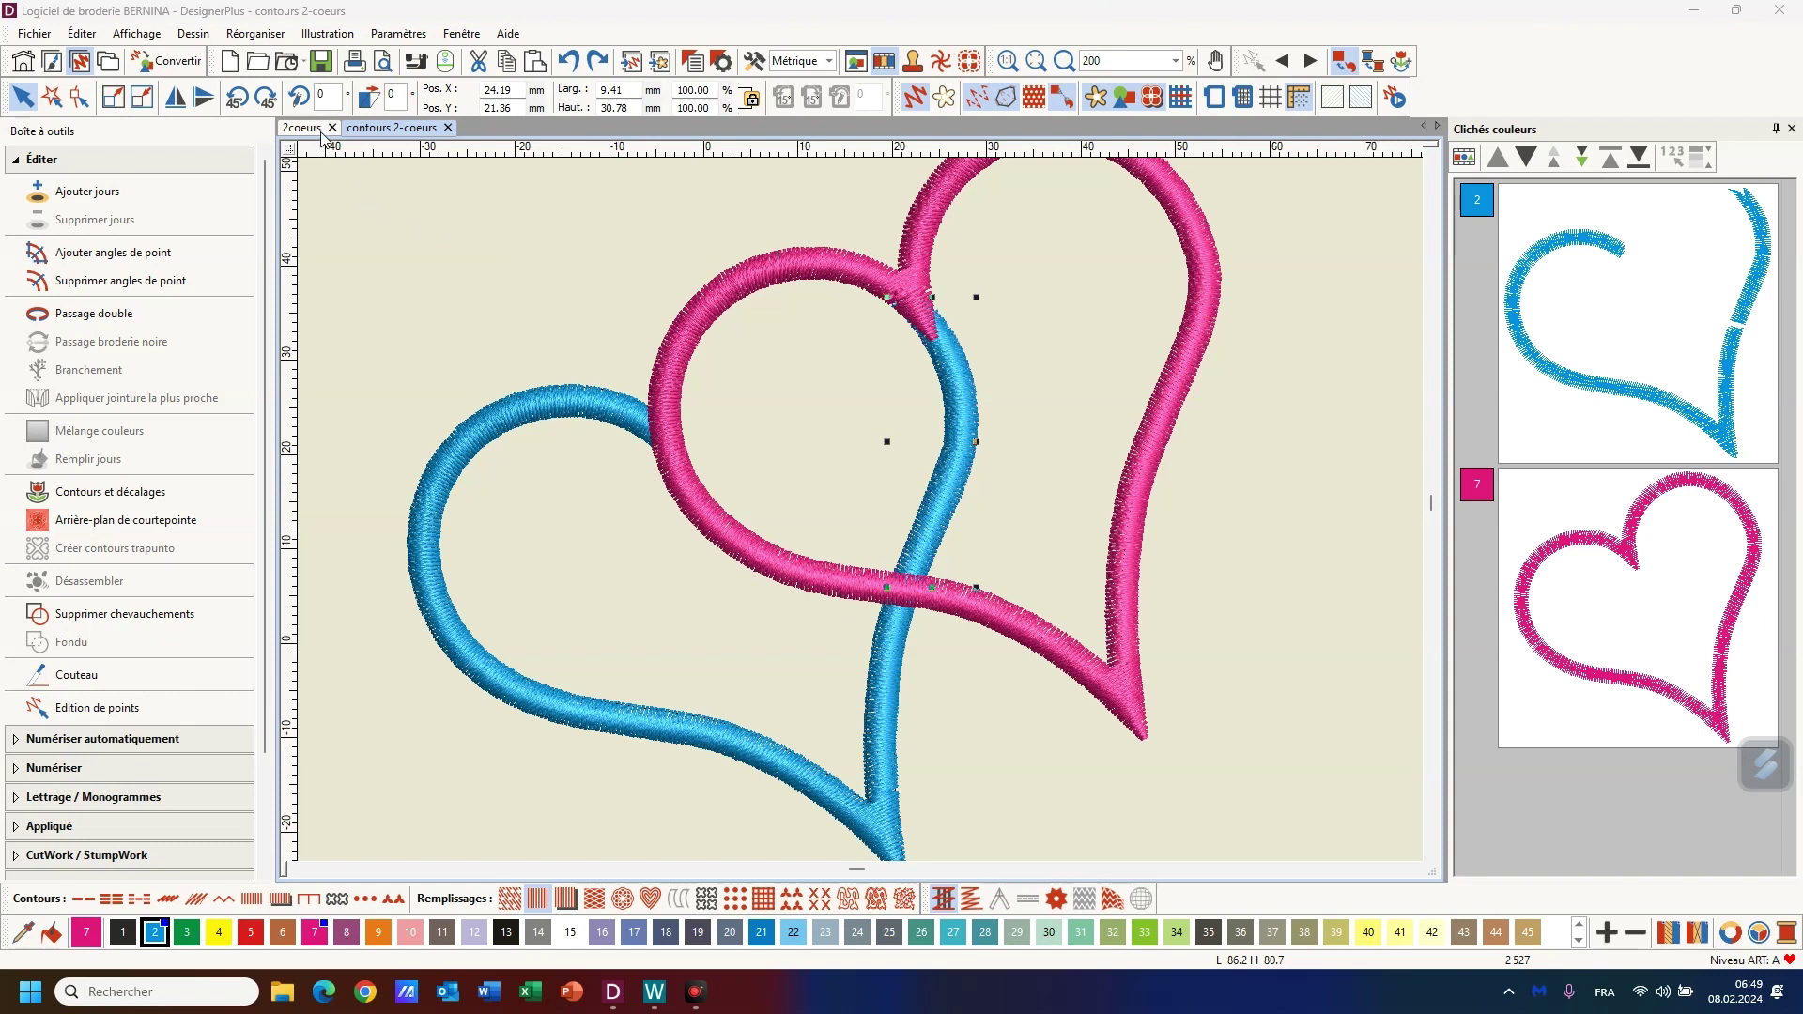
# Set the first underlay (Assise 1) of both hearts to Centrer marche in their object effects
pyautogui.click(1673, 333)
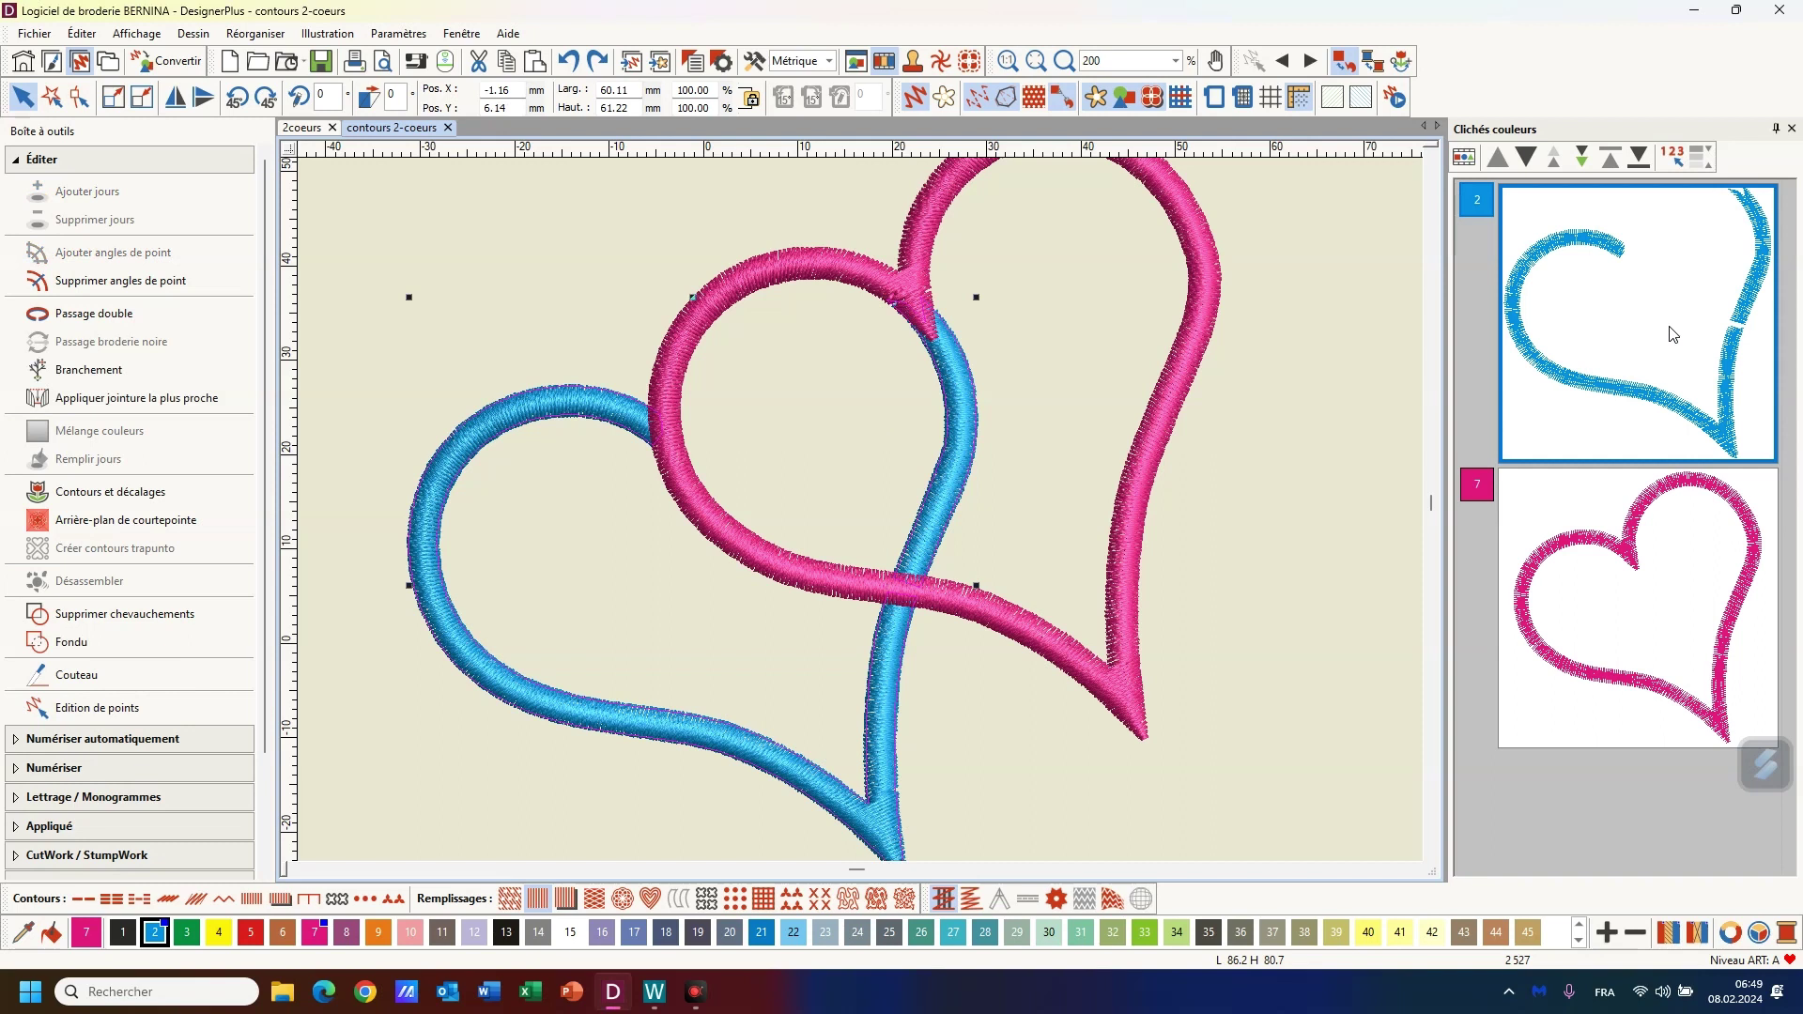
pyautogui.hotkey('ctrl', 'a')
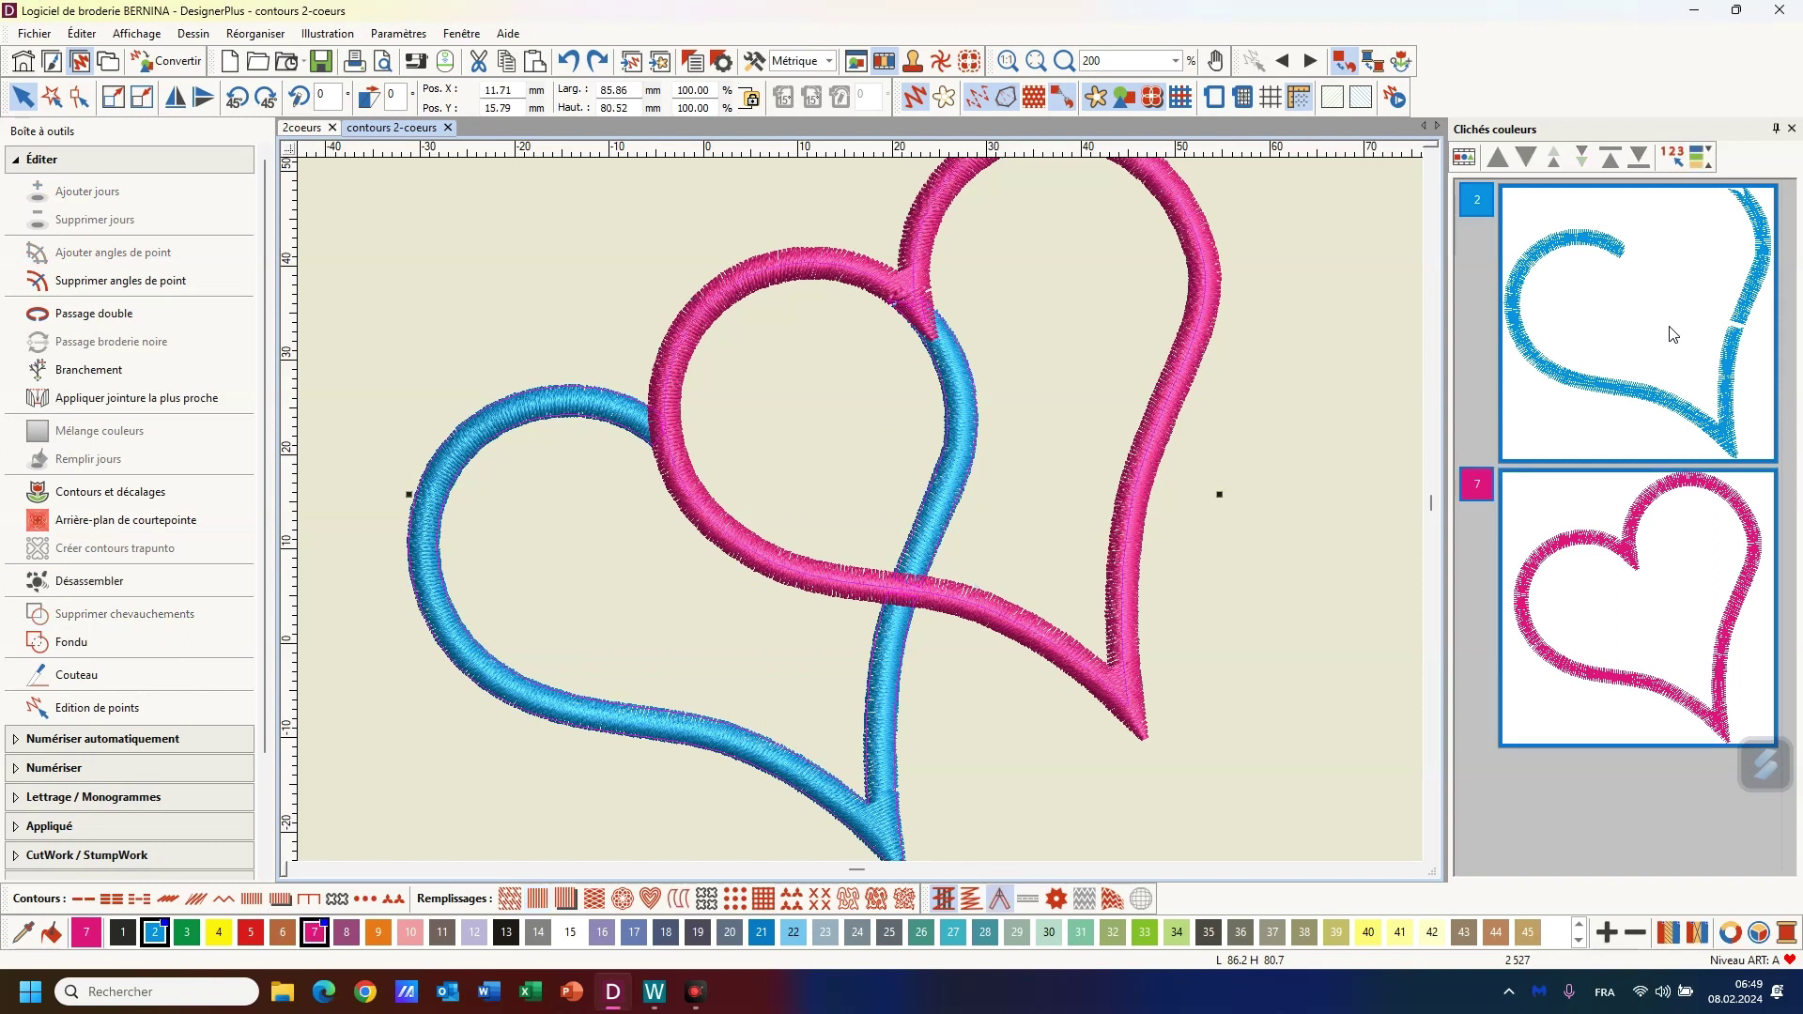
pyautogui.rightClick(1629, 448)
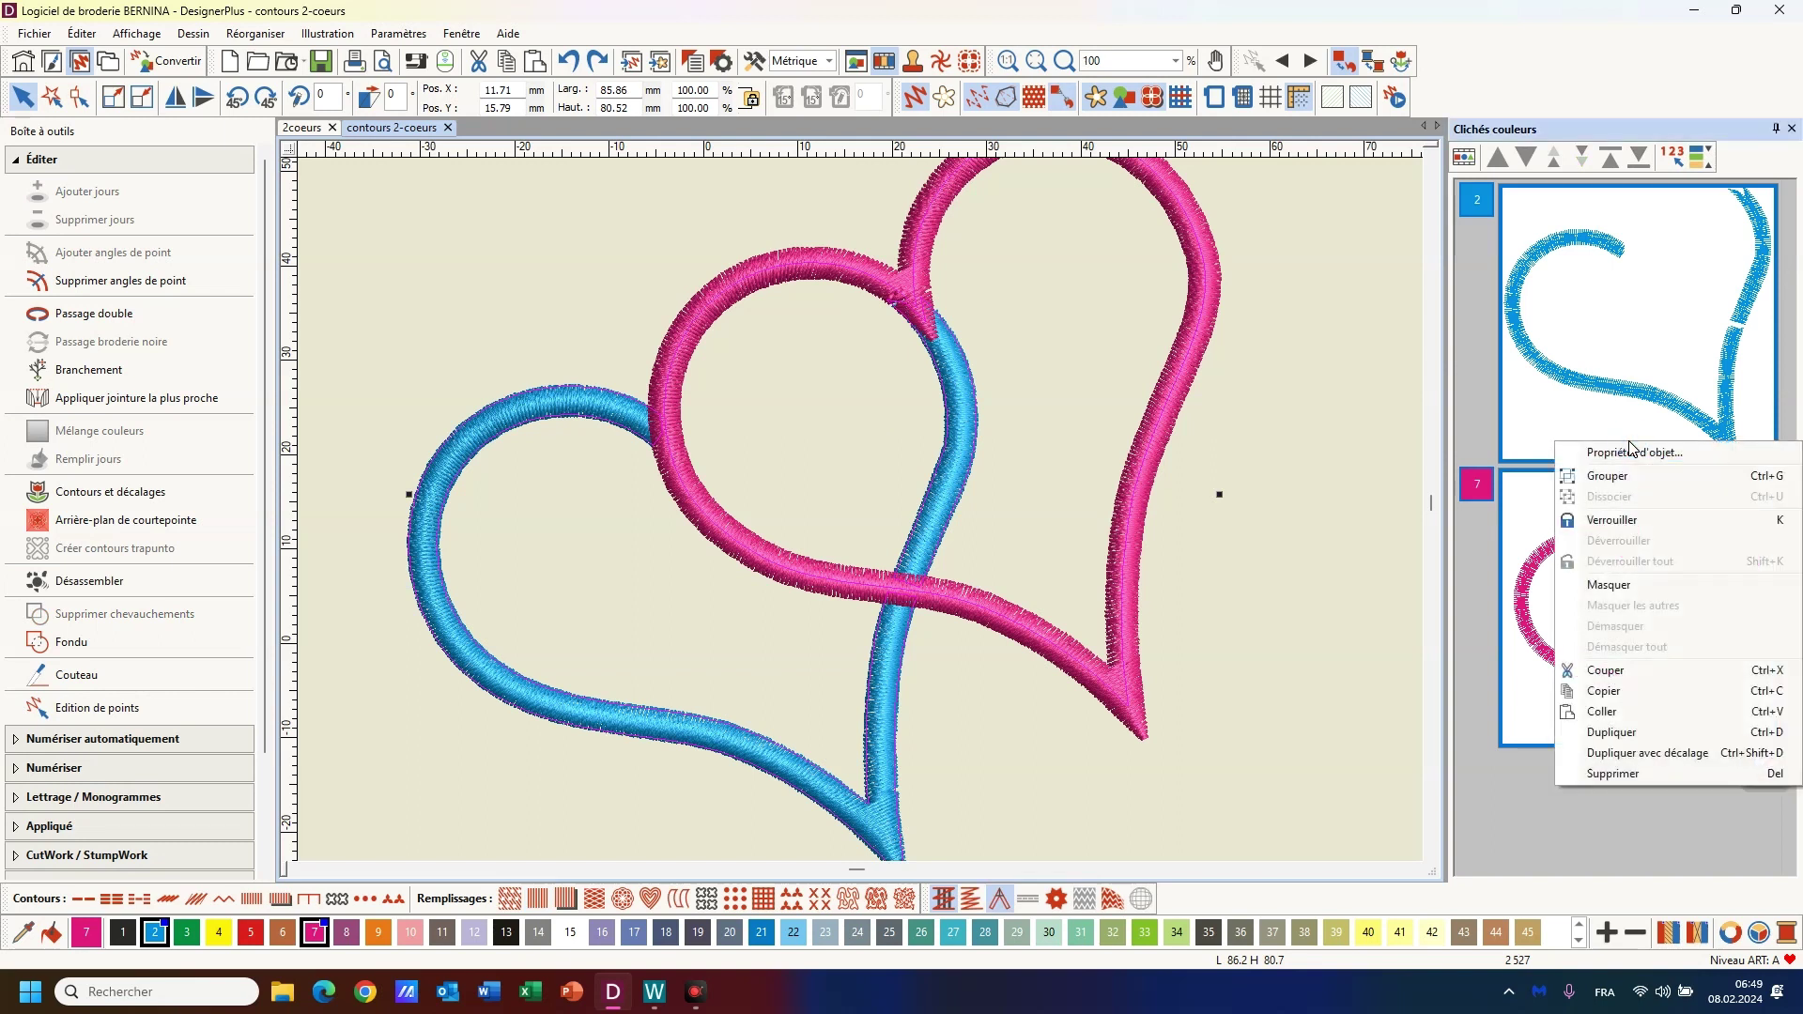
pyautogui.click(1657, 442)
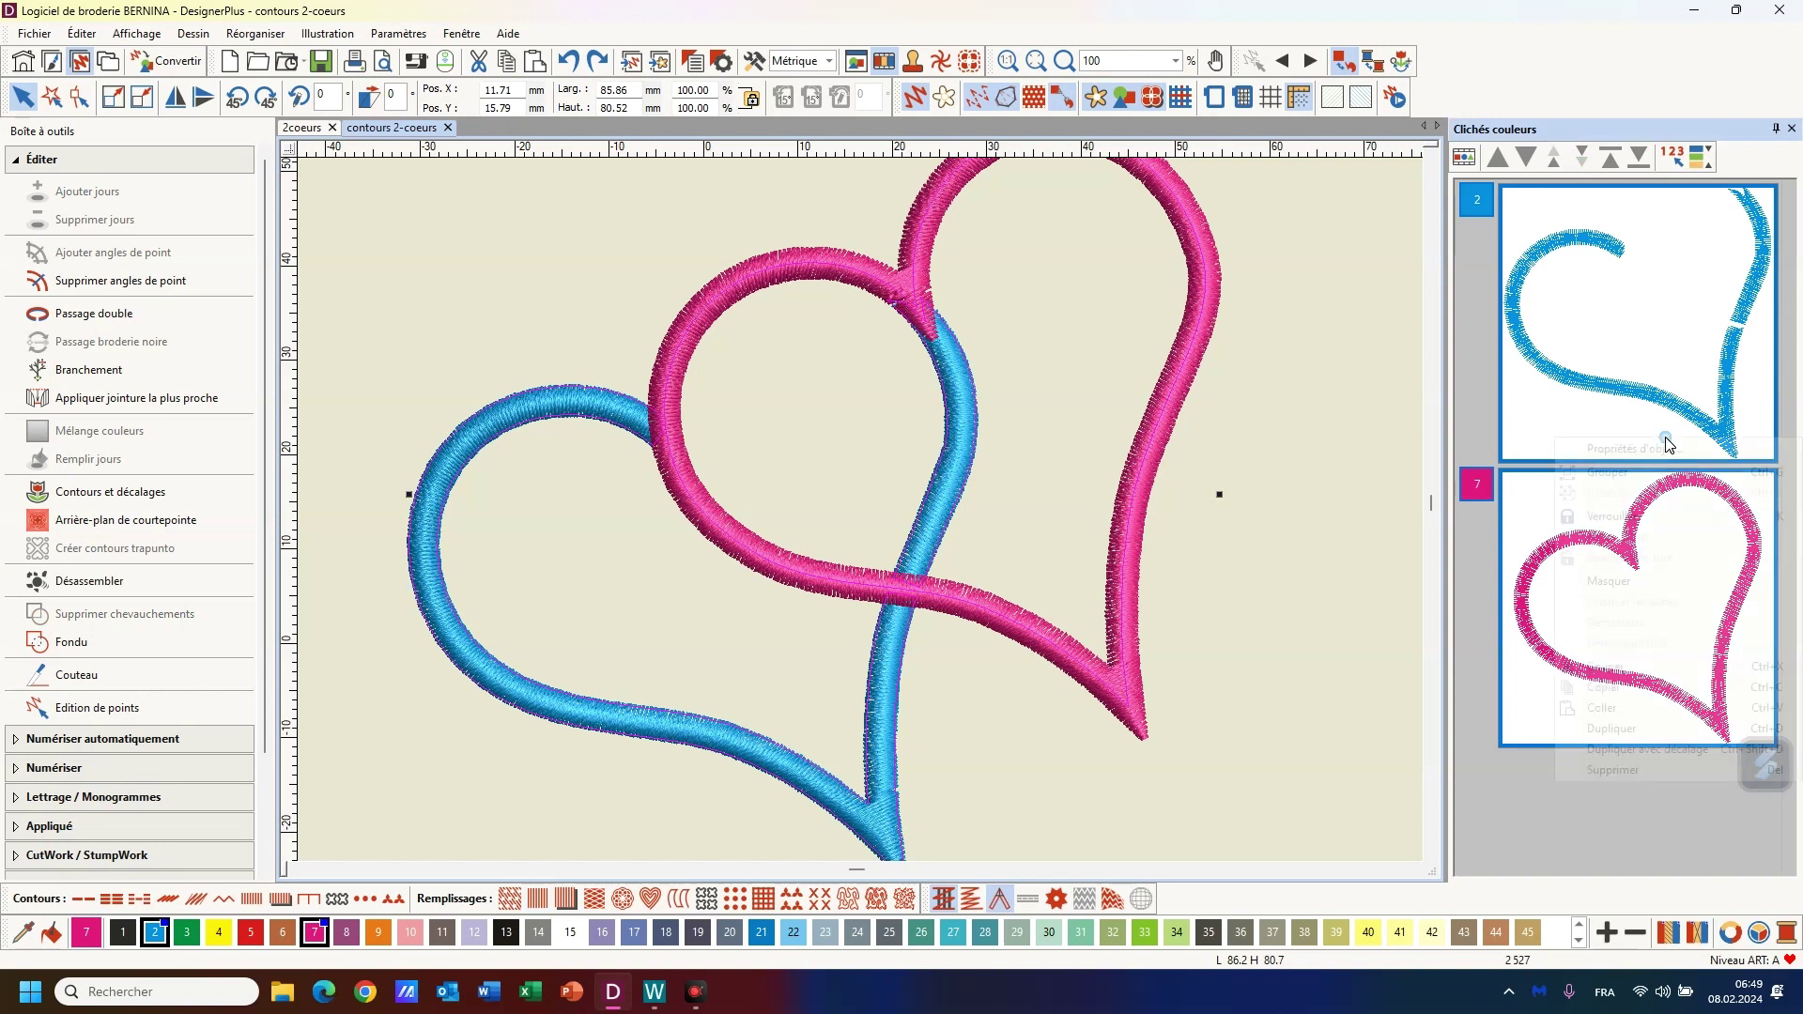
pyautogui.rightClick(1666, 441)
pyautogui.click(1661, 450)
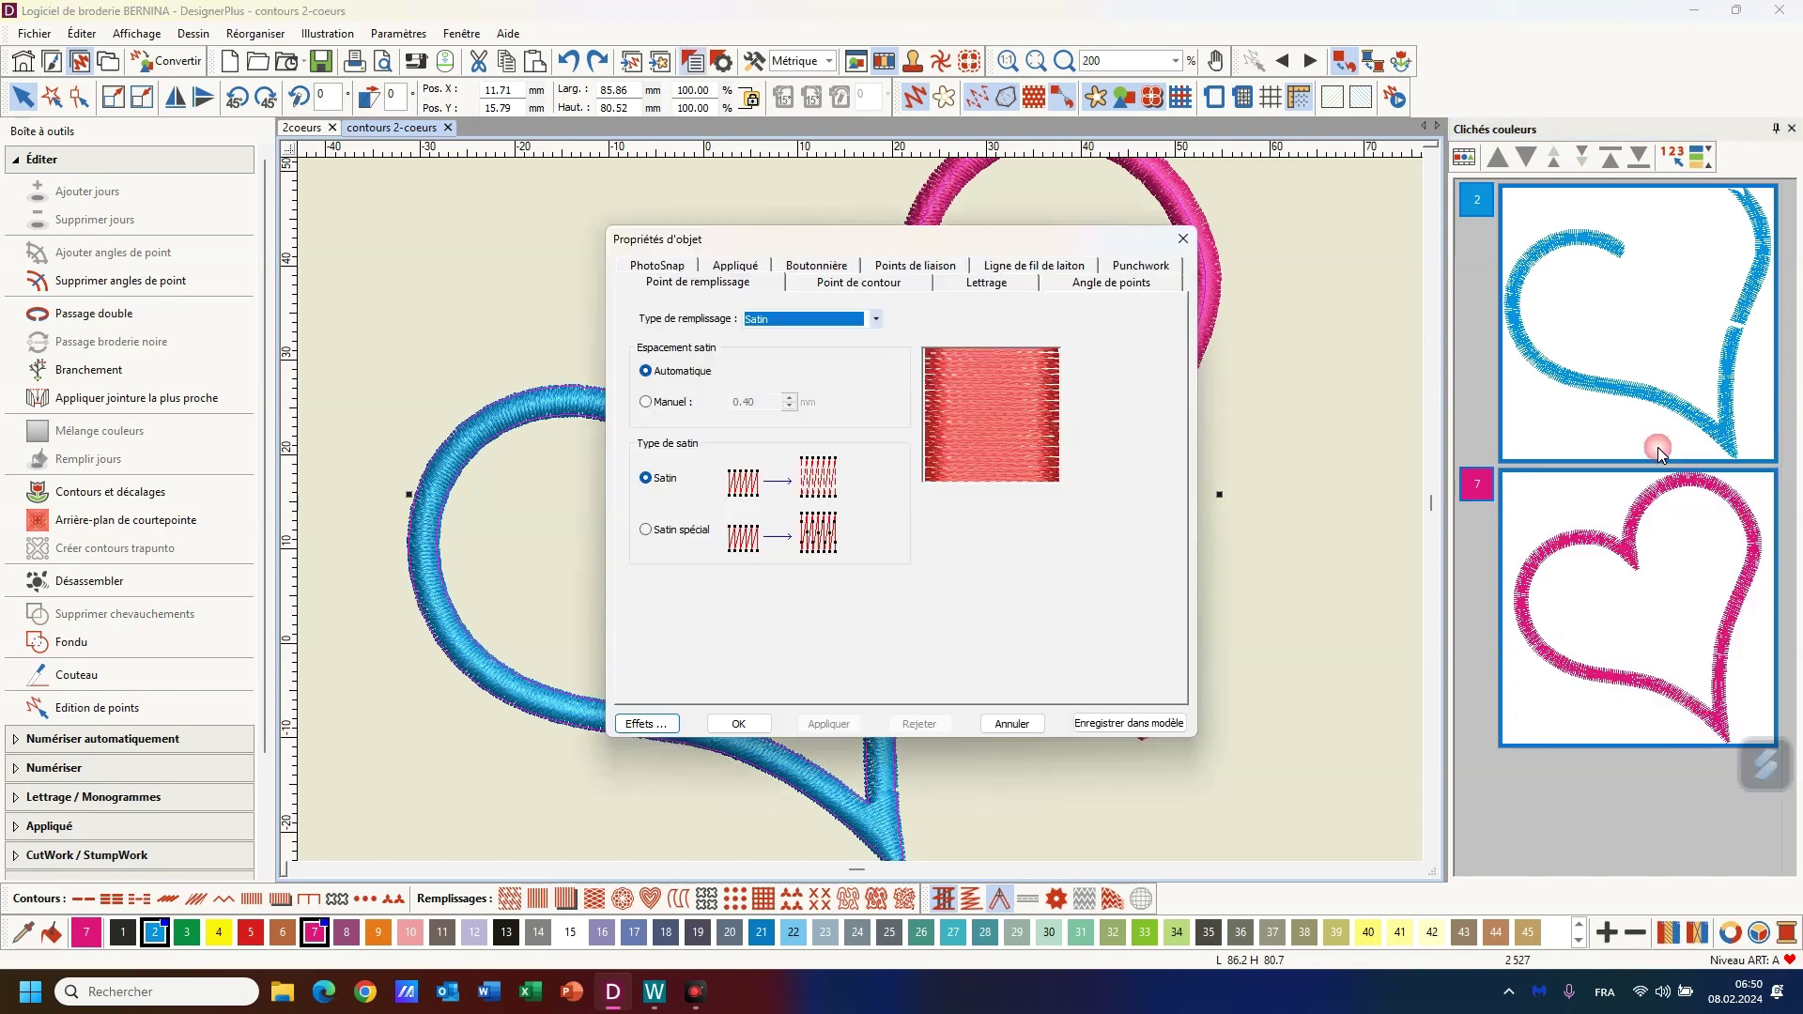
pyautogui.click(632, 723)
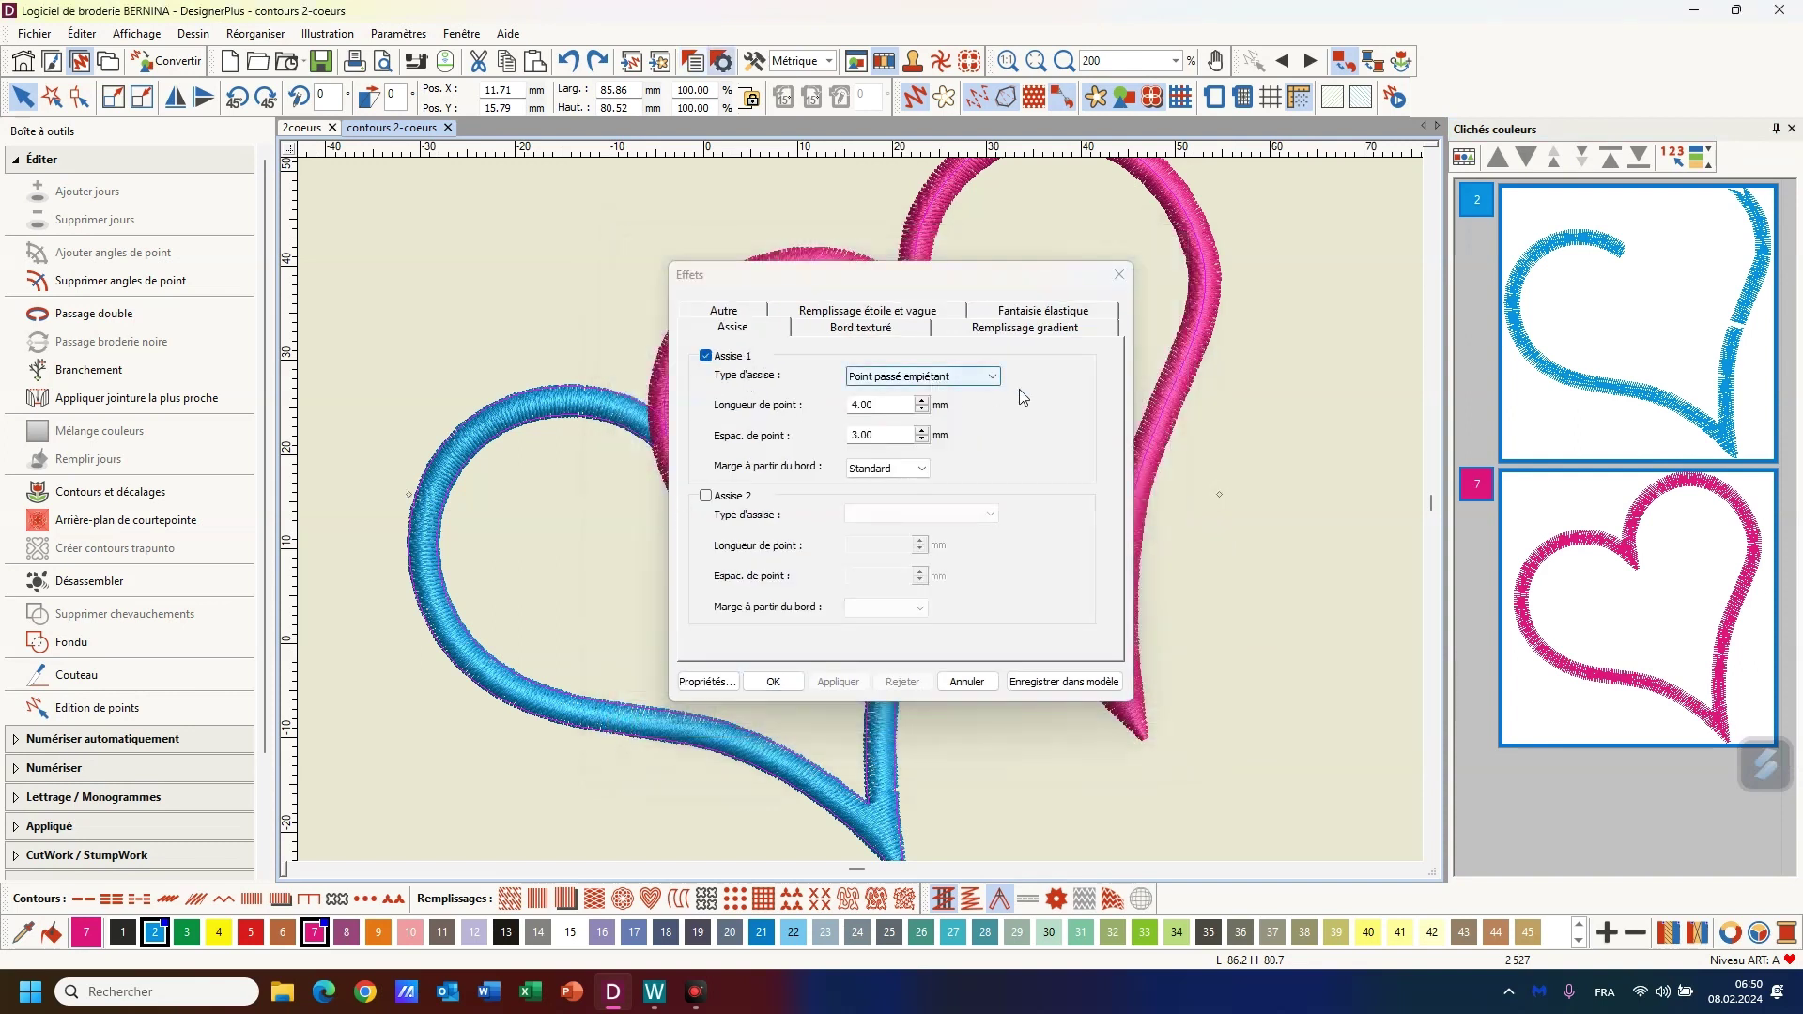
pyautogui.click(992, 376)
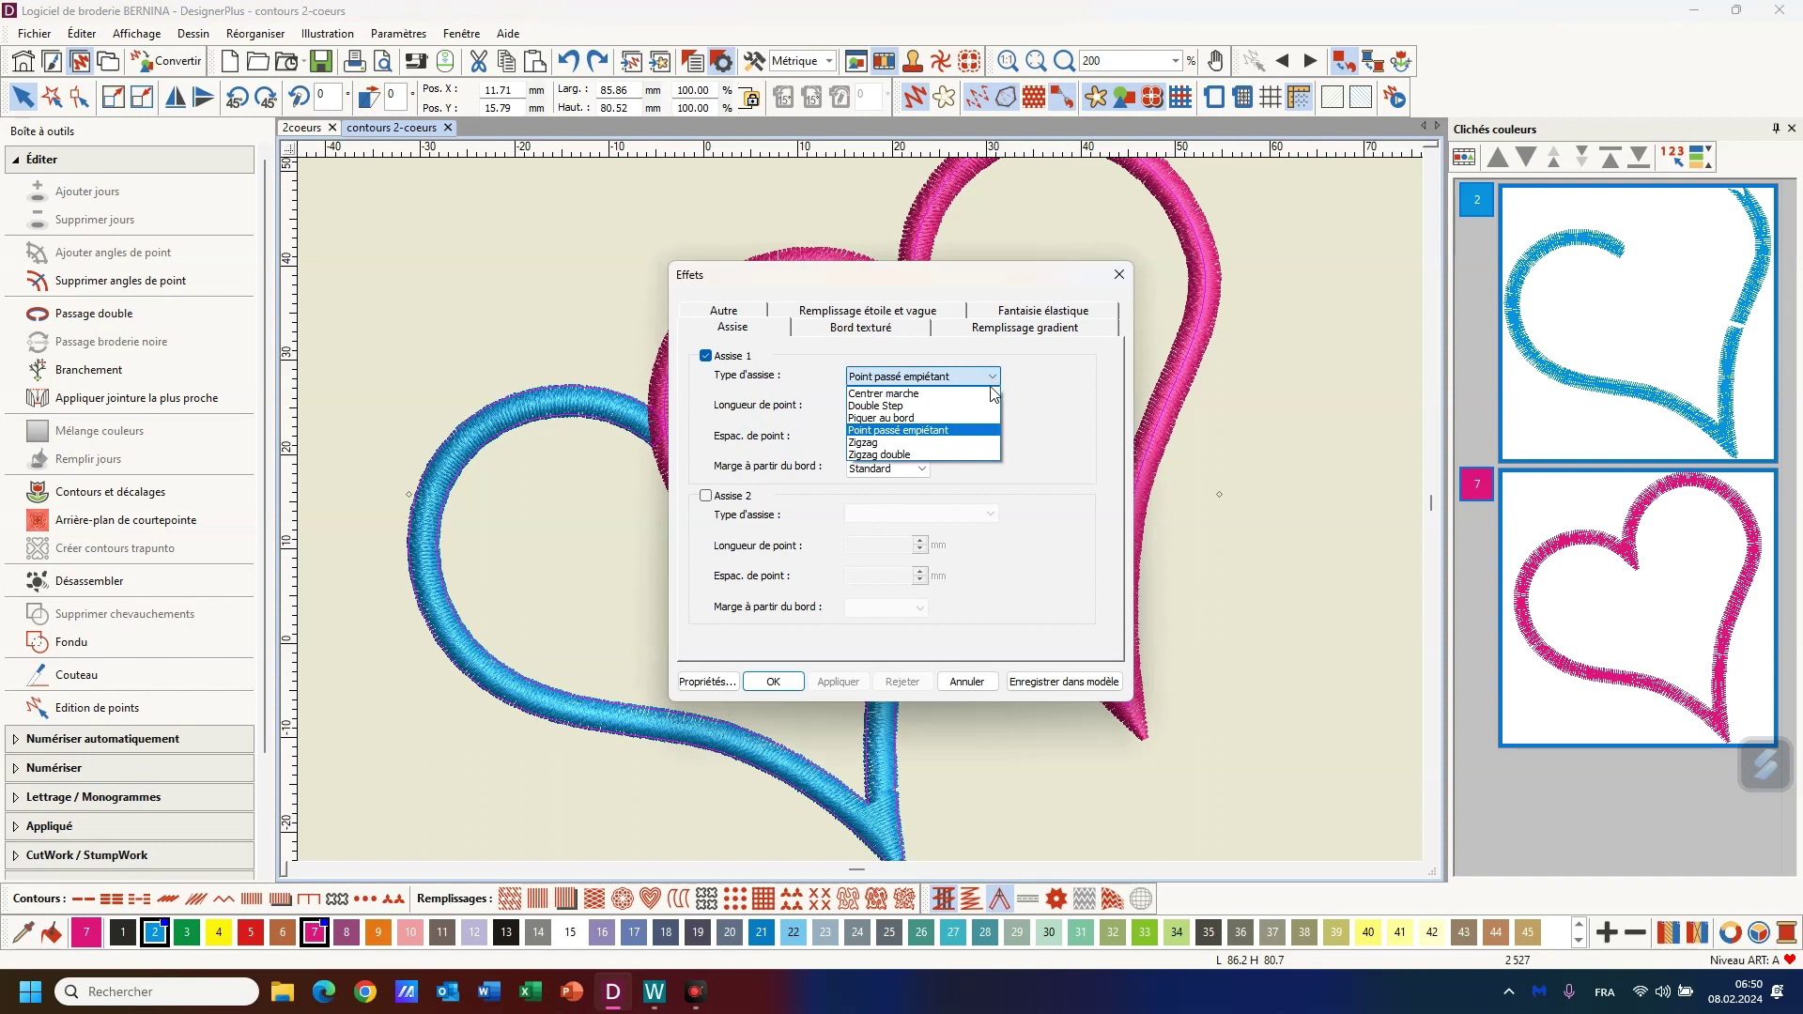
pyautogui.click(988, 394)
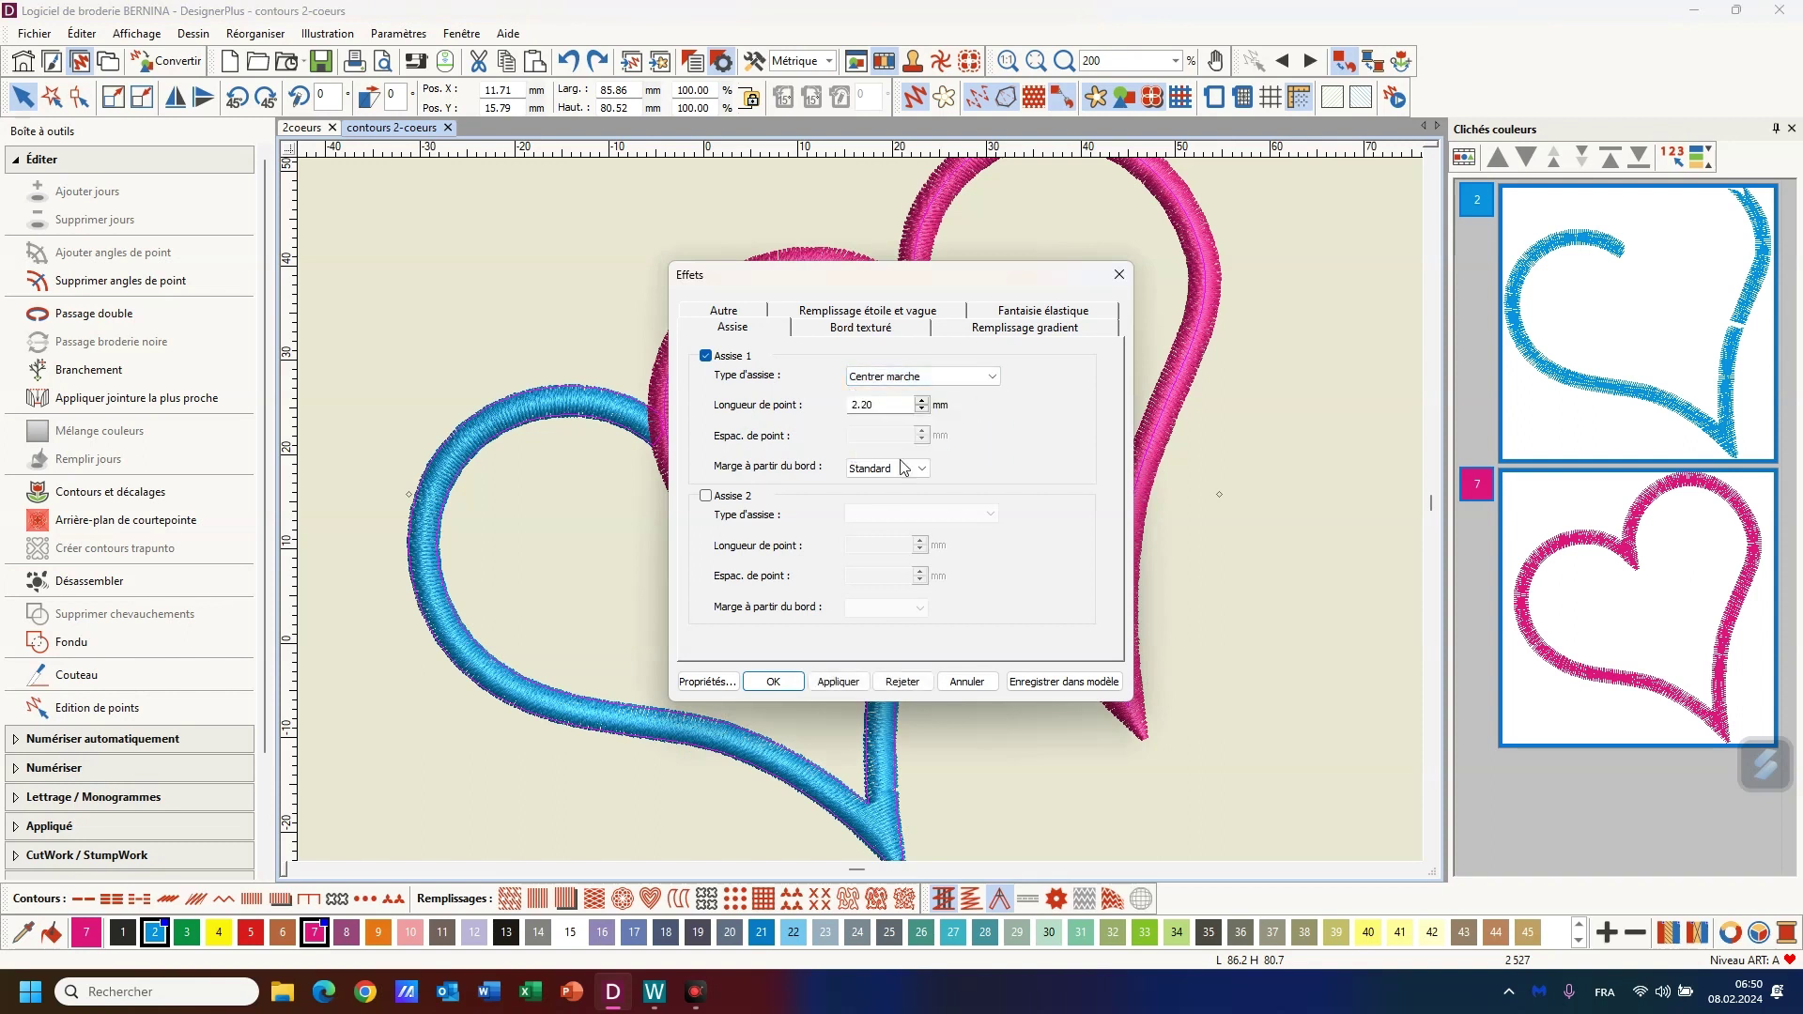
# Enable a second underlay (Assise 2) of type Zigzag double for both hearts and apply the effects
pyautogui.click(705, 496)
pyautogui.click(990, 513)
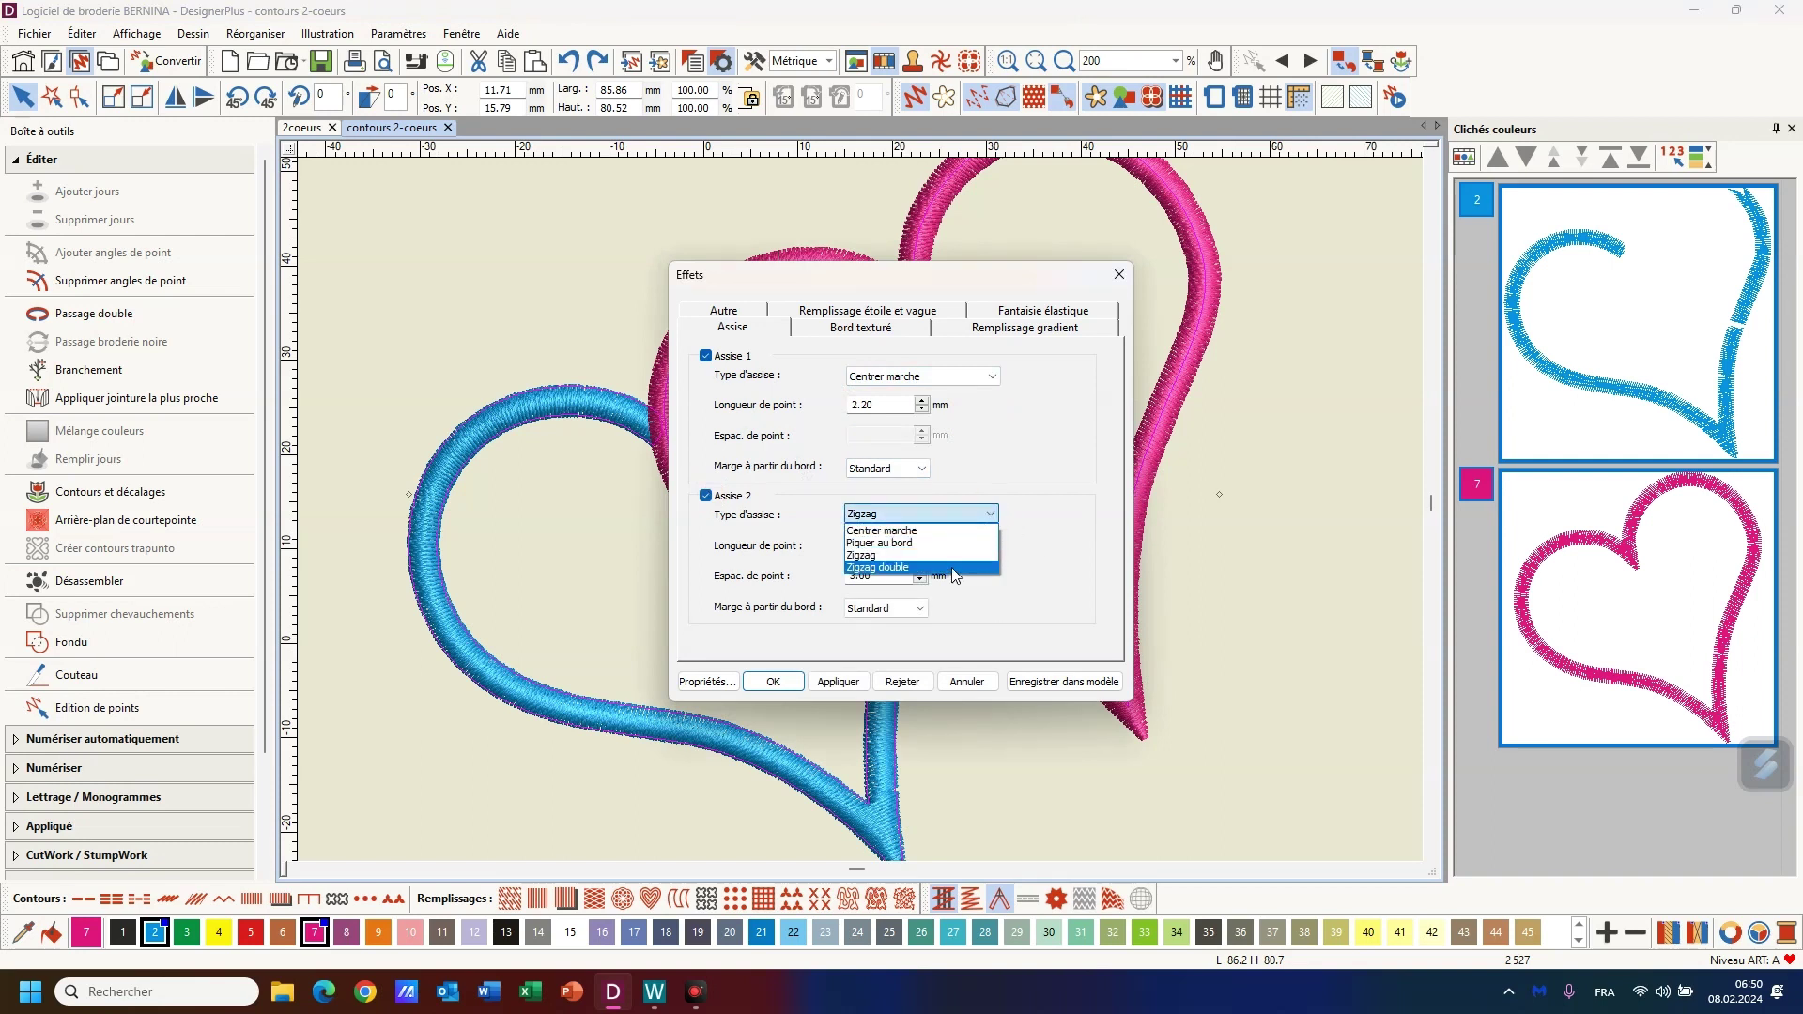
pyautogui.click(952, 565)
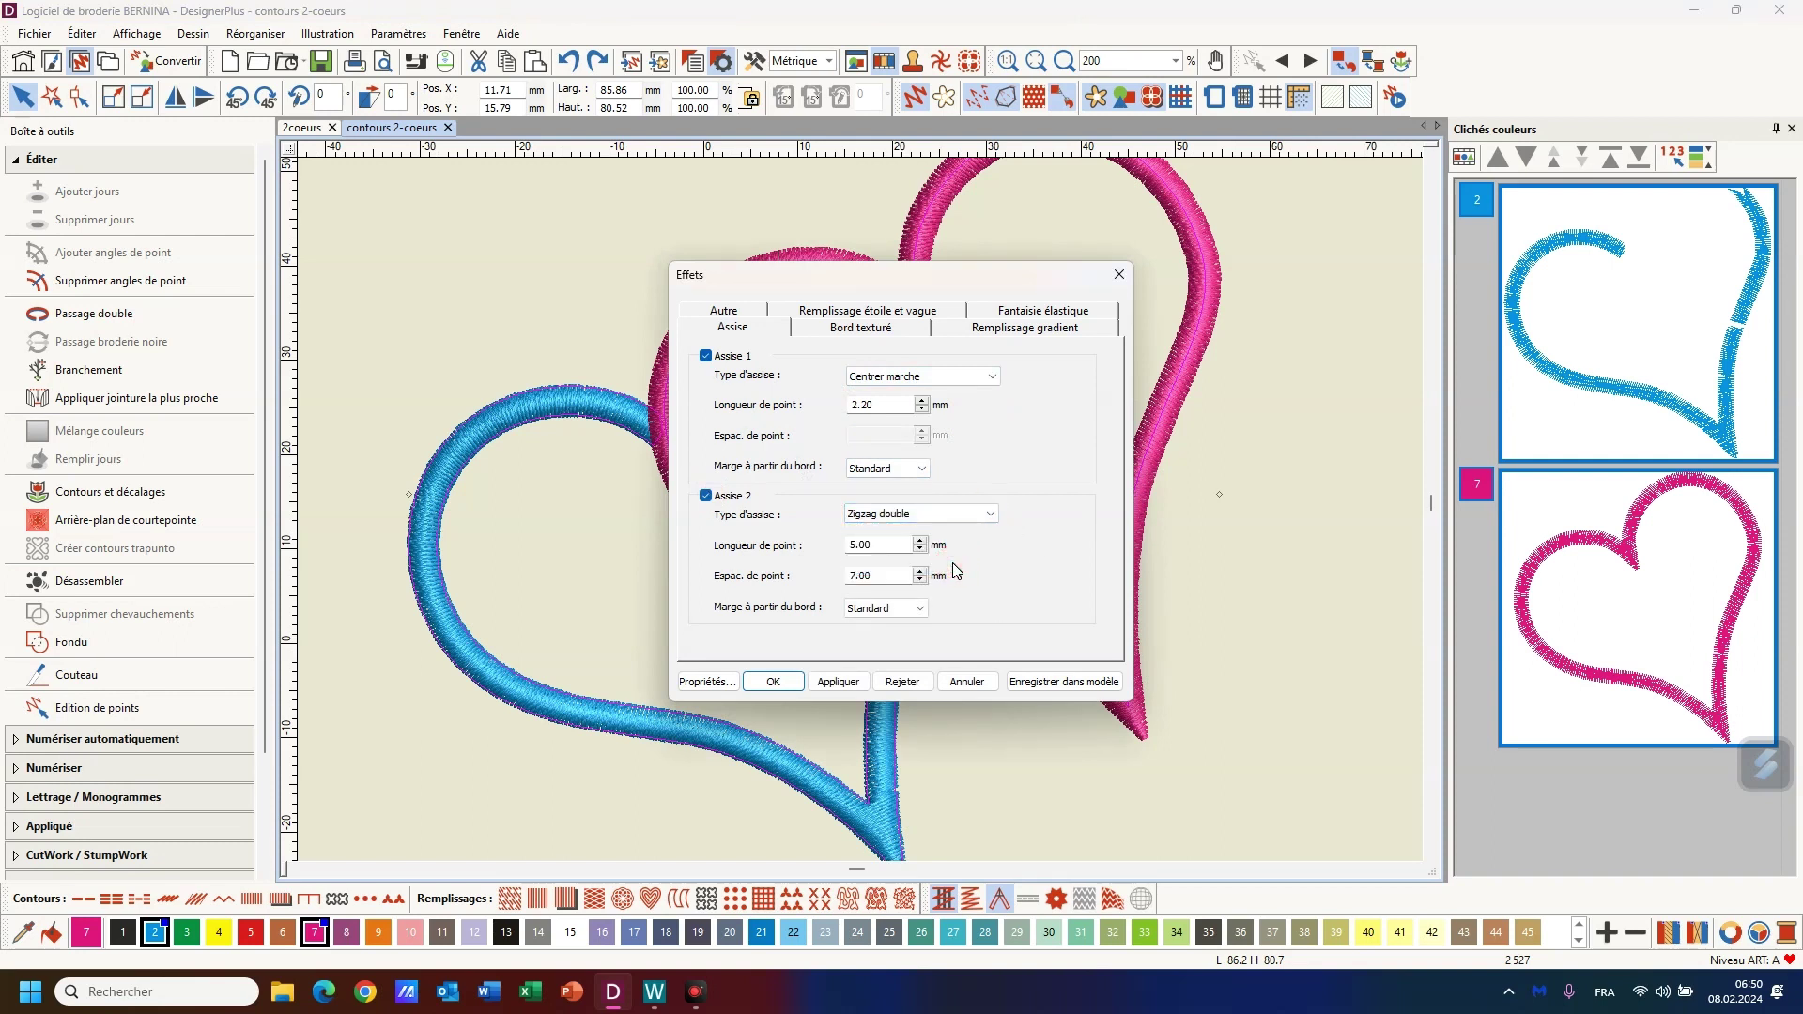
pyautogui.click(839, 683)
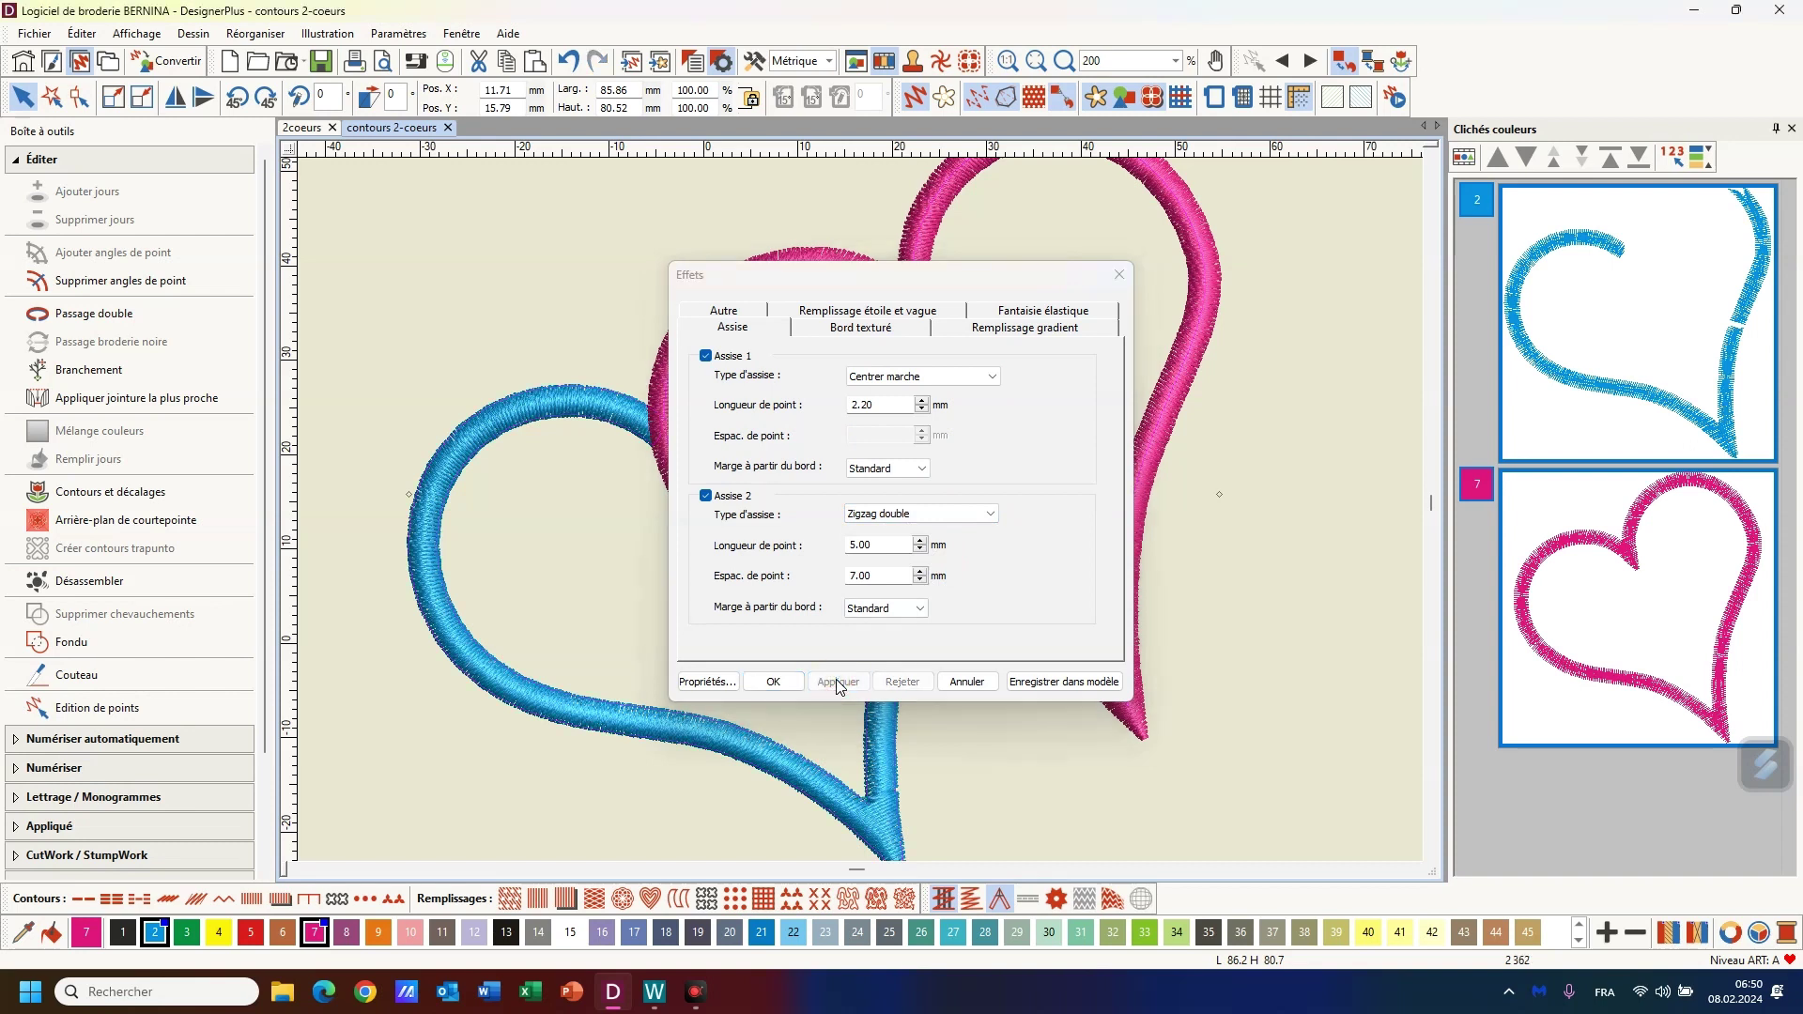
pyautogui.click(772, 687)
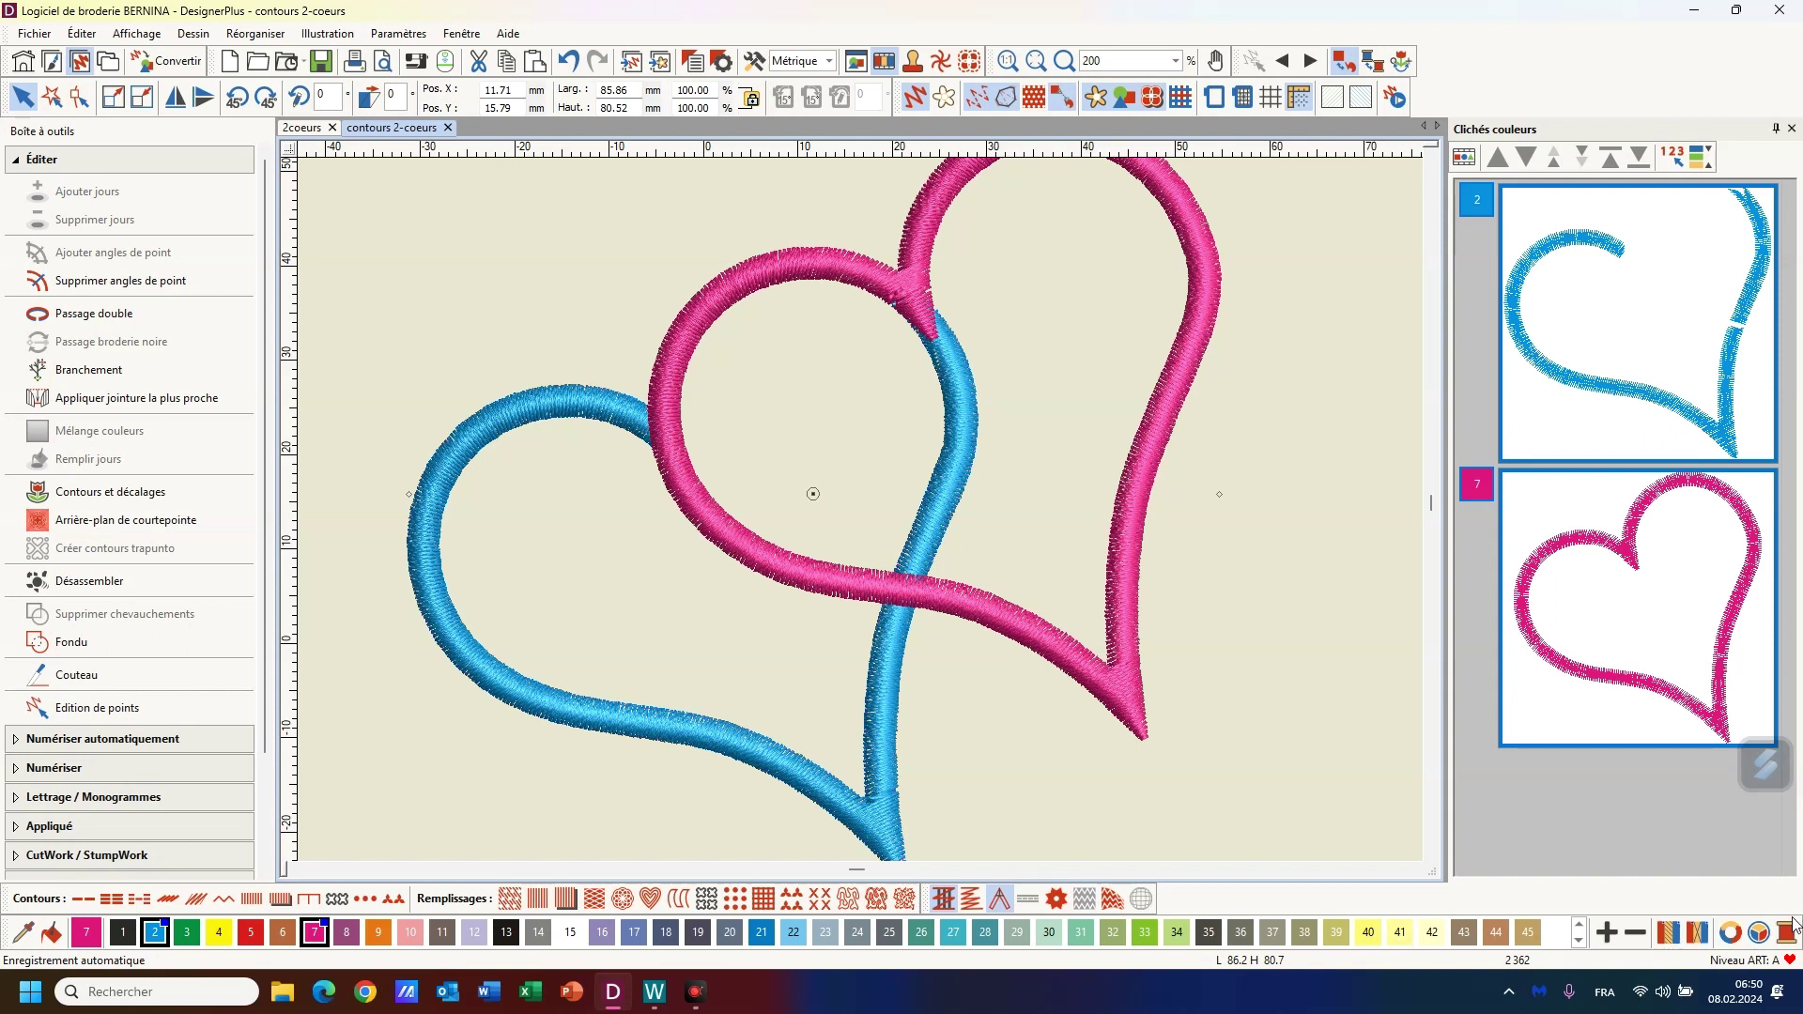
# Copy all the satin outlines of the two hearts from contours 2-coeurs and paste them onto the appliqué hearts in the 2coeurs design
pyautogui.click(849, 697)
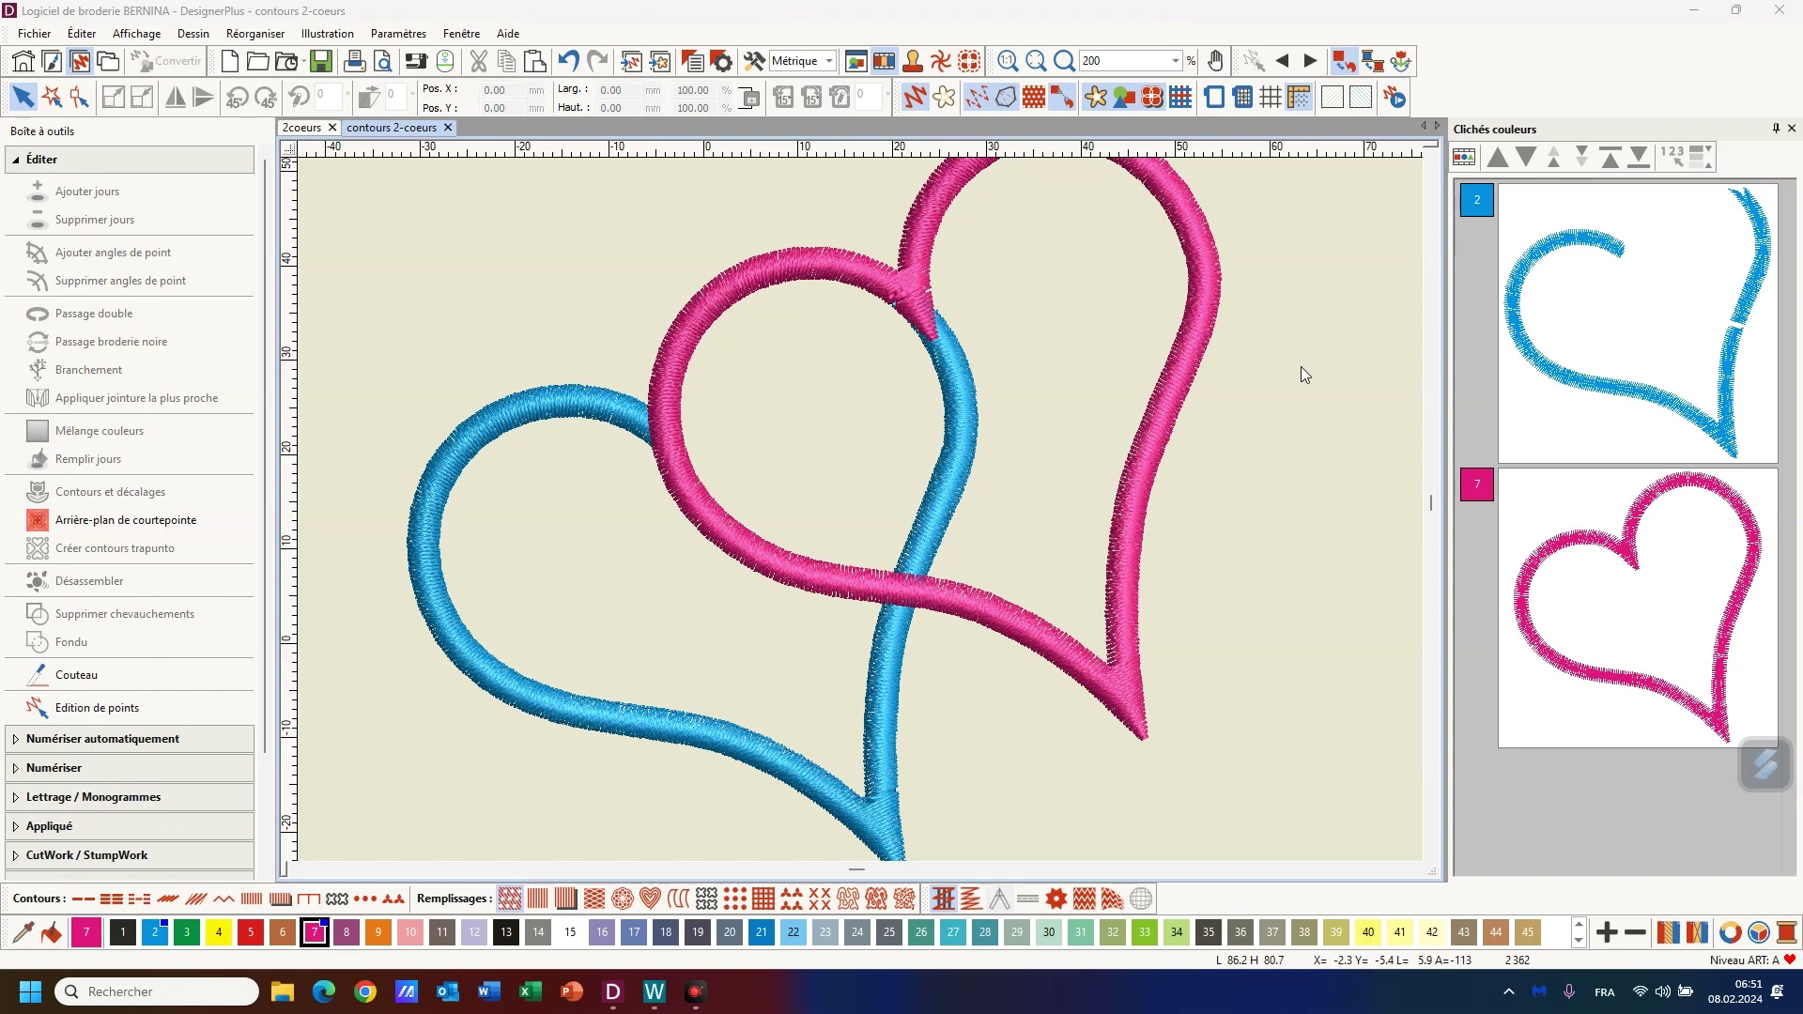
pyautogui.click(1646, 404)
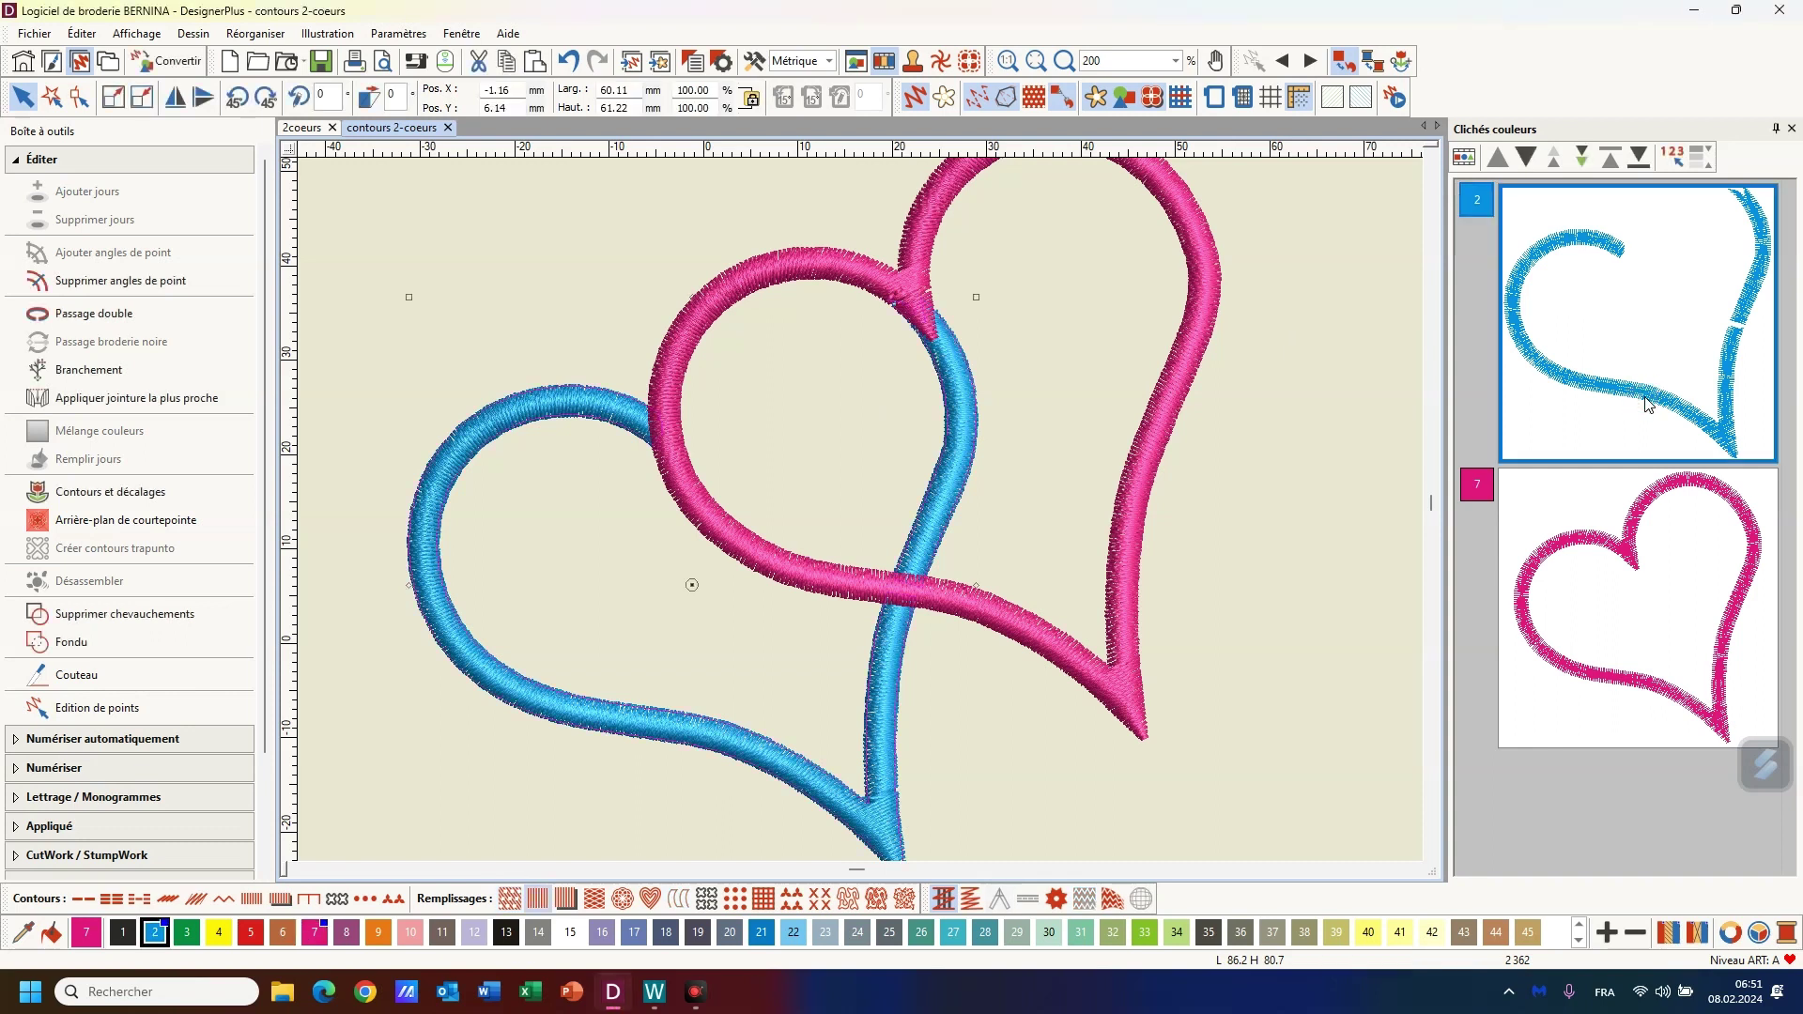
pyautogui.hotkey('ctrl', 'a')
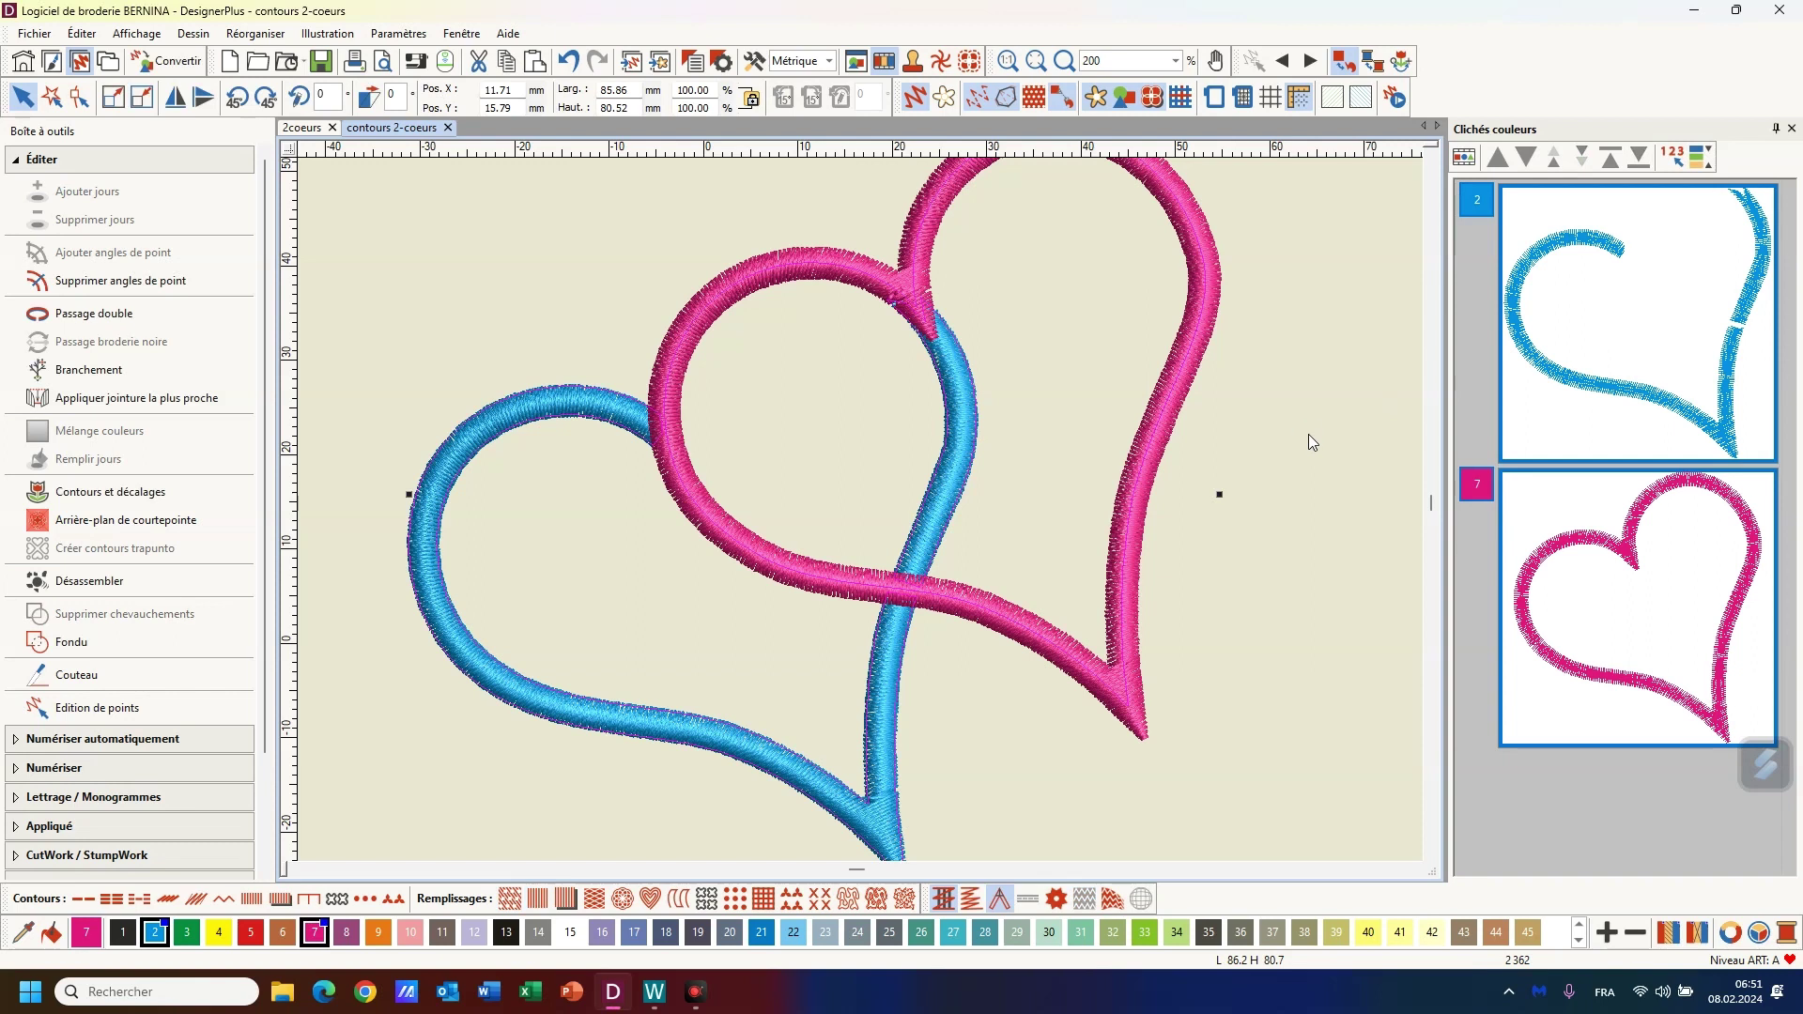
pyautogui.click(313, 136)
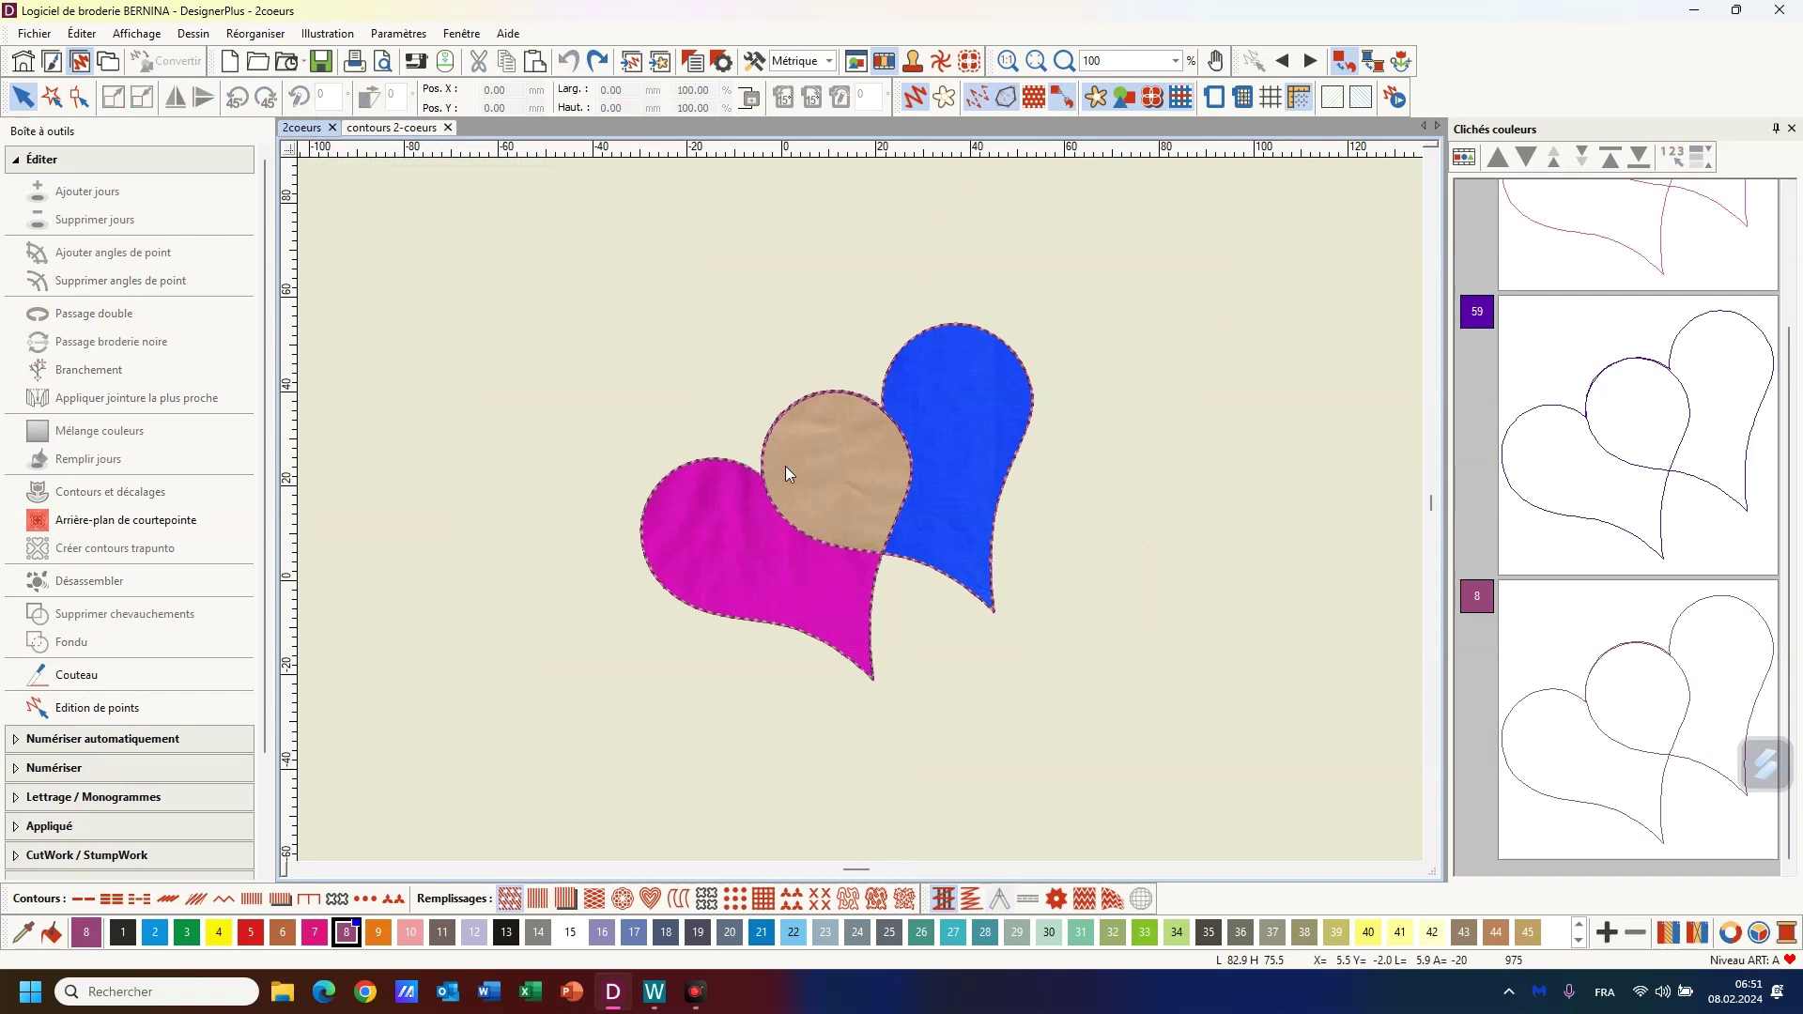
pyautogui.click(851, 504)
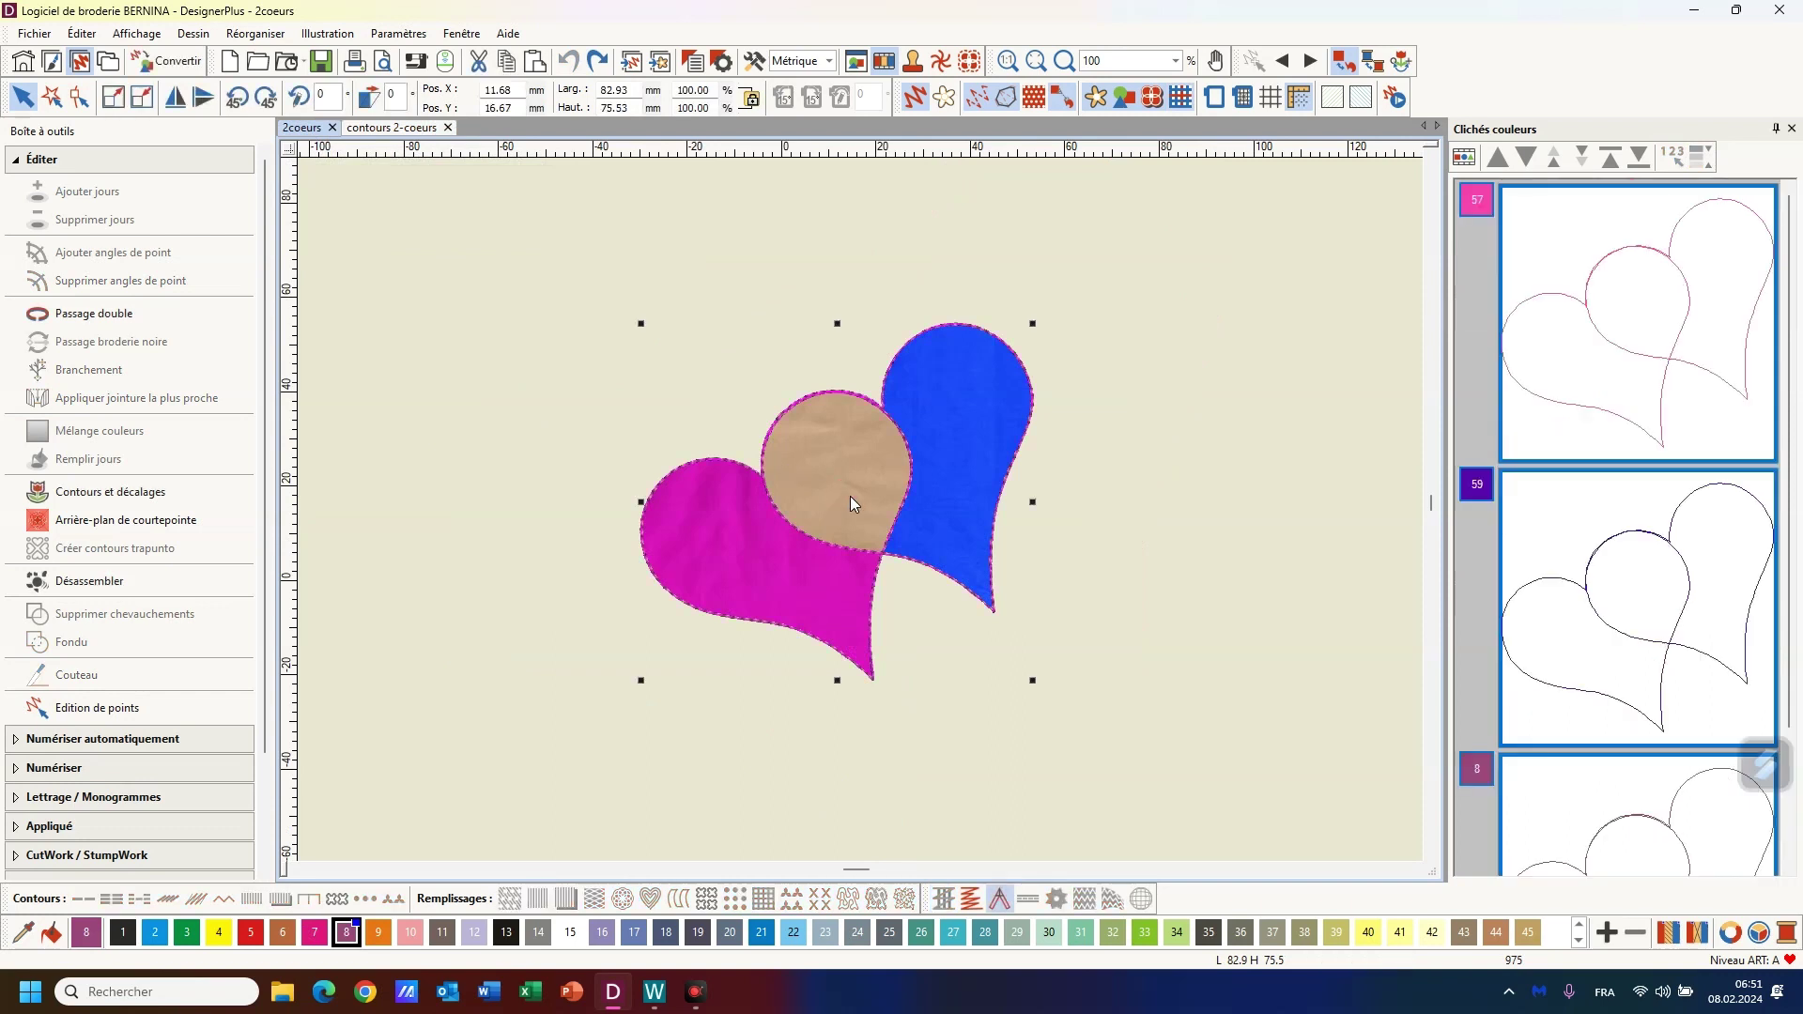
pyautogui.hotkey('ctrl', 'v')
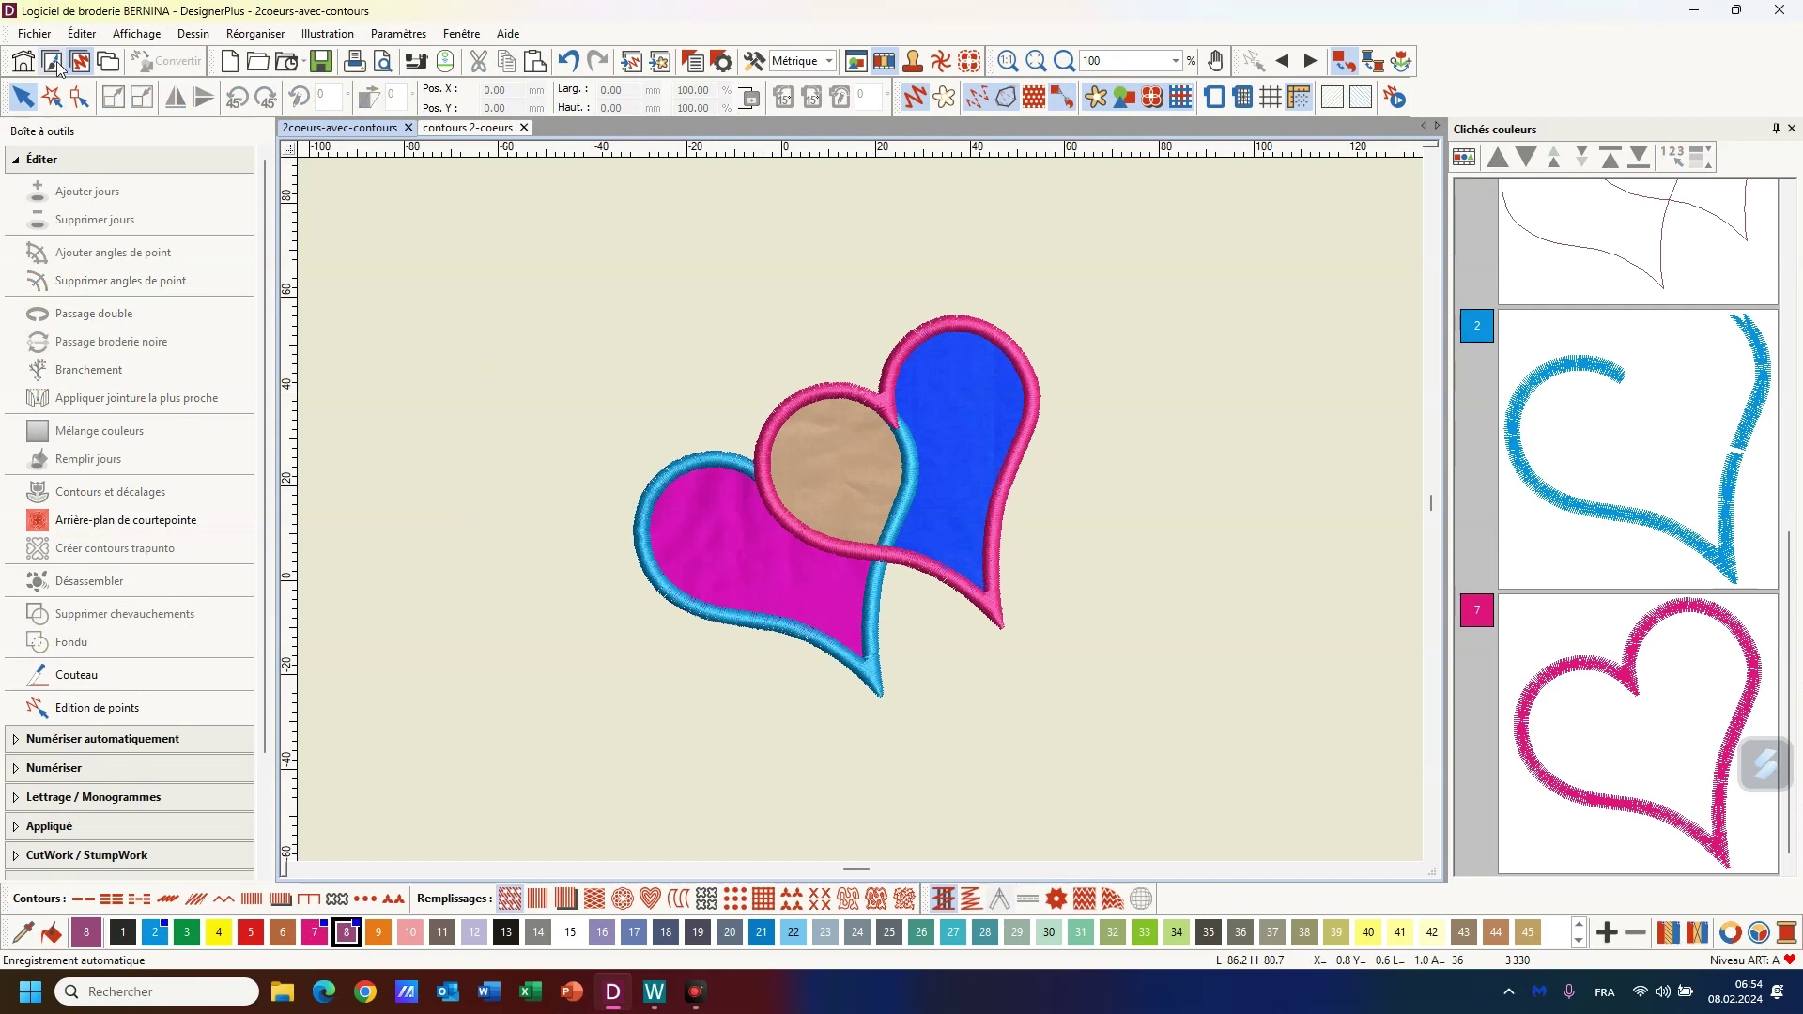
pyautogui.click(33, 34)
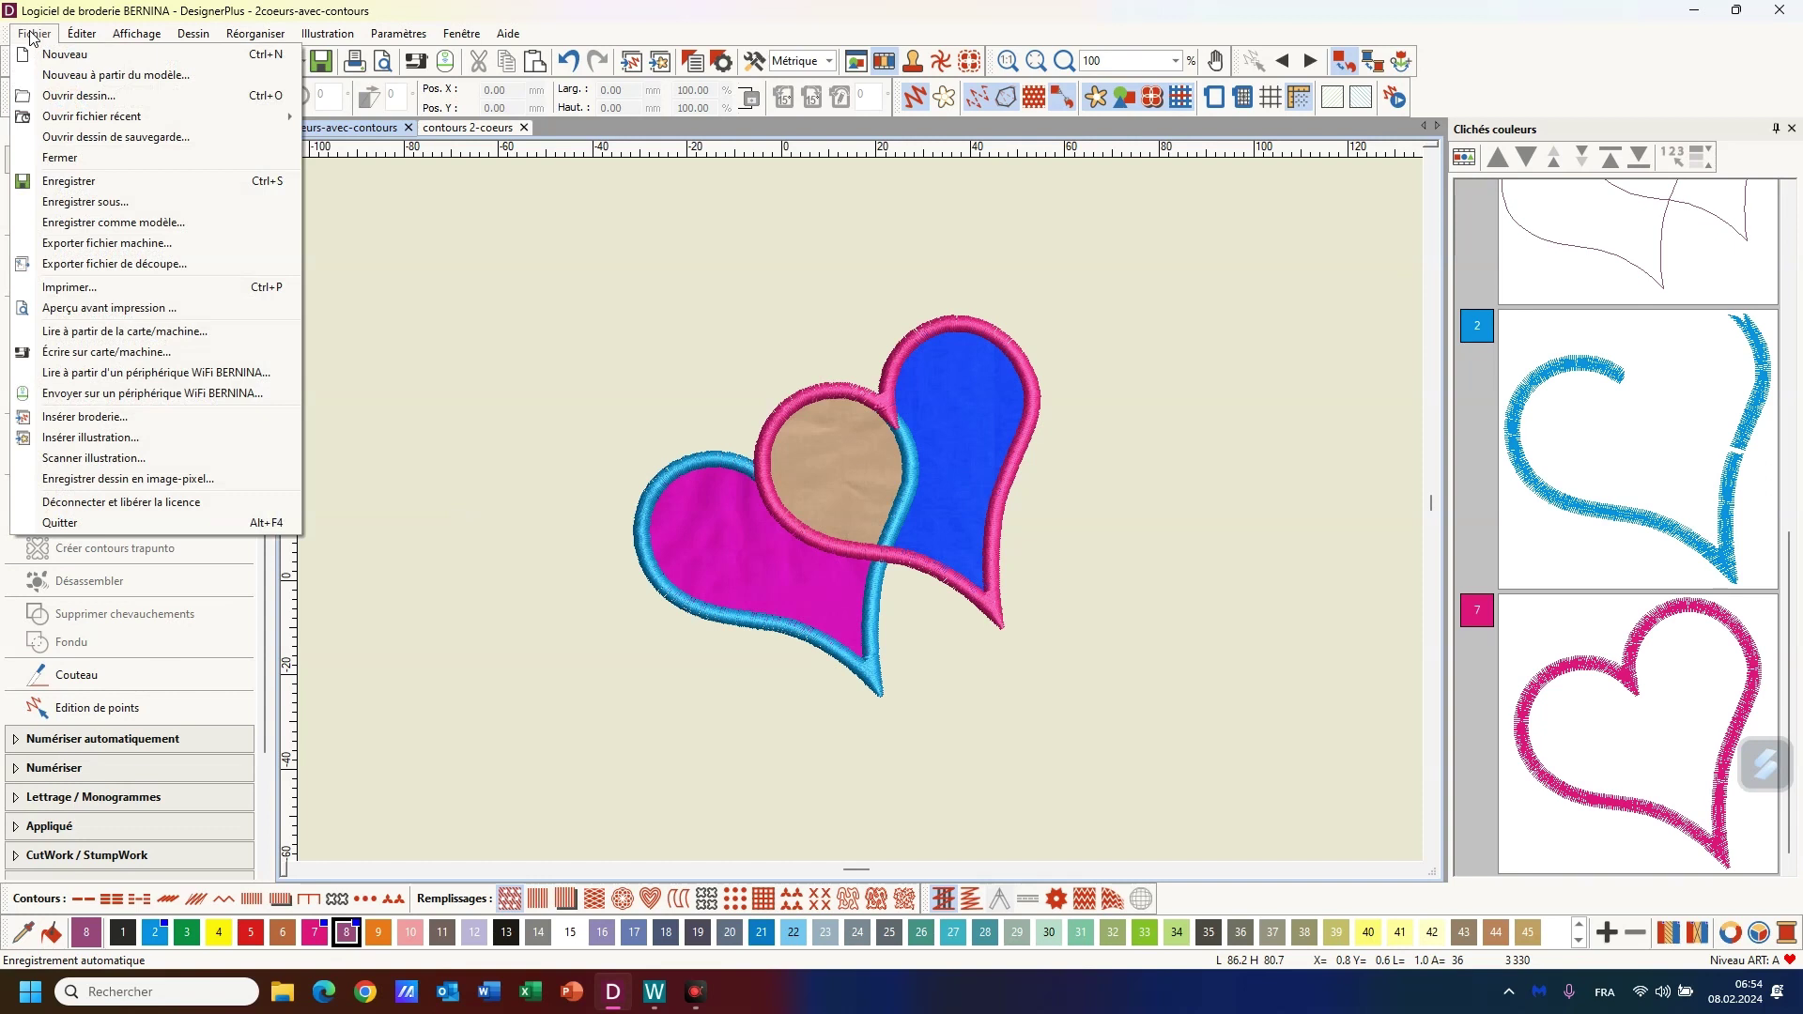
pyautogui.moveTo(64, 122)
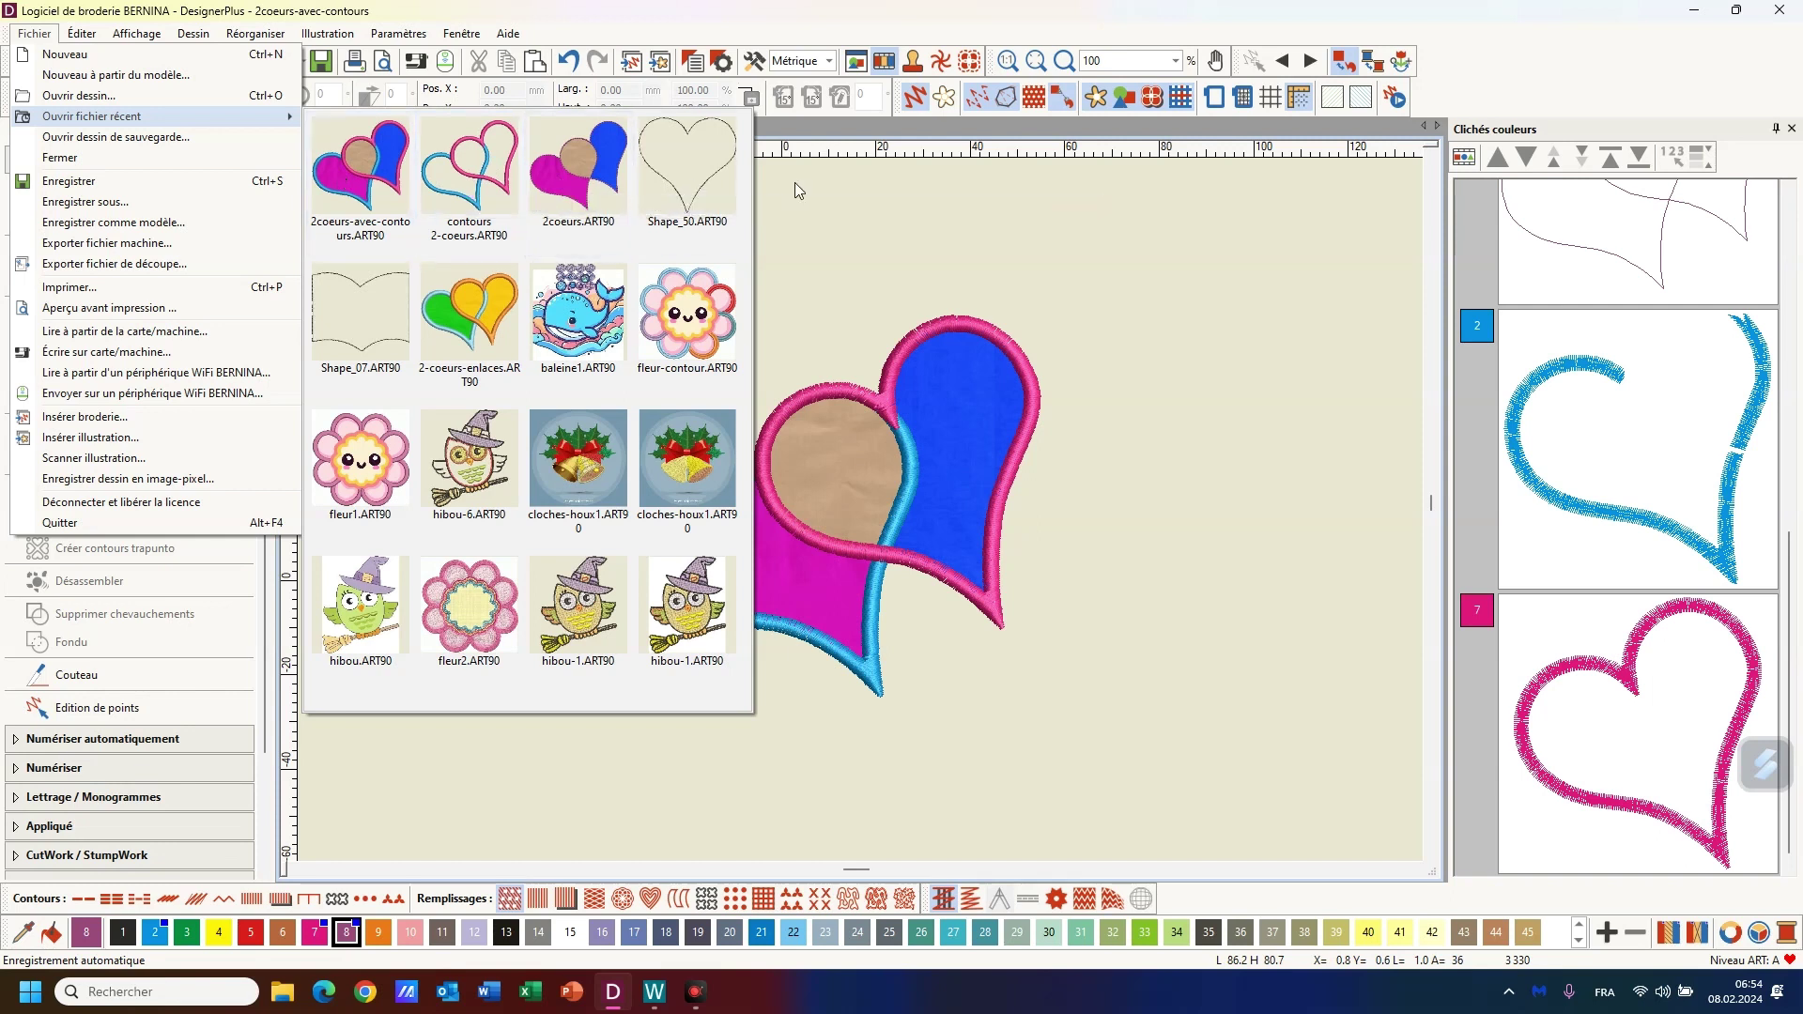
pyautogui.click(900, 257)
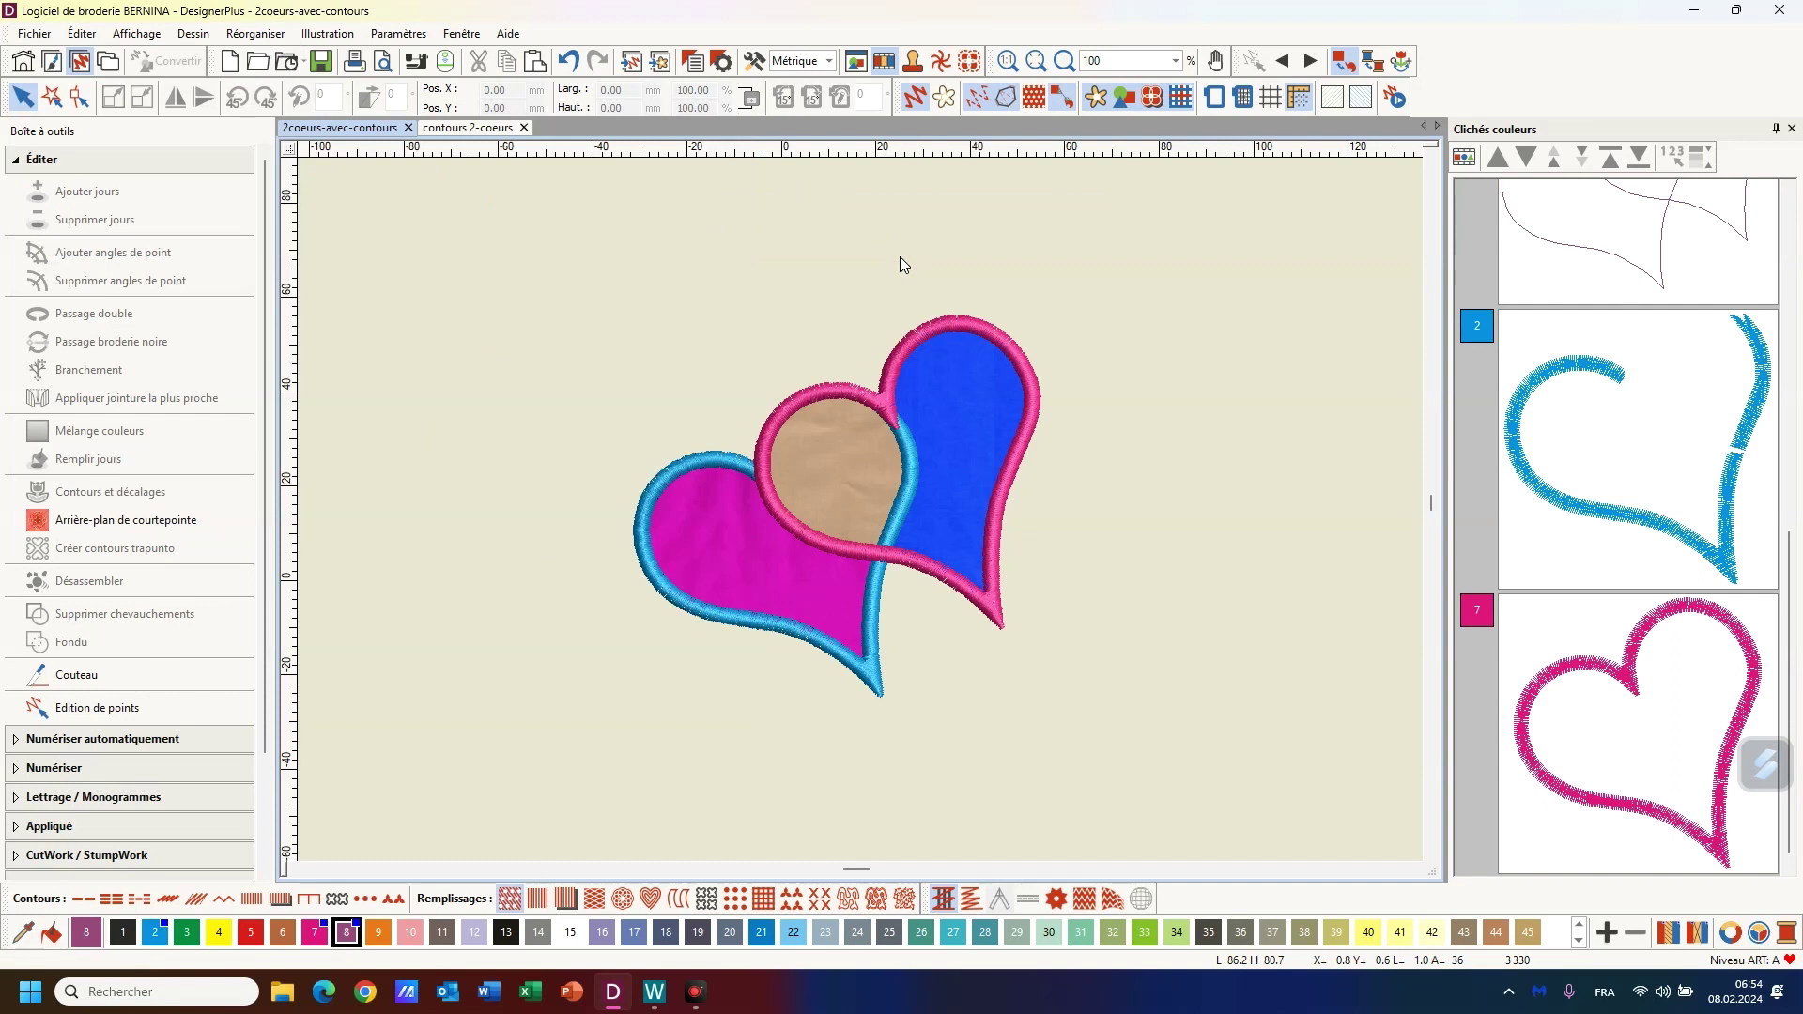